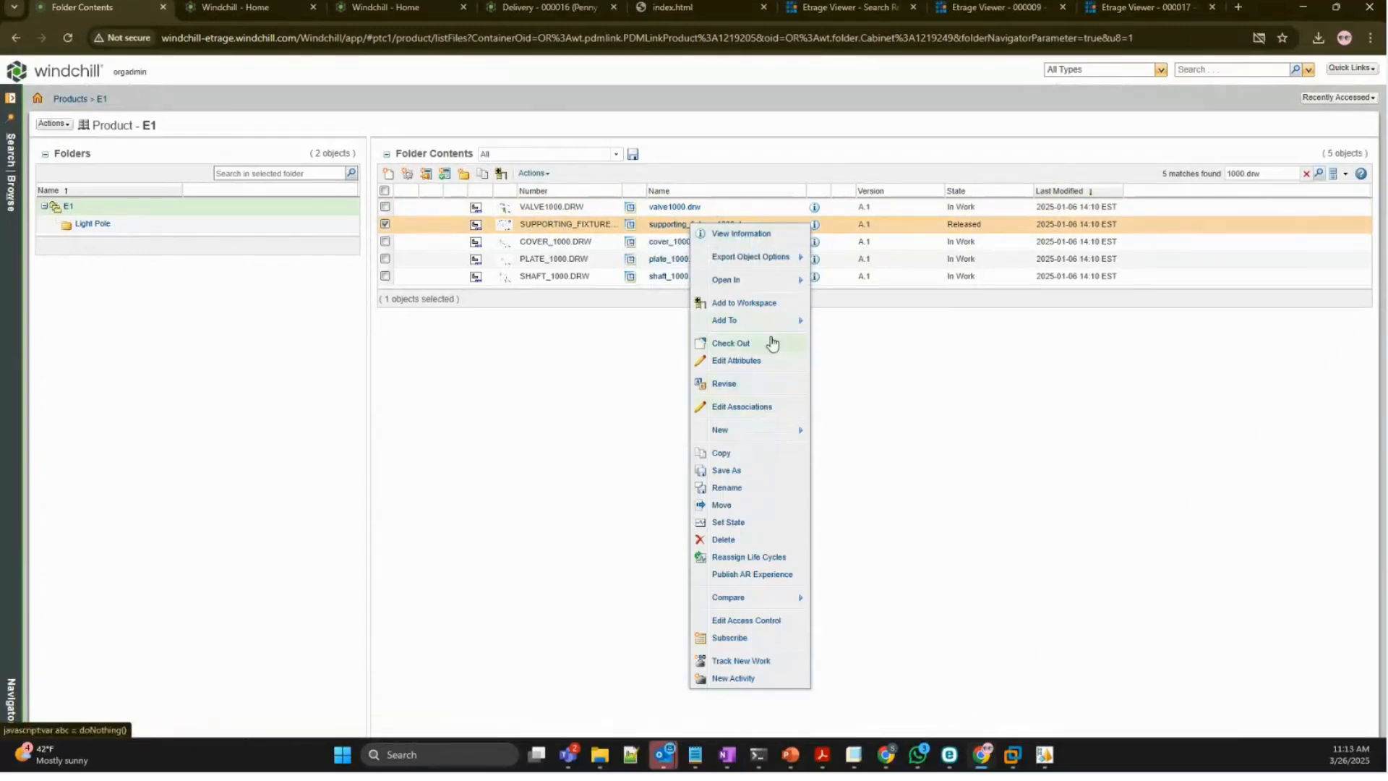
- Start adding supporting_fixture_1000.drw to a package and create a new package of type Package named Supporting Fixture for it
{"action": "mouse_move", "coordinate": [775, 323]}
{"action": "left_click", "coordinate": [850, 376]}
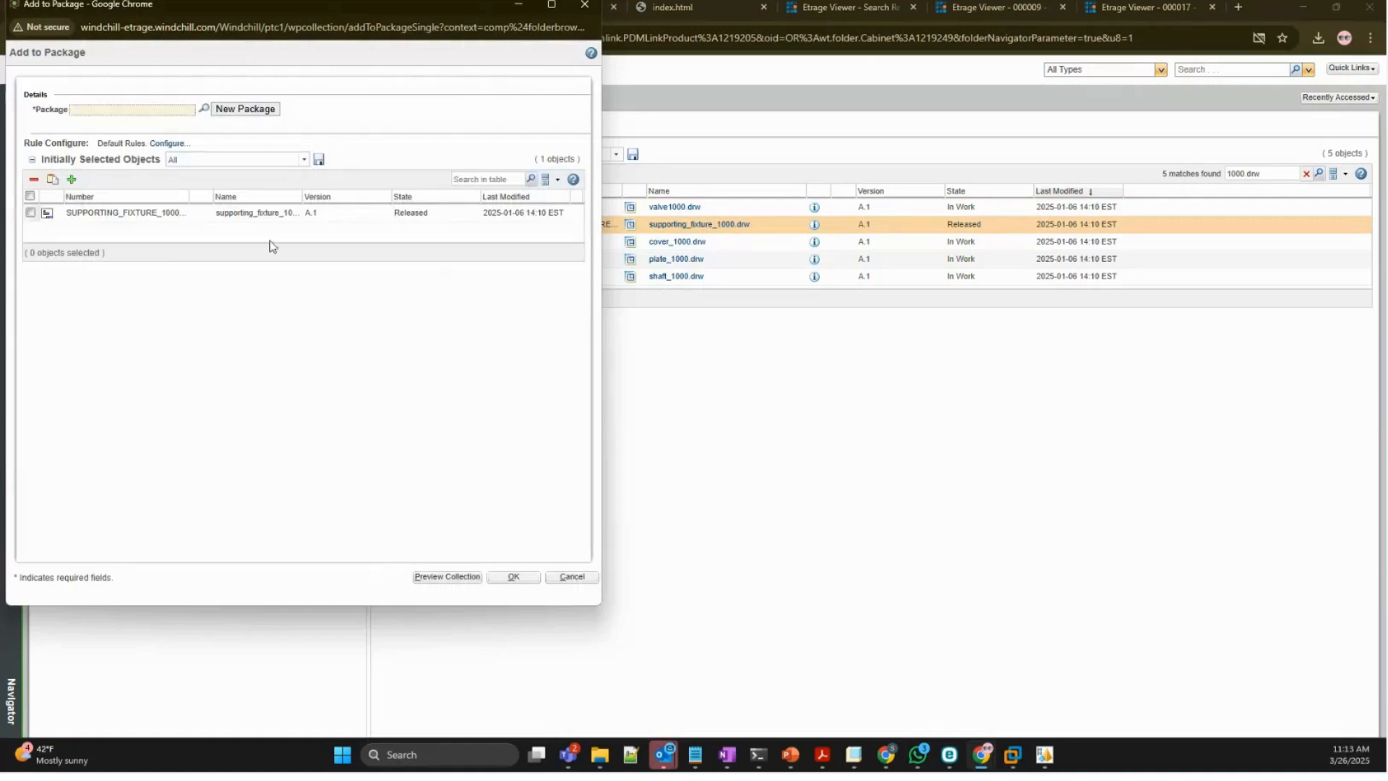
{"action": "left_click", "coordinate": [250, 110]}
{"action": "left_click", "coordinate": [191, 273]}
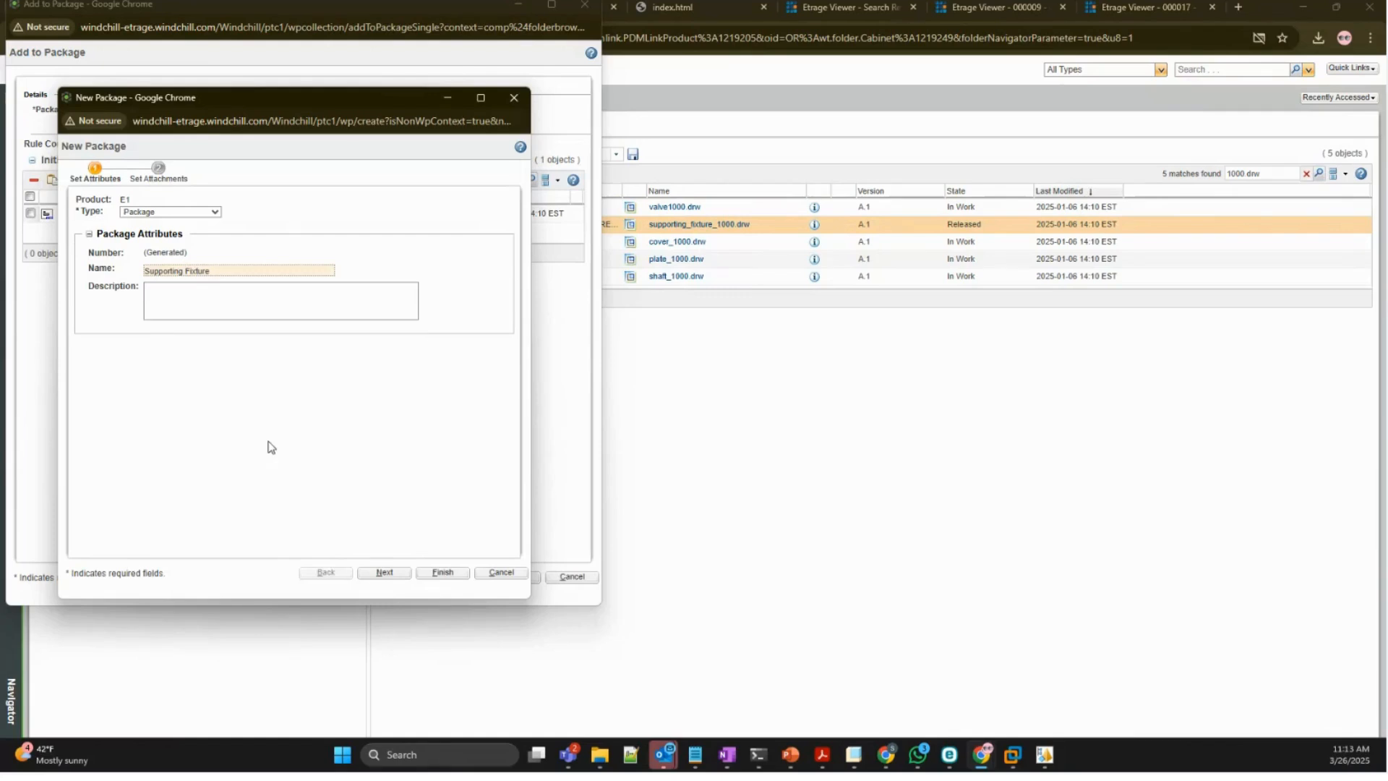
{"action": "left_click", "coordinate": [446, 574]}
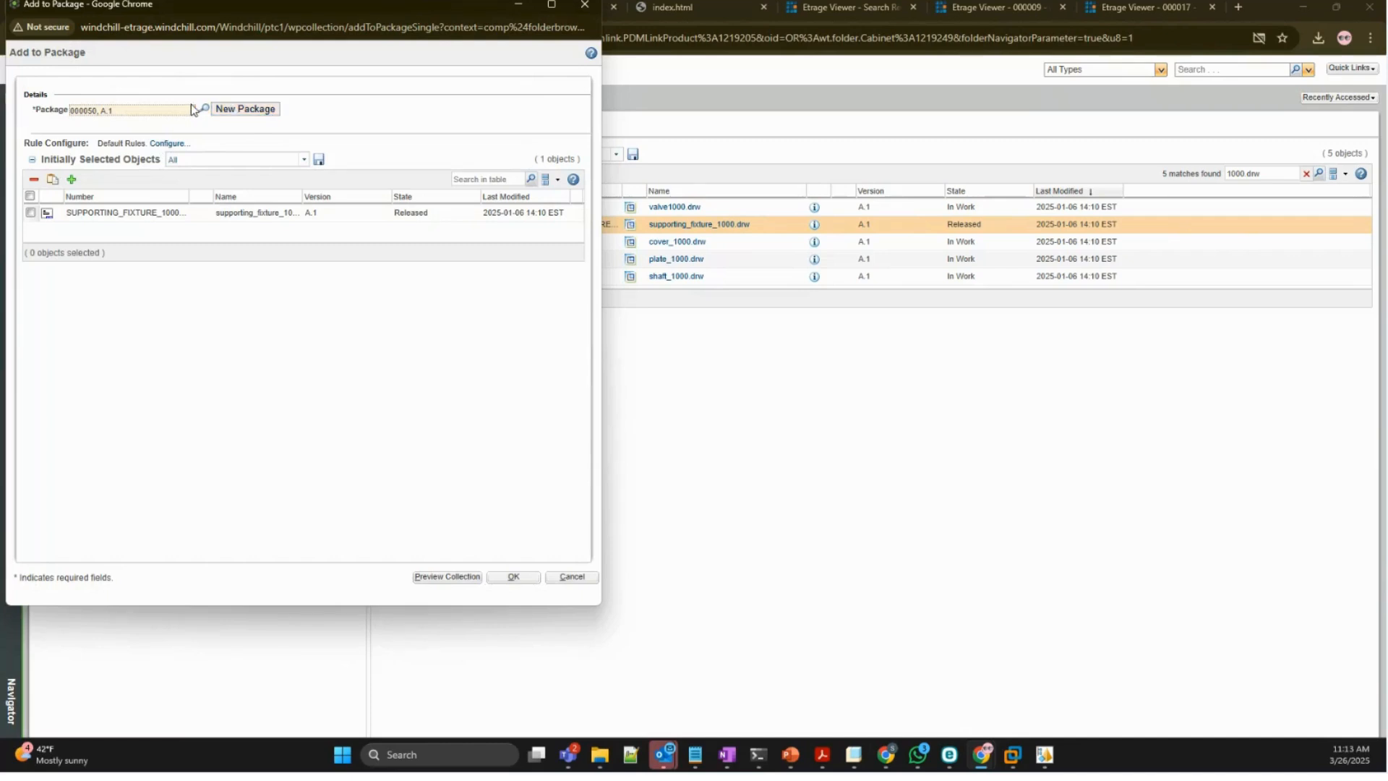
{"action": "left_click", "coordinate": [245, 109]}
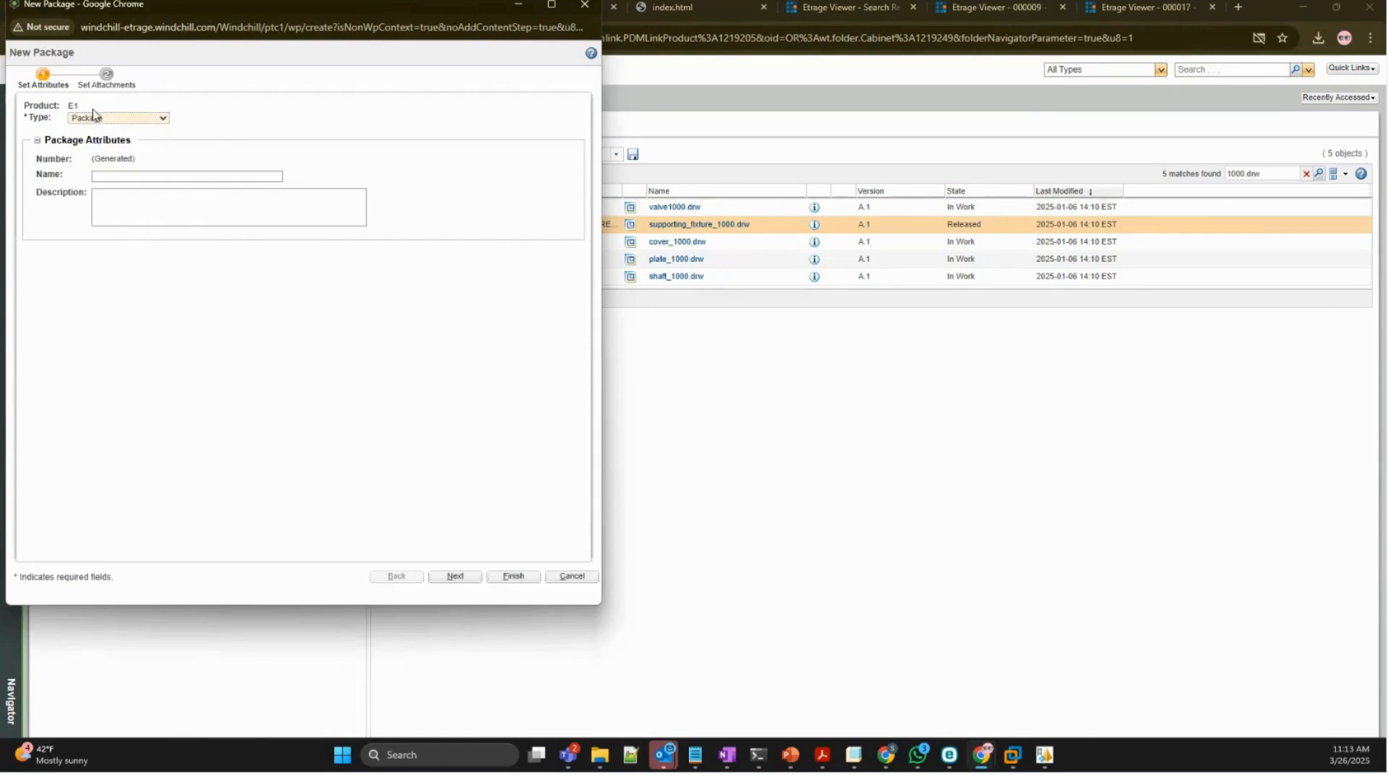
{"action": "left_click", "coordinate": [136, 119]}
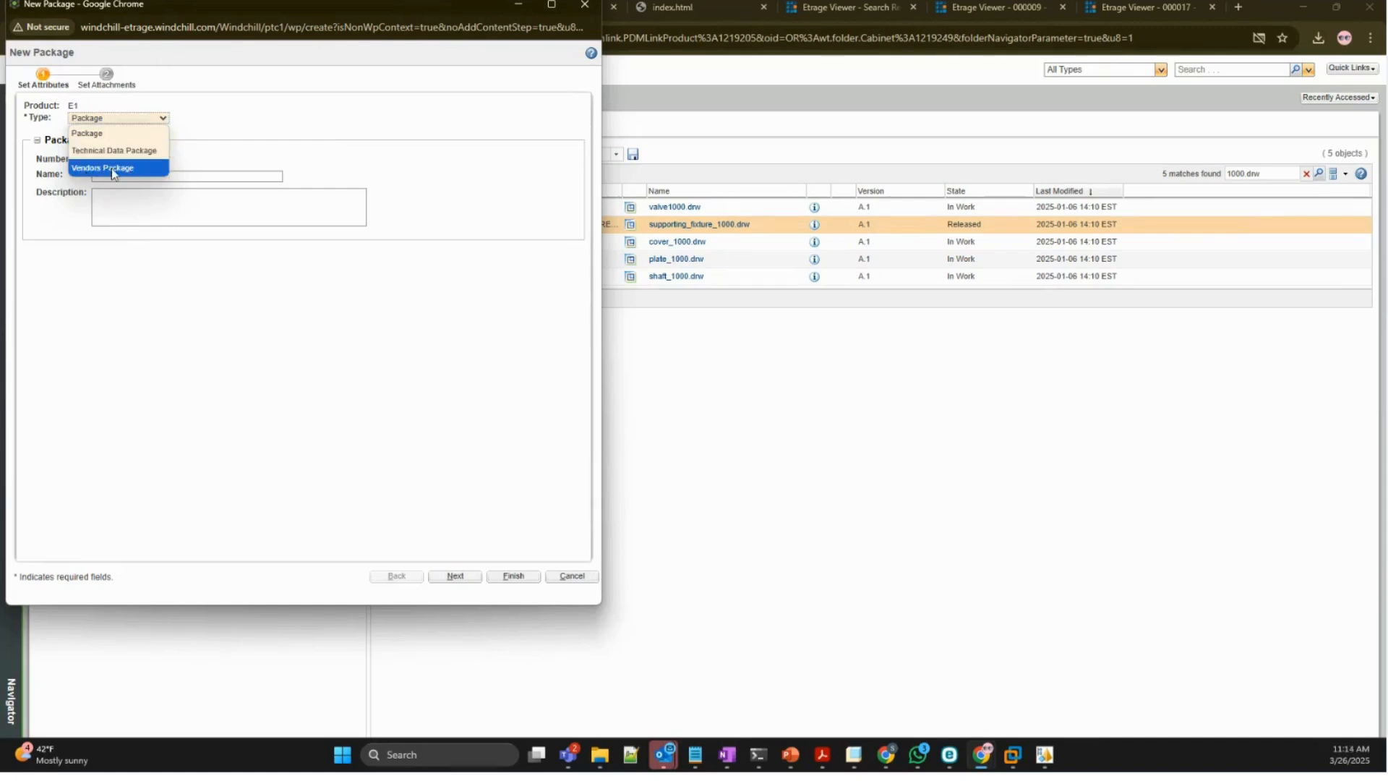
{"action": "left_click", "coordinate": [151, 233]}
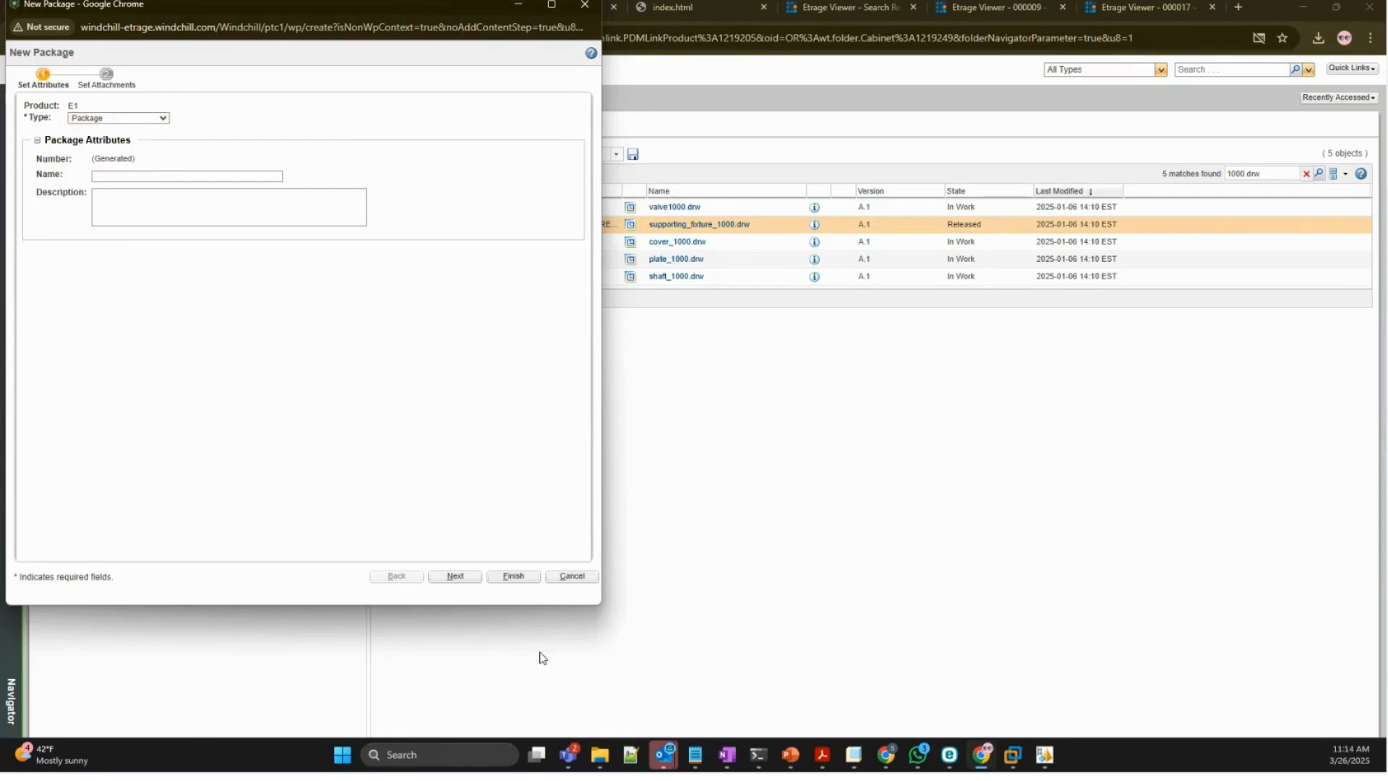
{"action": "left_click", "coordinate": [568, 576]}
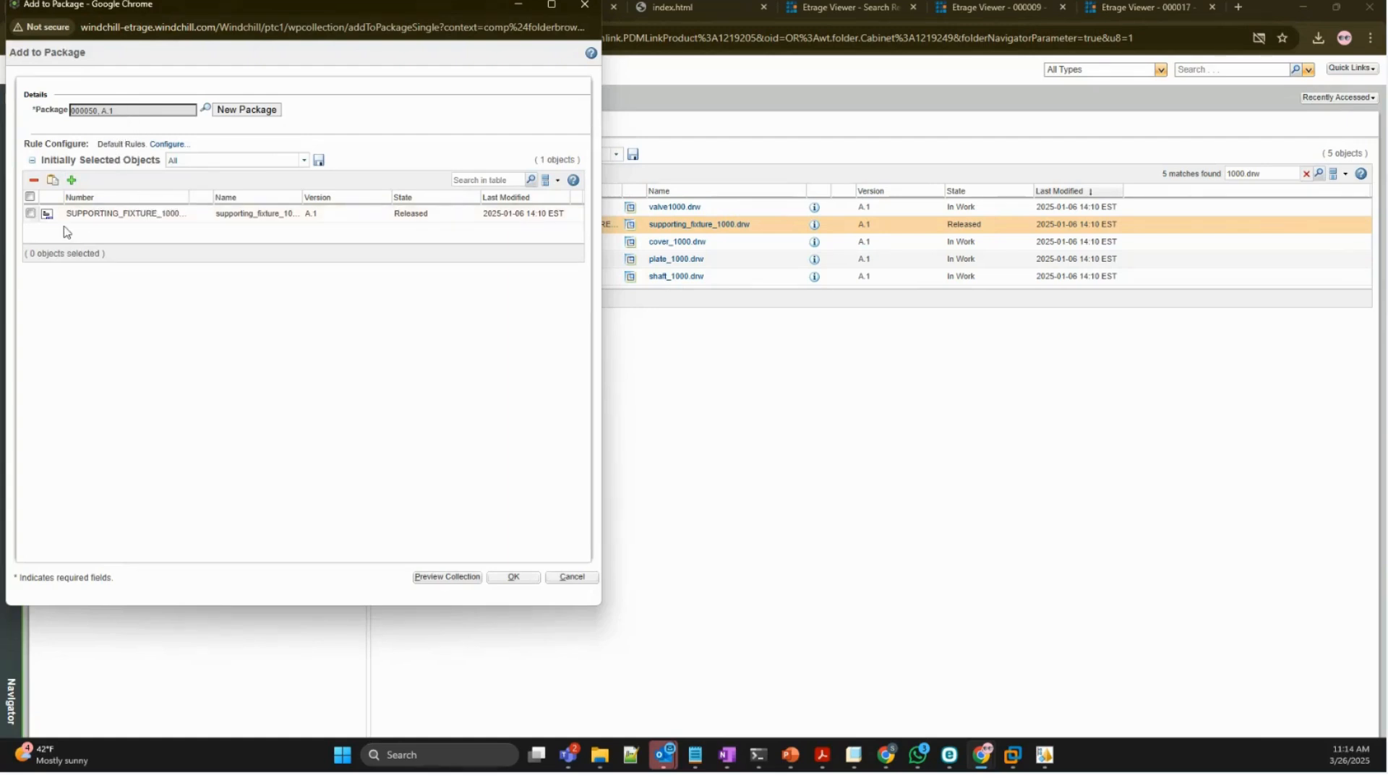
- Try to restrict the collection rules' Latest configuration specification to the Released life cycle state
{"action": "left_click", "coordinate": [166, 144]}
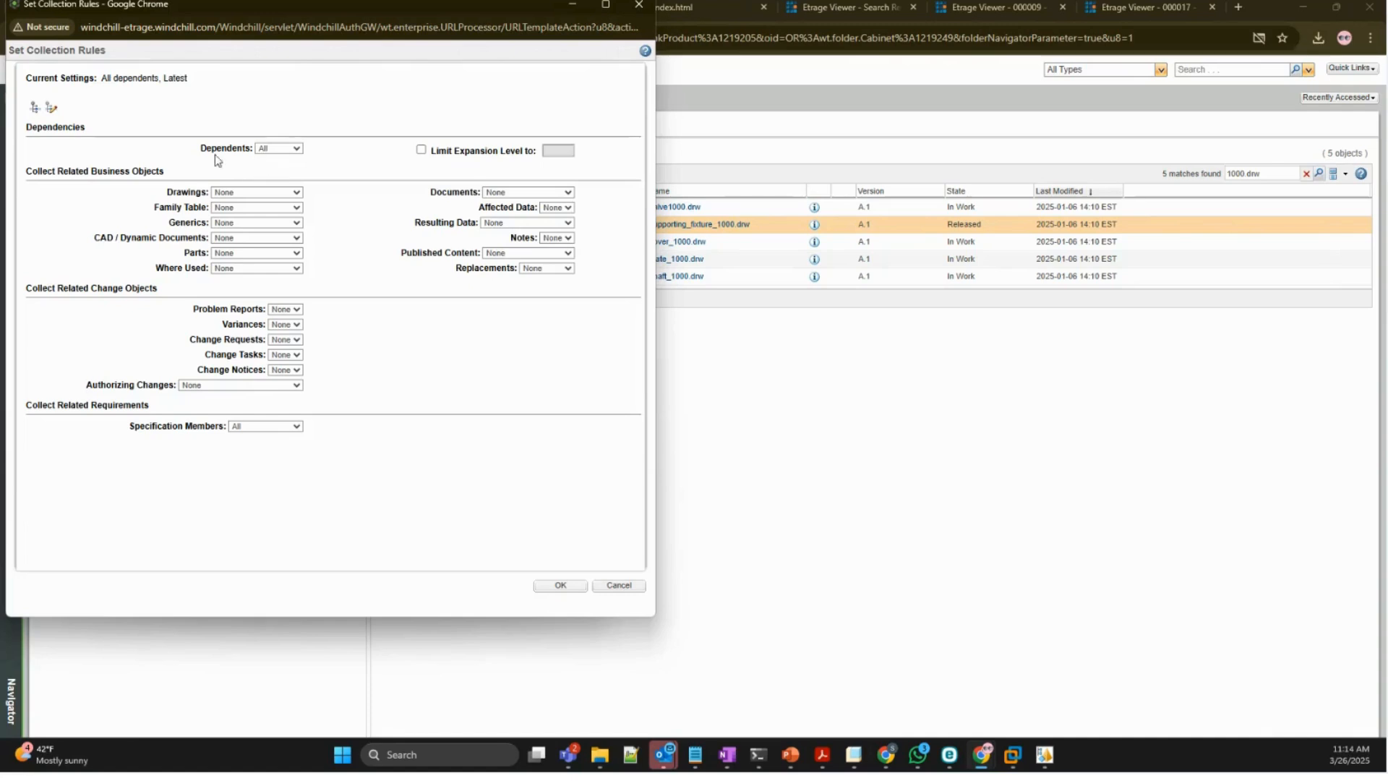
{"action": "left_click", "coordinate": [51, 108]}
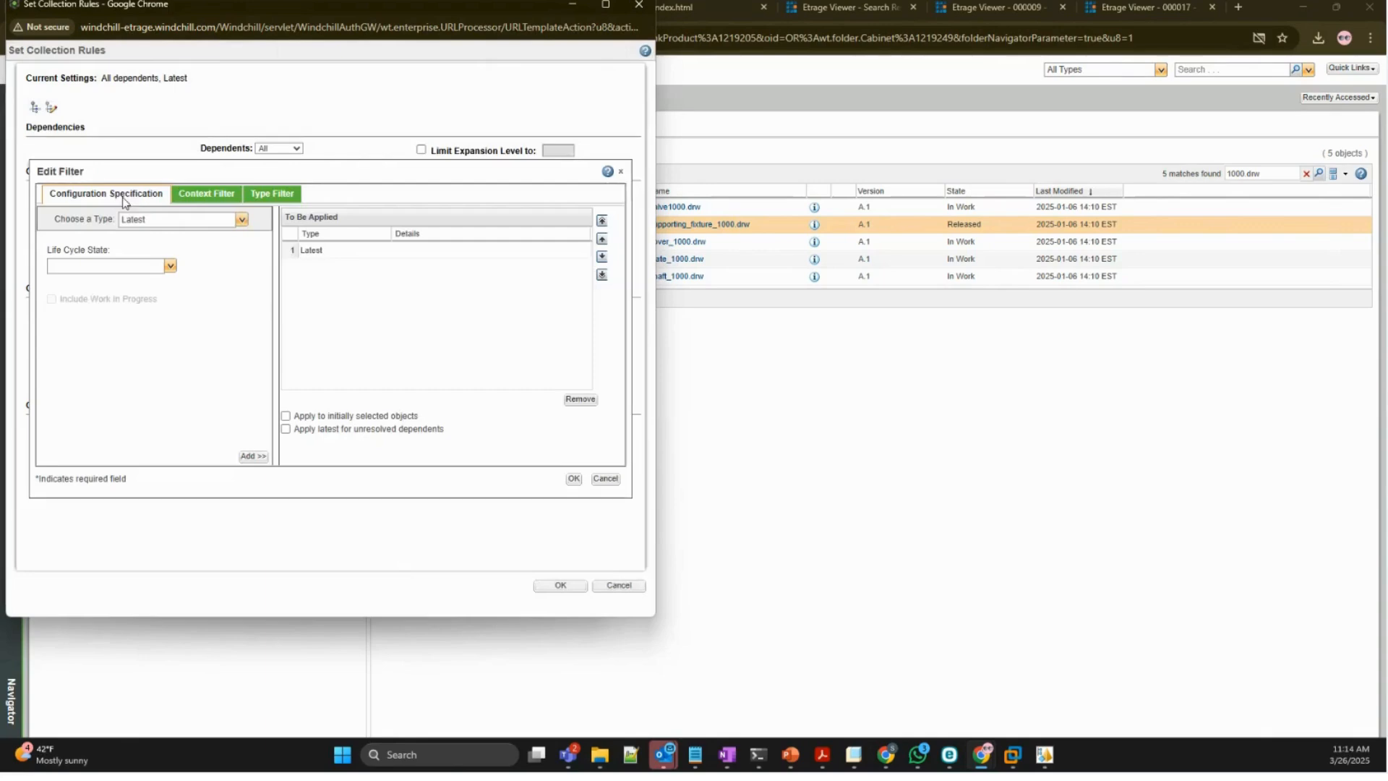
{"action": "left_click", "coordinate": [331, 253]}
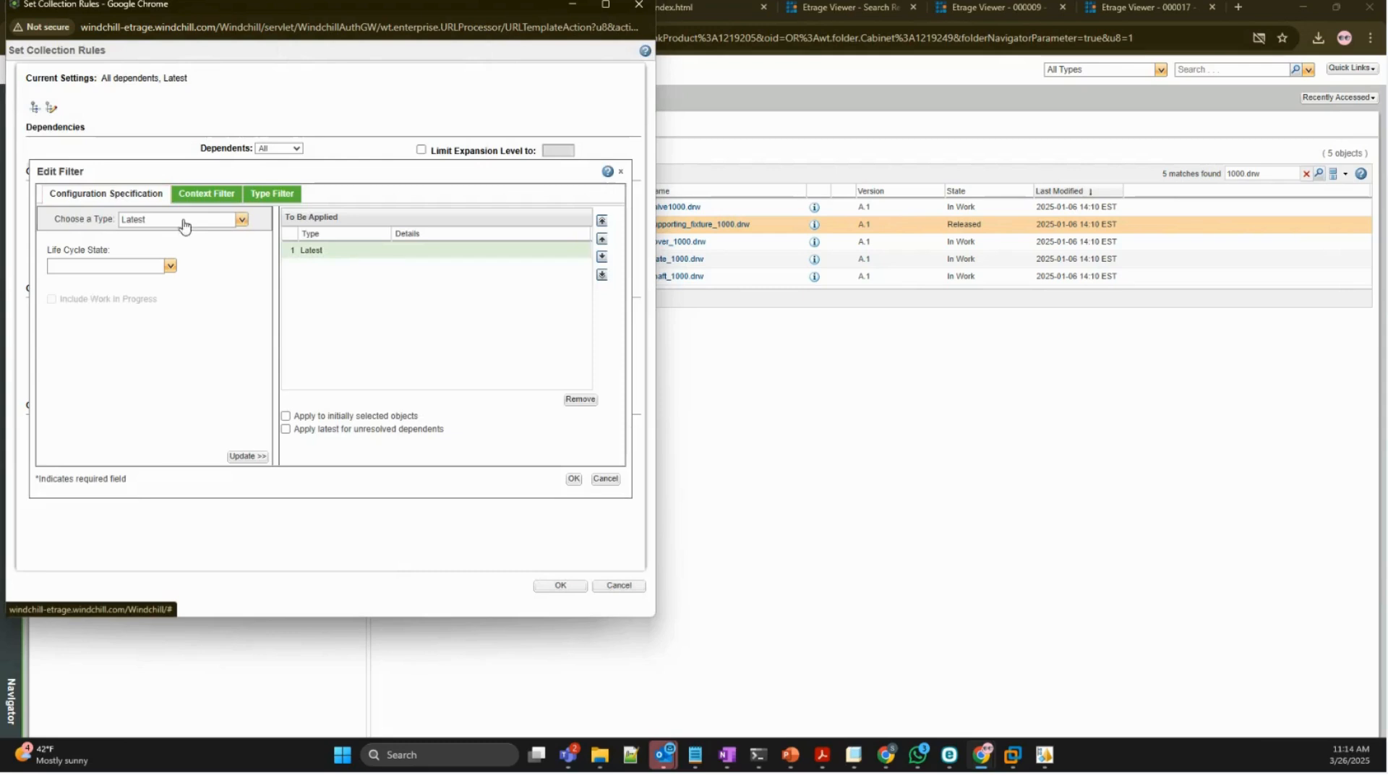
{"action": "left_click", "coordinate": [168, 266]}
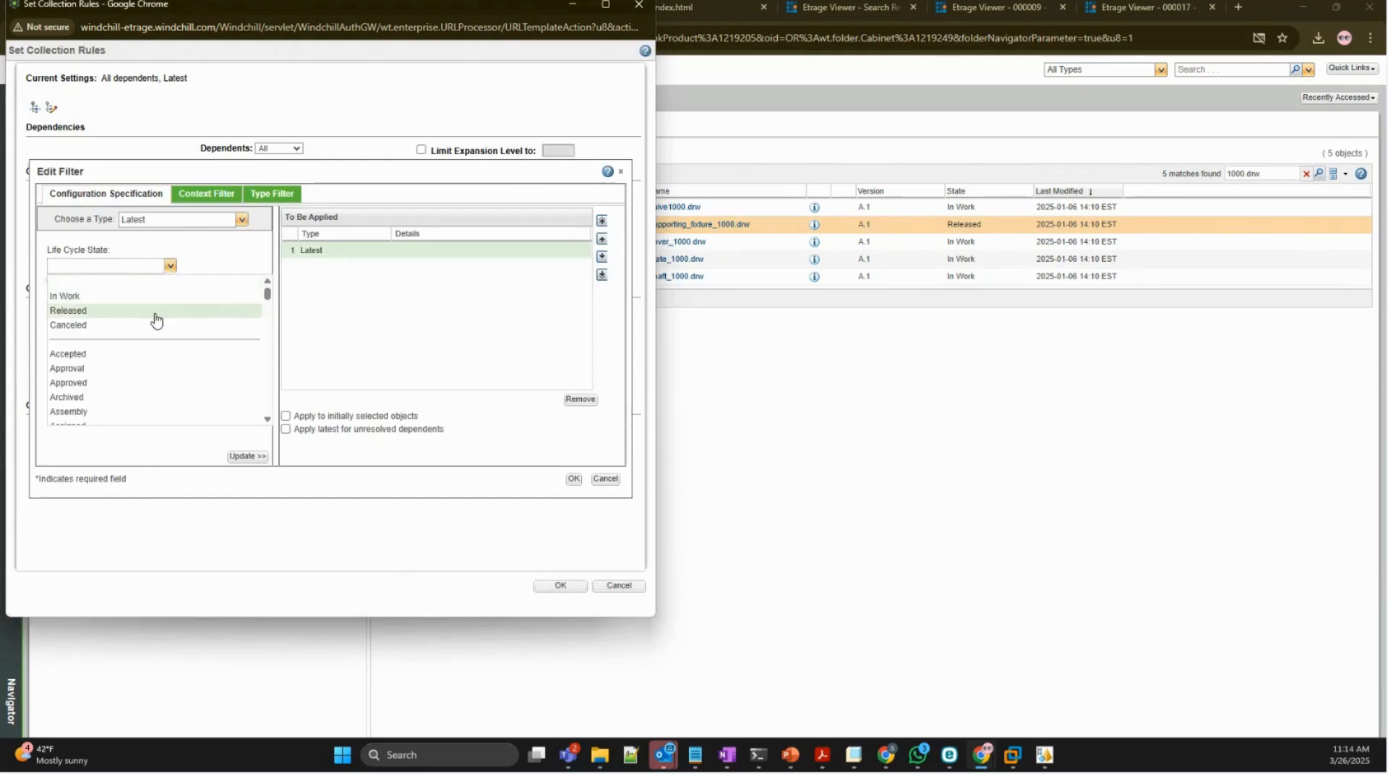
{"action": "left_click", "coordinate": [156, 313]}
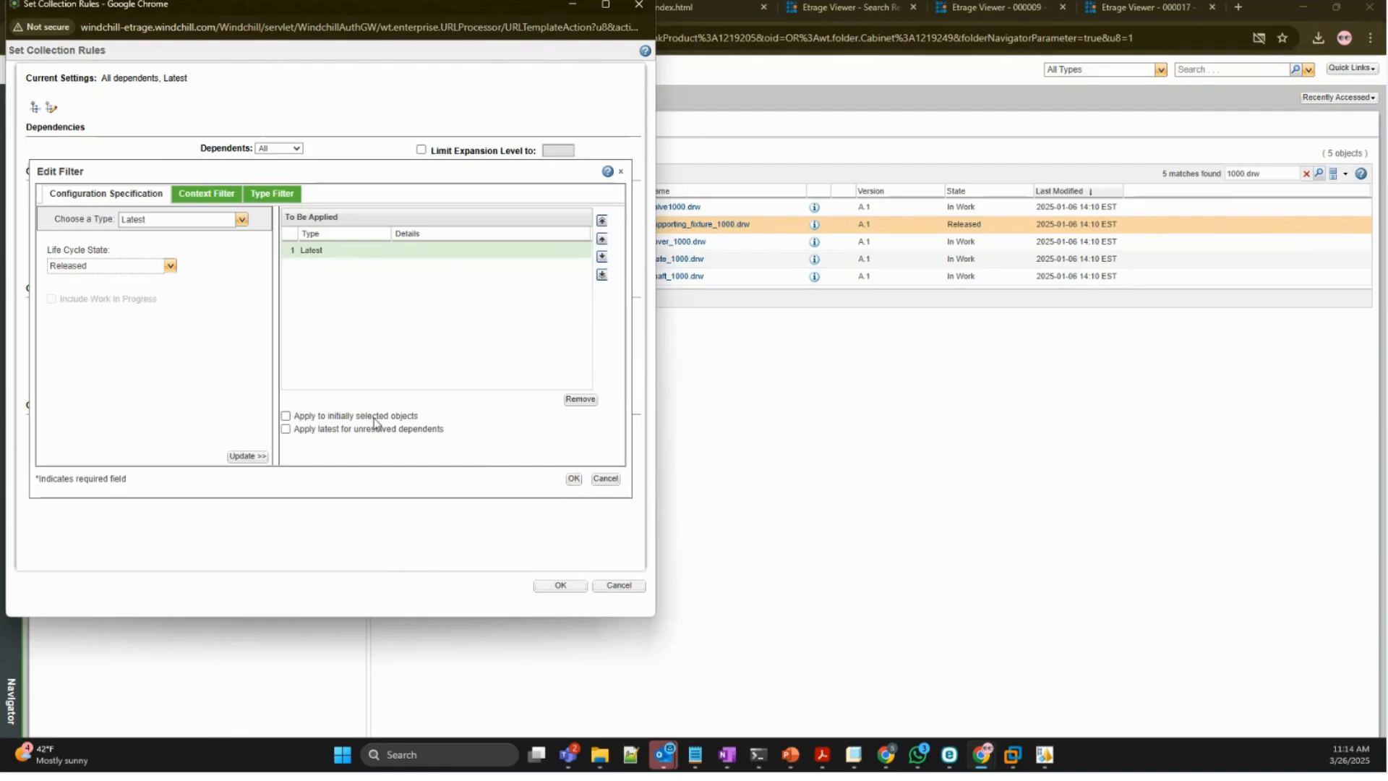
{"action": "left_click", "coordinate": [574, 479]}
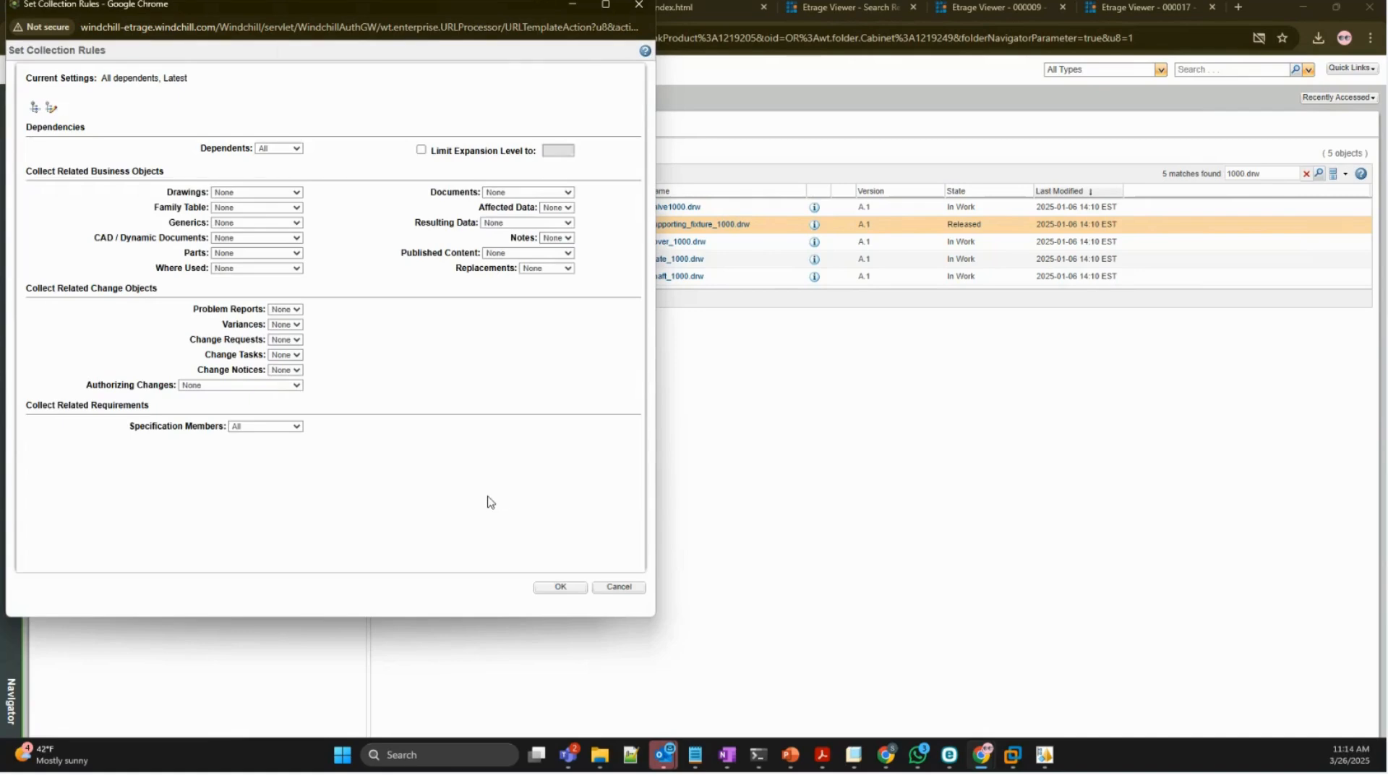
{"action": "left_click", "coordinate": [561, 587]}
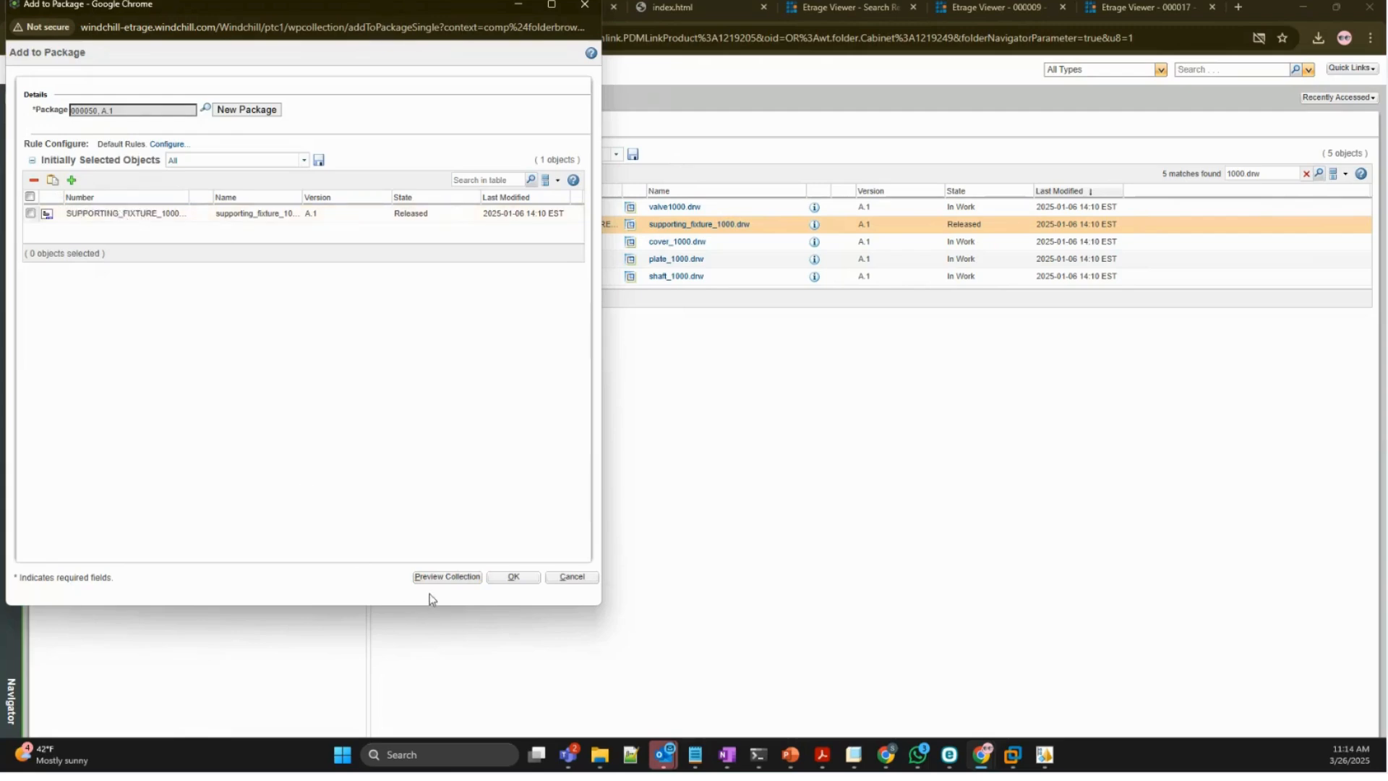
- Preview the collected objects and add the supporting fixture drawing with its dependents to the package
{"action": "left_click", "coordinate": [438, 577]}
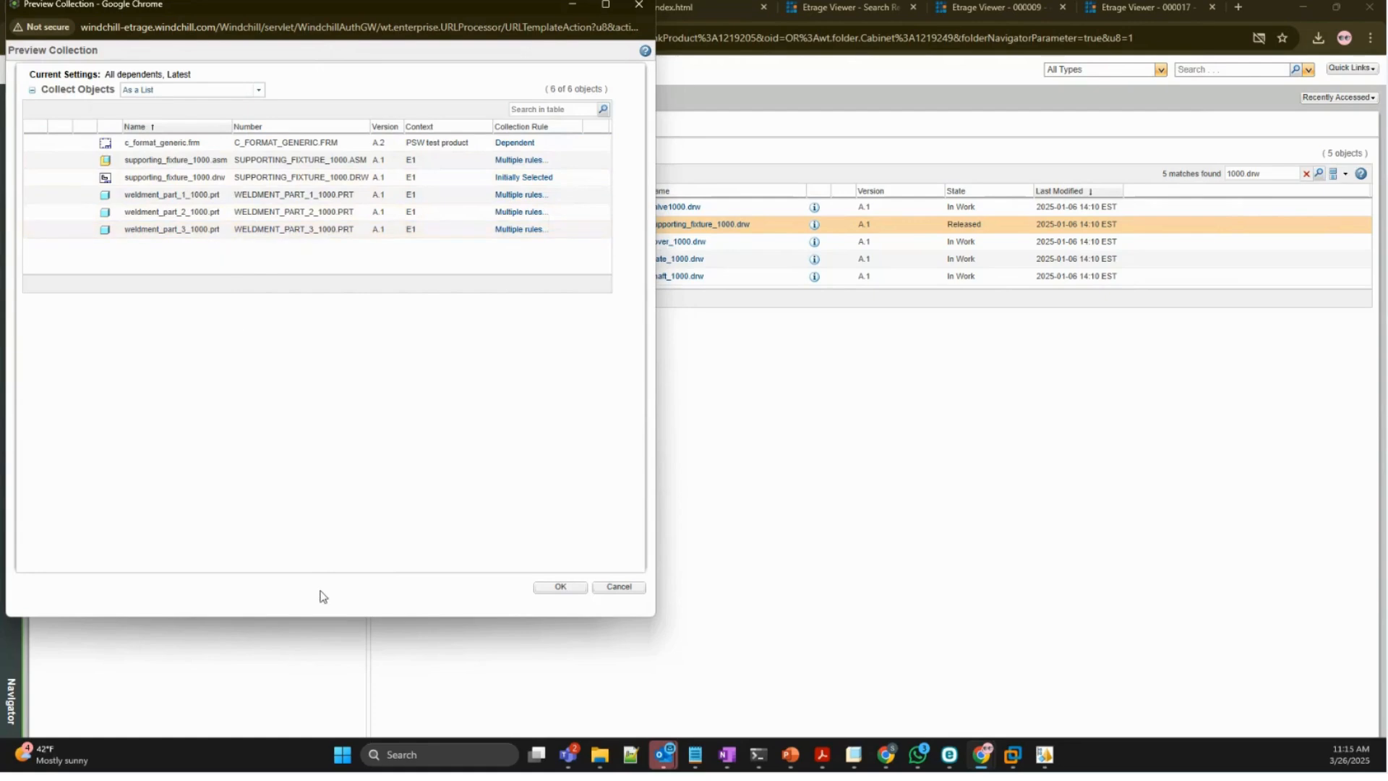
{"action": "left_click", "coordinate": [568, 588]}
{"action": "left_click", "coordinate": [512, 576]}
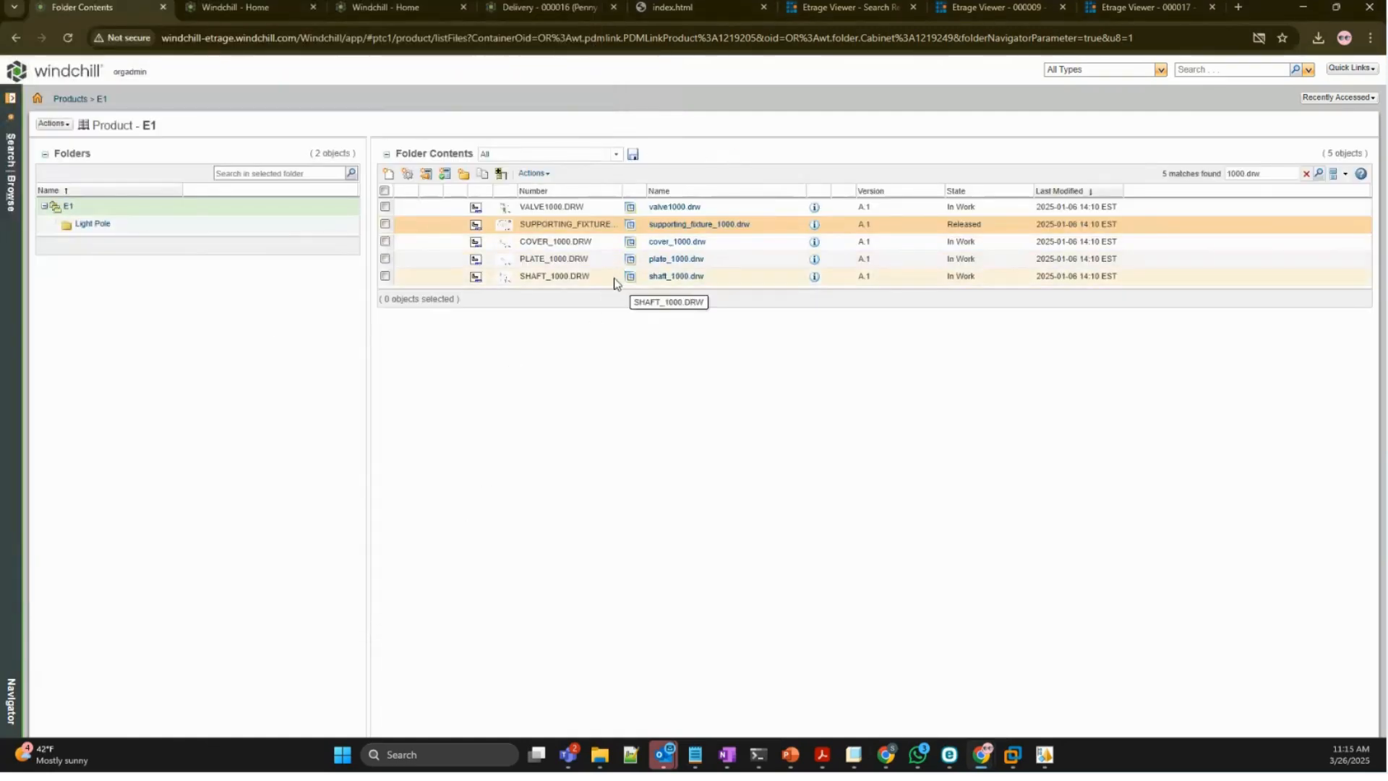
- Refresh the home page's package list, open the Supporting Fixture package and review its details and package content
{"action": "key", "text": "ctrl+Tab"}
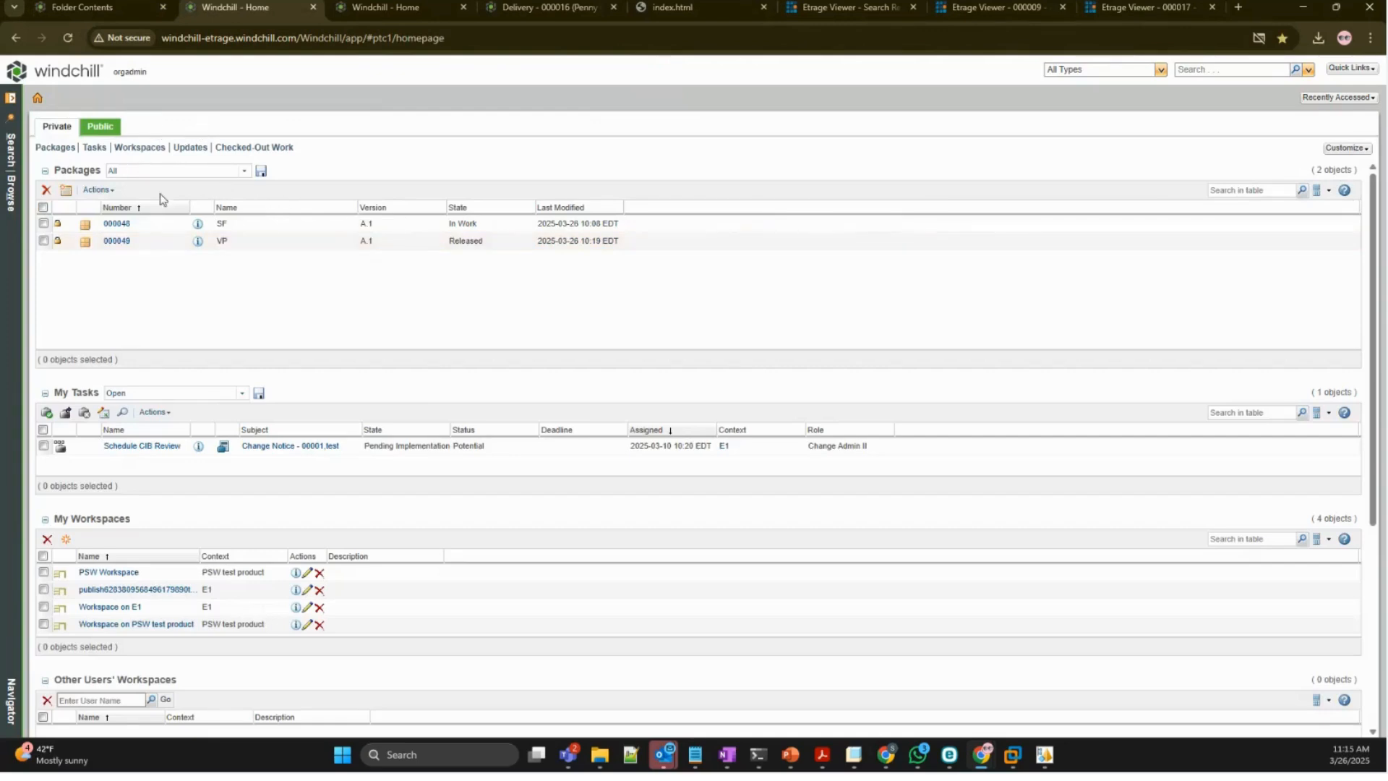
{"action": "key", "text": "F5"}
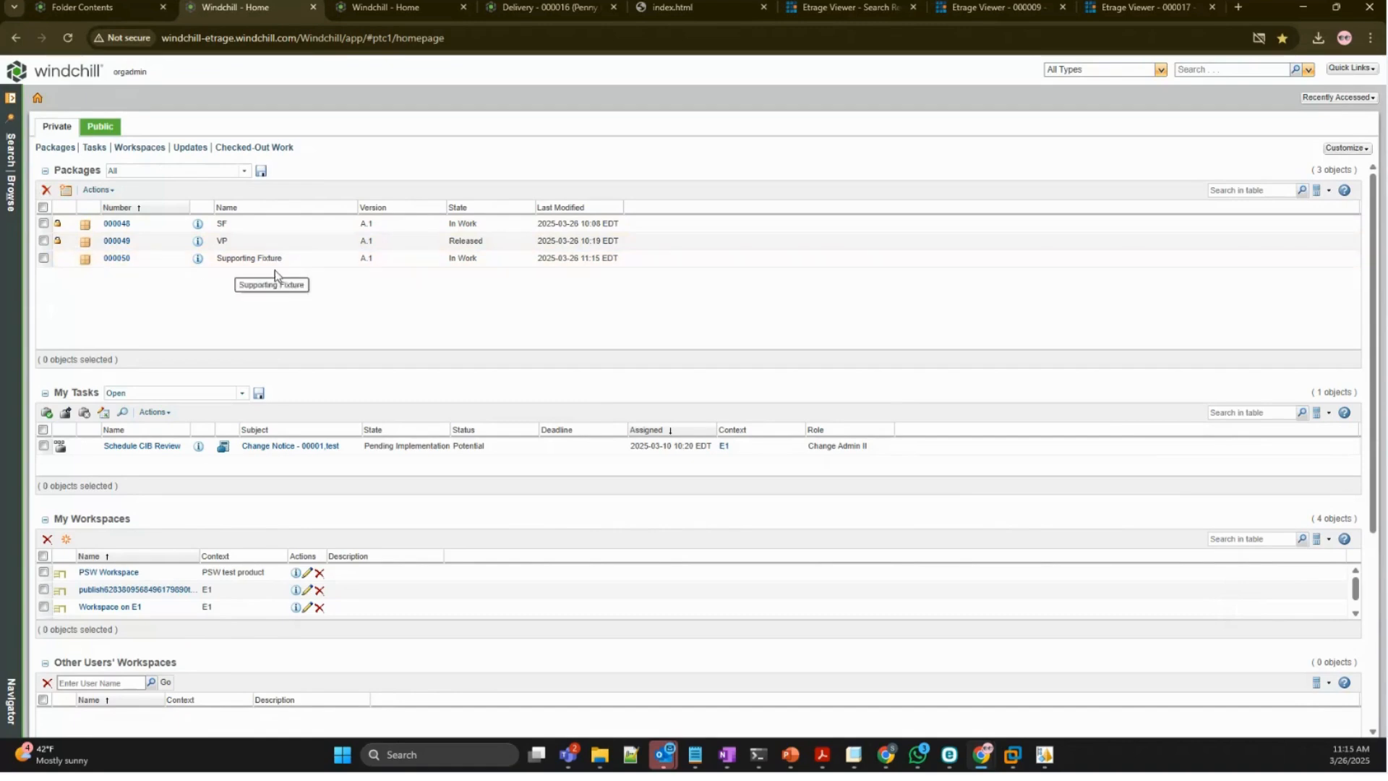
{"action": "left_click", "coordinate": [117, 259]}
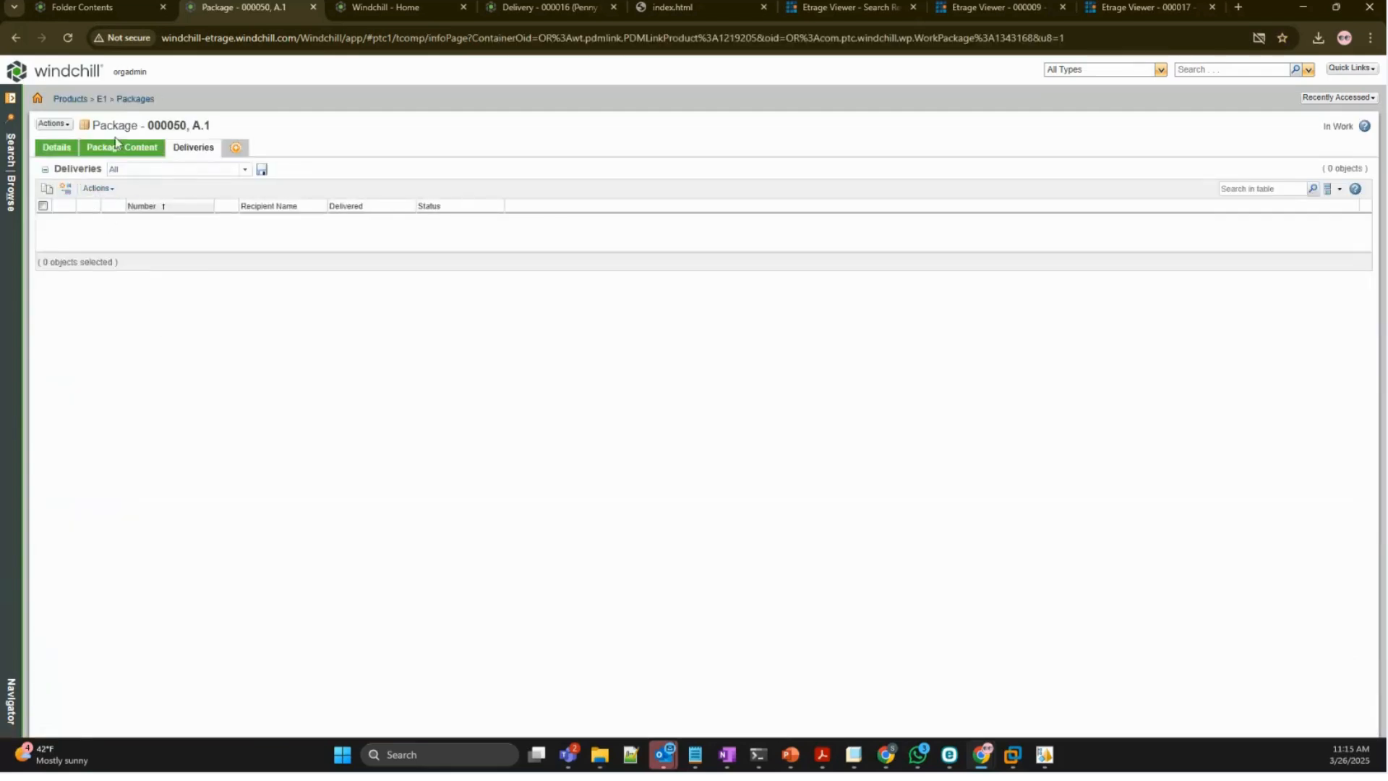
{"action": "left_click", "coordinate": [55, 148]}
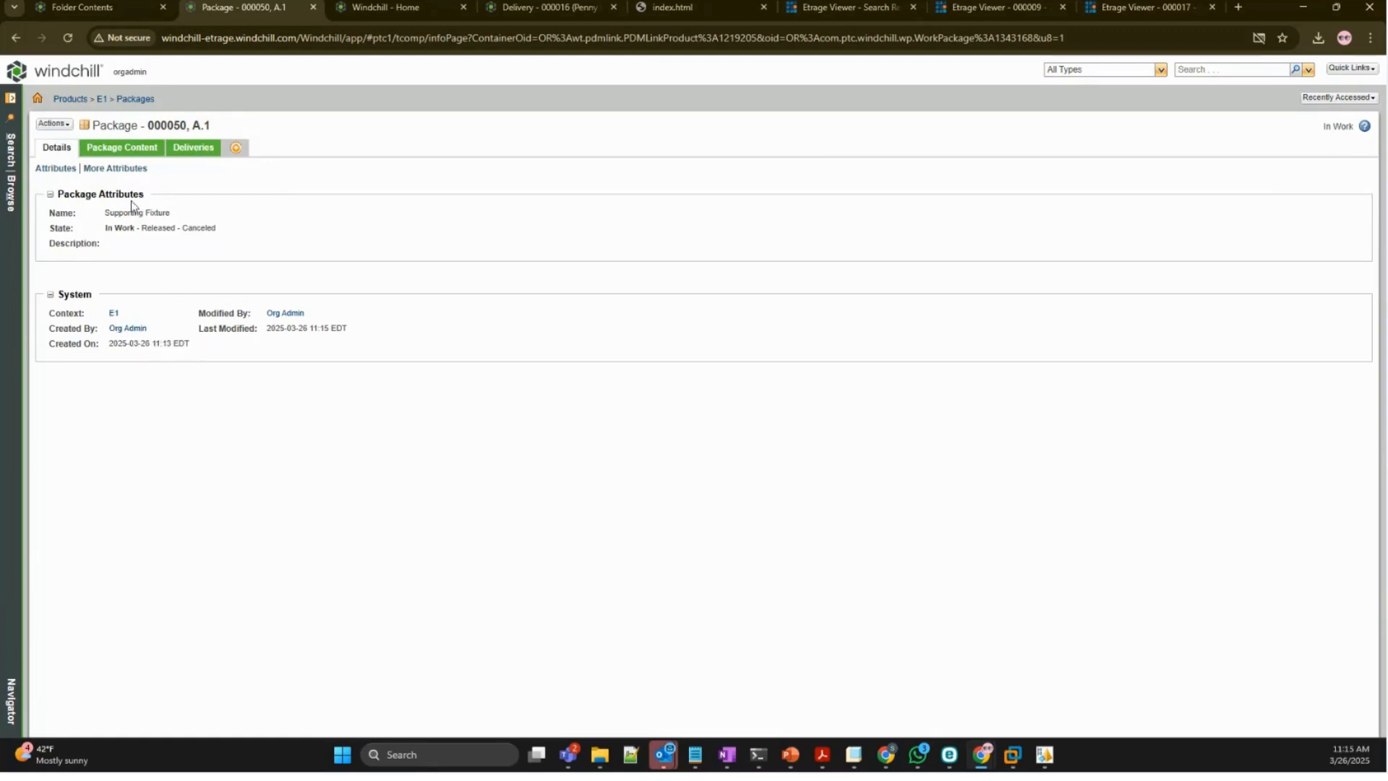
{"action": "left_click", "coordinate": [141, 155]}
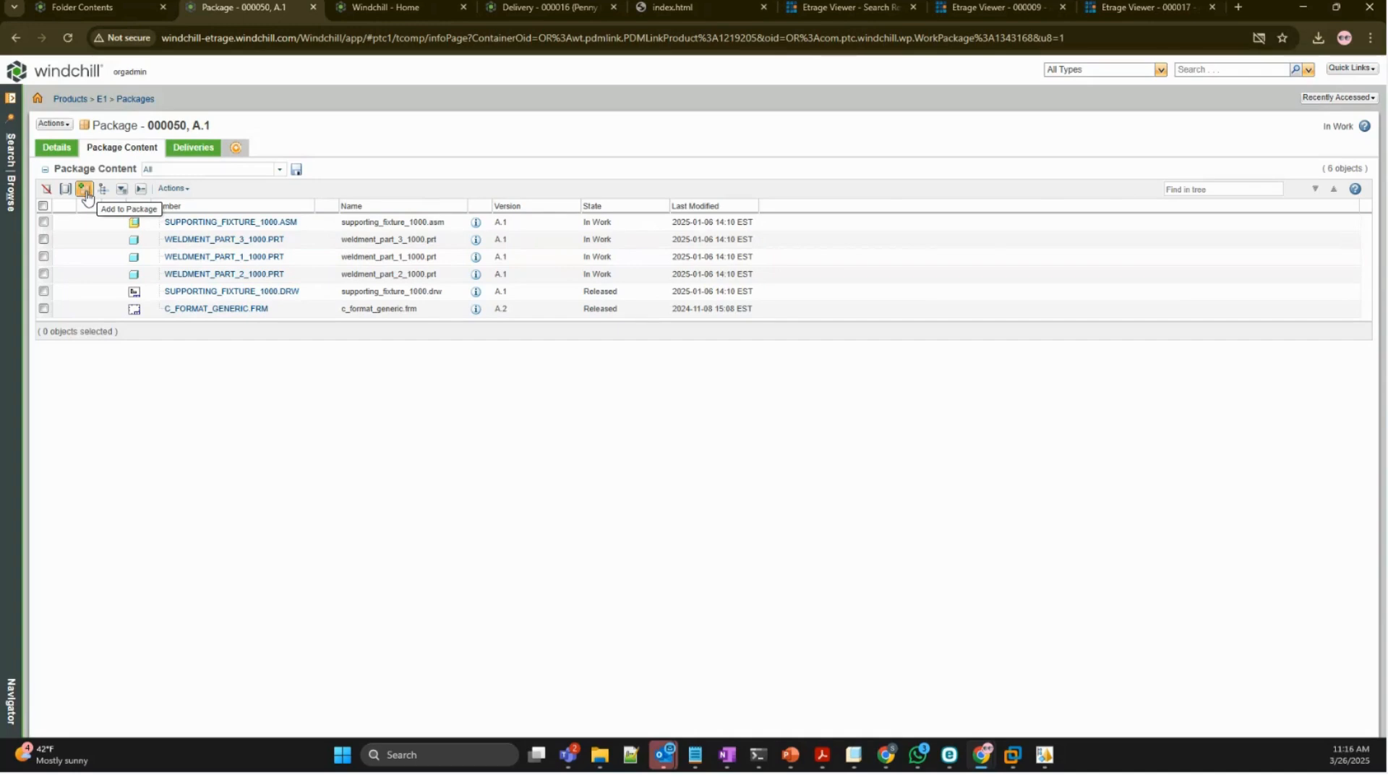
- Begin locking the package with only selected extensions excluded, and add PRT to the excluded extensions
{"action": "left_click", "coordinate": [54, 124]}
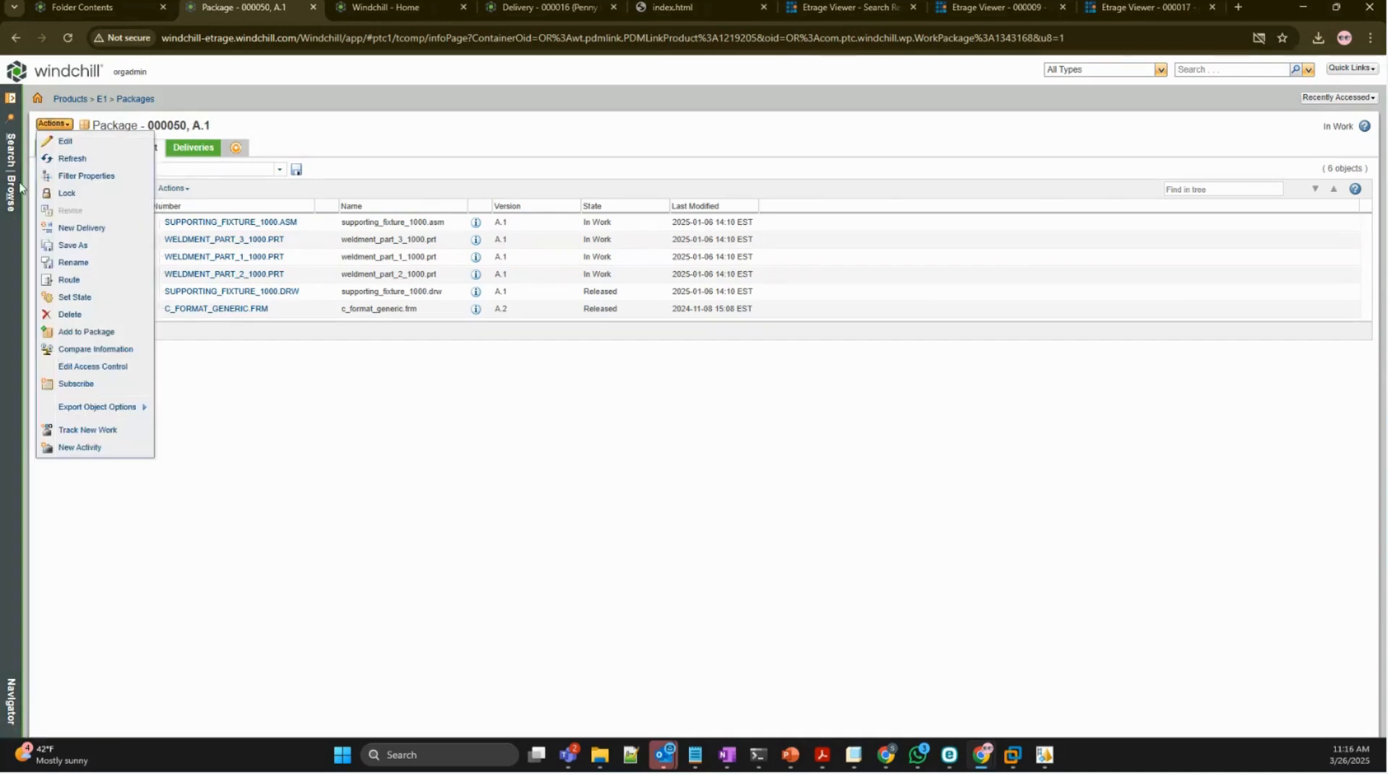
{"action": "left_click", "coordinate": [72, 195]}
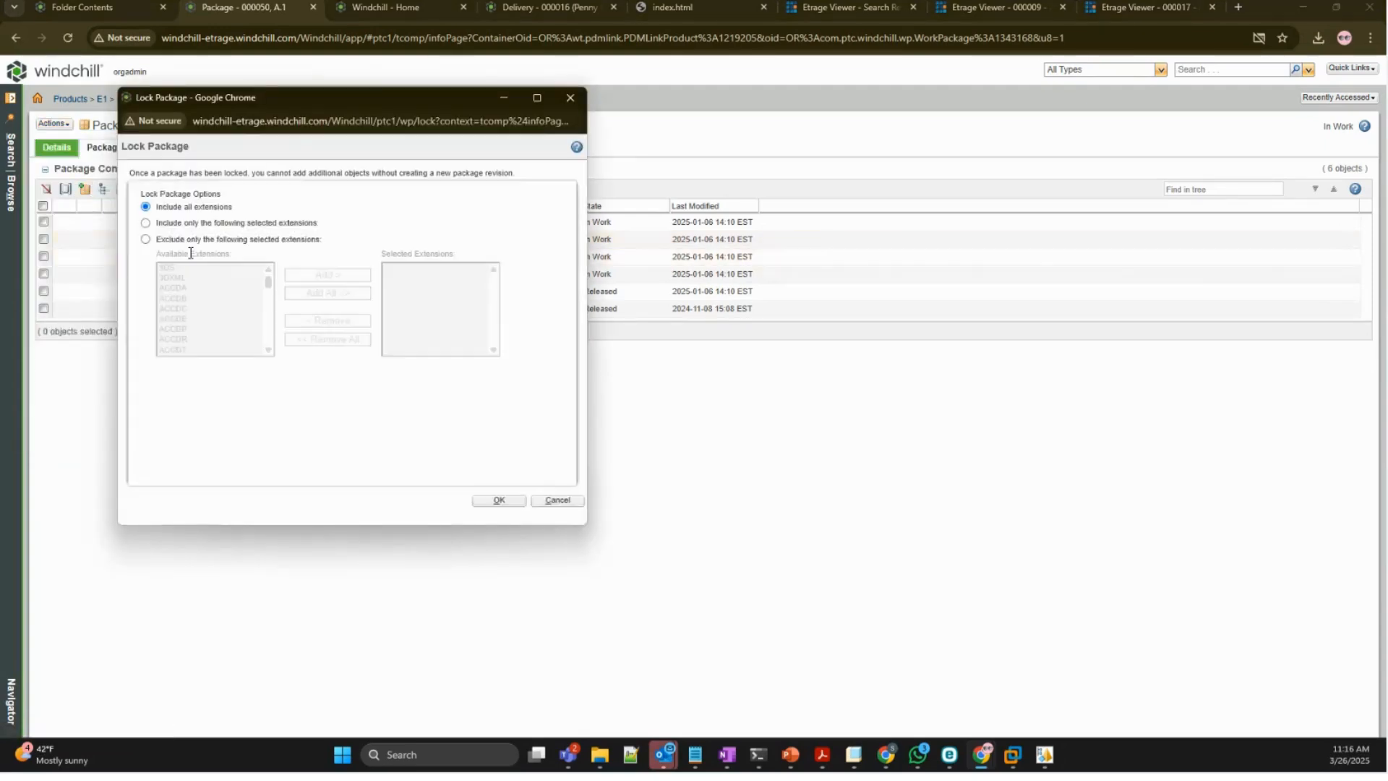
{"action": "left_click", "coordinate": [227, 240]}
{"action": "left_click", "coordinate": [180, 307]}
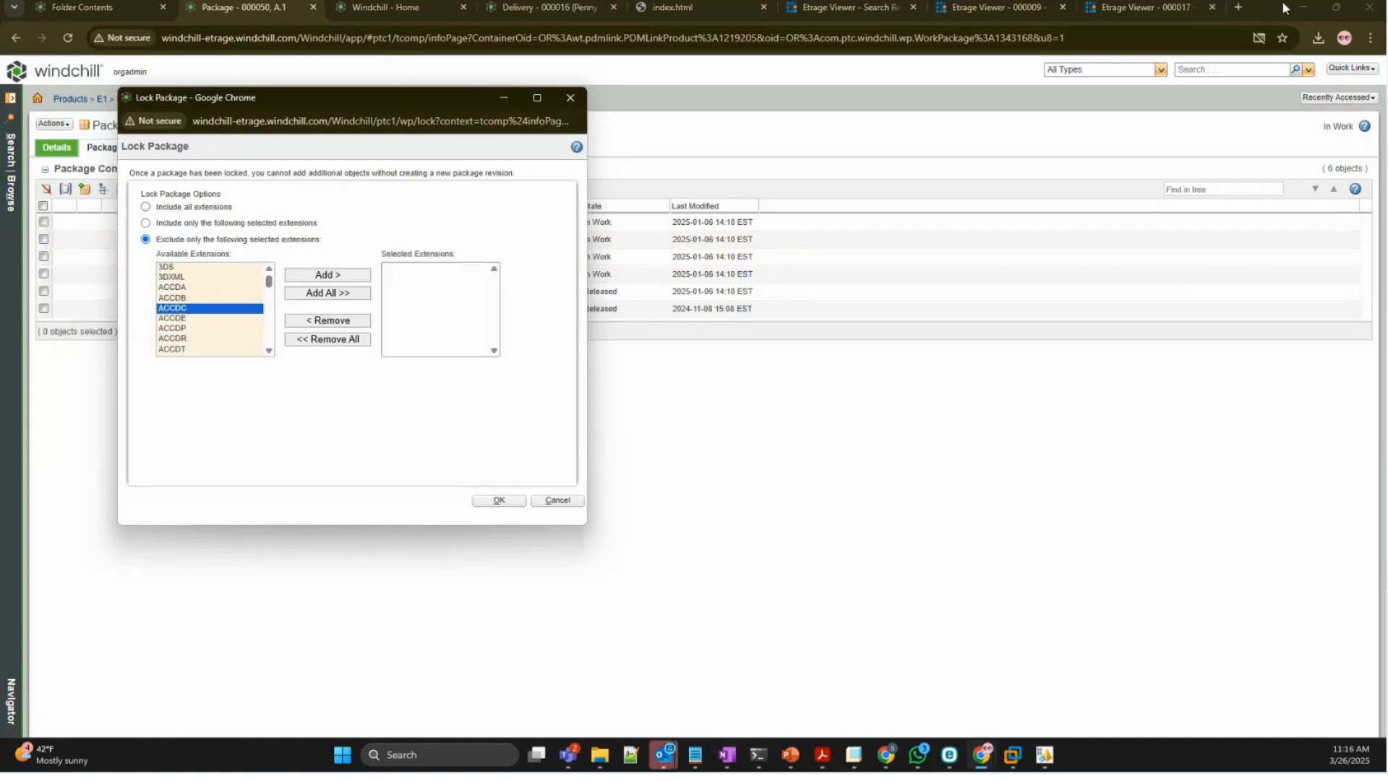
{"action": "type", "text": "prt"}
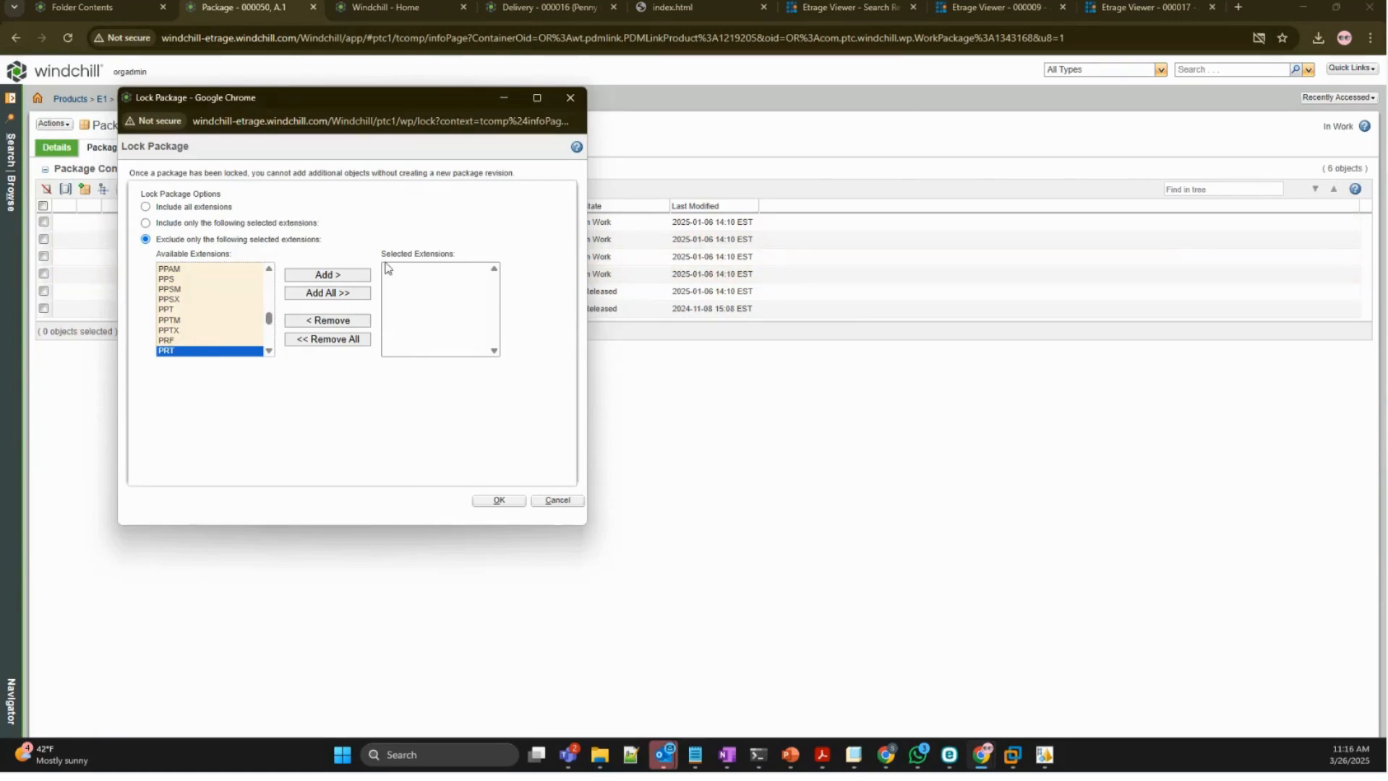
{"action": "left_click", "coordinate": [361, 275]}
- Add DRW and ASM to the excluded extensions and lock the package
{"action": "left_click", "coordinate": [197, 331]}
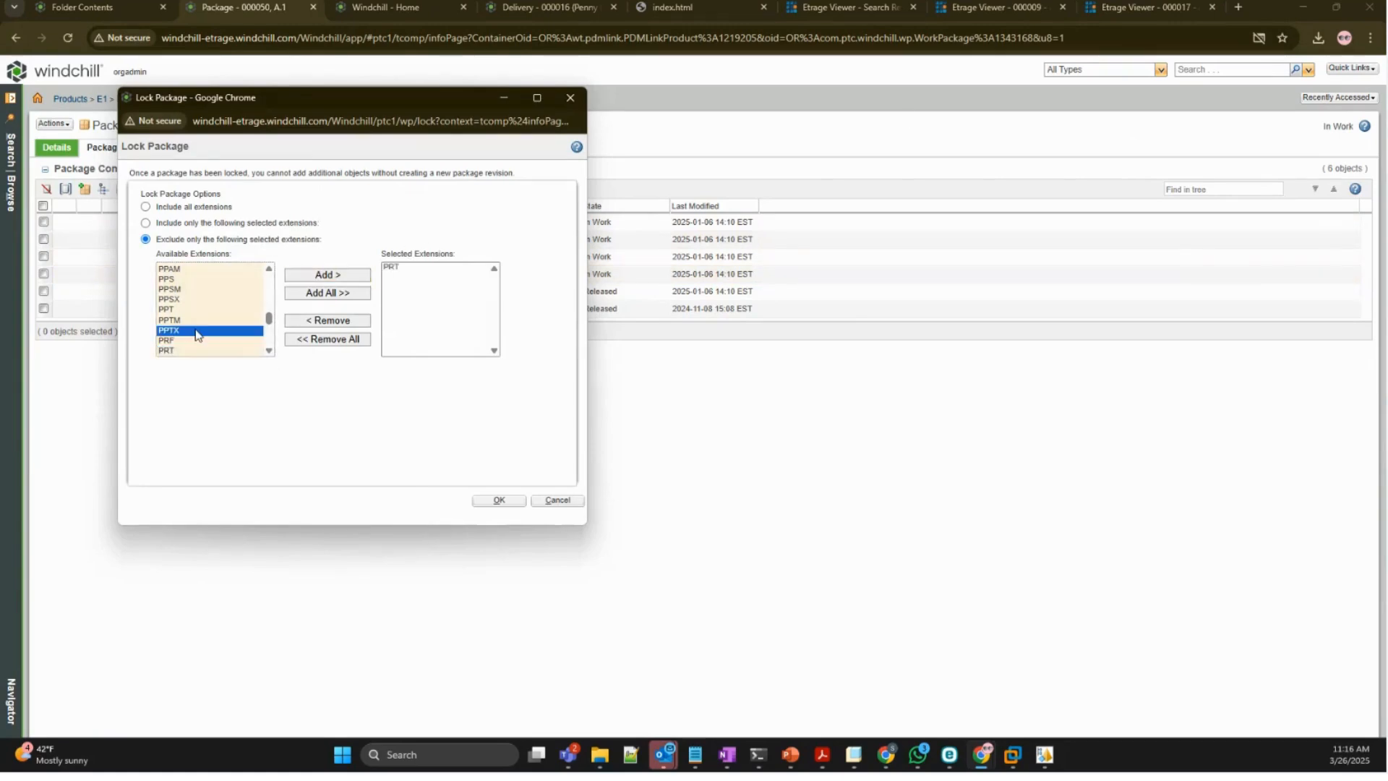
{"action": "key", "text": "d"}
{"action": "key", "text": "r"}
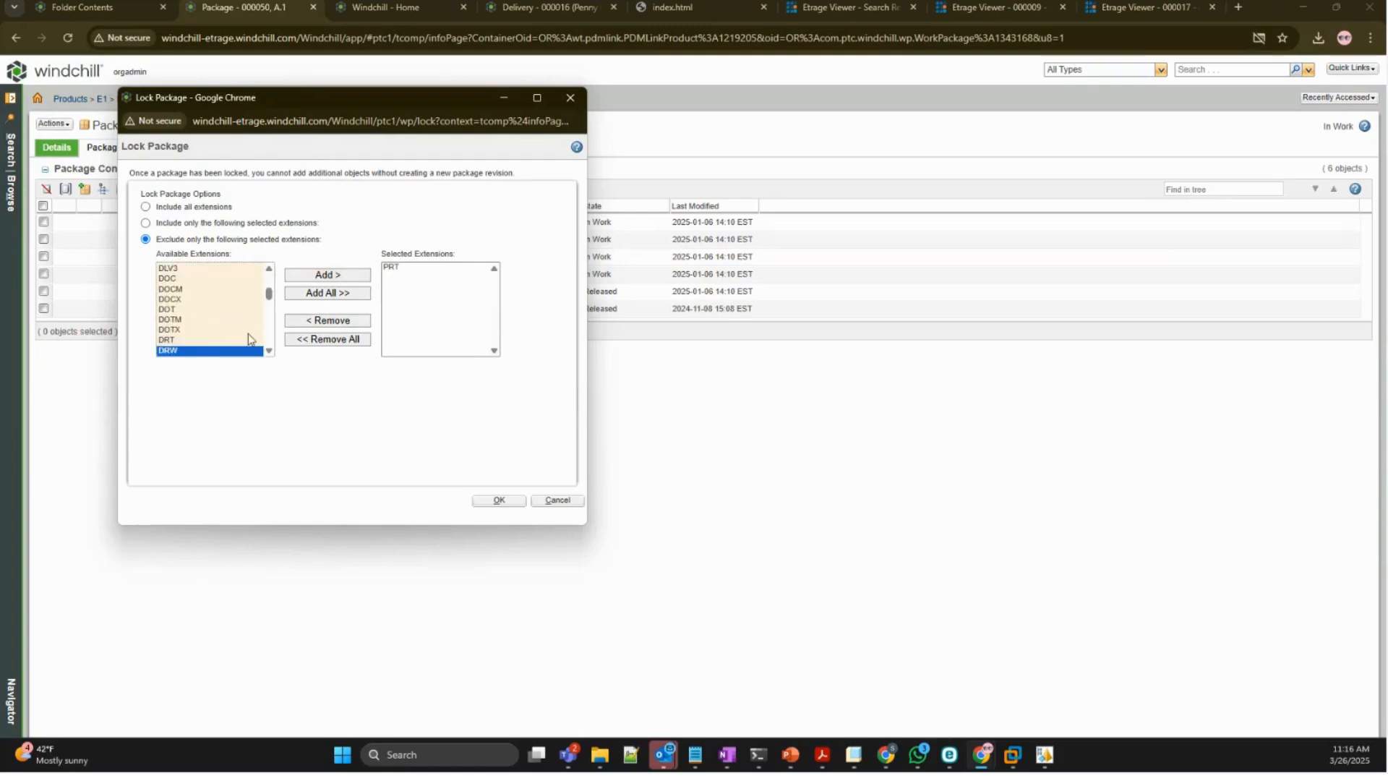
{"action": "left_click", "coordinate": [299, 279]}
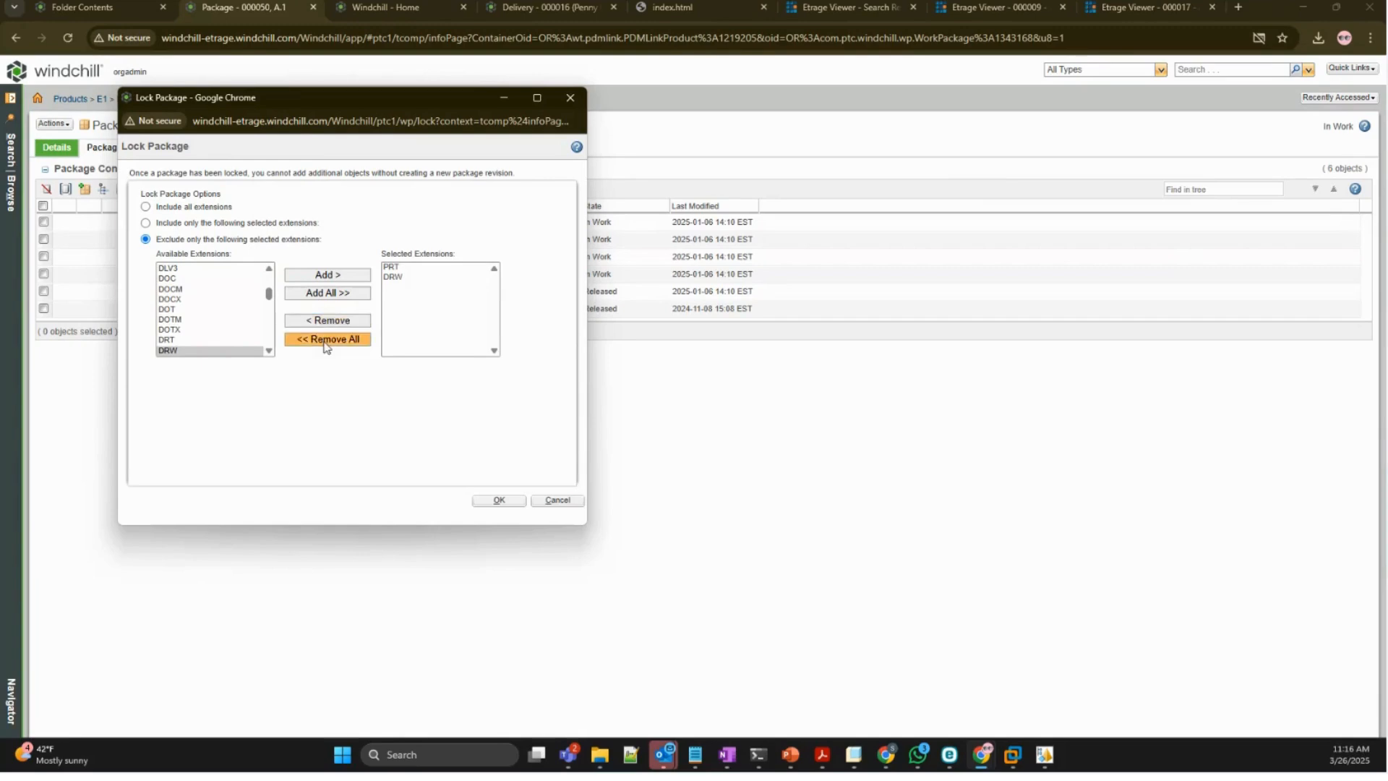
{"action": "left_click", "coordinate": [187, 320]}
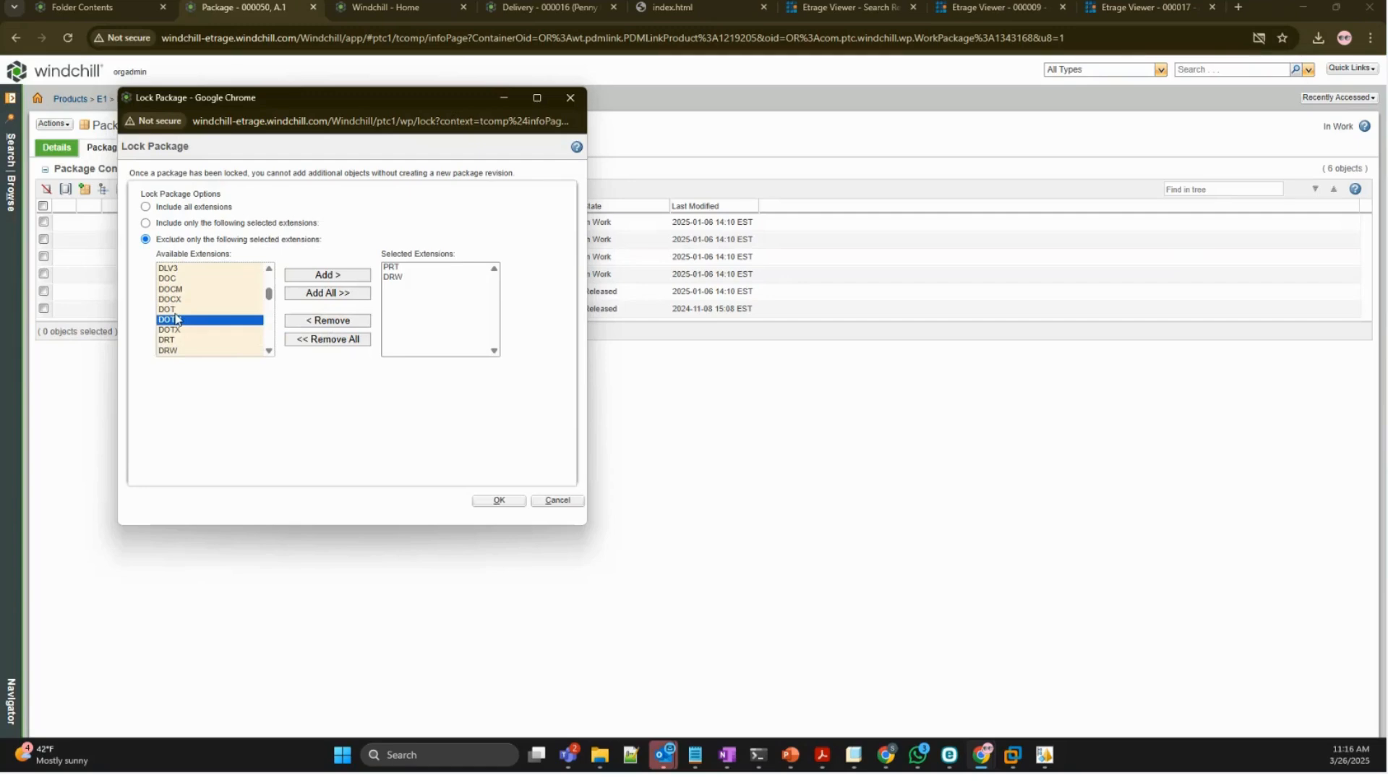
{"action": "type", "text": "asm"}
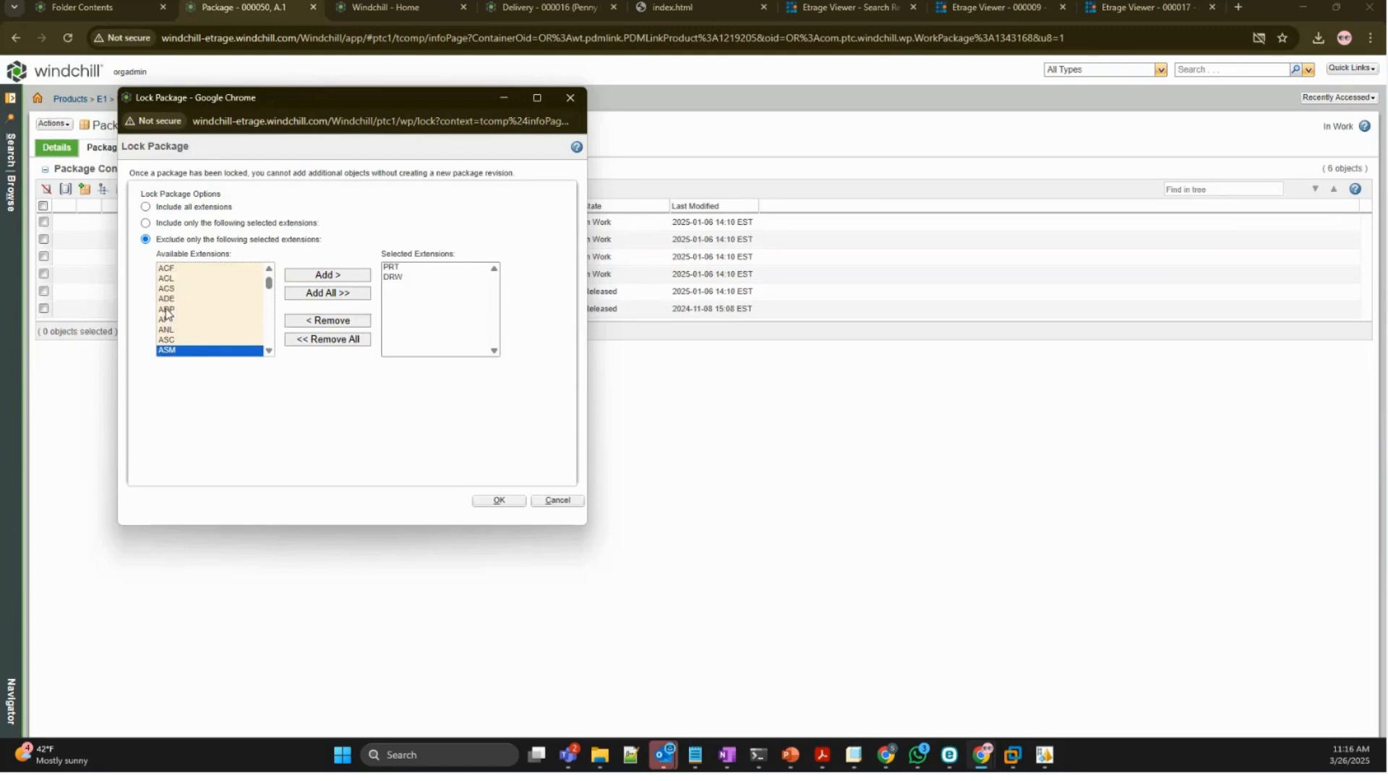
{"action": "left_click", "coordinate": [318, 276]}
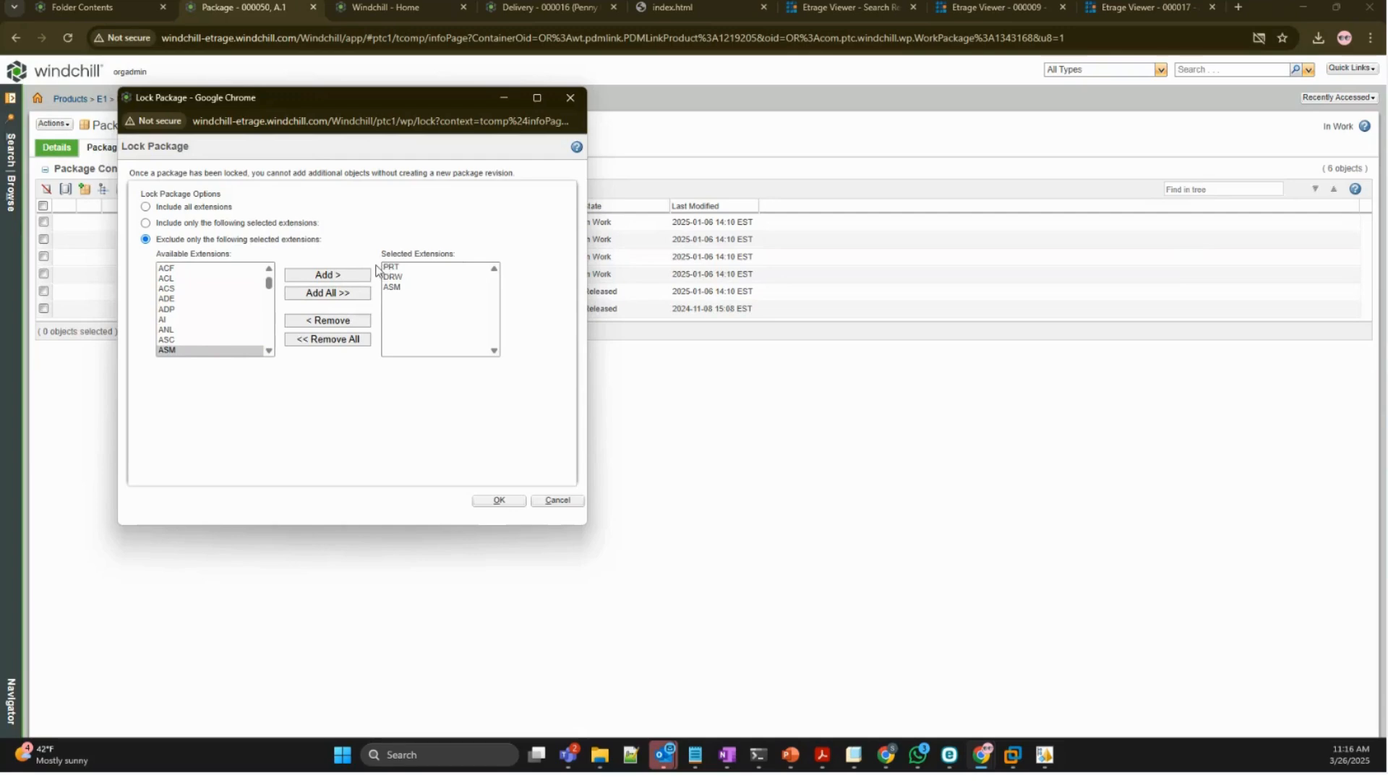
{"action": "left_click", "coordinate": [499, 500]}
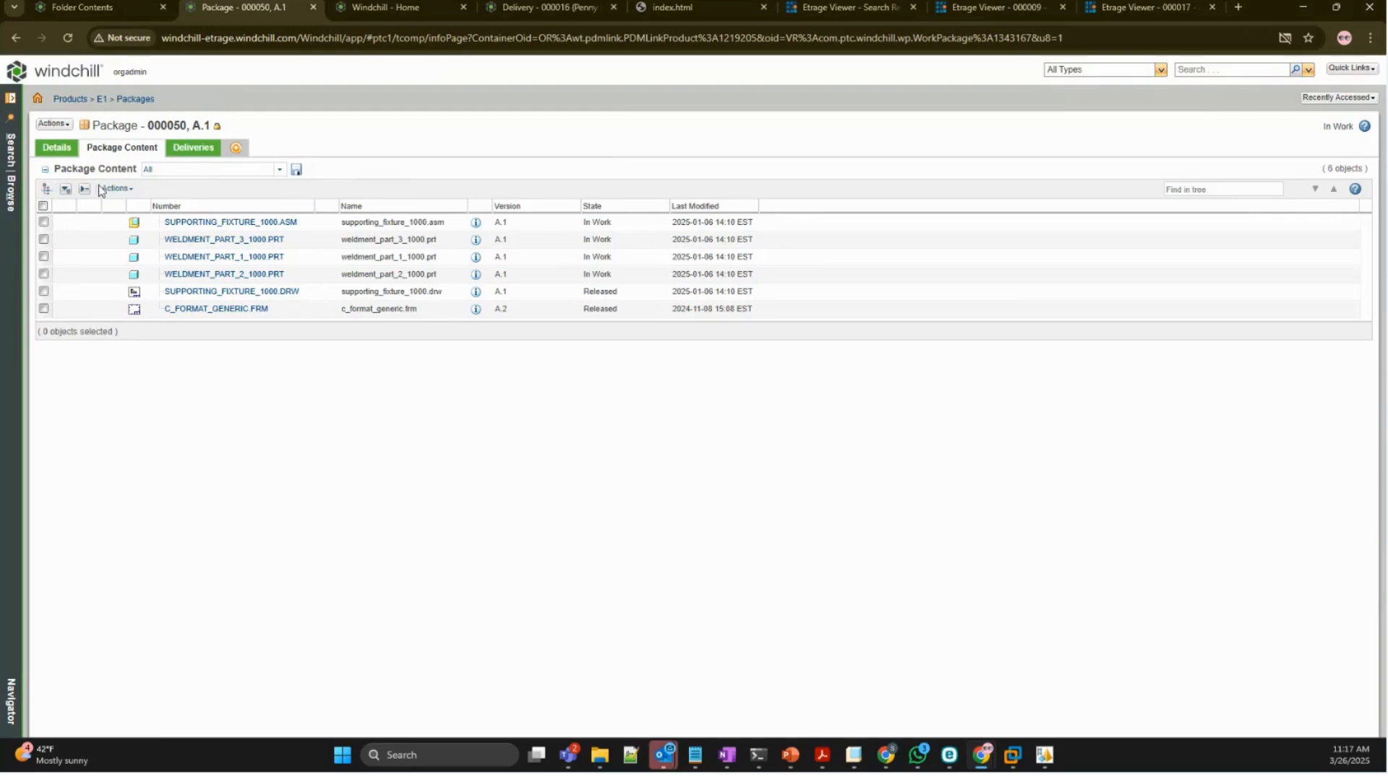
- Start a new delivery from the package's deliveries list, keeping the Email Link medium, default planned date and UPS service
{"action": "left_click", "coordinate": [58, 128]}
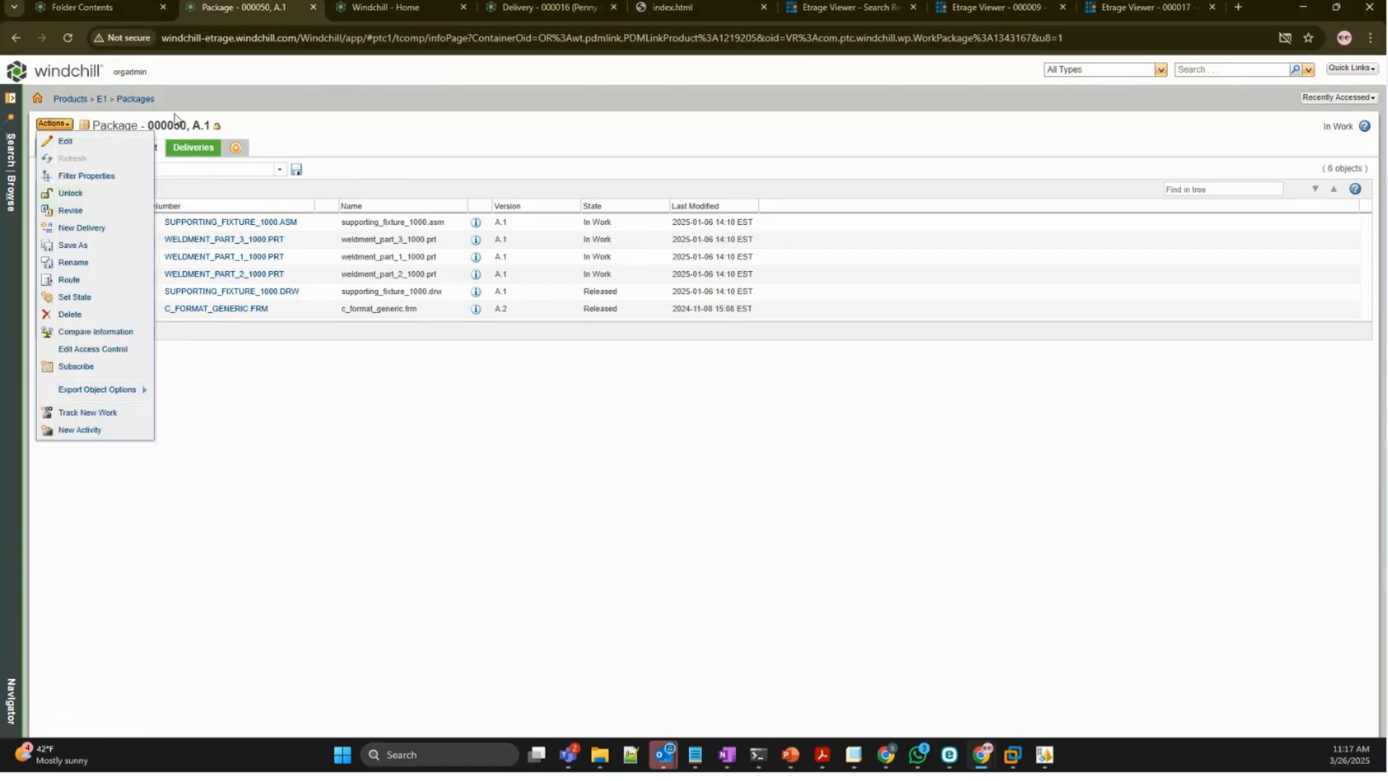
{"action": "left_click", "coordinate": [191, 147]}
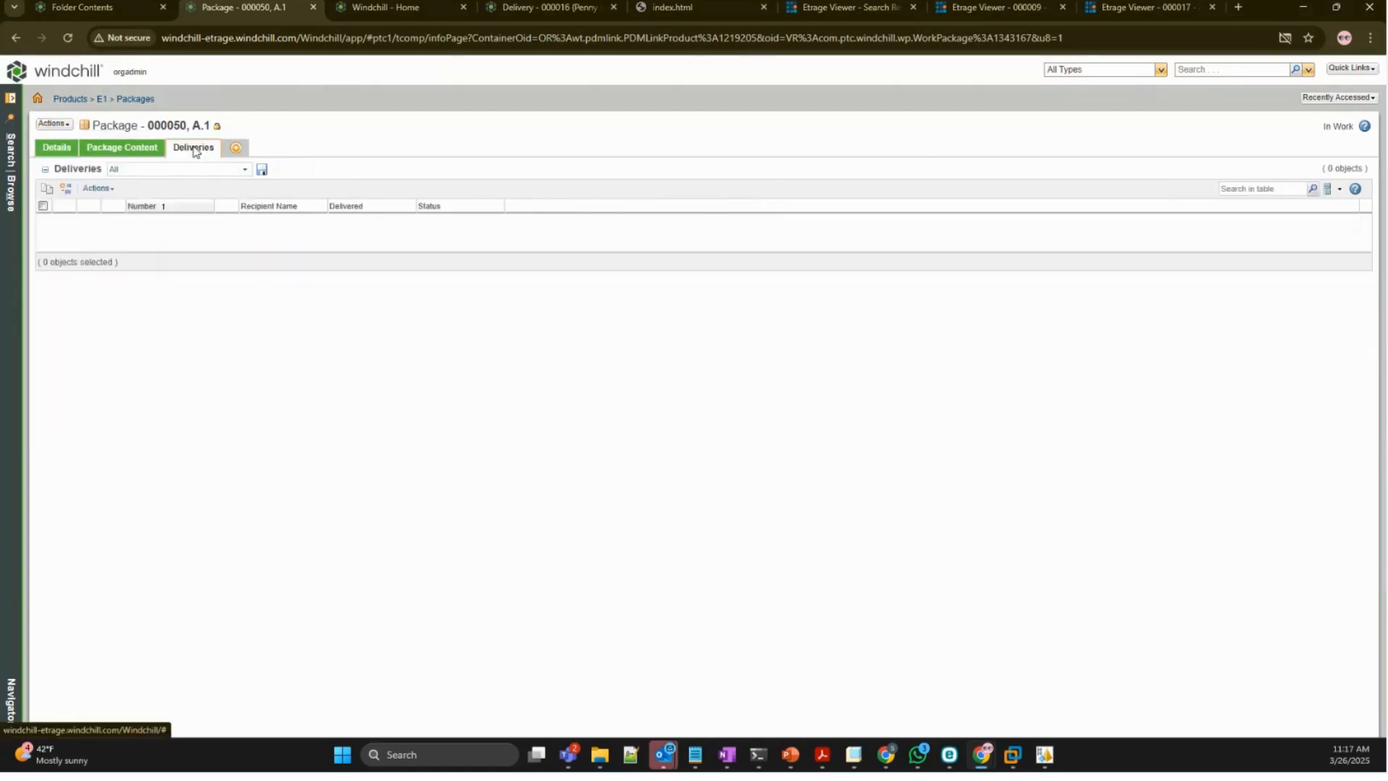
{"action": "left_click", "coordinate": [66, 189]}
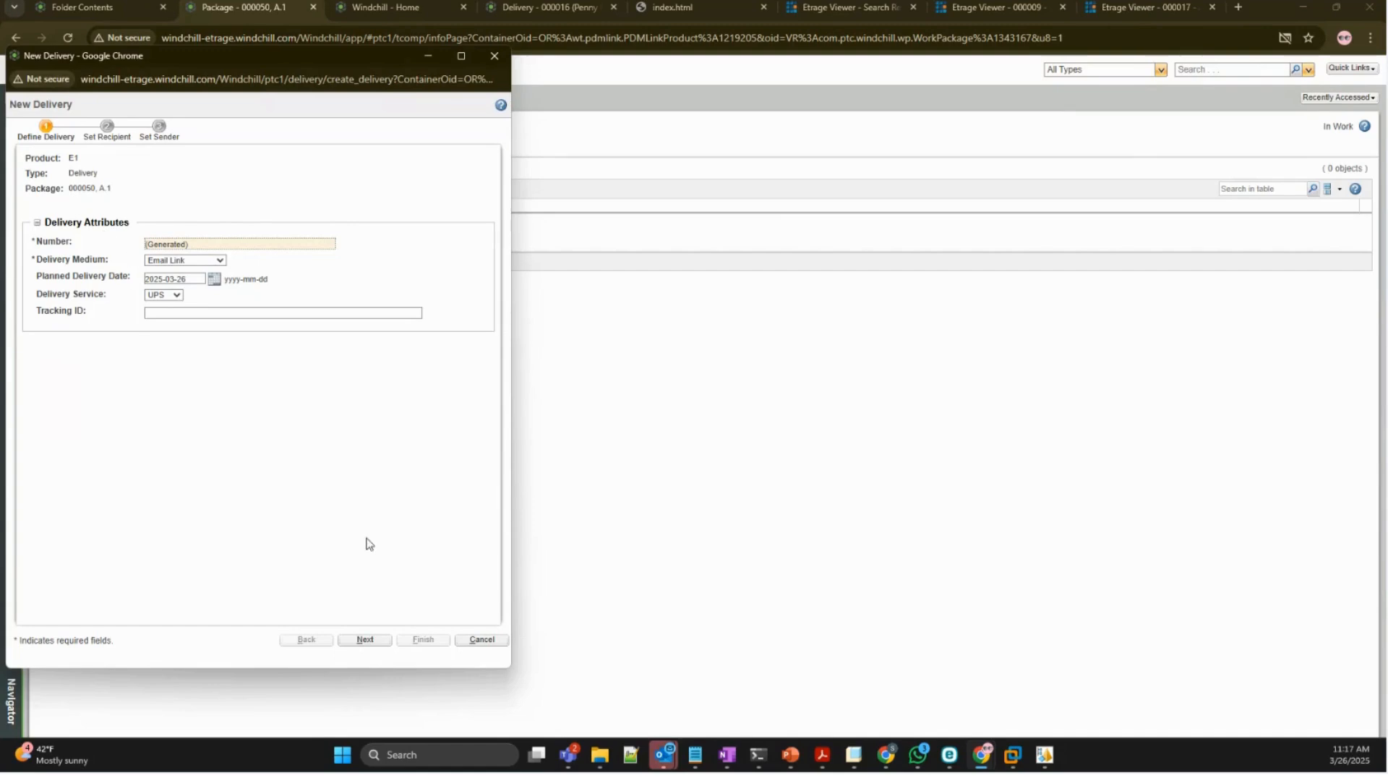
{"action": "left_click", "coordinate": [365, 640]}
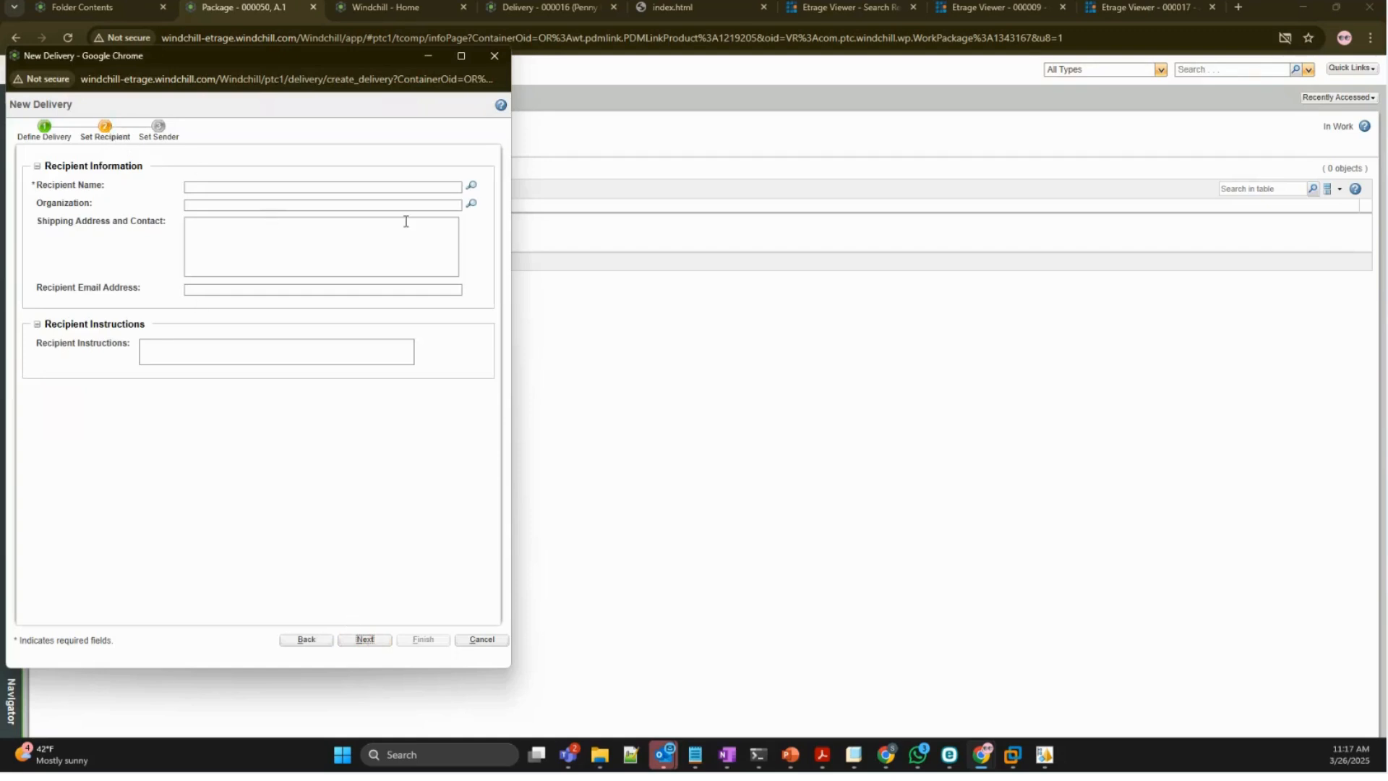
- Search for users by email with a wildcard and choose the purchasing user as the delivery recipient
{"action": "left_click", "coordinate": [473, 205]}
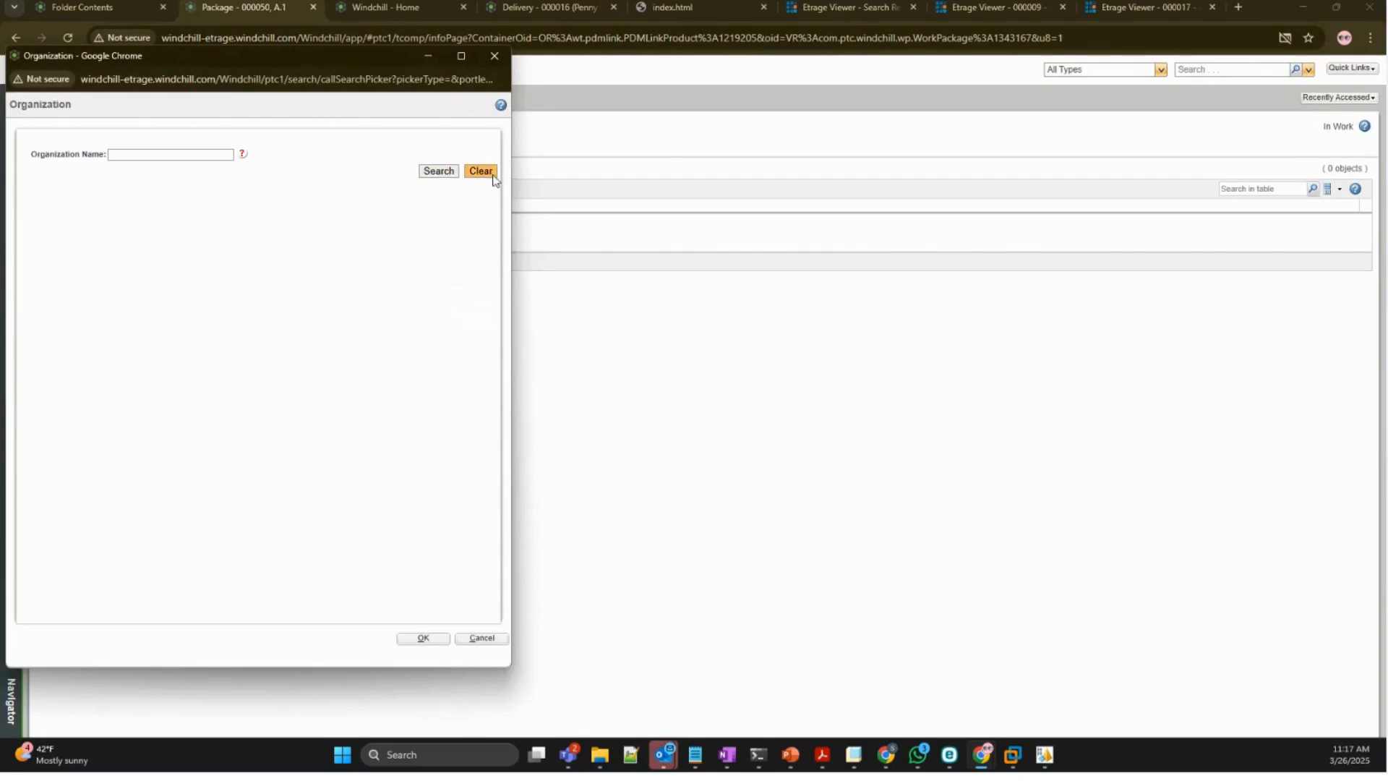
{"action": "left_click", "coordinate": [495, 57]}
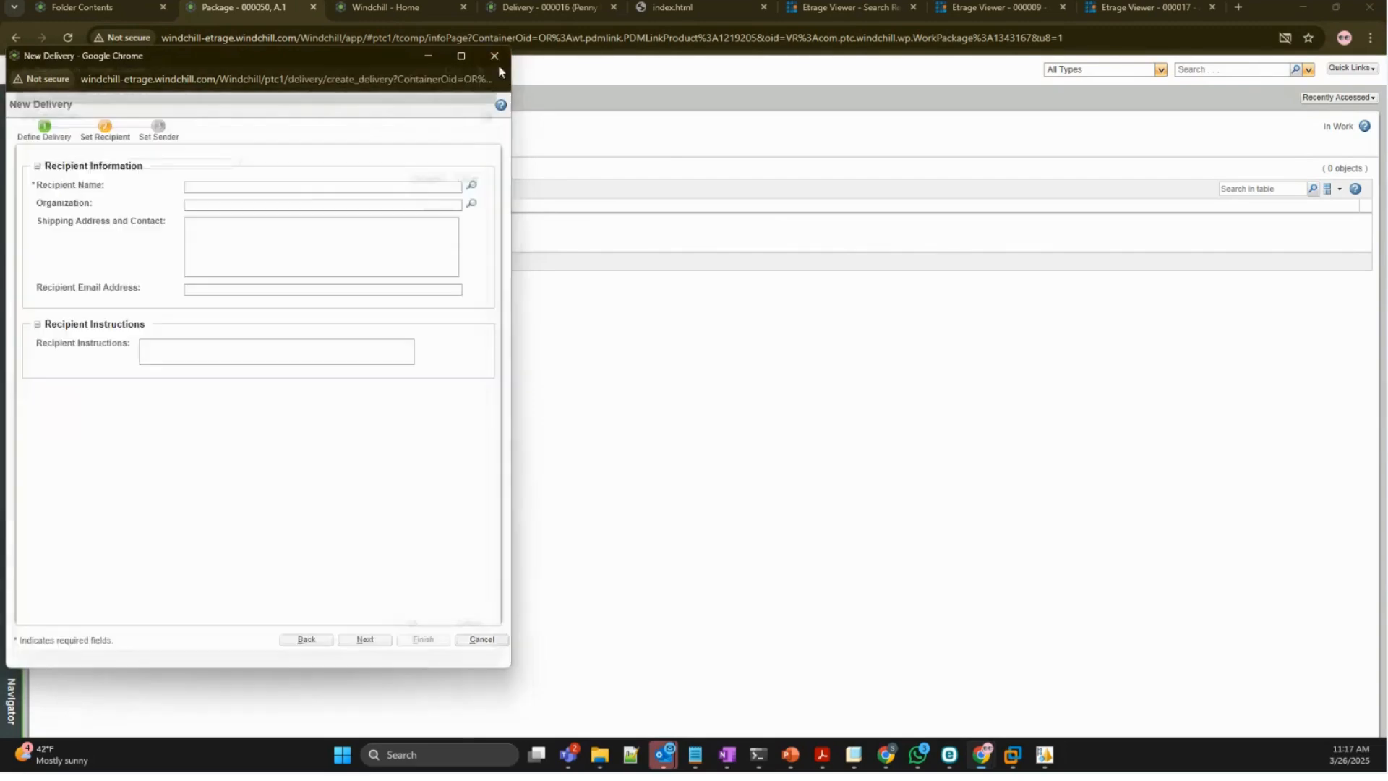
{"action": "left_click", "coordinate": [472, 185]}
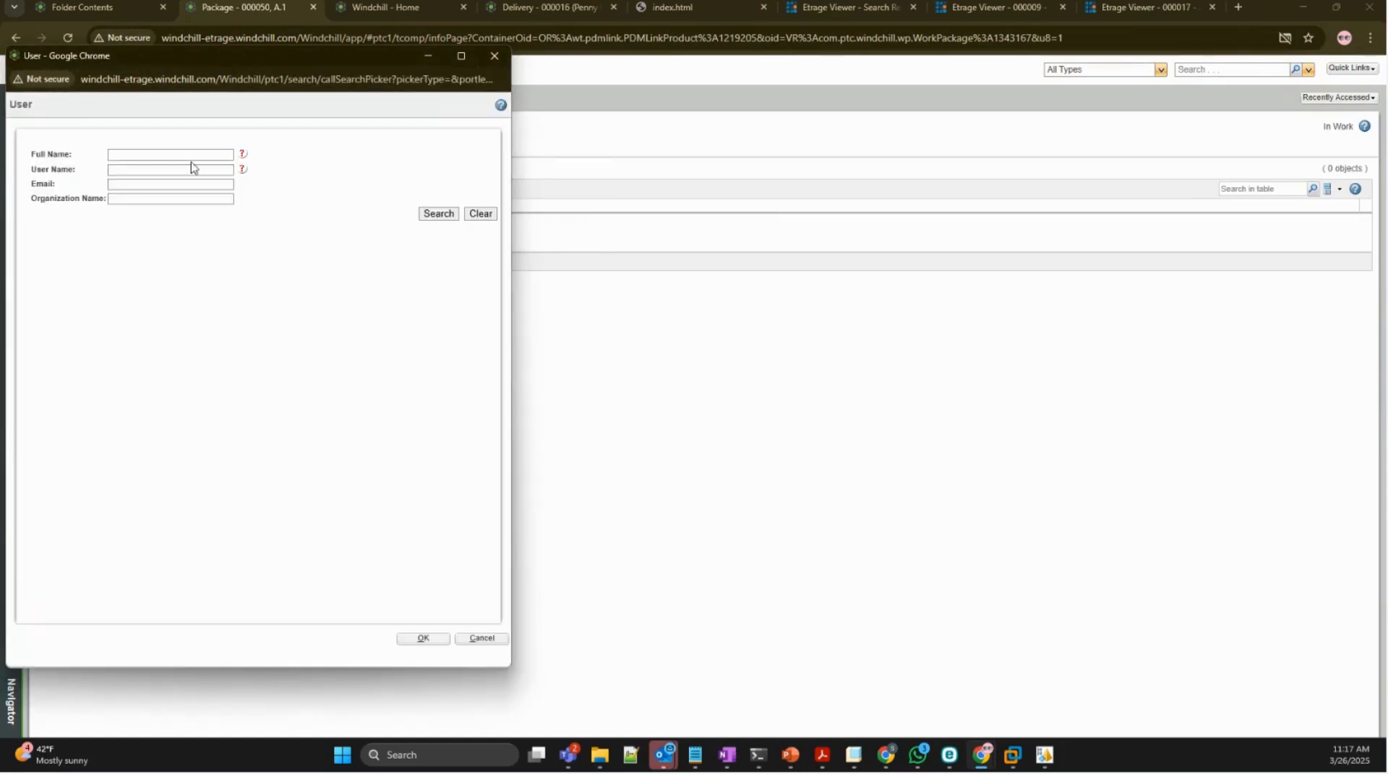
{"action": "left_click", "coordinate": [162, 185]}
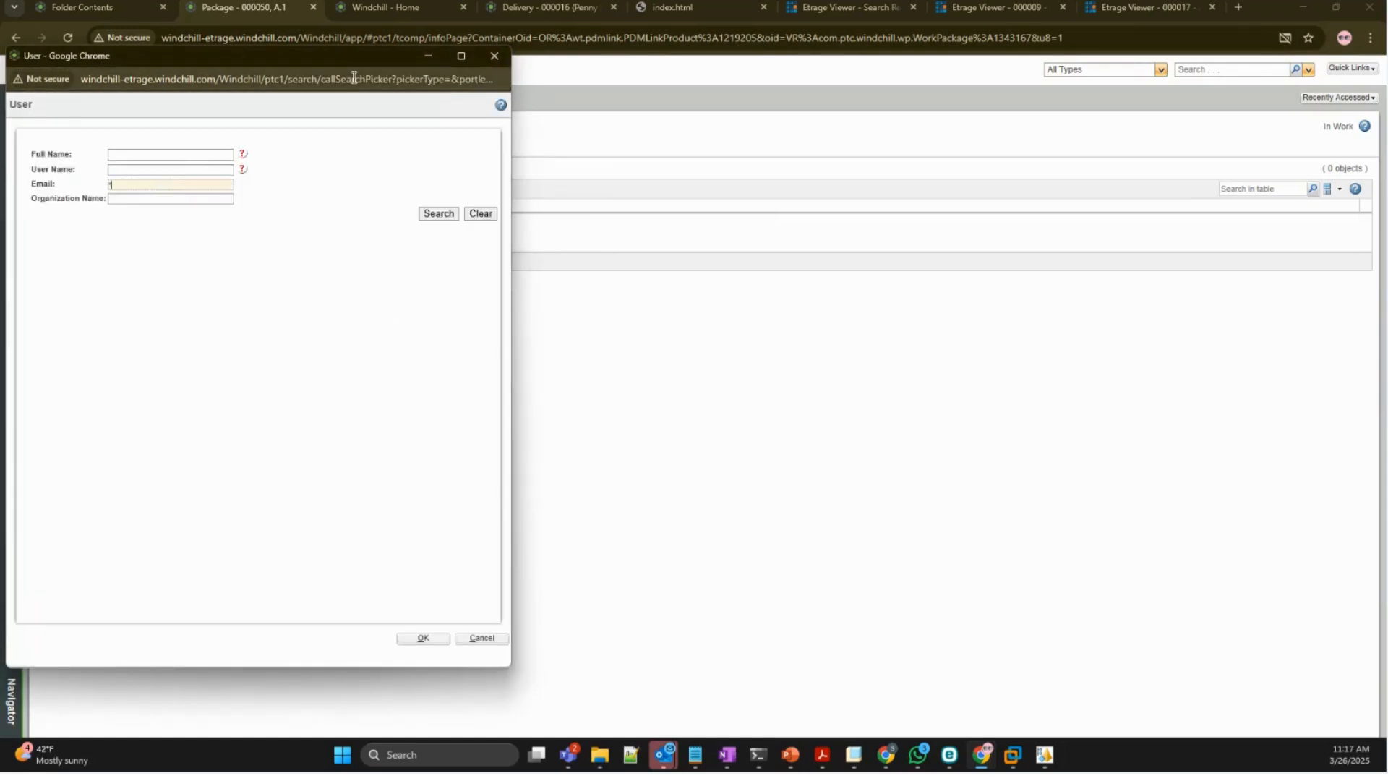
{"action": "key", "text": "Return"}
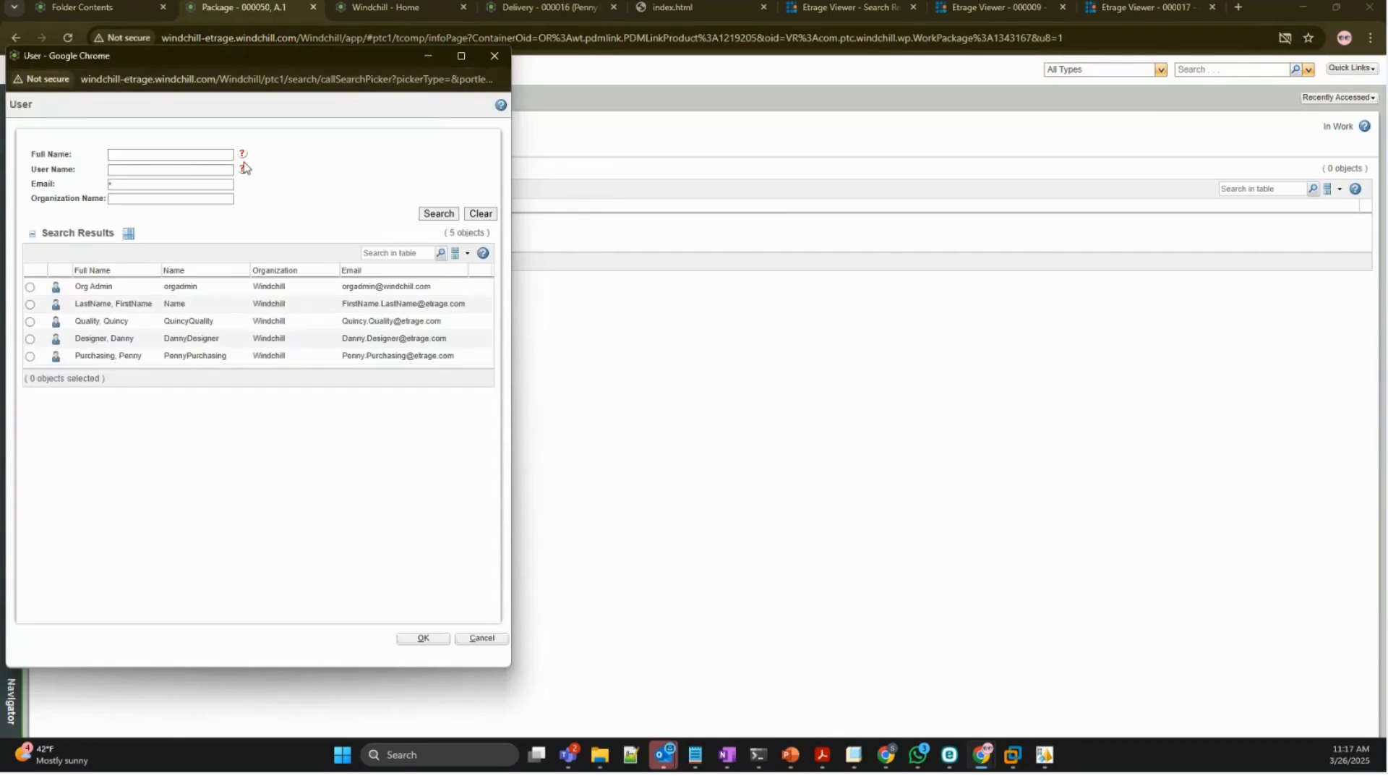
{"action": "left_click", "coordinate": [30, 356]}
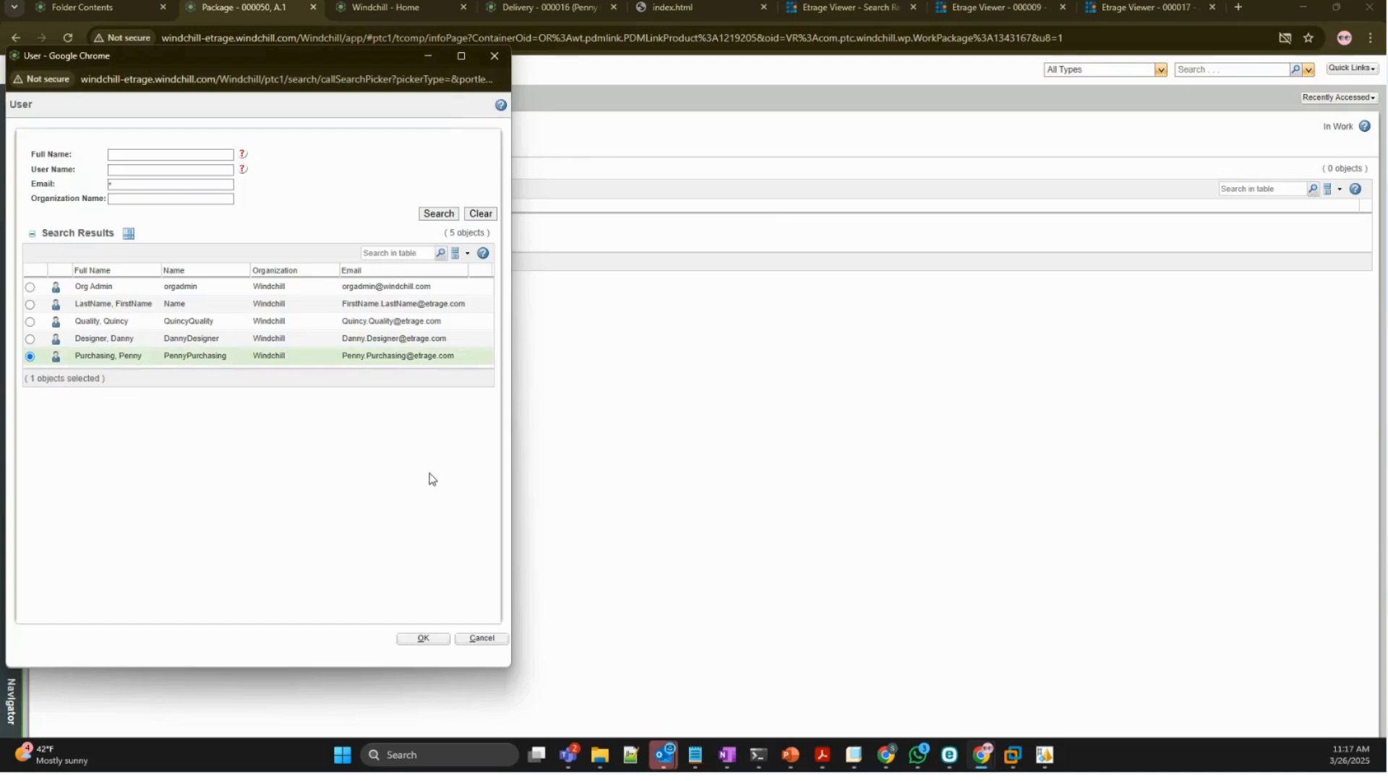
{"action": "left_click", "coordinate": [424, 639]}
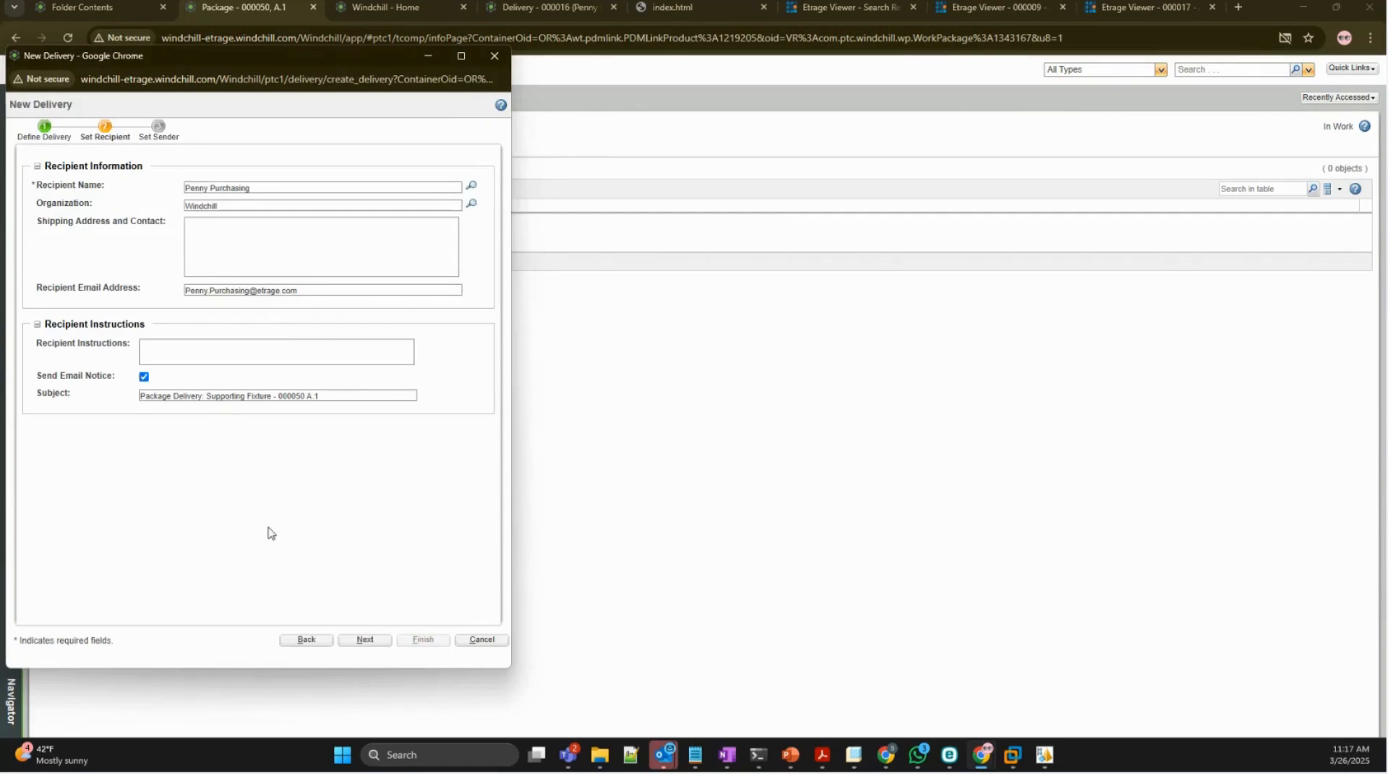
- Leave the recipient instructions empty, keep the email notice and default sender, and finish creating the delivery
{"action": "left_click", "coordinate": [183, 352]}
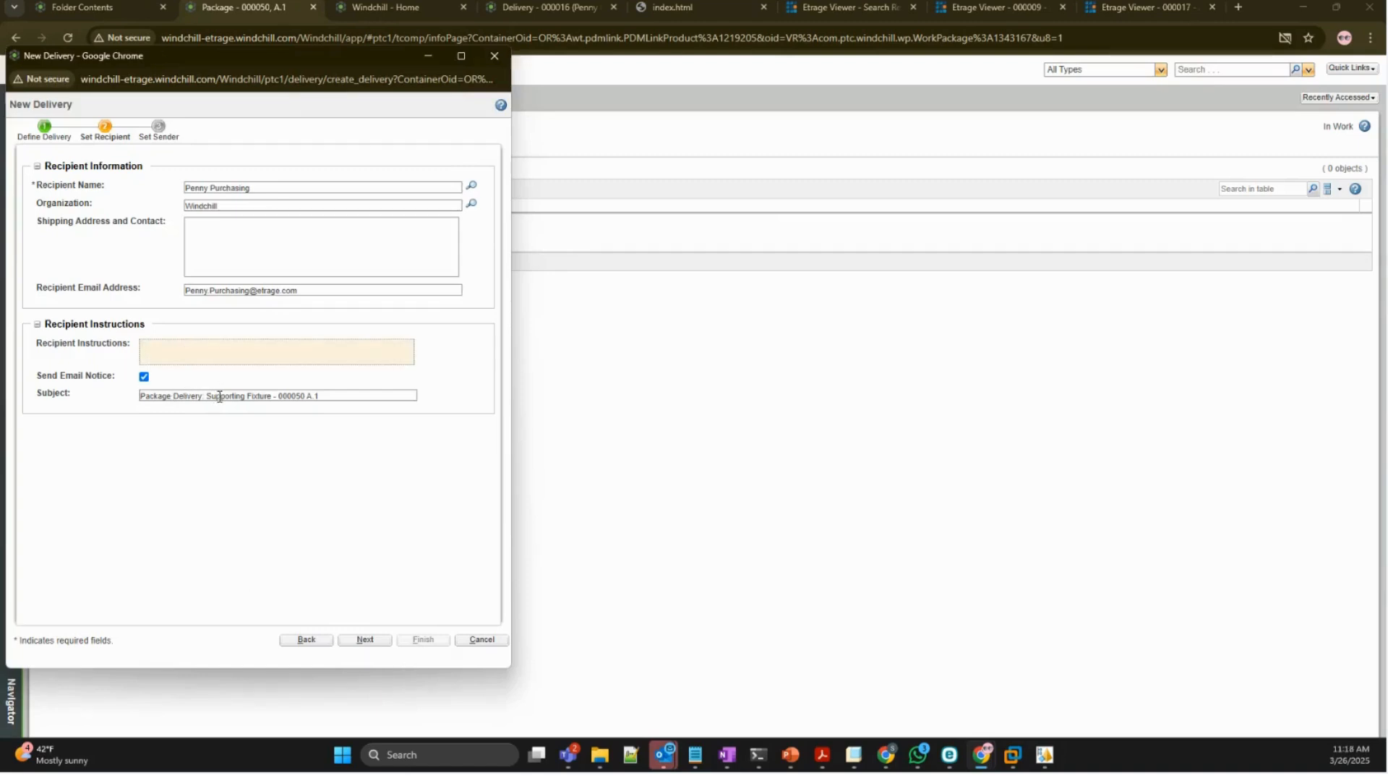
{"action": "left_click", "coordinate": [374, 643]}
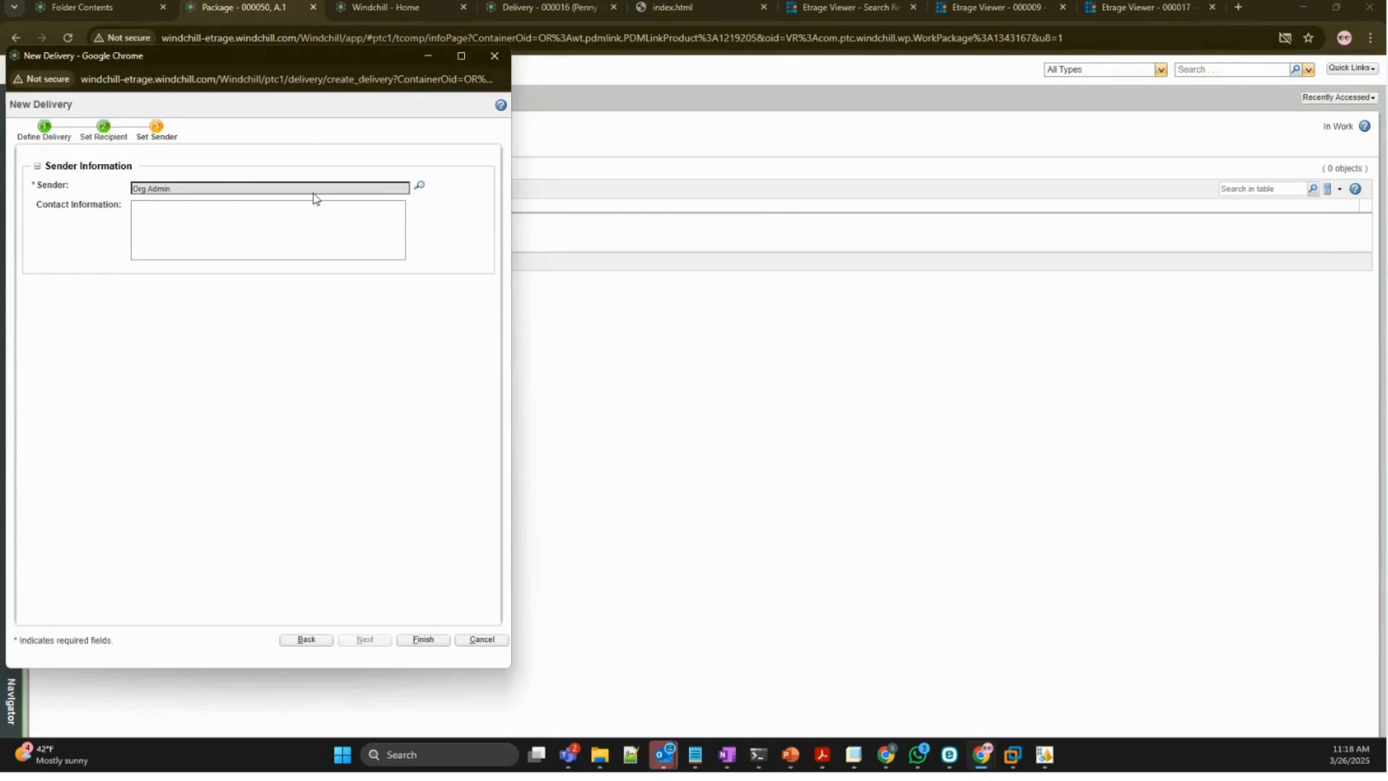
{"action": "left_click", "coordinate": [422, 640]}
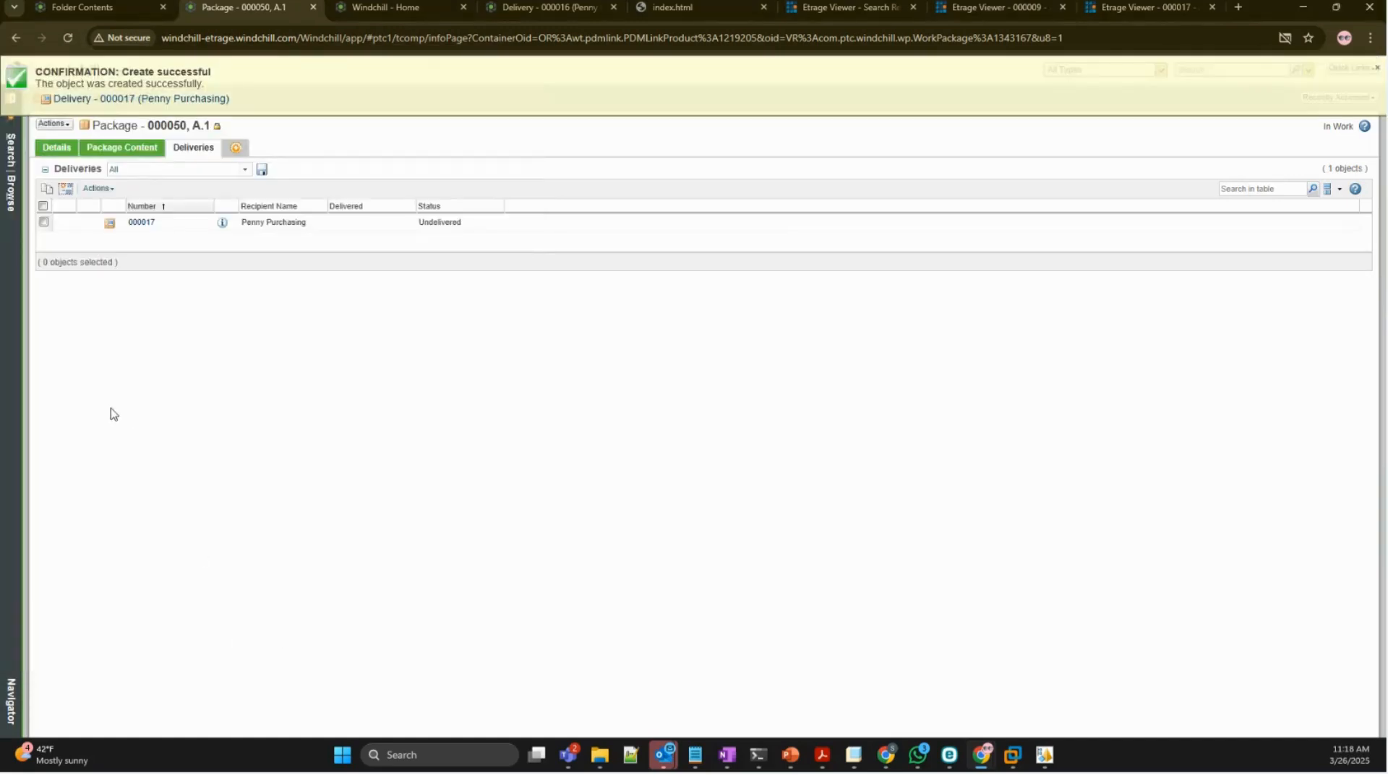
- Open the new delivery and zip its package using the Export Only format with all package contents
{"action": "left_click", "coordinate": [141, 223]}
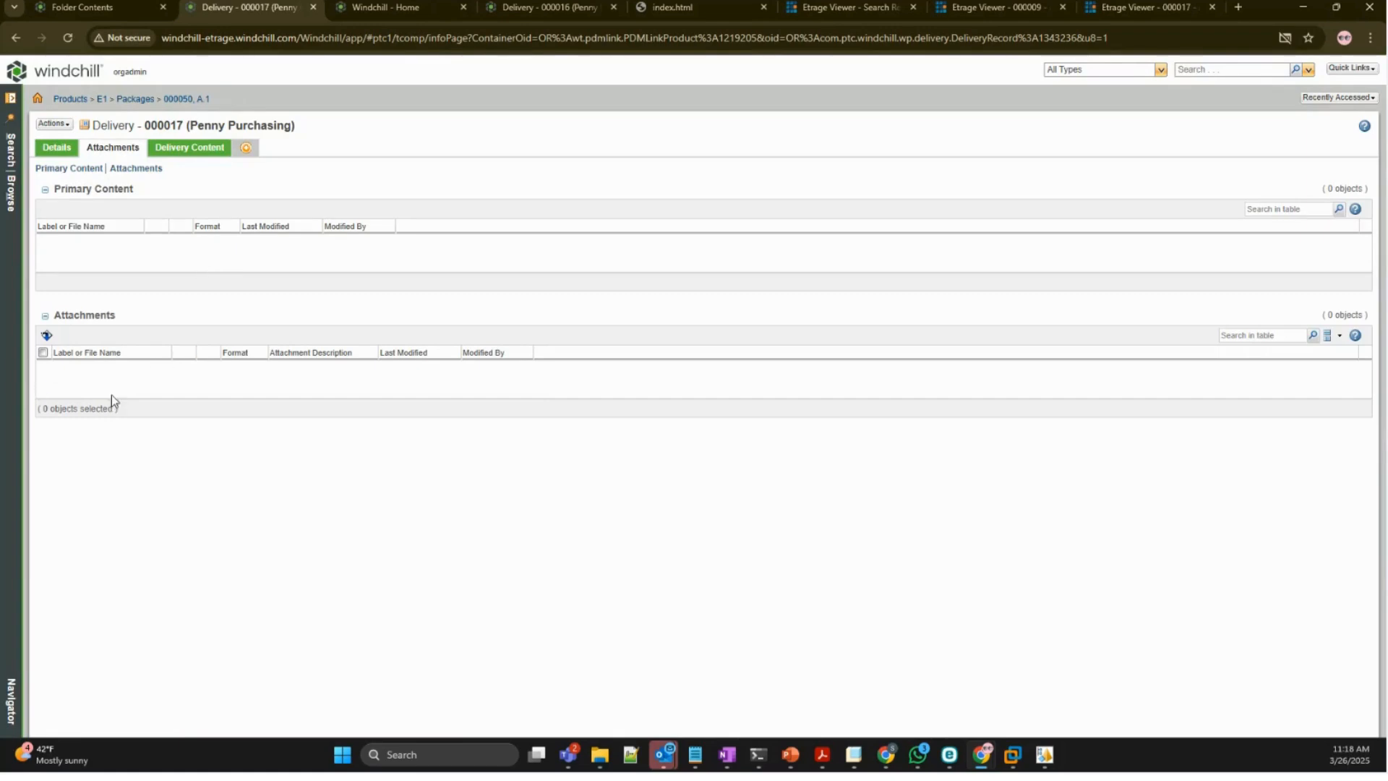
{"action": "left_click", "coordinate": [54, 123]}
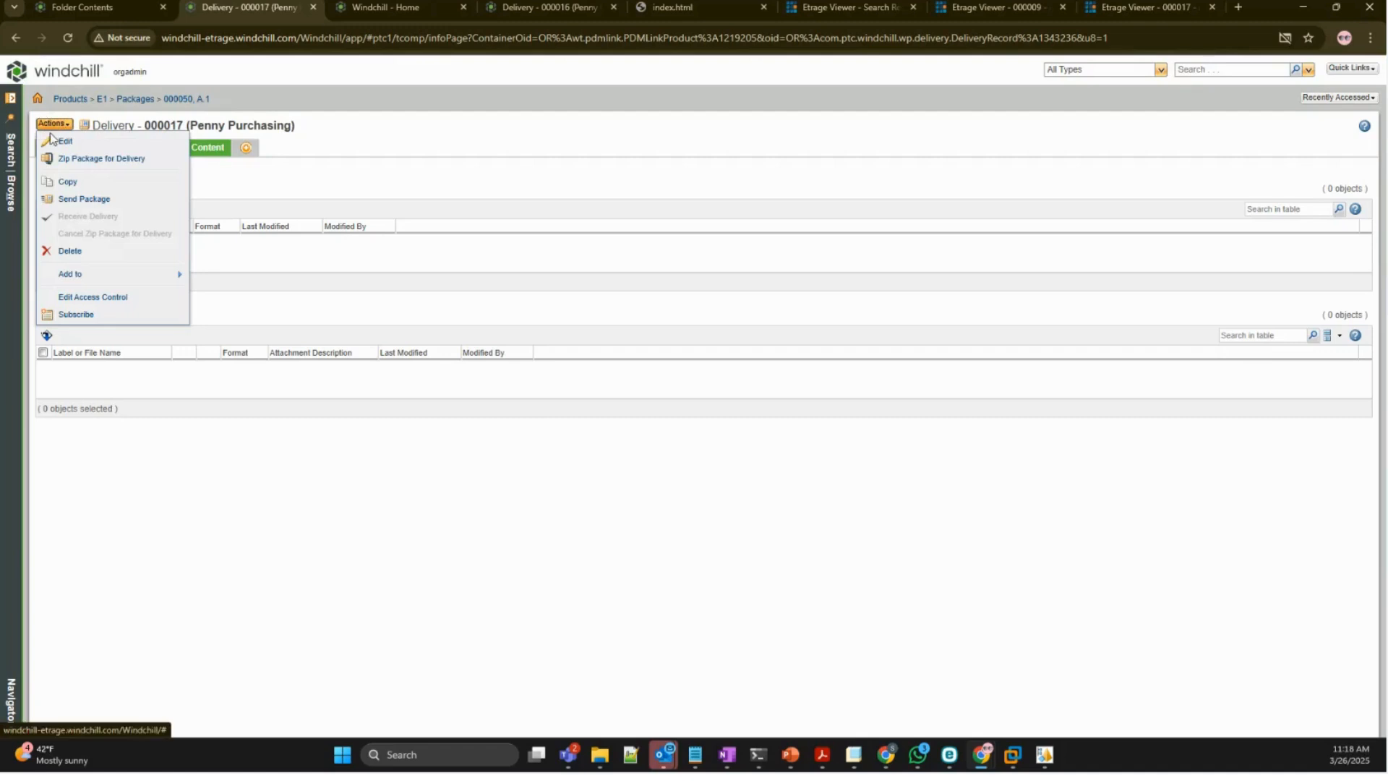
{"action": "left_click", "coordinate": [106, 161]}
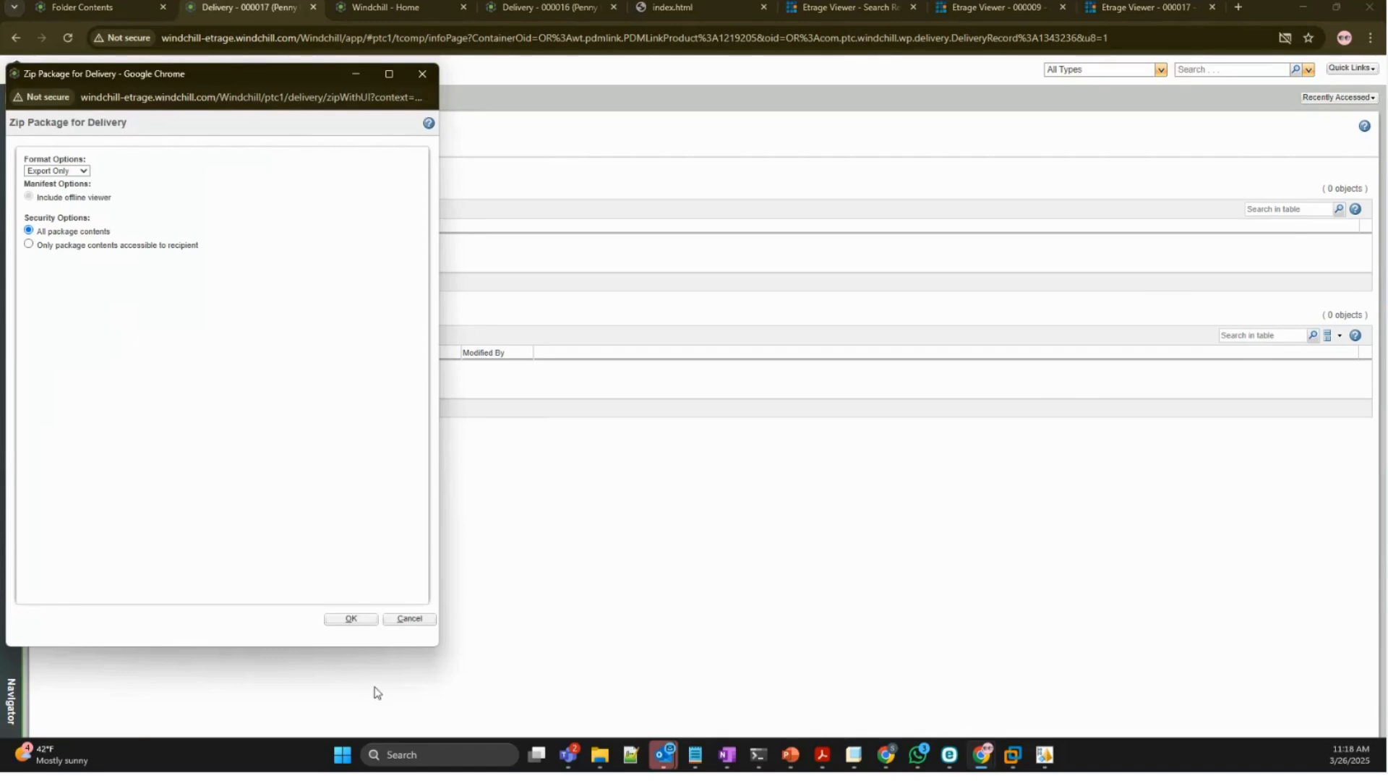
{"action": "left_click", "coordinate": [44, 172]}
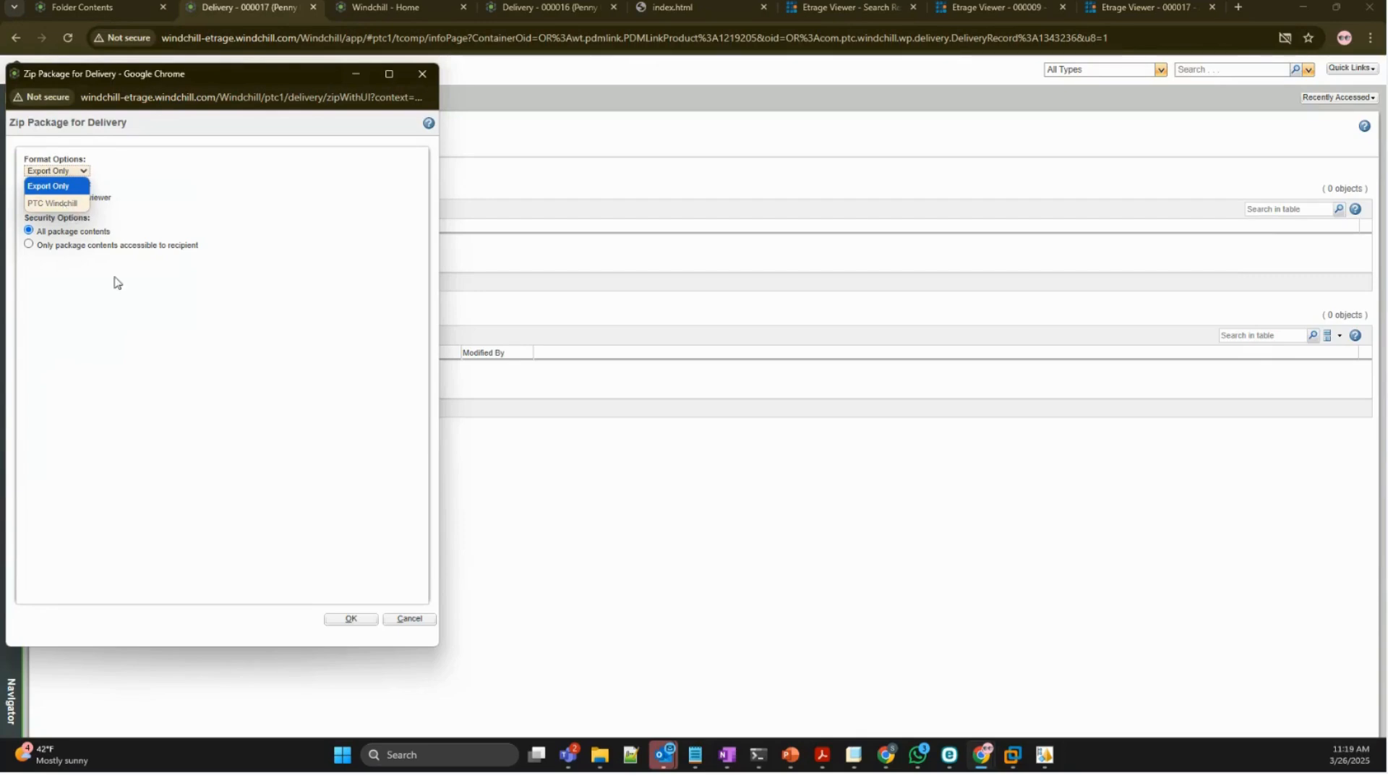
{"action": "left_click", "coordinate": [181, 372]}
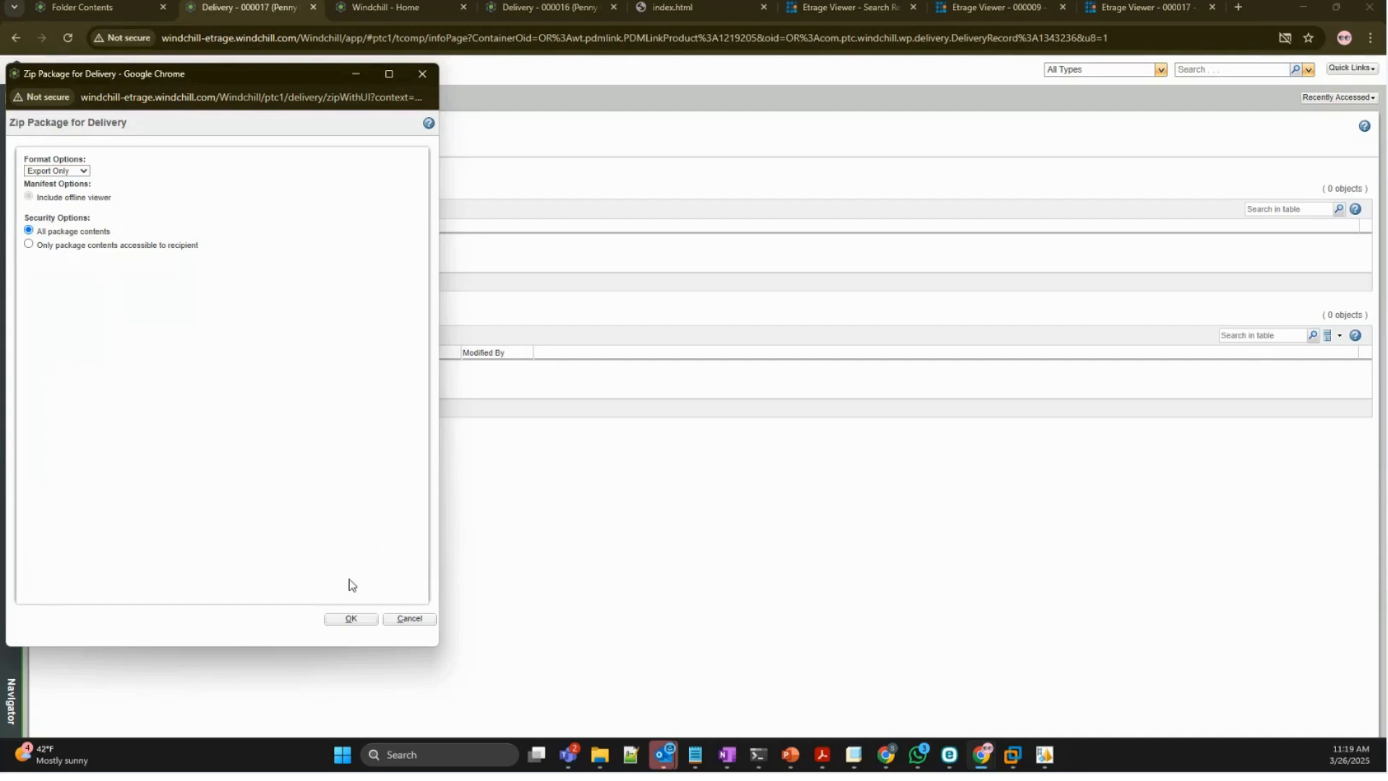
{"action": "left_click", "coordinate": [342, 621]}
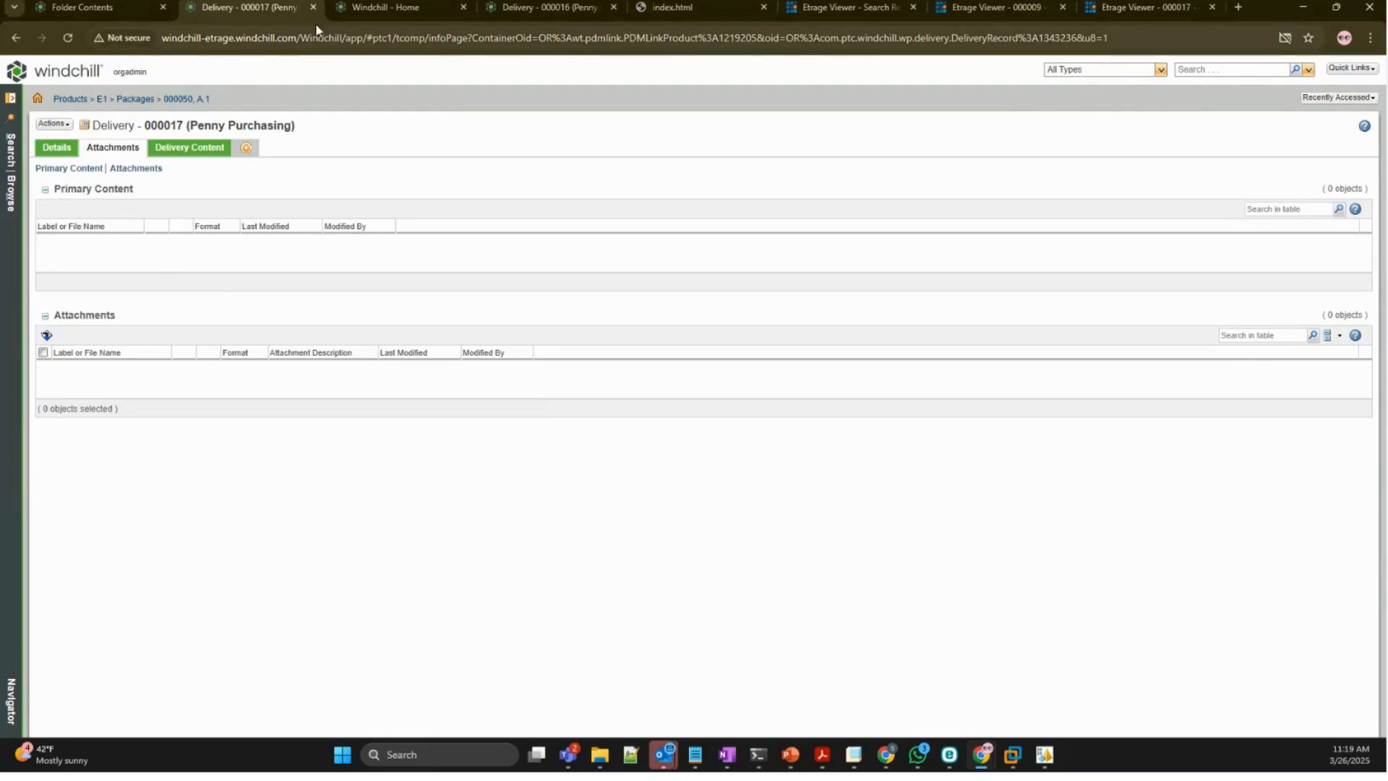
- Review the attachments and available actions of the existing delivery for package 000048
{"action": "left_click", "coordinate": [396, 6]}
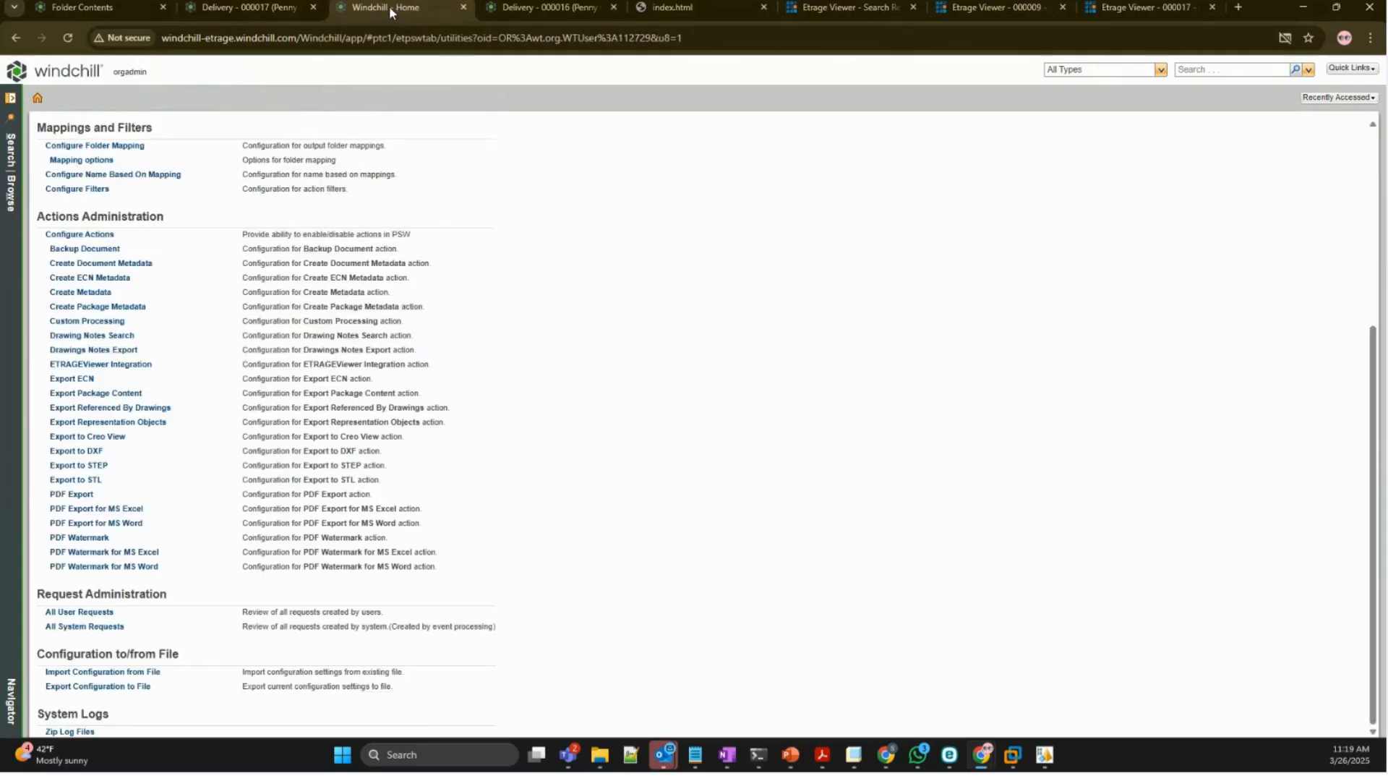
{"action": "left_click", "coordinate": [519, 14]}
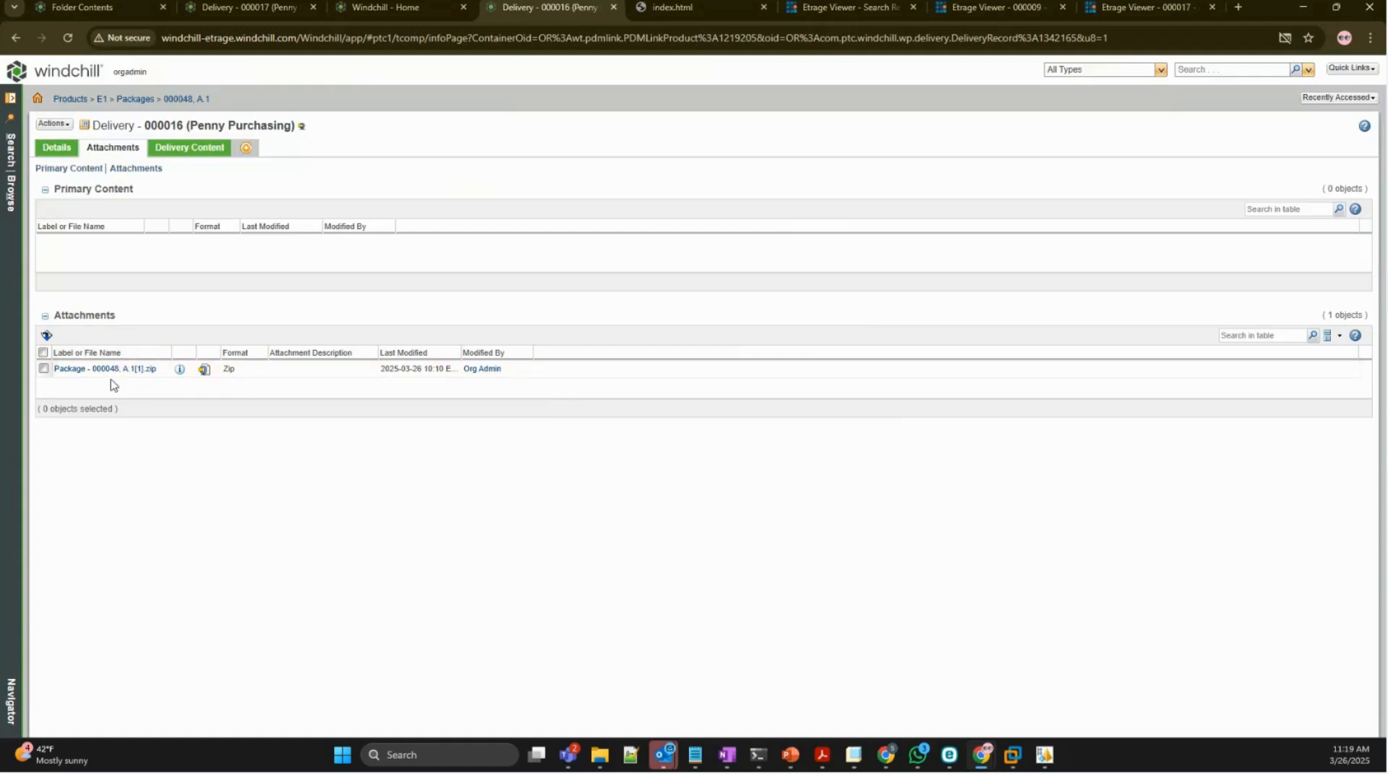
{"action": "left_click", "coordinate": [48, 126]}
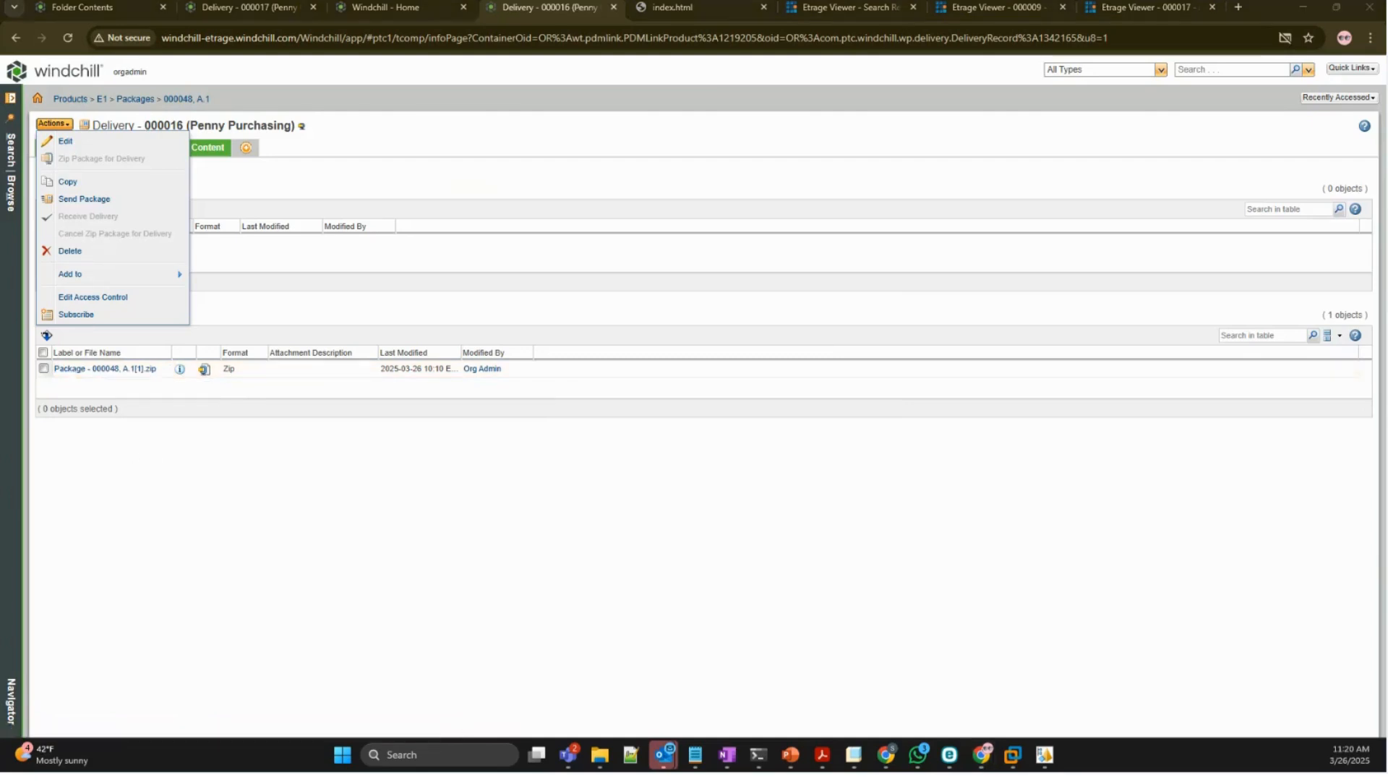
- Bring up the extracted package 000048 folder in File Explorer and view its index.html page in Chrome
{"action": "key", "text": "alt+Tab"}
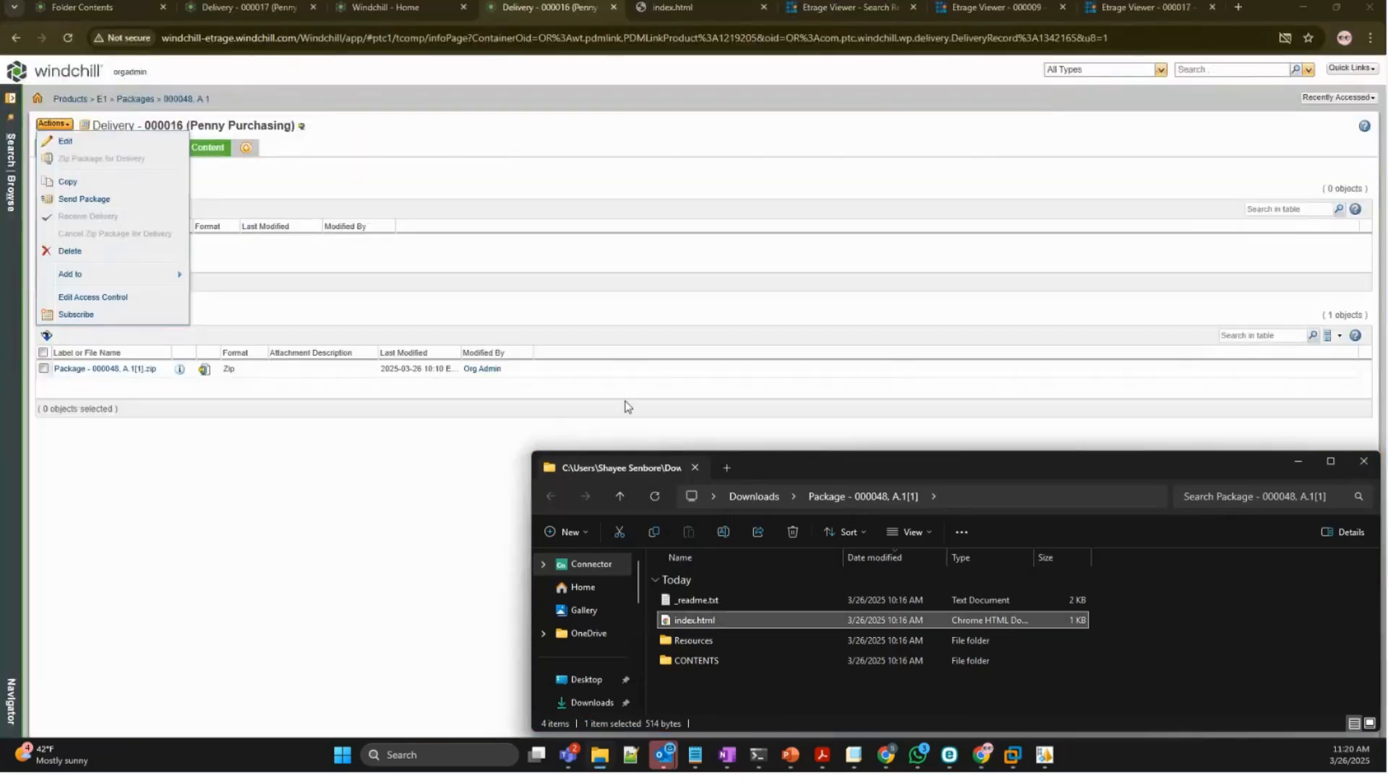
{"action": "left_click_drag", "start_coordinate": [781, 456], "coordinate": [488, 184]}
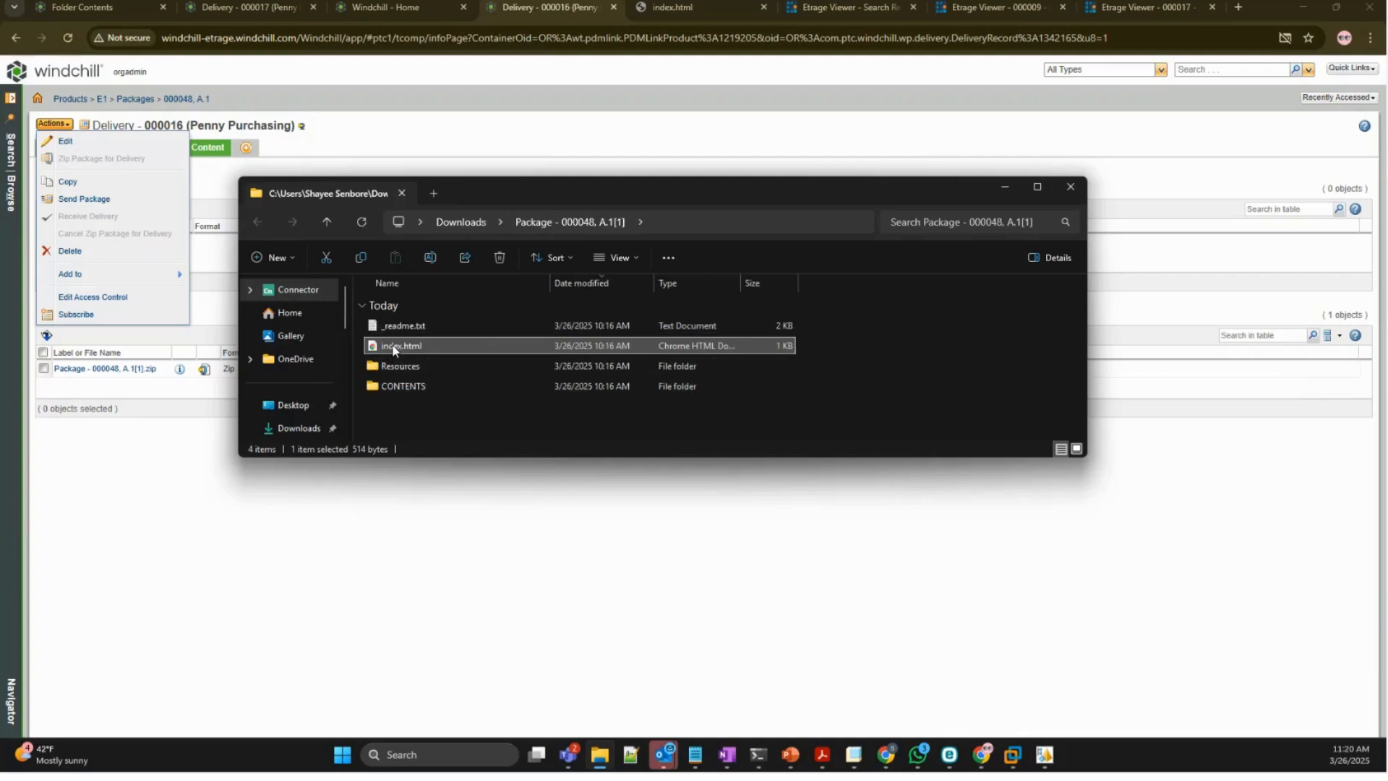
{"action": "left_click", "coordinate": [688, 4]}
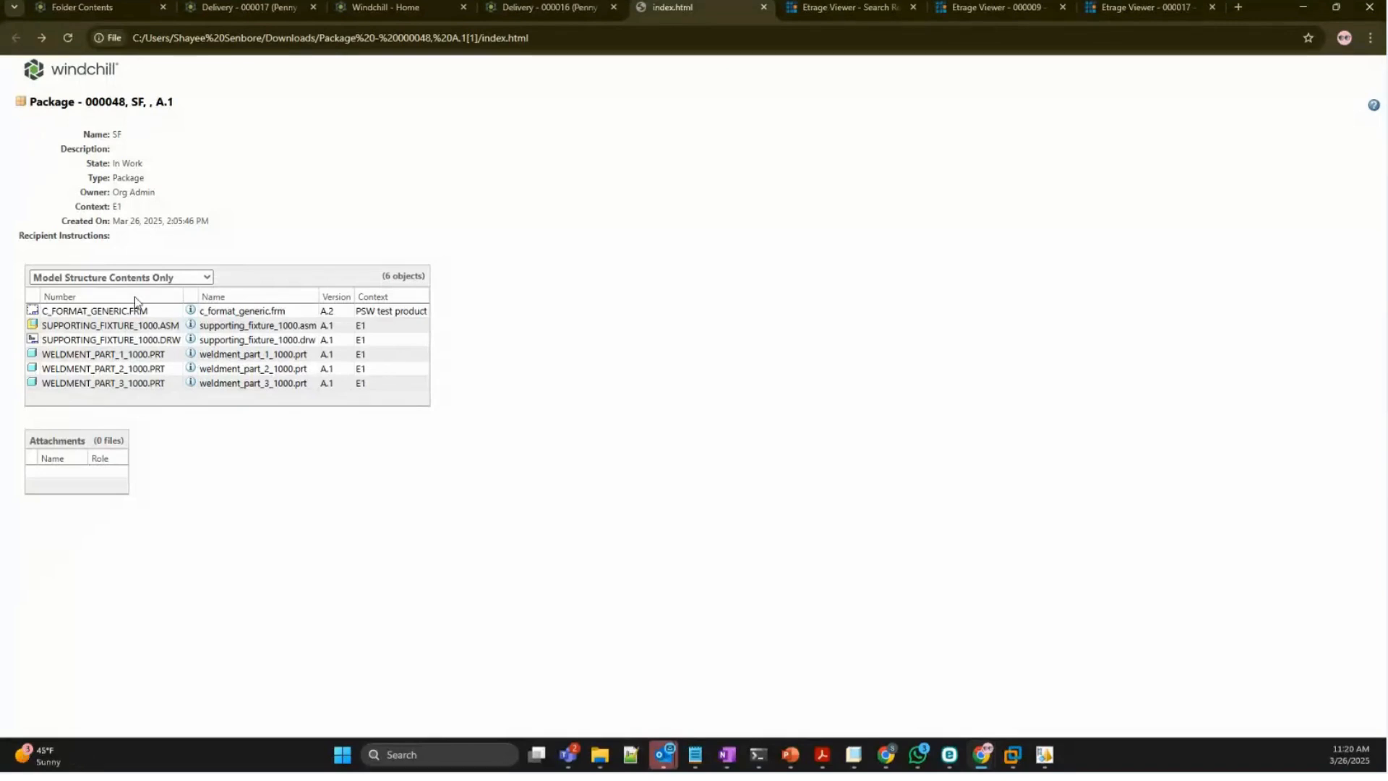
- Compare the offline package's Model Structure Contents Only view with All Contents Included in this Delivery, ending on all contents
{"action": "left_click", "coordinate": [130, 277]}
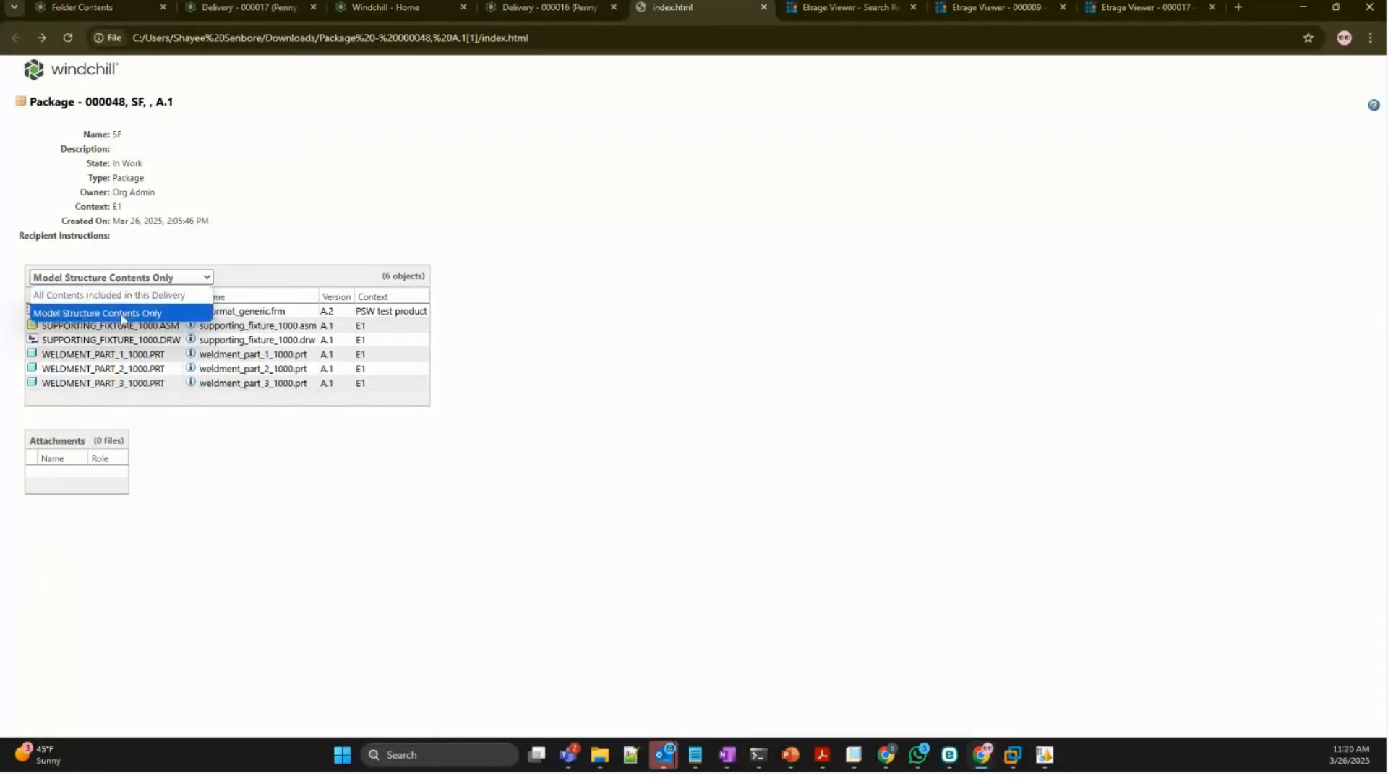
{"action": "left_click", "coordinate": [120, 314]}
{"action": "left_click", "coordinate": [94, 278]}
{"action": "left_click", "coordinate": [88, 295]}
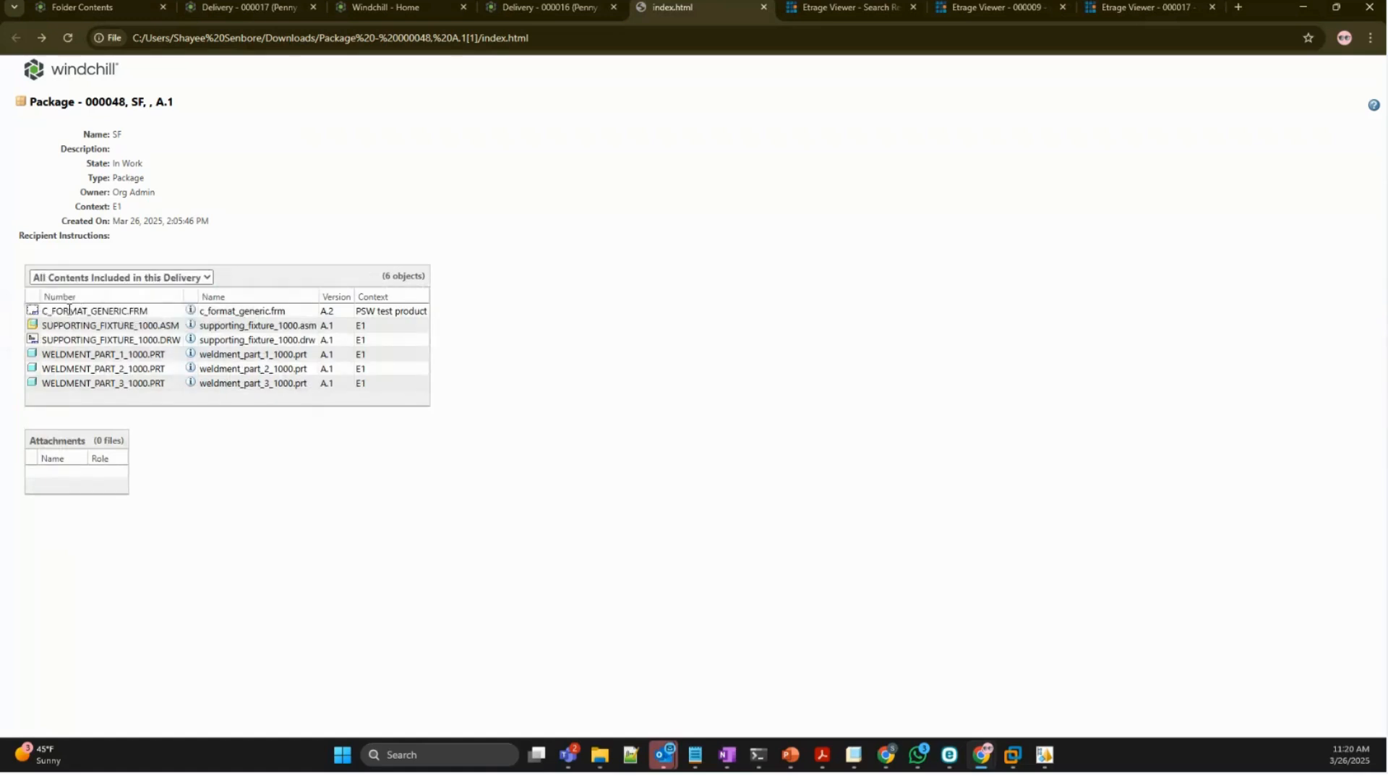
{"action": "left_click", "coordinate": [126, 278]}
{"action": "left_click", "coordinate": [107, 313]}
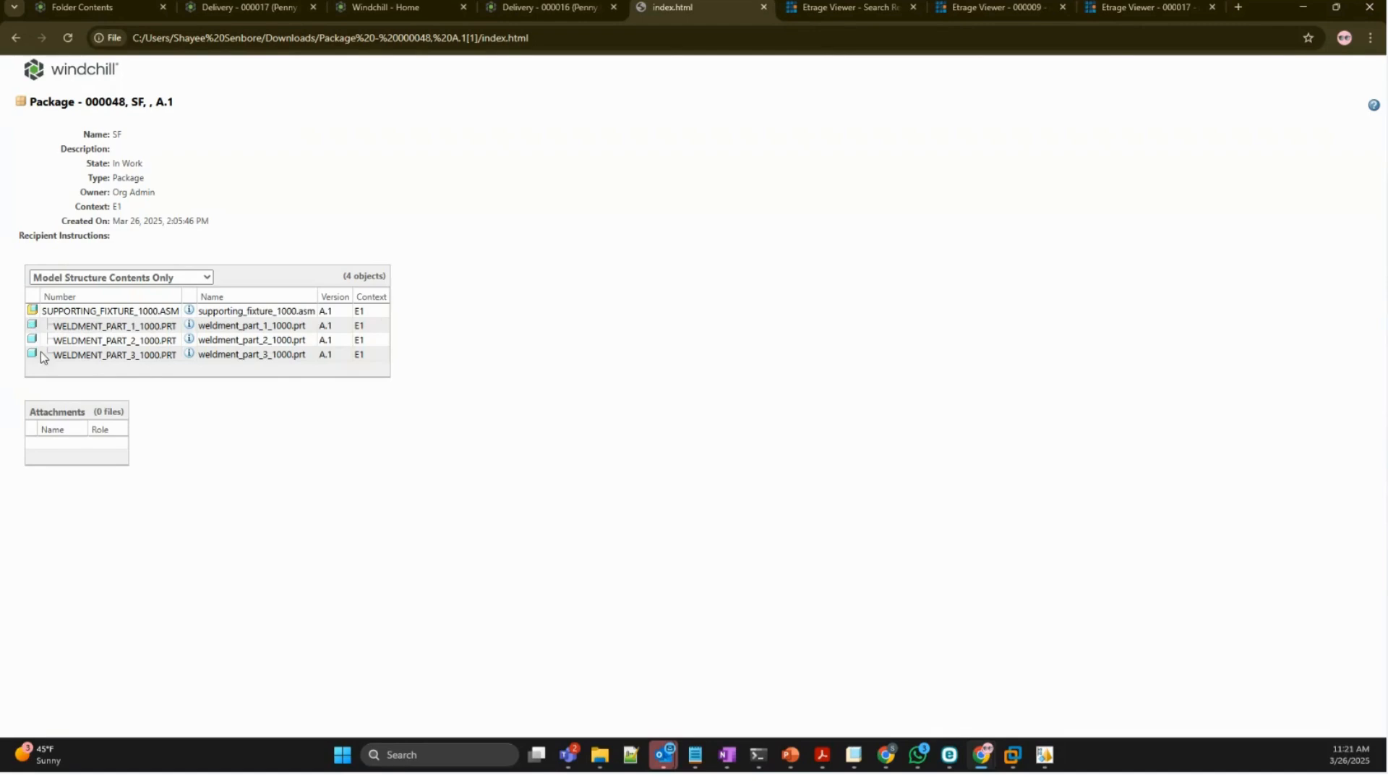
{"action": "left_click", "coordinate": [120, 278]}
{"action": "left_click", "coordinate": [120, 294]}
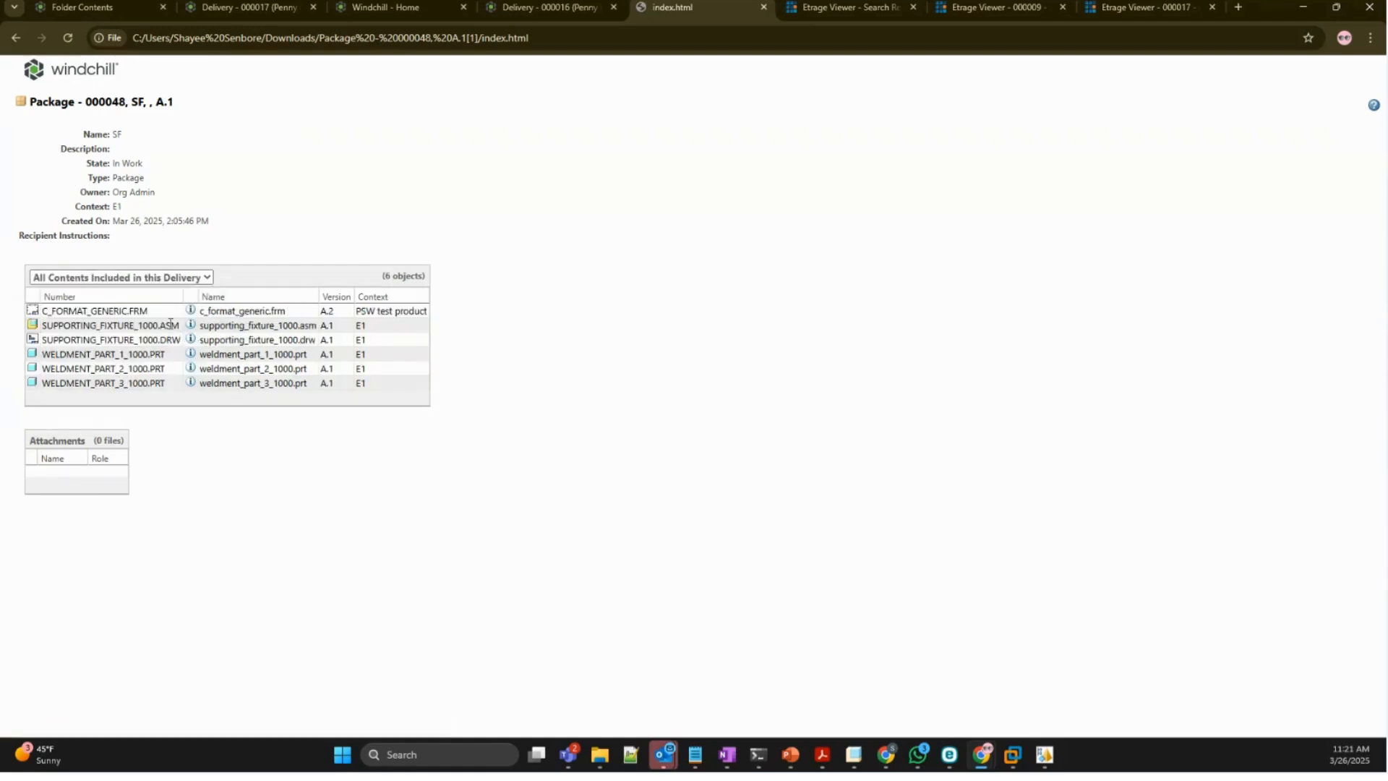
- View SUPPORTING_FIXTURE_1000.DRW in Creo View Lite, open its PDF in Adobe Acrobat and show the available file commands
{"action": "left_click", "coordinate": [187, 341]}
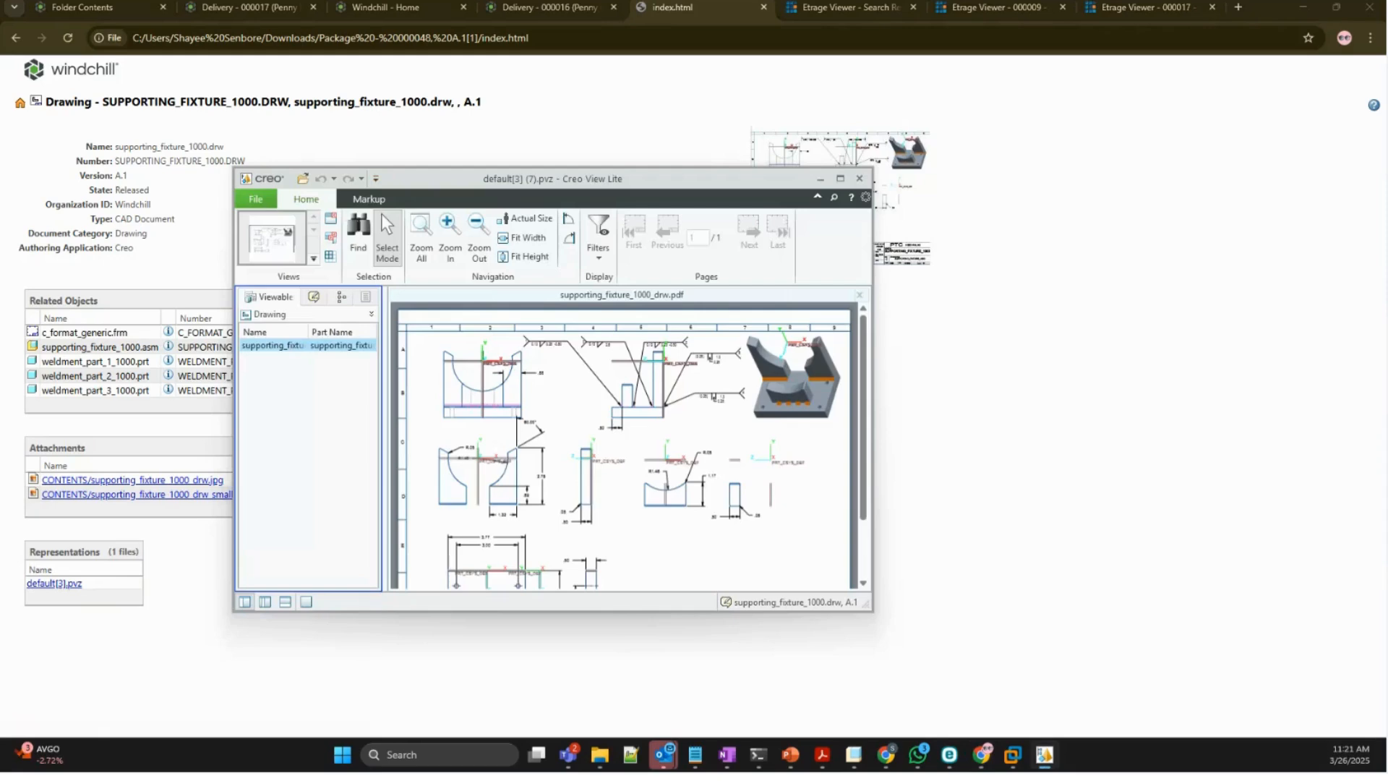
{"action": "left_click", "coordinate": [840, 179]}
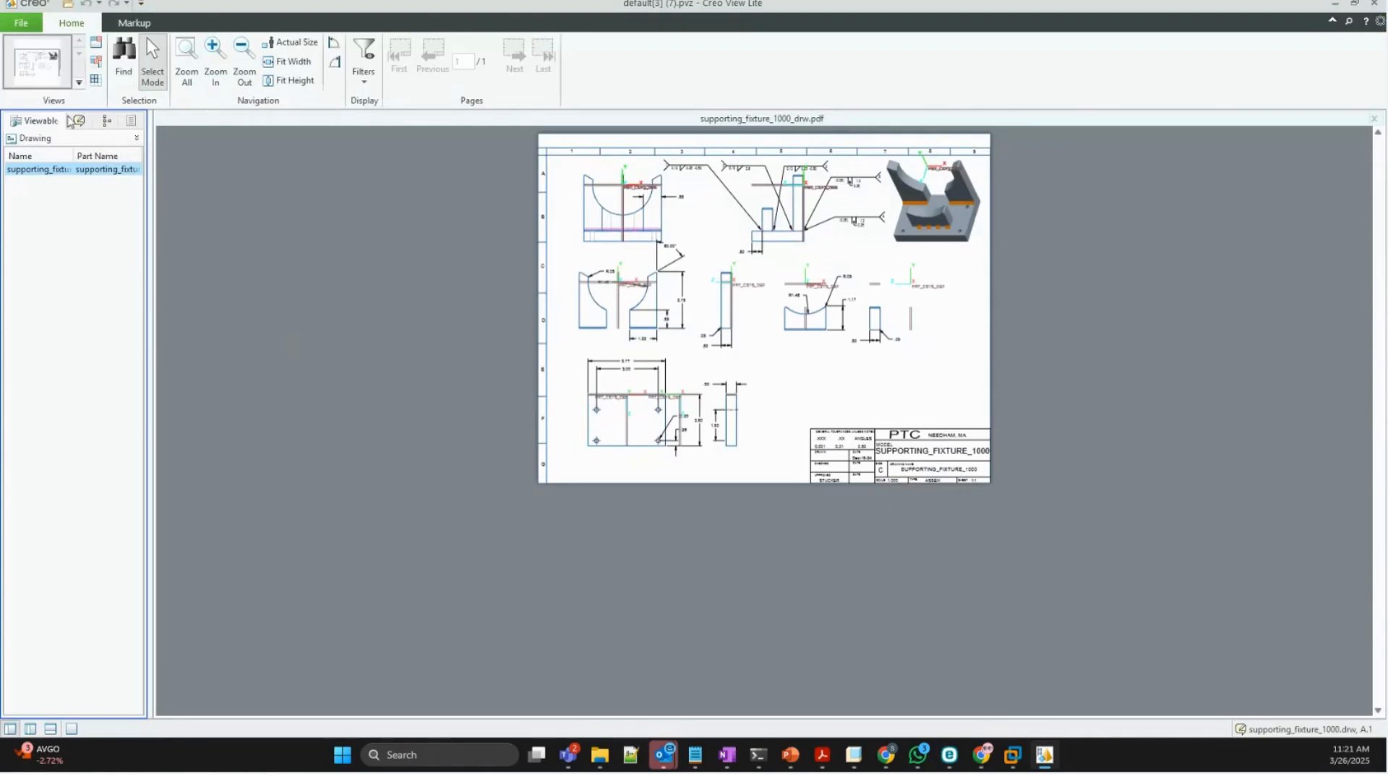
{"action": "right_click", "coordinate": [49, 178]}
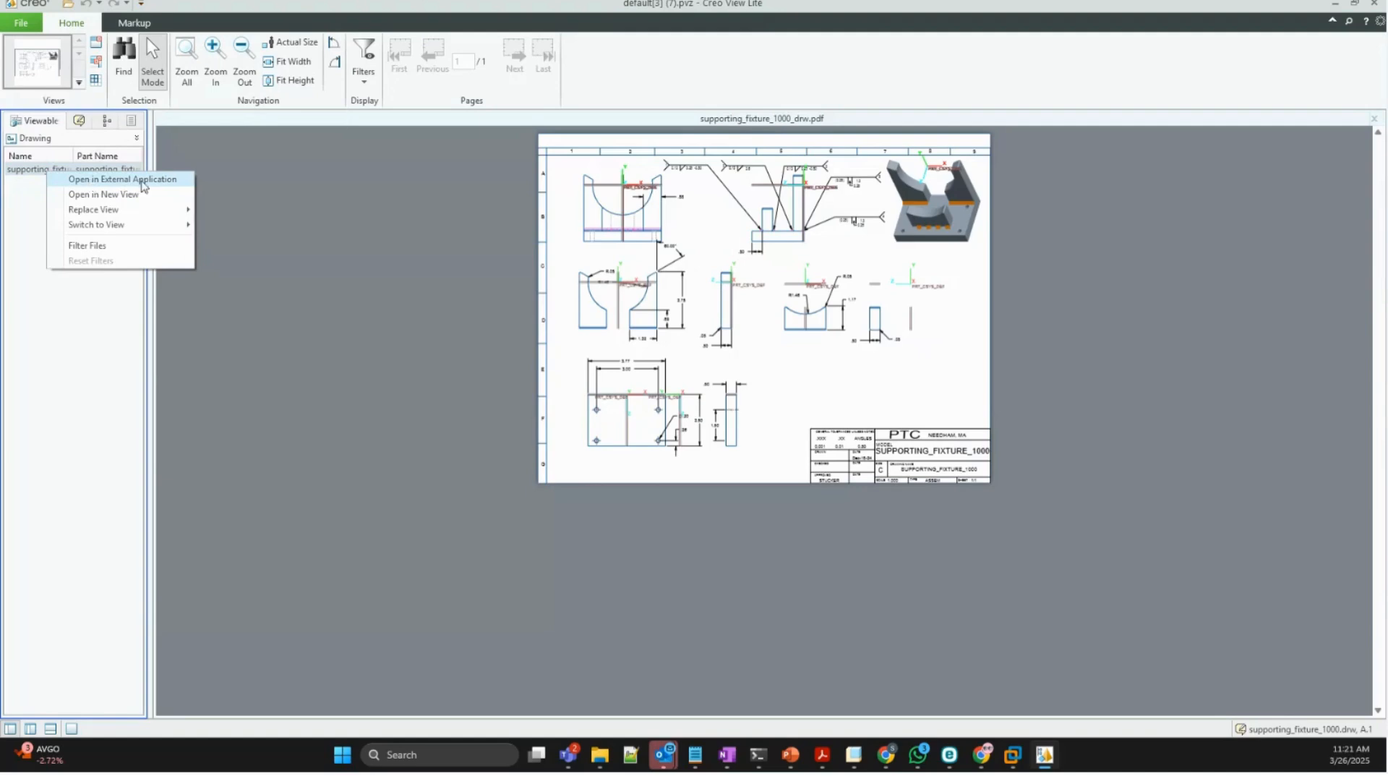
{"action": "left_click", "coordinate": [90, 180]}
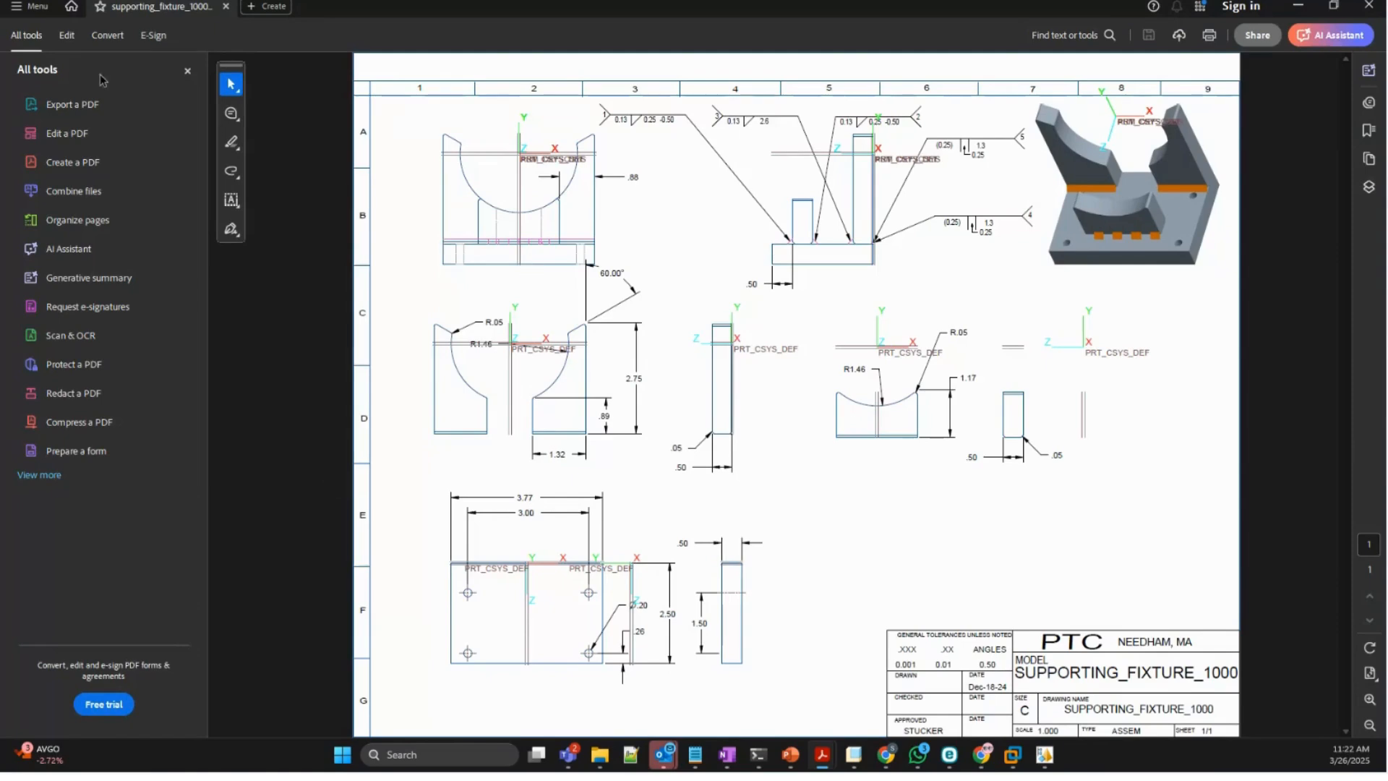
{"action": "left_click", "coordinate": [14, 7]}
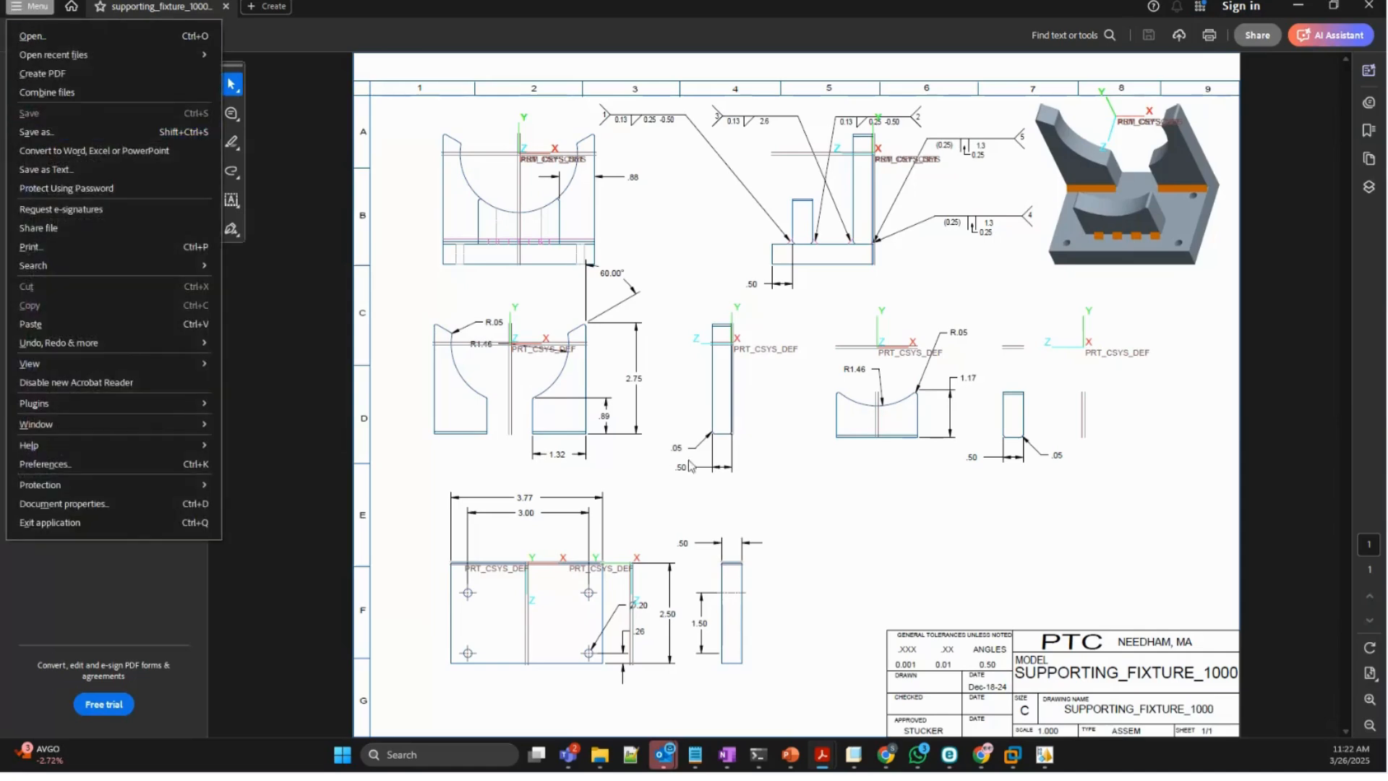
- Put away the Acrobat and Creo View Lite windows and return to the E1 product's folder contents in Windchill
{"action": "left_click", "coordinate": [775, 508]}
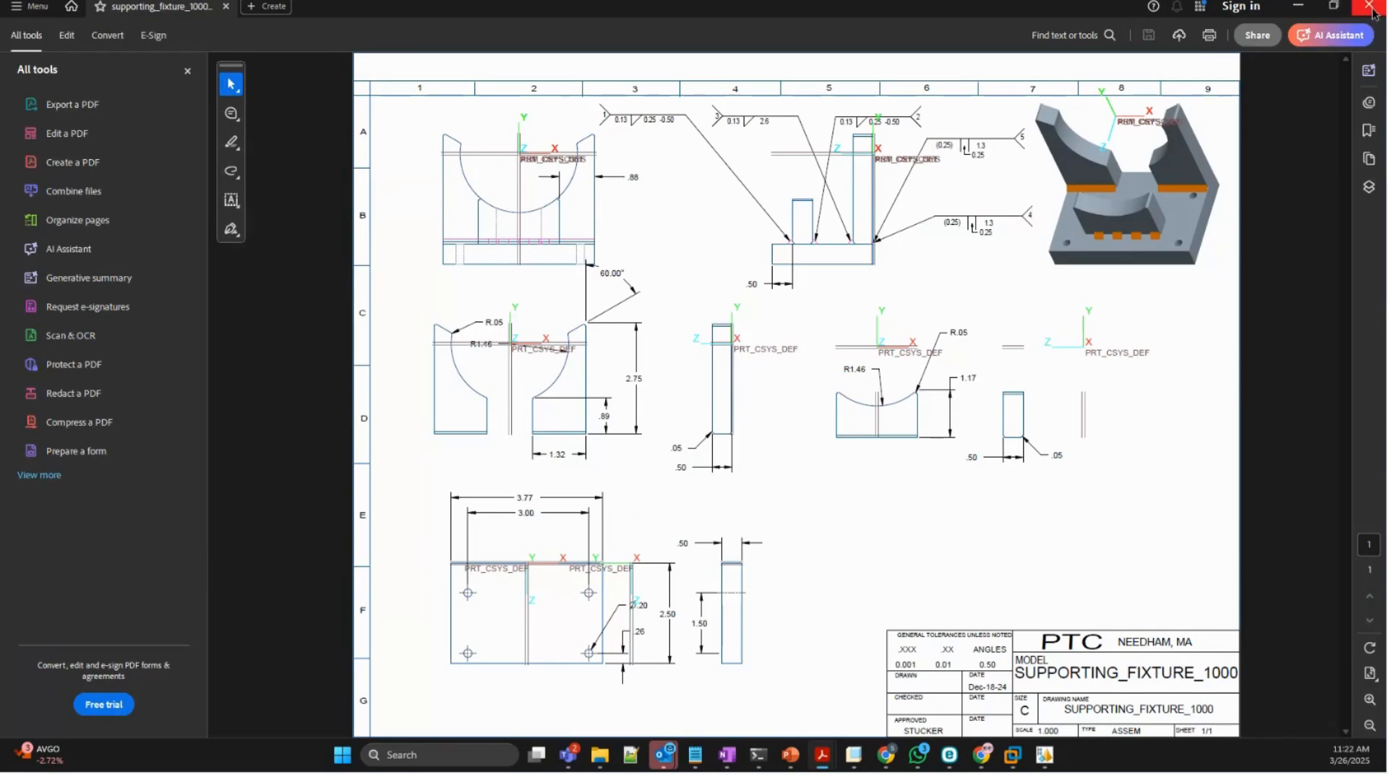
{"action": "left_click", "coordinate": [1304, 9]}
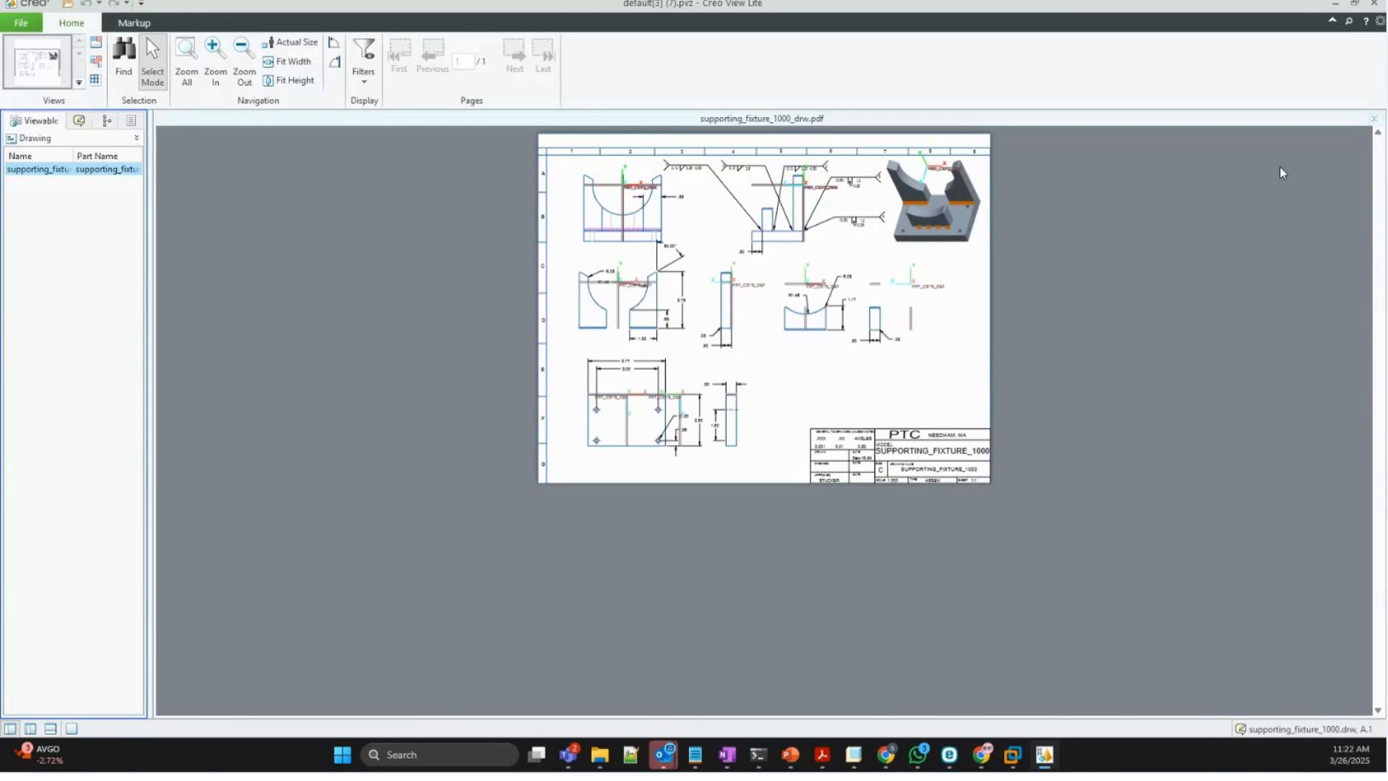
{"action": "left_click", "coordinate": [1335, 5]}
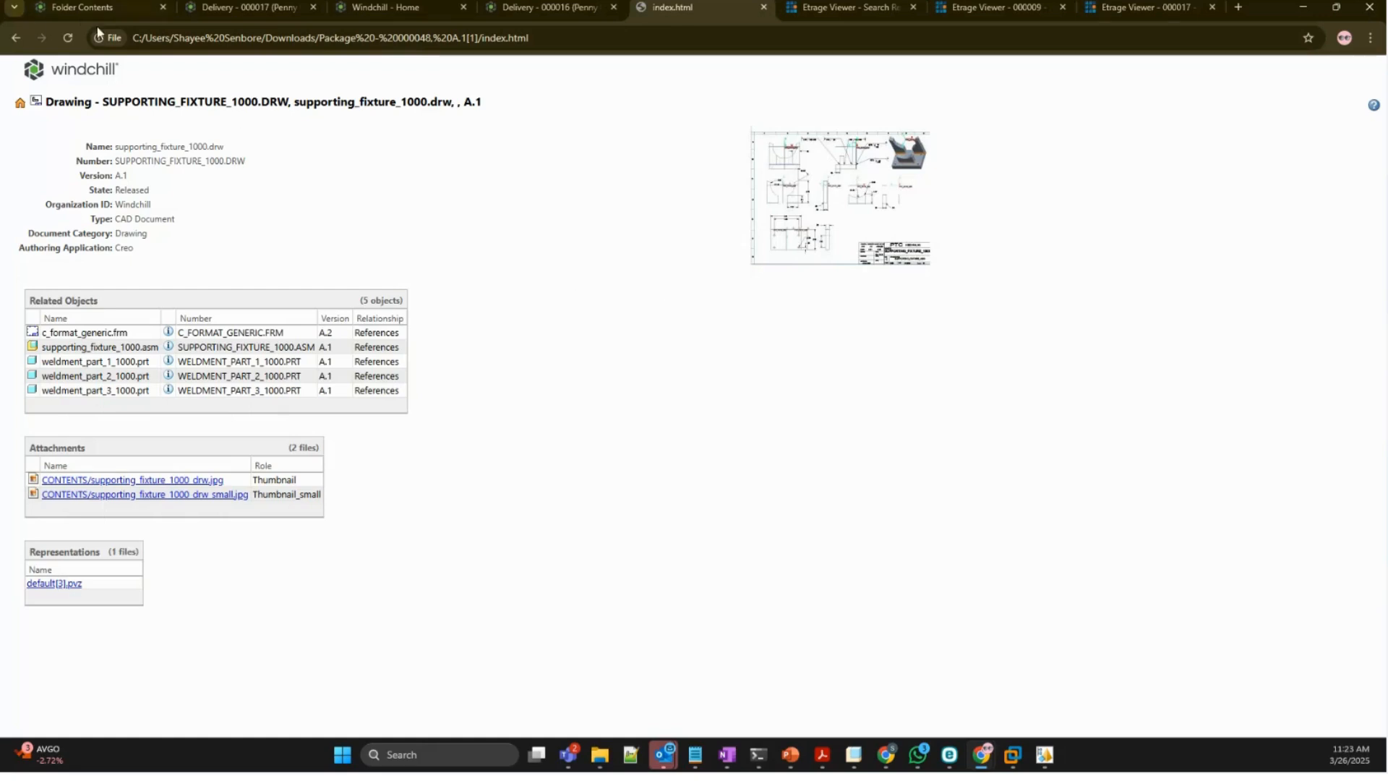
{"action": "left_click", "coordinate": [106, 7]}
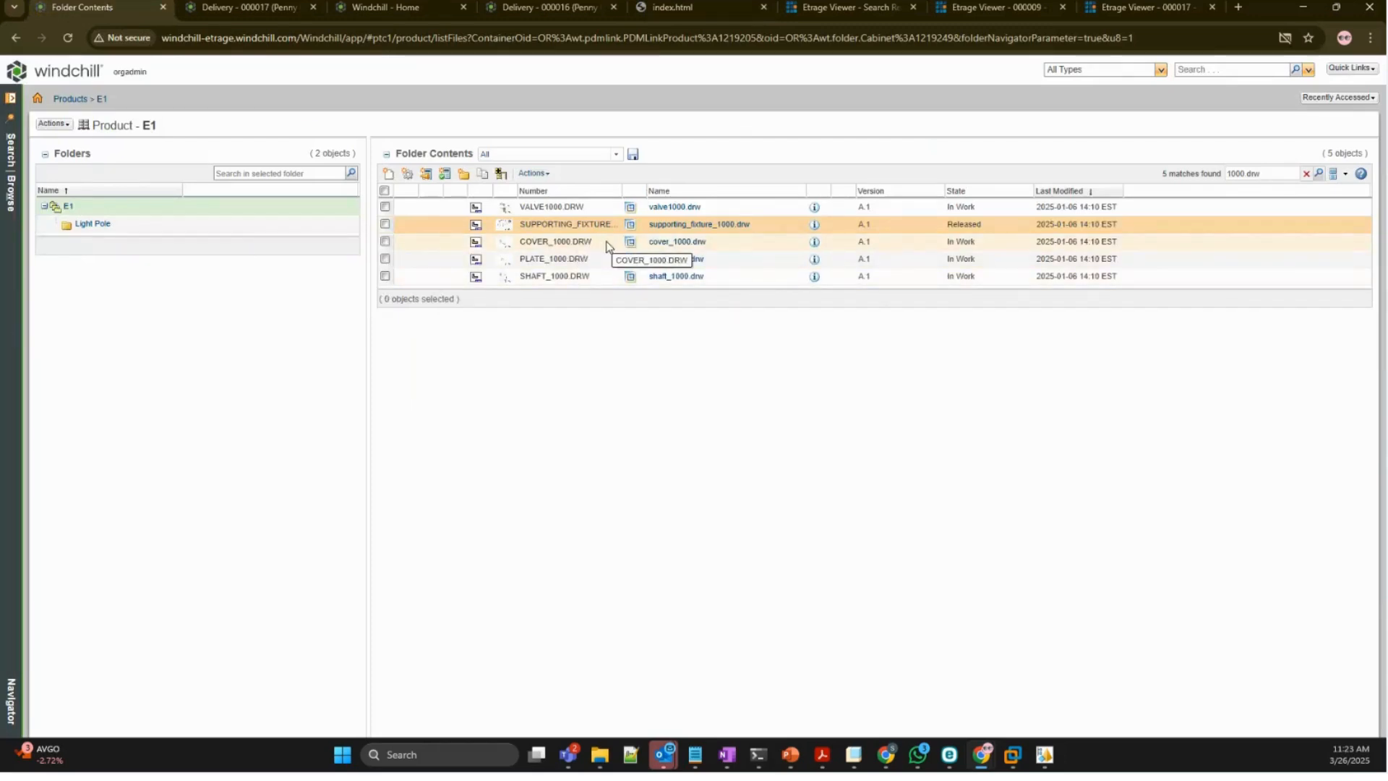
- Select all listed drawings except SUPPORTING_FIXTURE_1000.DRW and start adding the selection to a package
{"action": "left_click", "coordinate": [385, 191]}
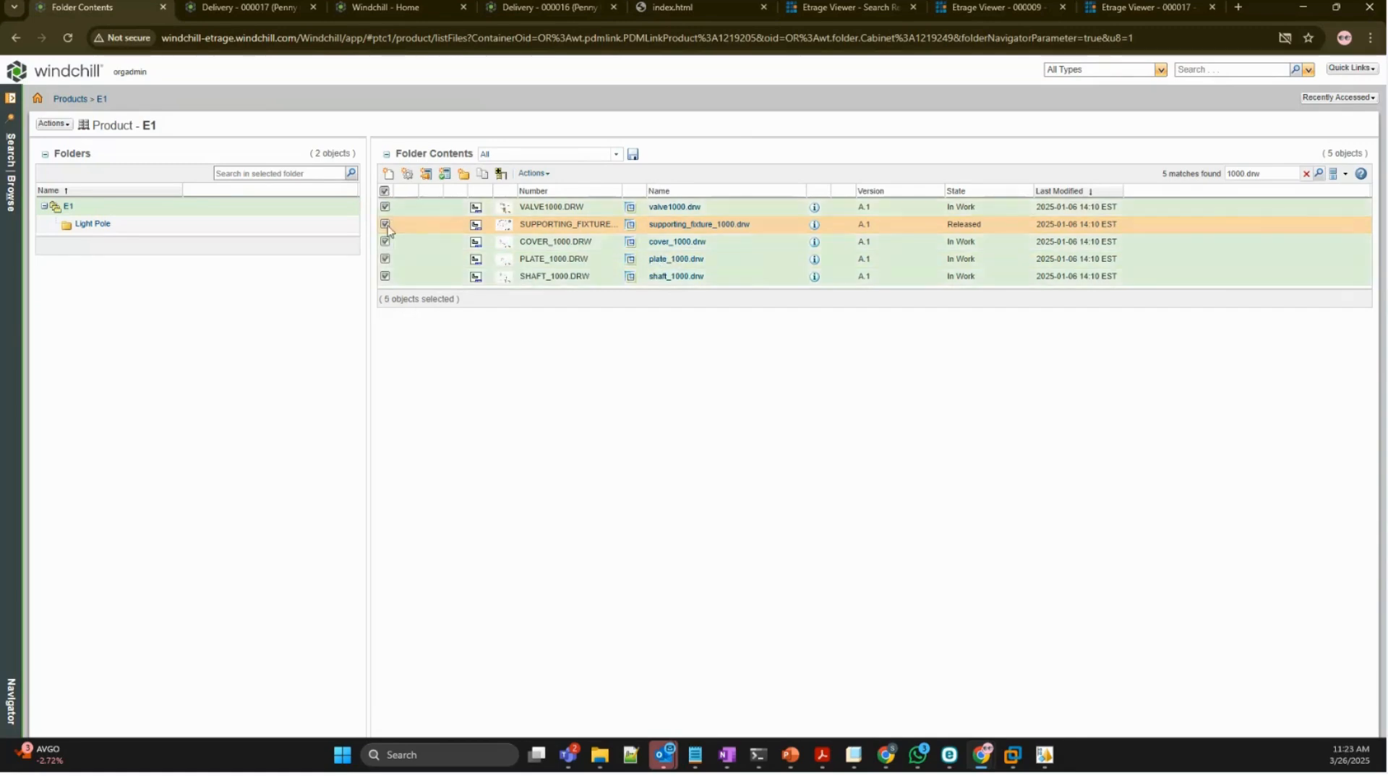
{"action": "left_click", "coordinate": [384, 224]}
{"action": "right_click", "coordinate": [685, 210]}
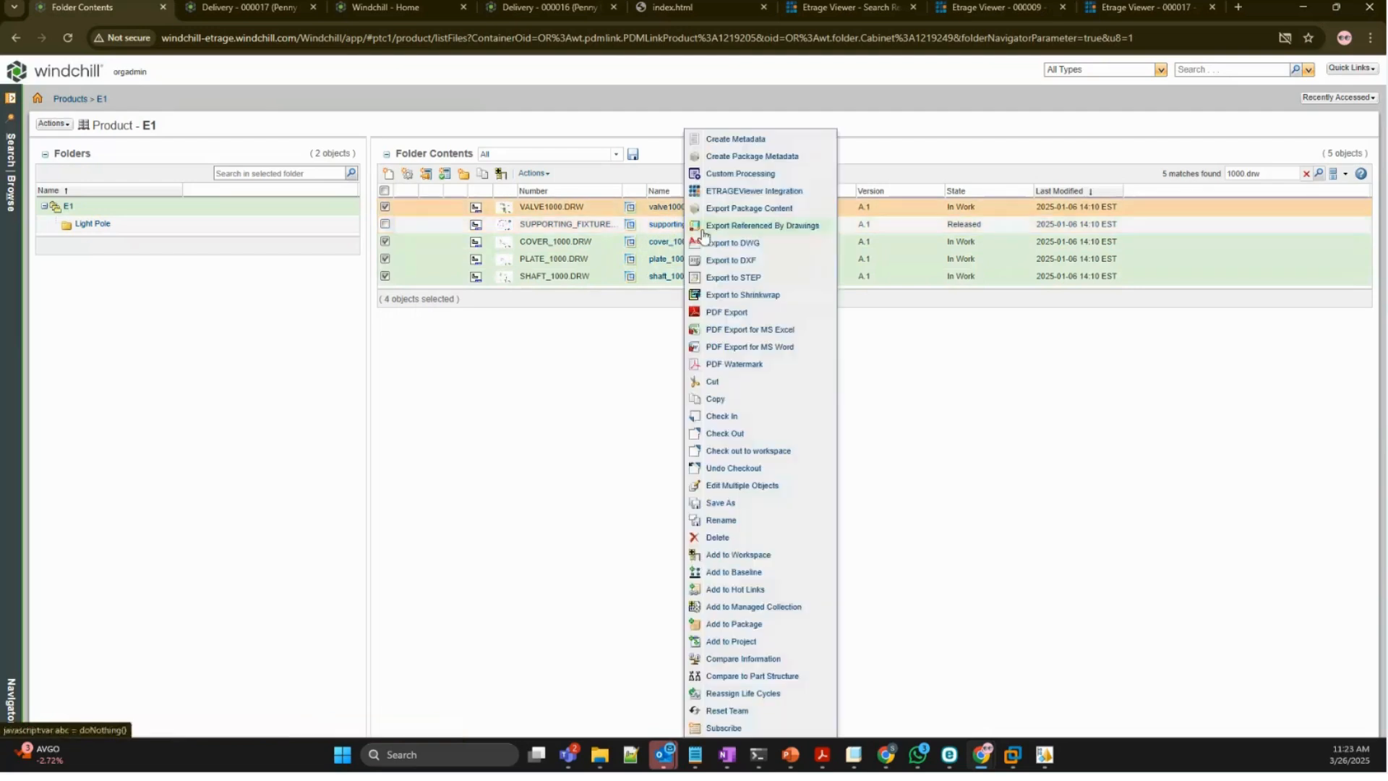
{"action": "left_click", "coordinate": [736, 626]}
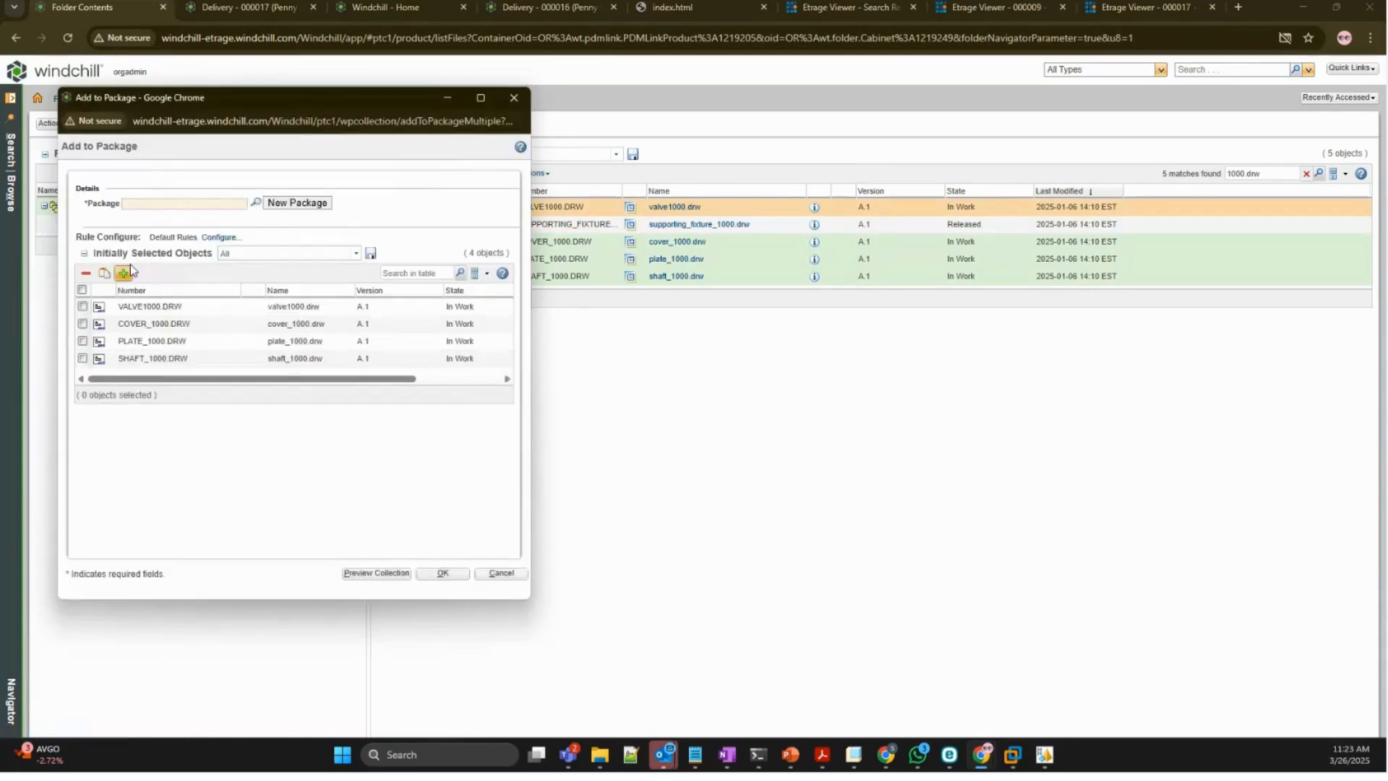
- Create a Vendors Package named Cover Assembly 1000 and add the four selected drawings to it
{"action": "left_click", "coordinate": [325, 208]}
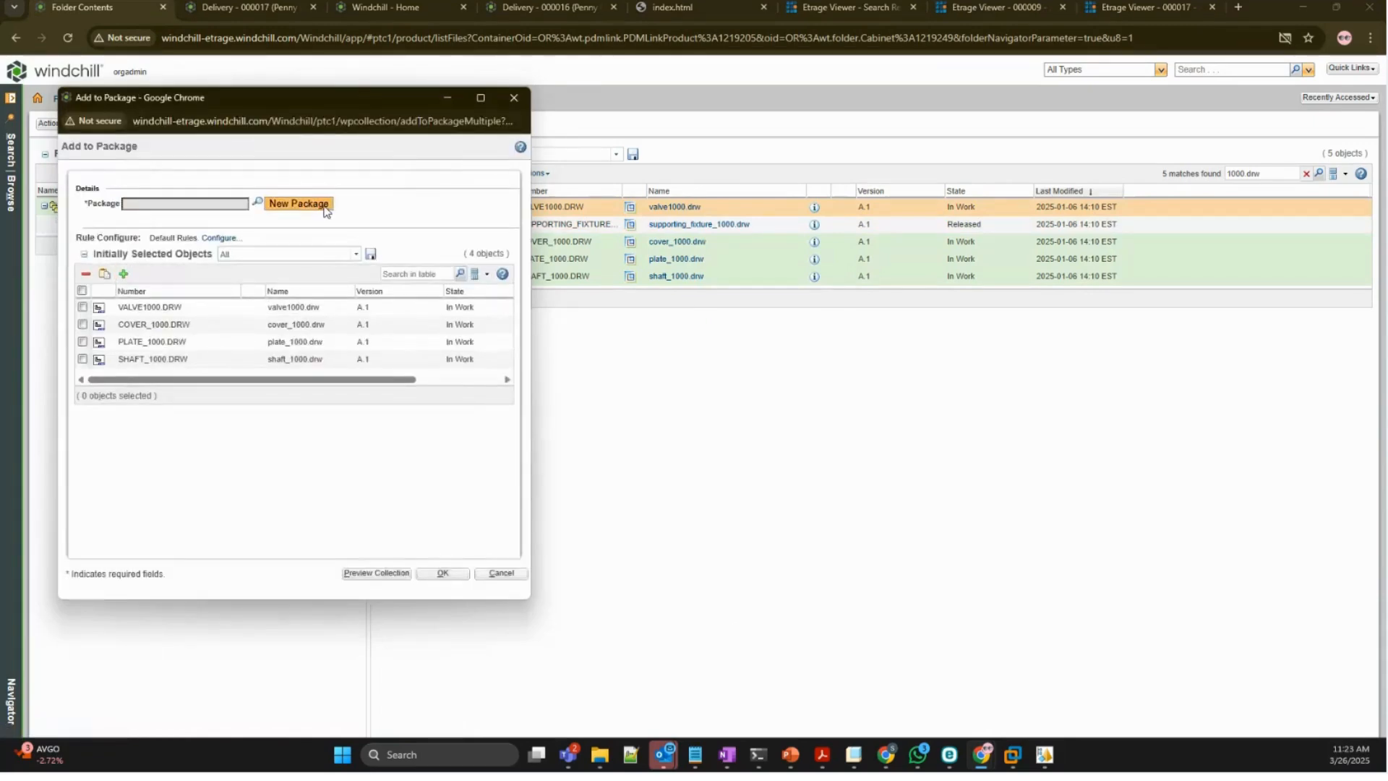
{"action": "left_click", "coordinate": [149, 118]}
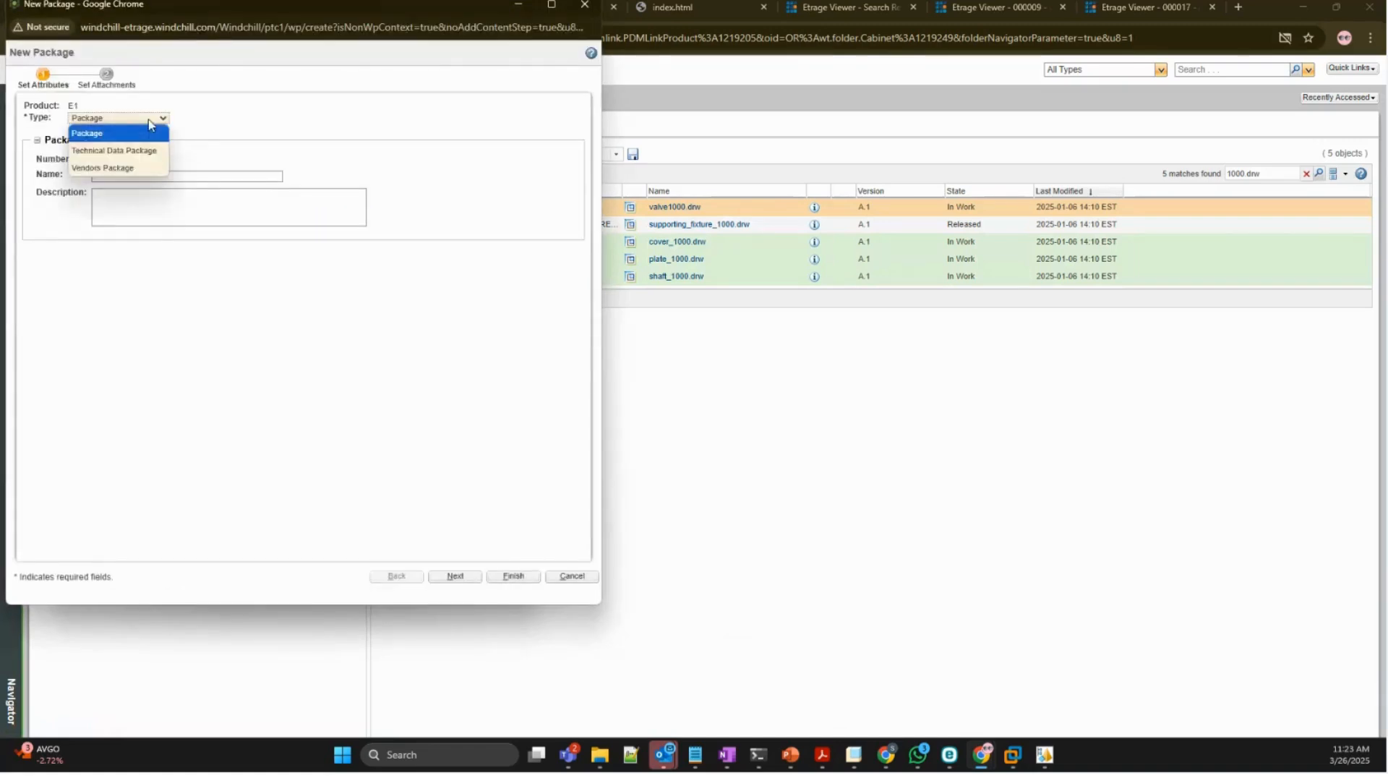
{"action": "left_click", "coordinate": [130, 168]}
{"action": "left_click", "coordinate": [133, 176]}
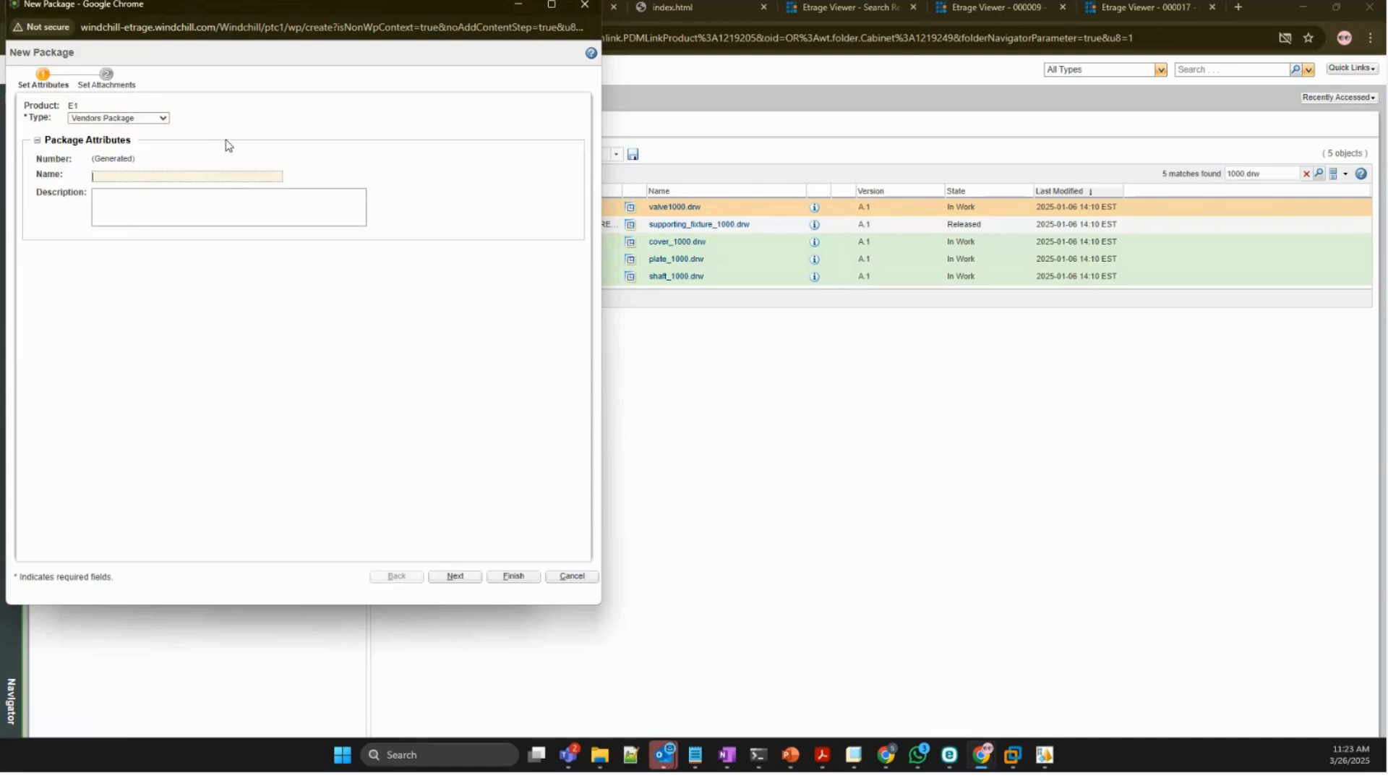
{"action": "type", "text": "Cover Assembly 1000"}
{"action": "left_click", "coordinate": [513, 576]}
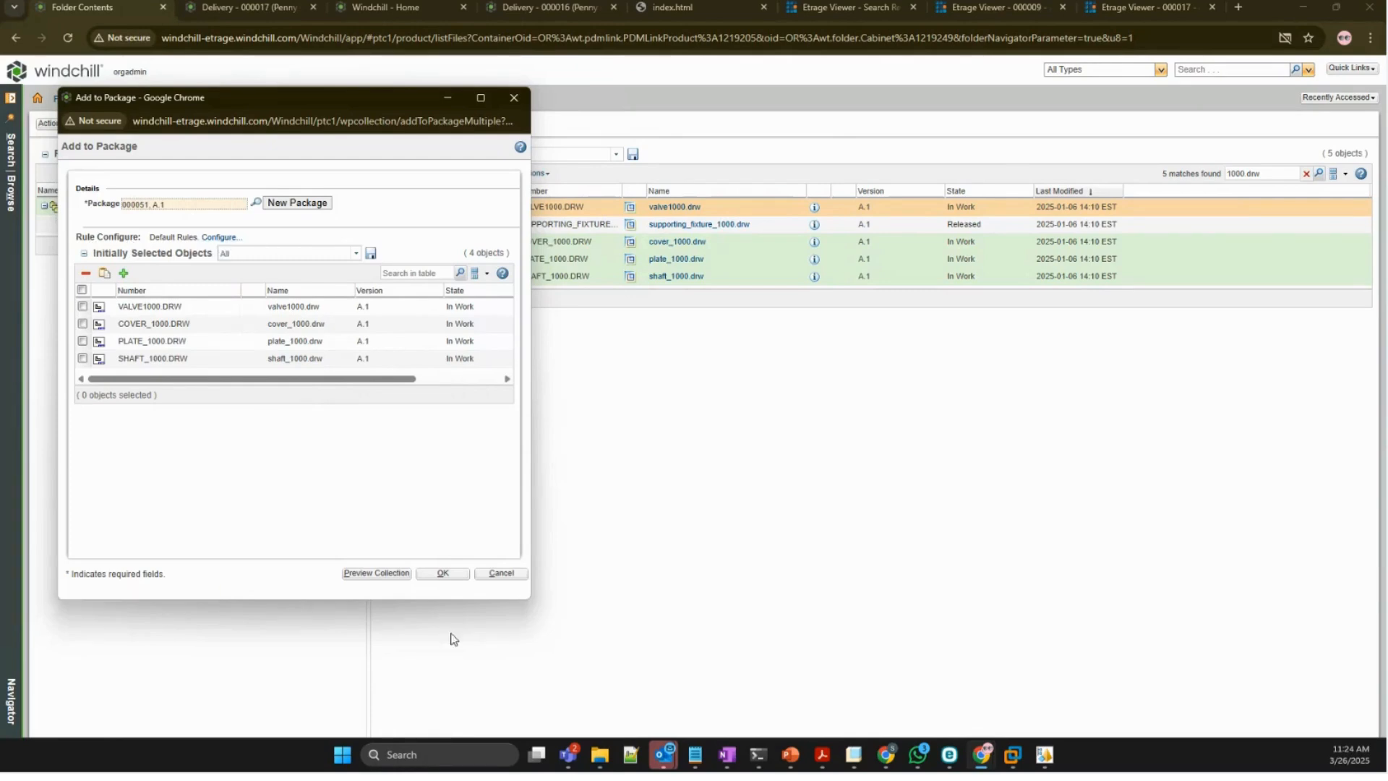
{"action": "left_click", "coordinate": [440, 576]}
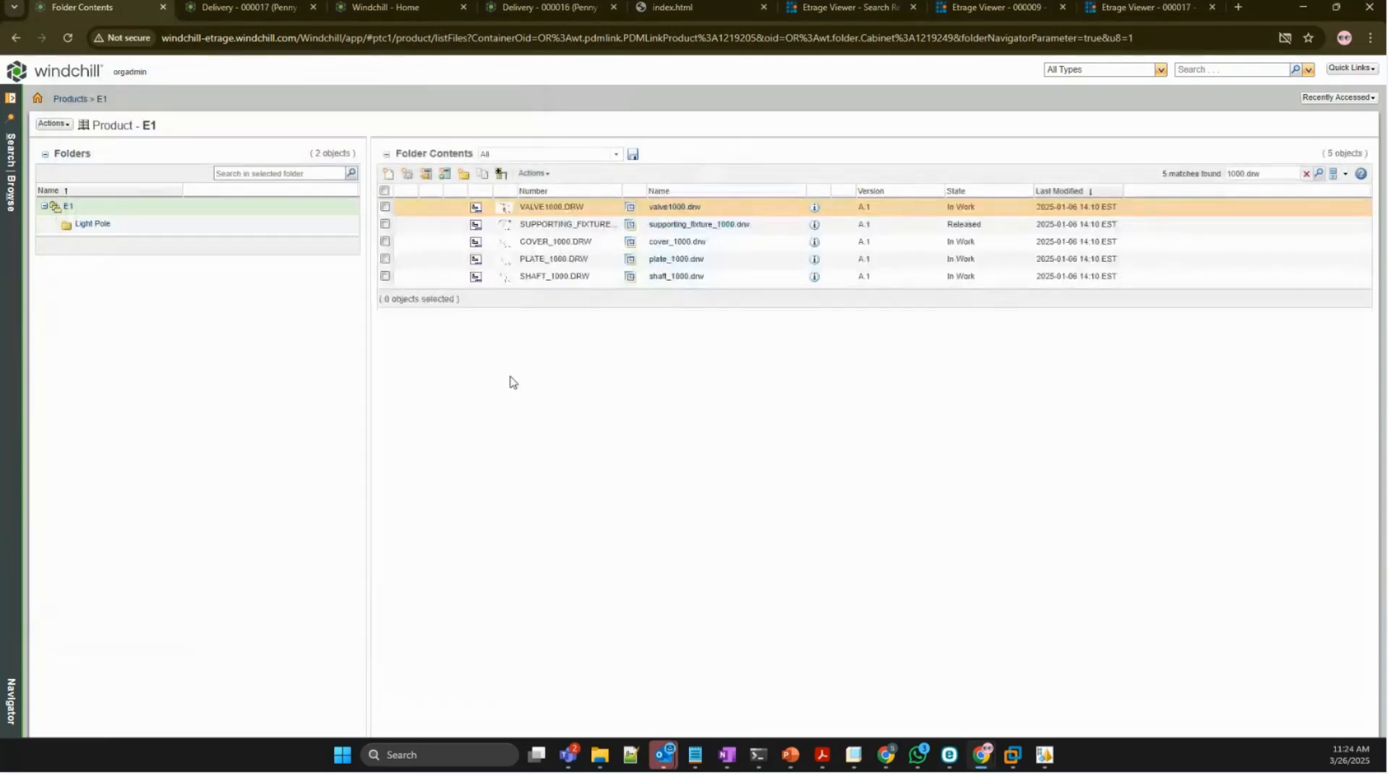
- Complete the Submit Package task for package 000051 and review the unreleased objects listed in its Resolve Package task
{"action": "left_click", "coordinate": [253, 10]}
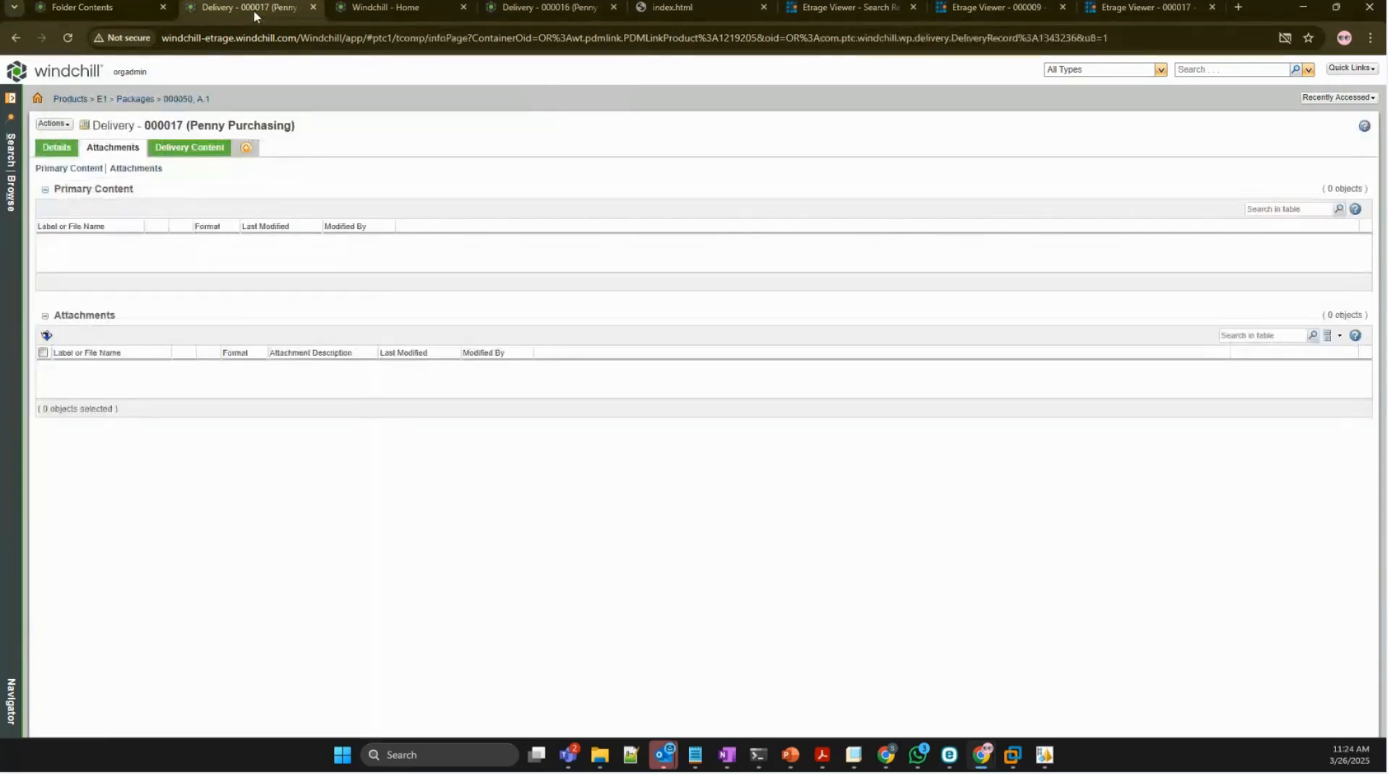
{"action": "left_click", "coordinate": [37, 98]}
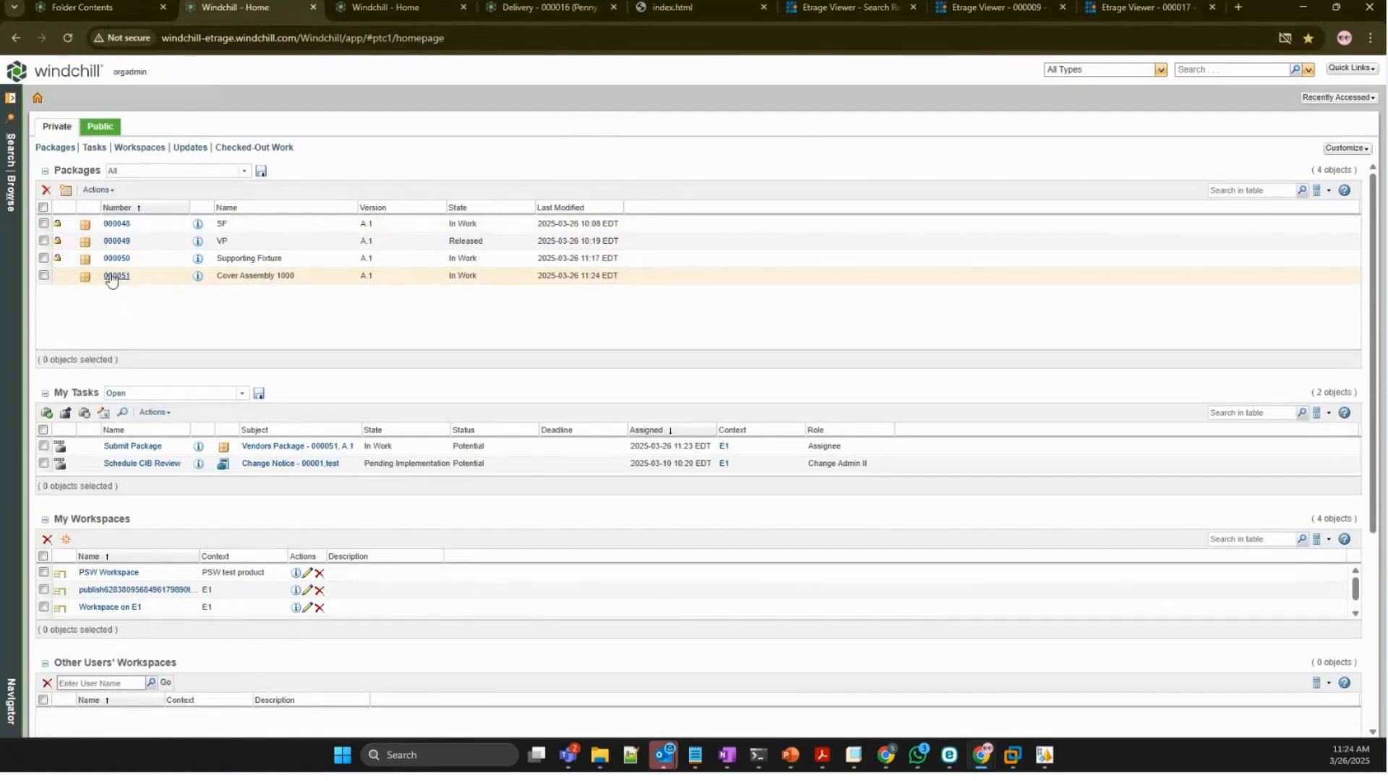
{"action": "left_click", "coordinate": [144, 447]}
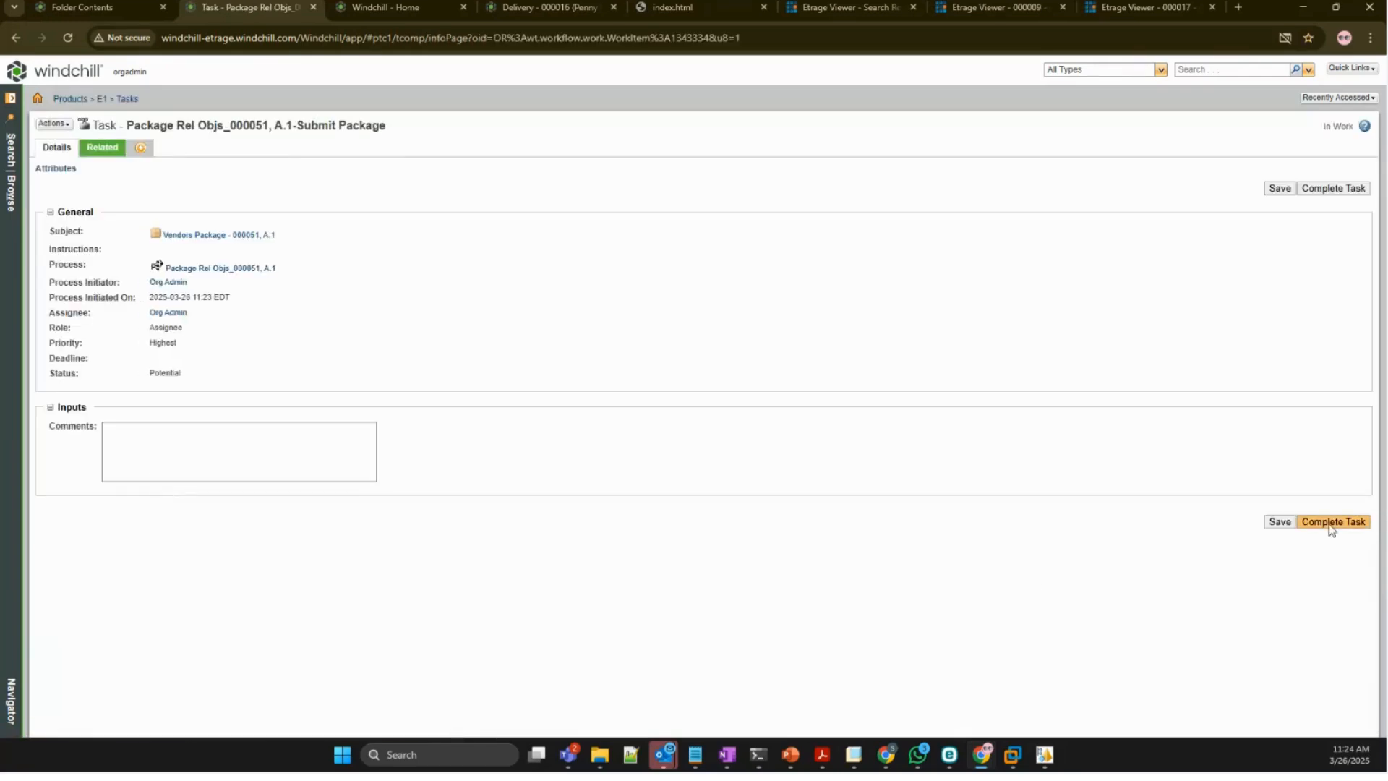
{"action": "left_click", "coordinate": [1332, 522]}
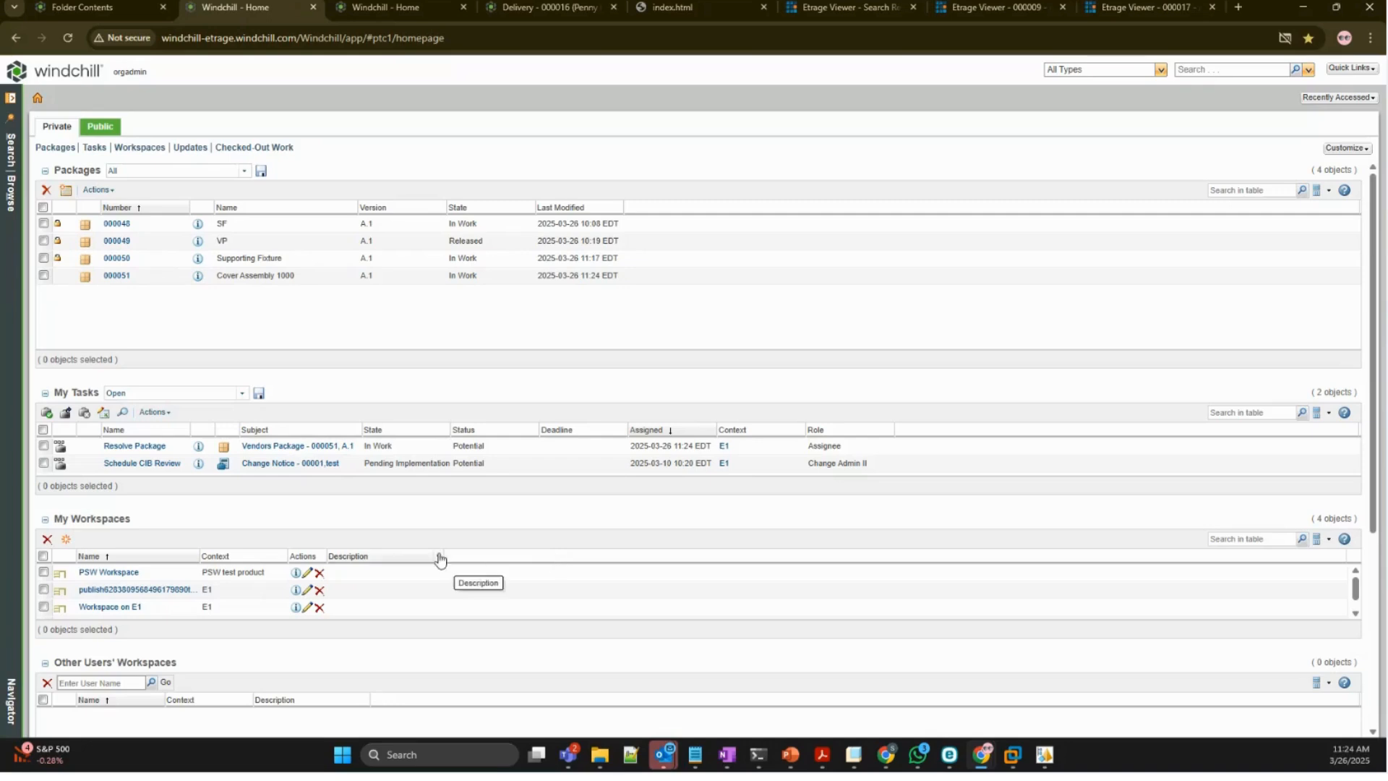
{"action": "left_click", "coordinate": [140, 449]}
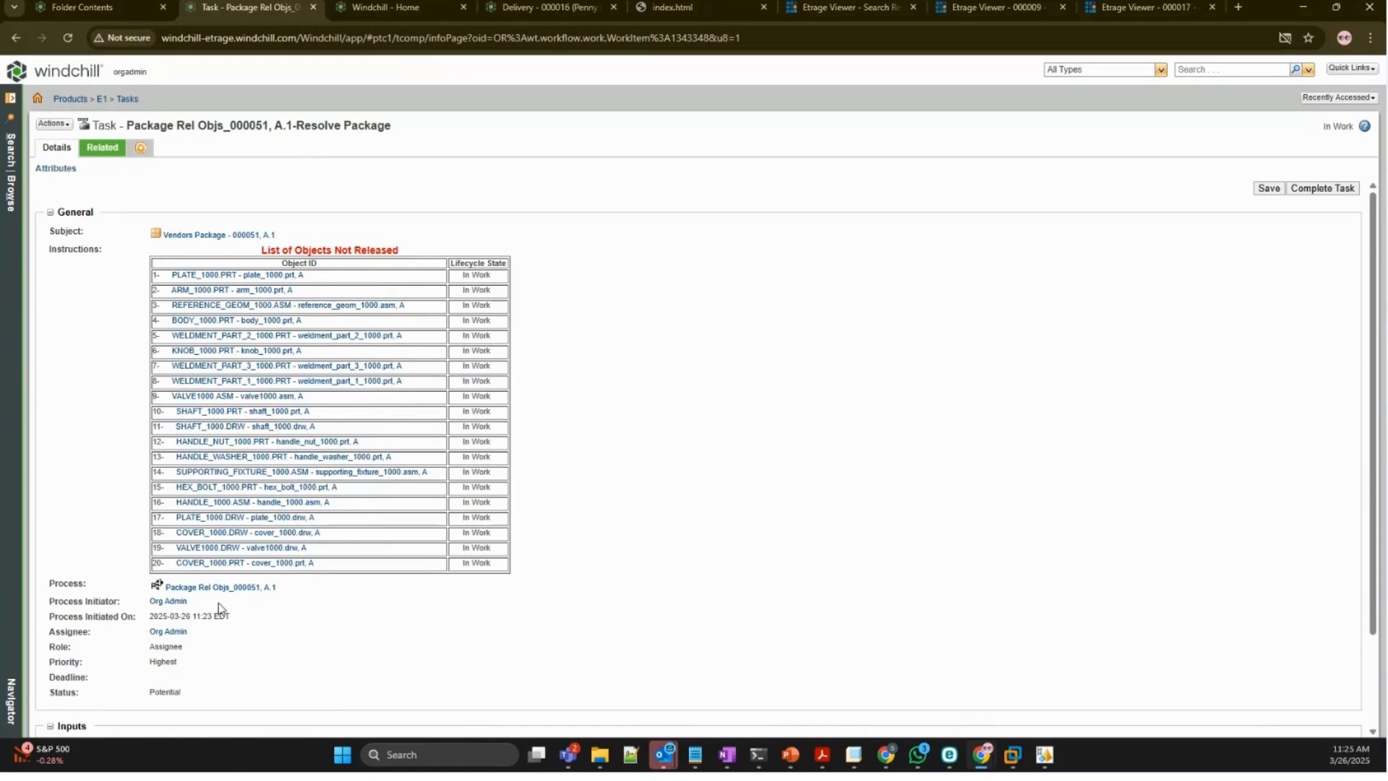
{"action": "scroll", "coordinate": [925, 640], "scroll_direction": "down", "scroll_amount": 2}
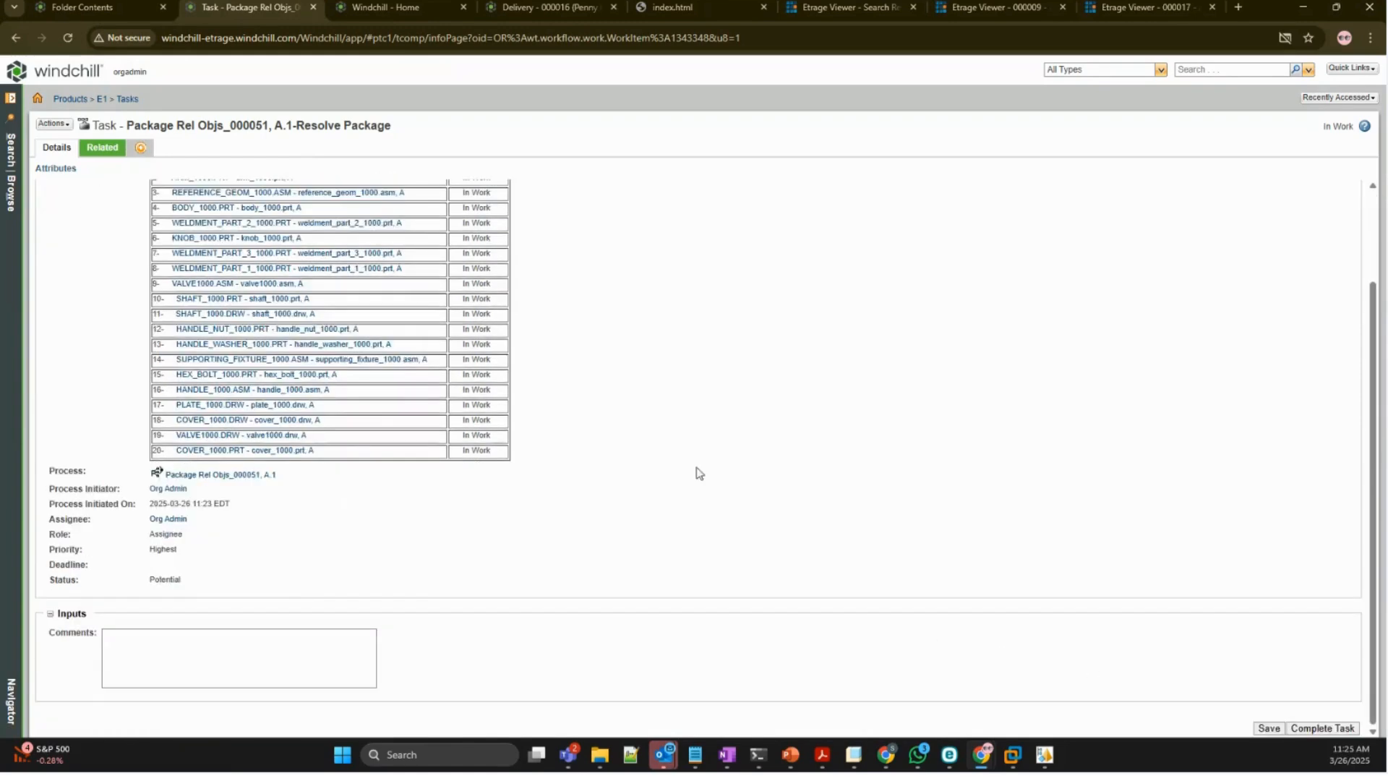
- Select all E1 folder drawings except SUPPORTING_FIXTURE_1000.DRW and bring up Set State for them
{"action": "left_click", "coordinate": [109, 5]}
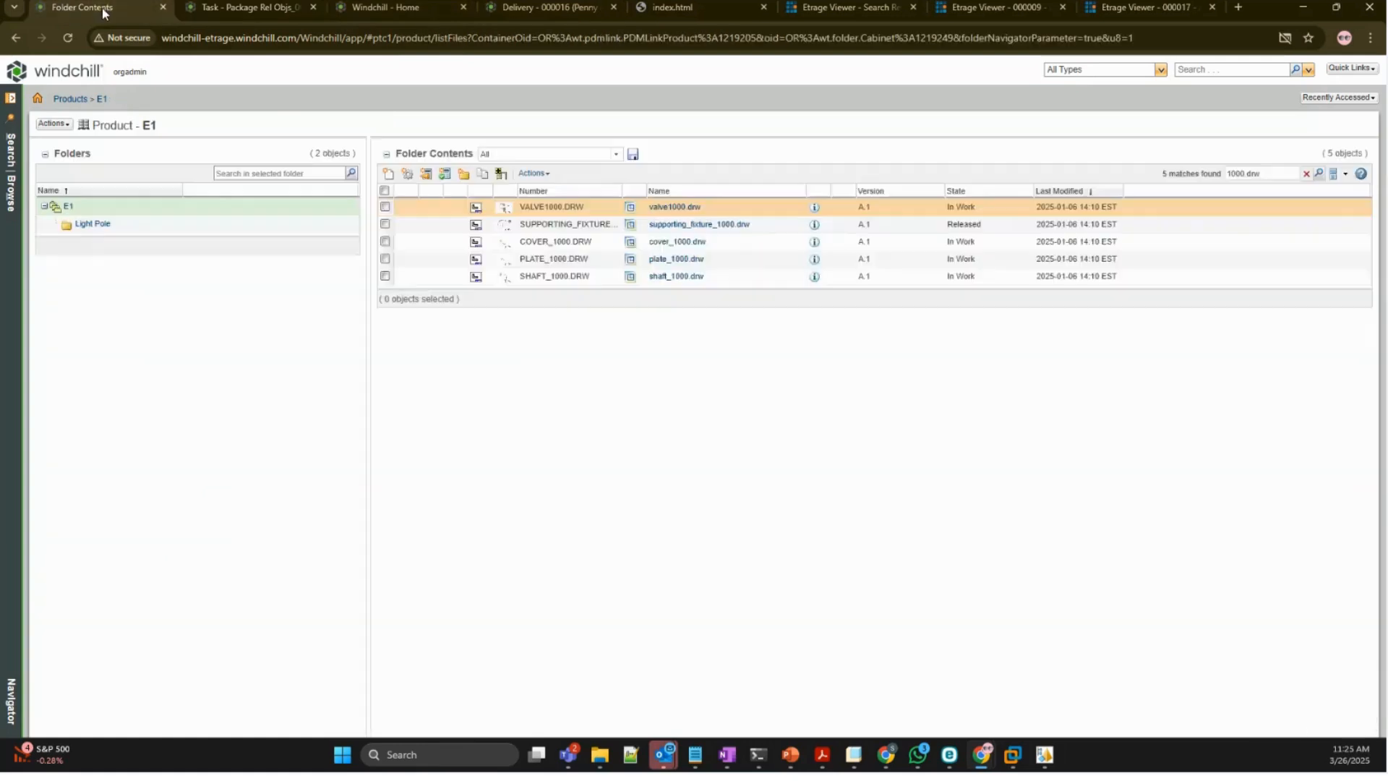
{"action": "left_click", "coordinate": [385, 192]}
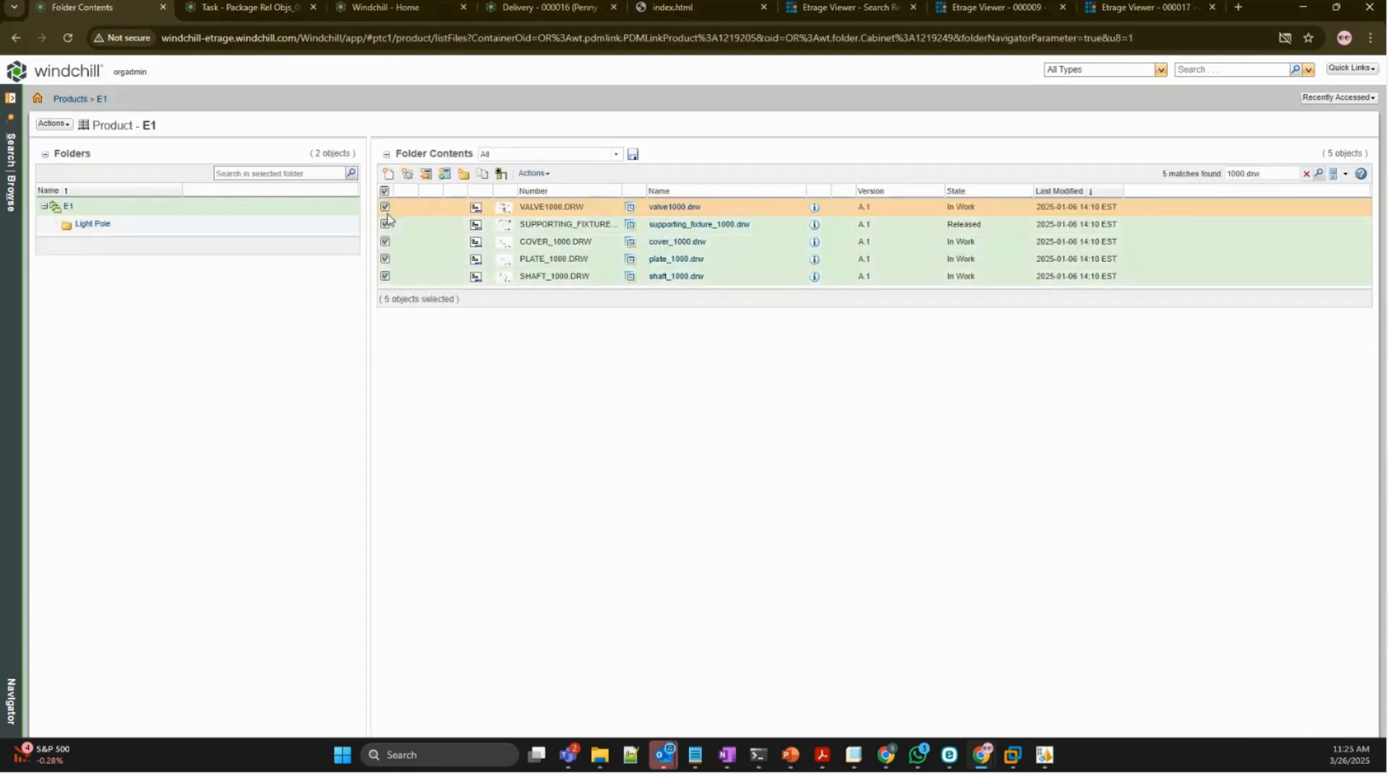
{"action": "left_click", "coordinate": [384, 224]}
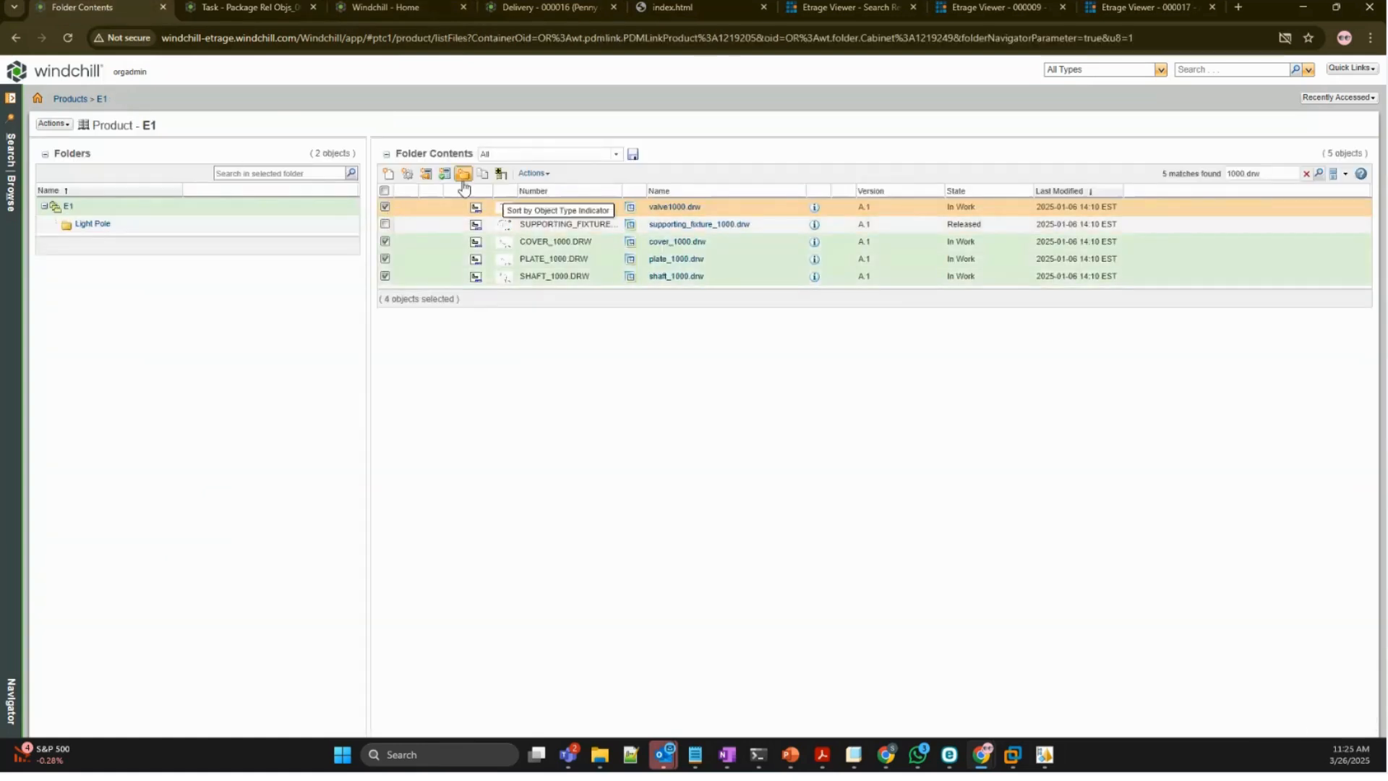
{"action": "left_click", "coordinate": [533, 175]}
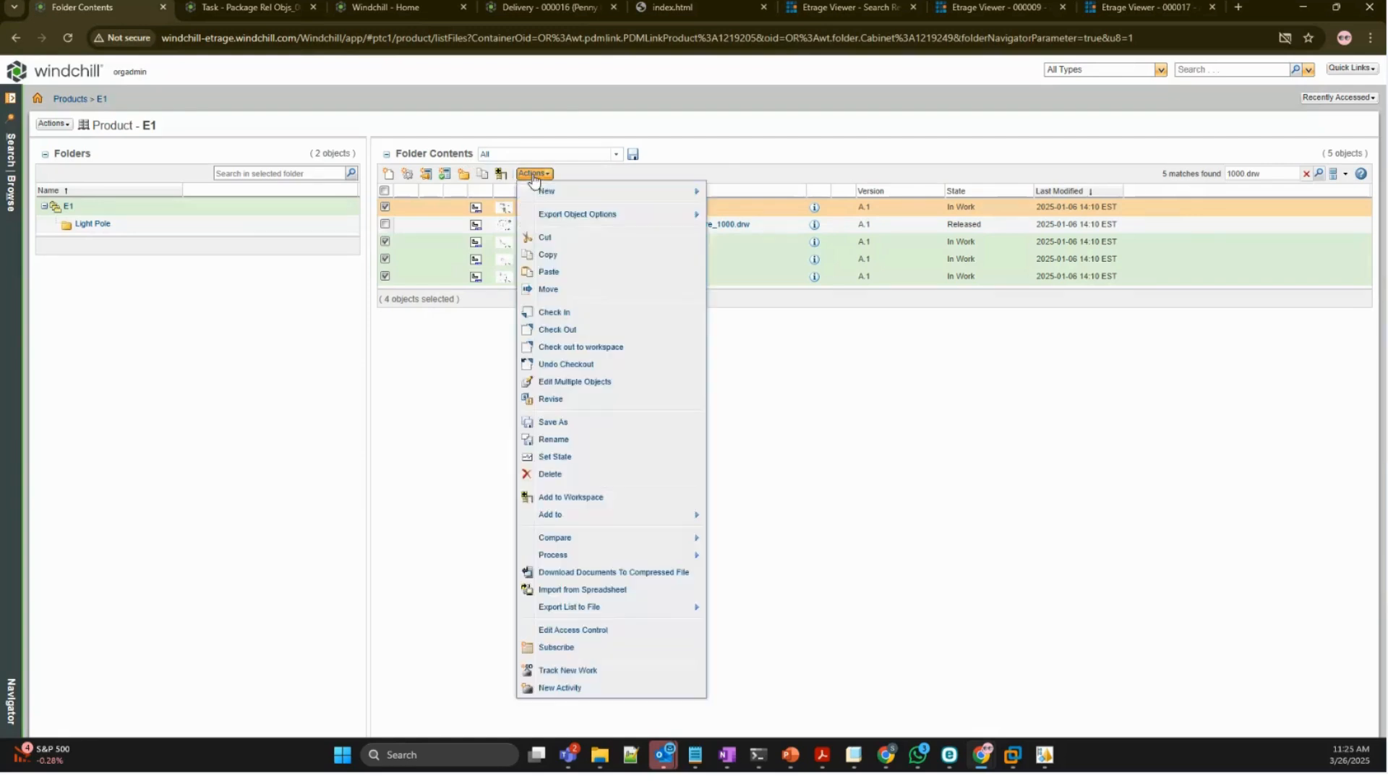
{"action": "left_click", "coordinate": [566, 463]}
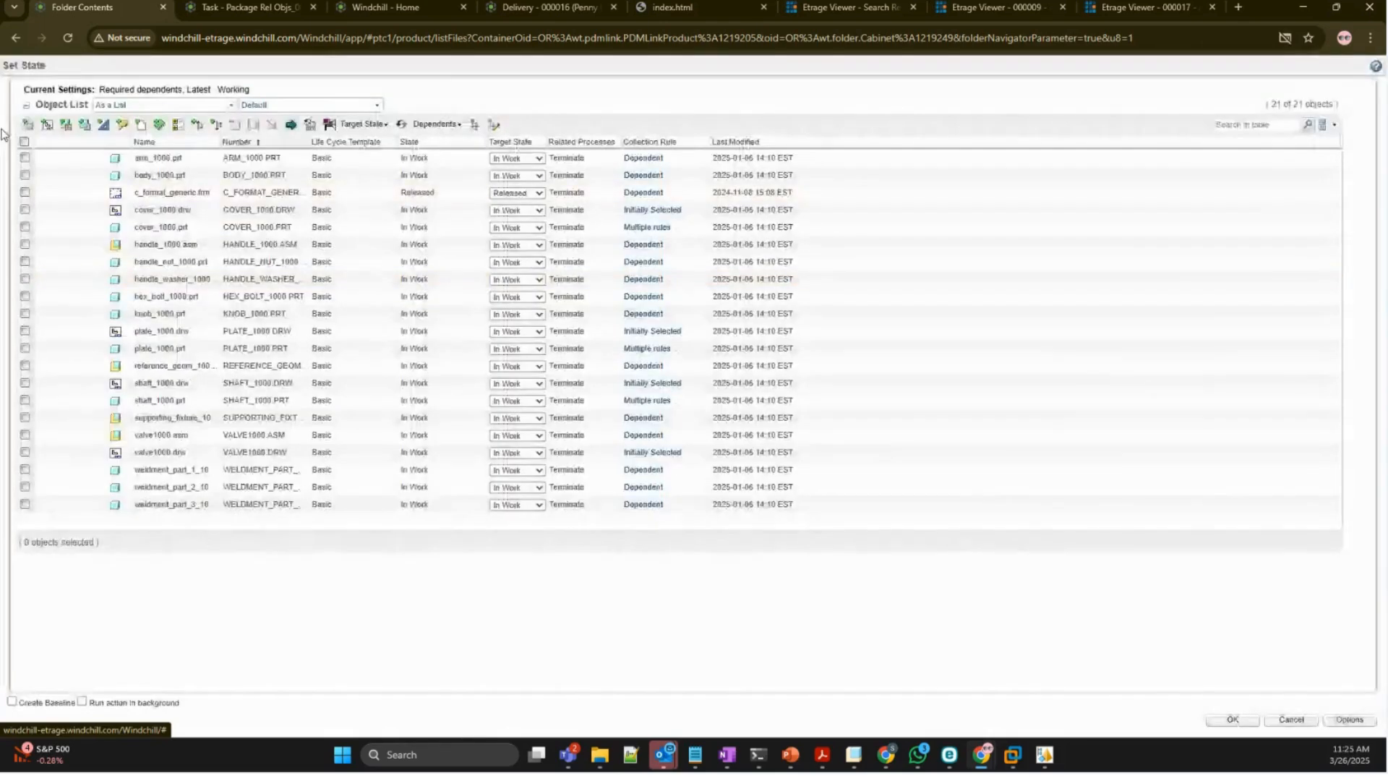
- Set the target state to Released for every collected object except c_format_generic.frm and apply the state change
{"action": "left_click", "coordinate": [24, 142]}
{"action": "left_click", "coordinate": [25, 192]}
{"action": "left_click", "coordinate": [369, 125]}
{"action": "left_click", "coordinate": [378, 160]}
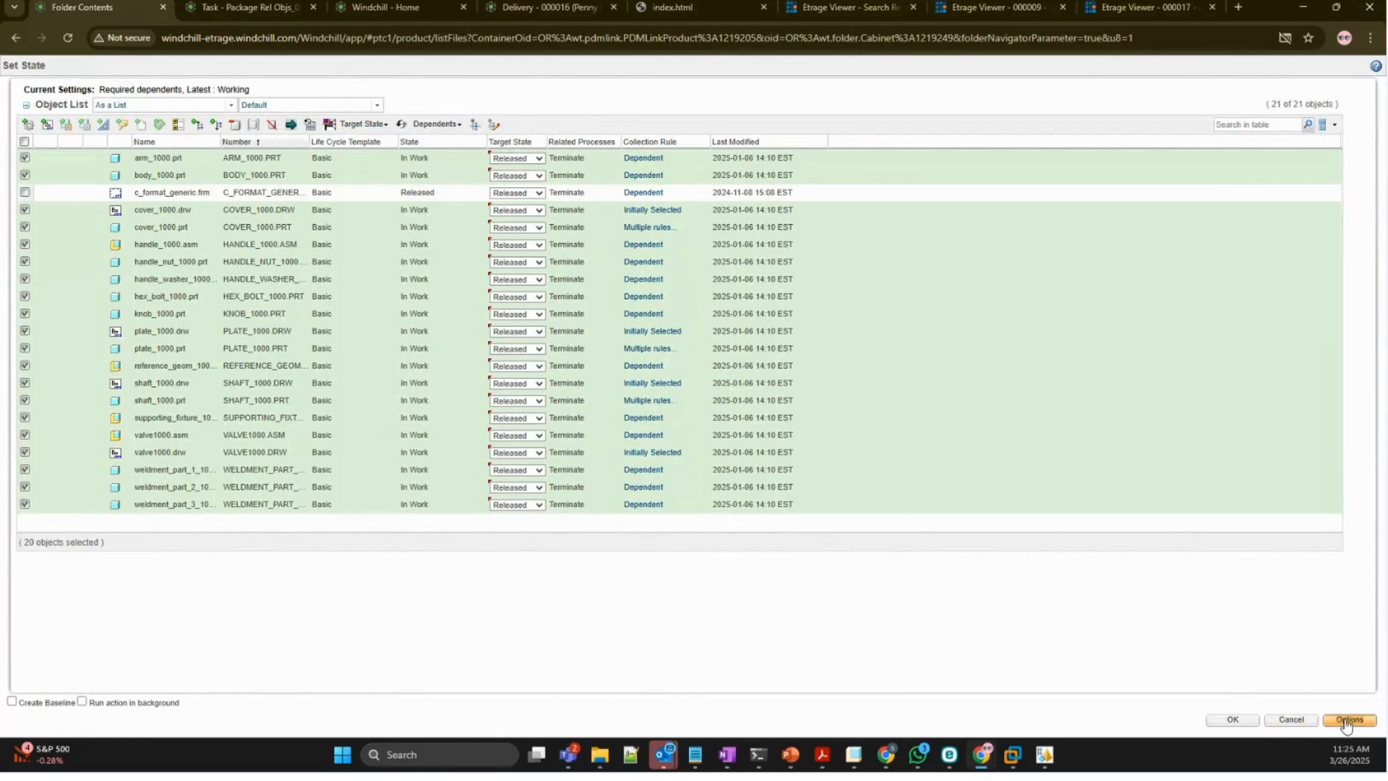
{"action": "left_click", "coordinate": [1240, 720]}
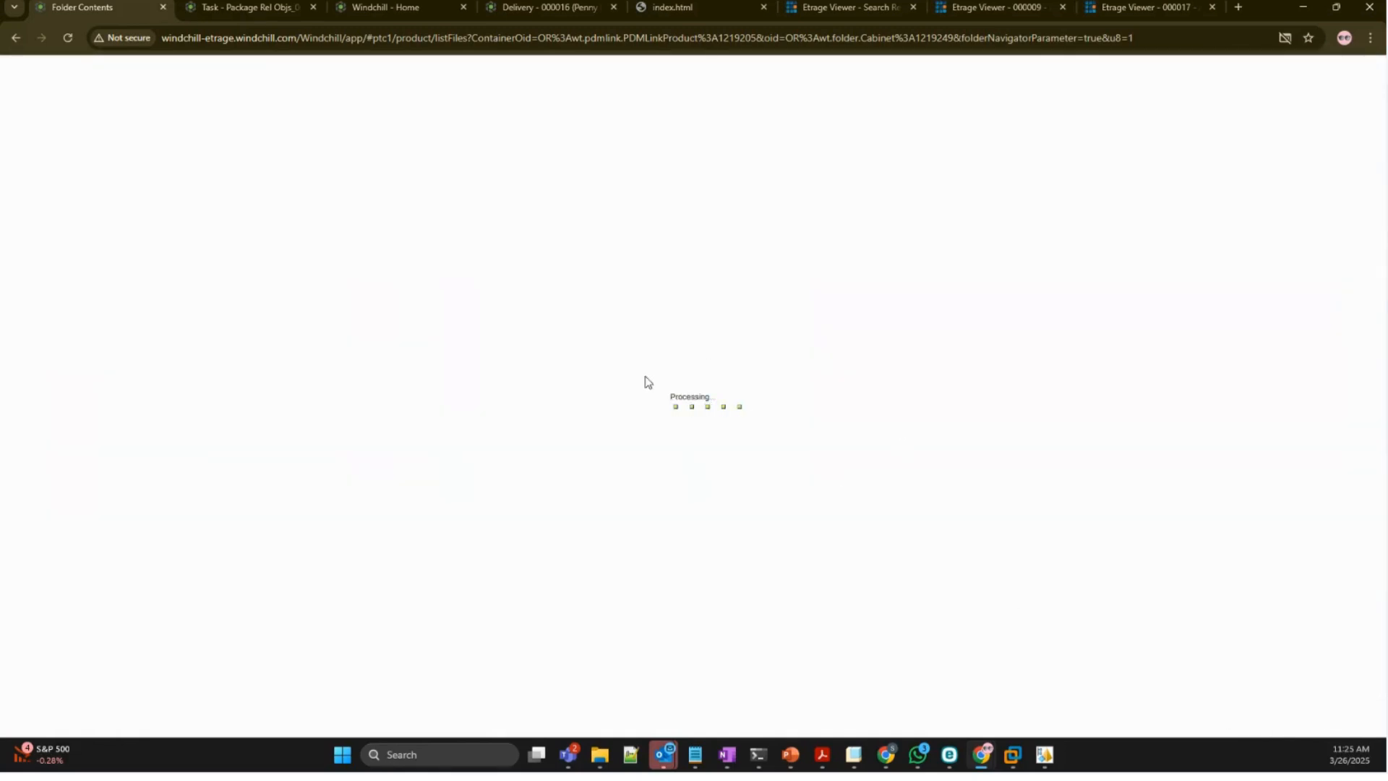
- Complete the Resolve Package task and the Approve Package task for package 000051
{"action": "left_click", "coordinate": [243, 9]}
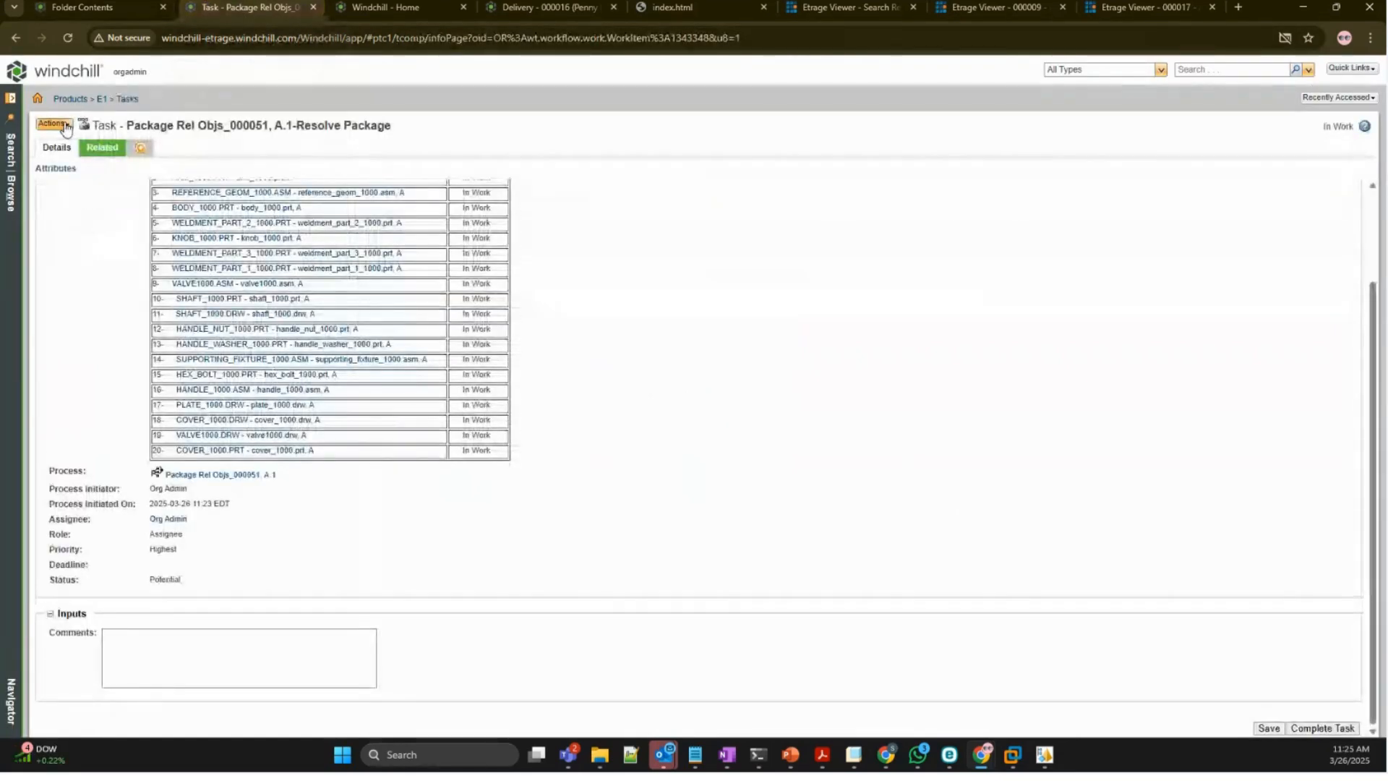
{"action": "left_click", "coordinate": [1340, 731]}
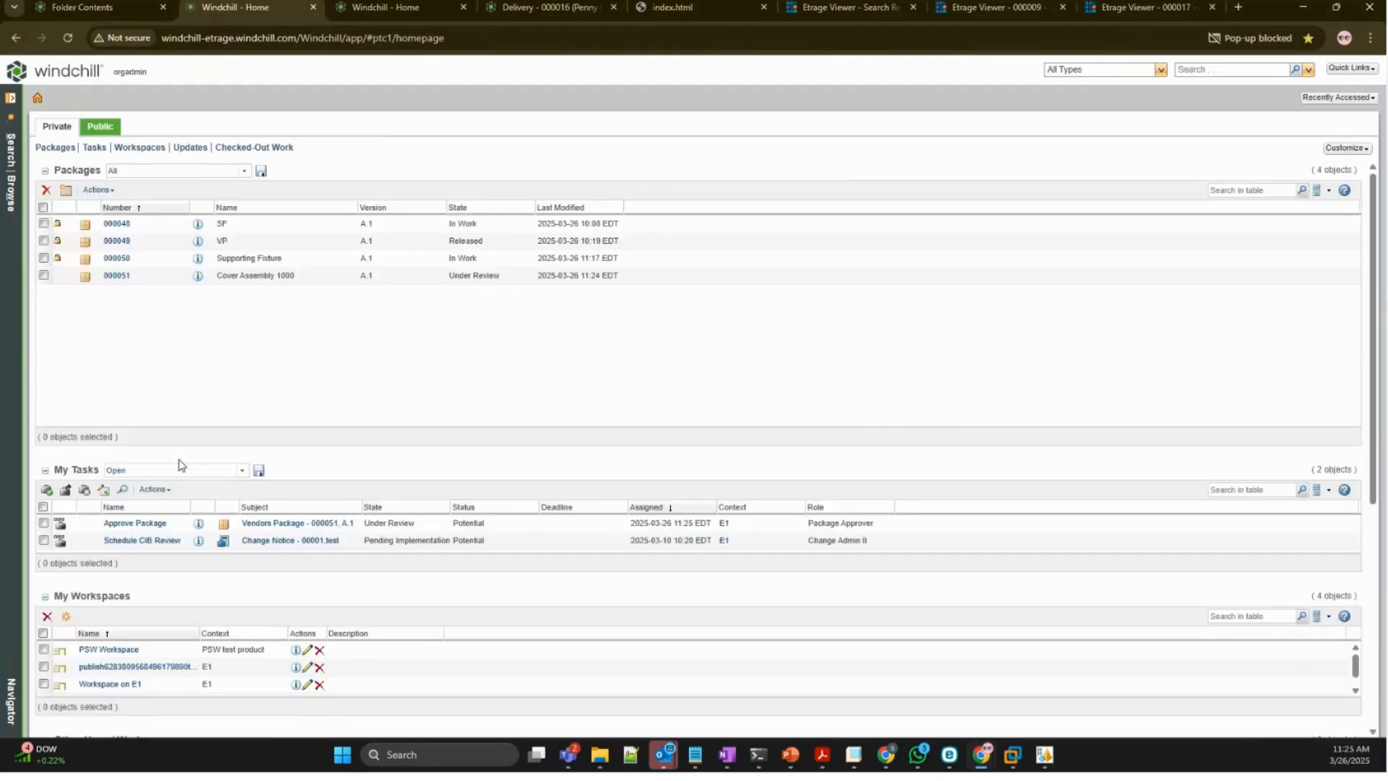
{"action": "left_click", "coordinate": [111, 529]}
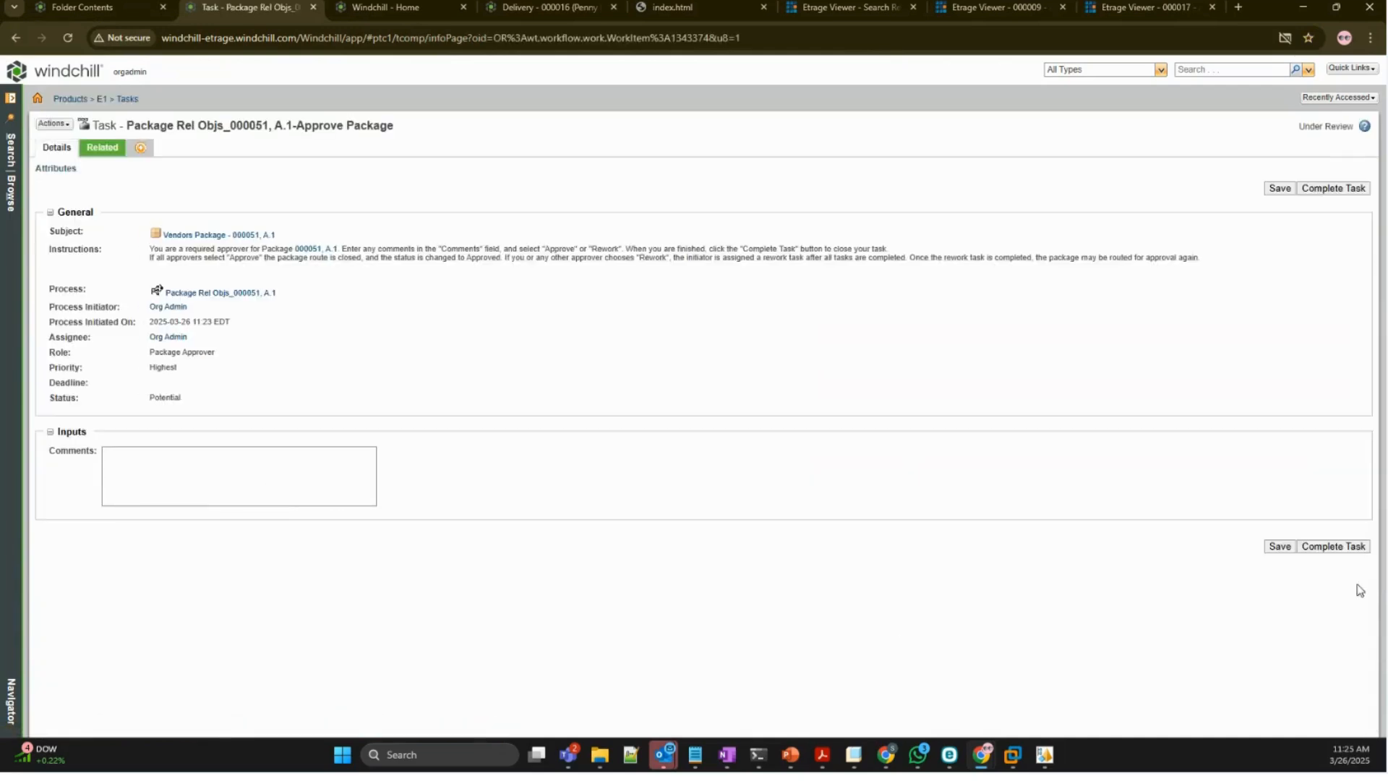
{"action": "left_click", "coordinate": [1334, 548]}
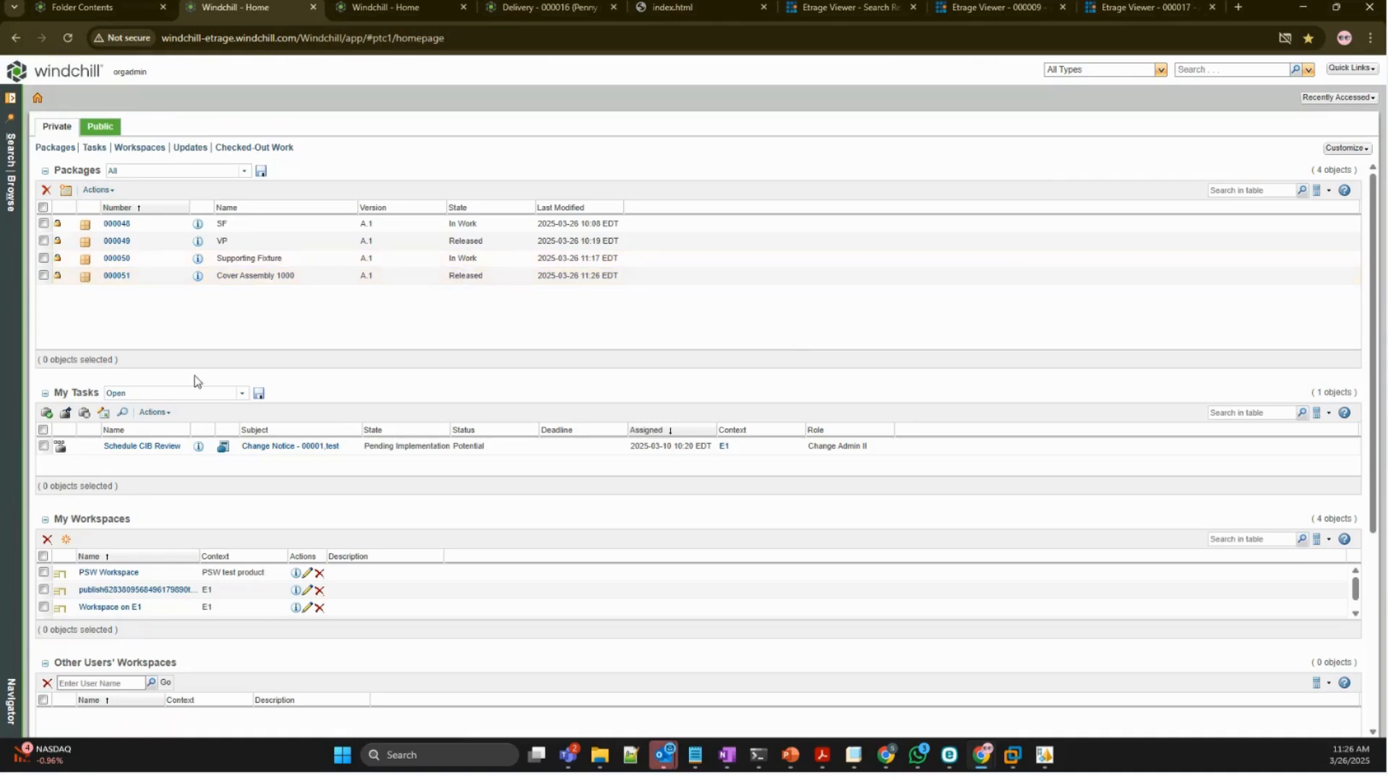
- Open the Cover Assembly 1000 package, 000051, and view its deliveries
{"action": "left_click", "coordinate": [123, 275]}
{"action": "left_click", "coordinate": [191, 149]}
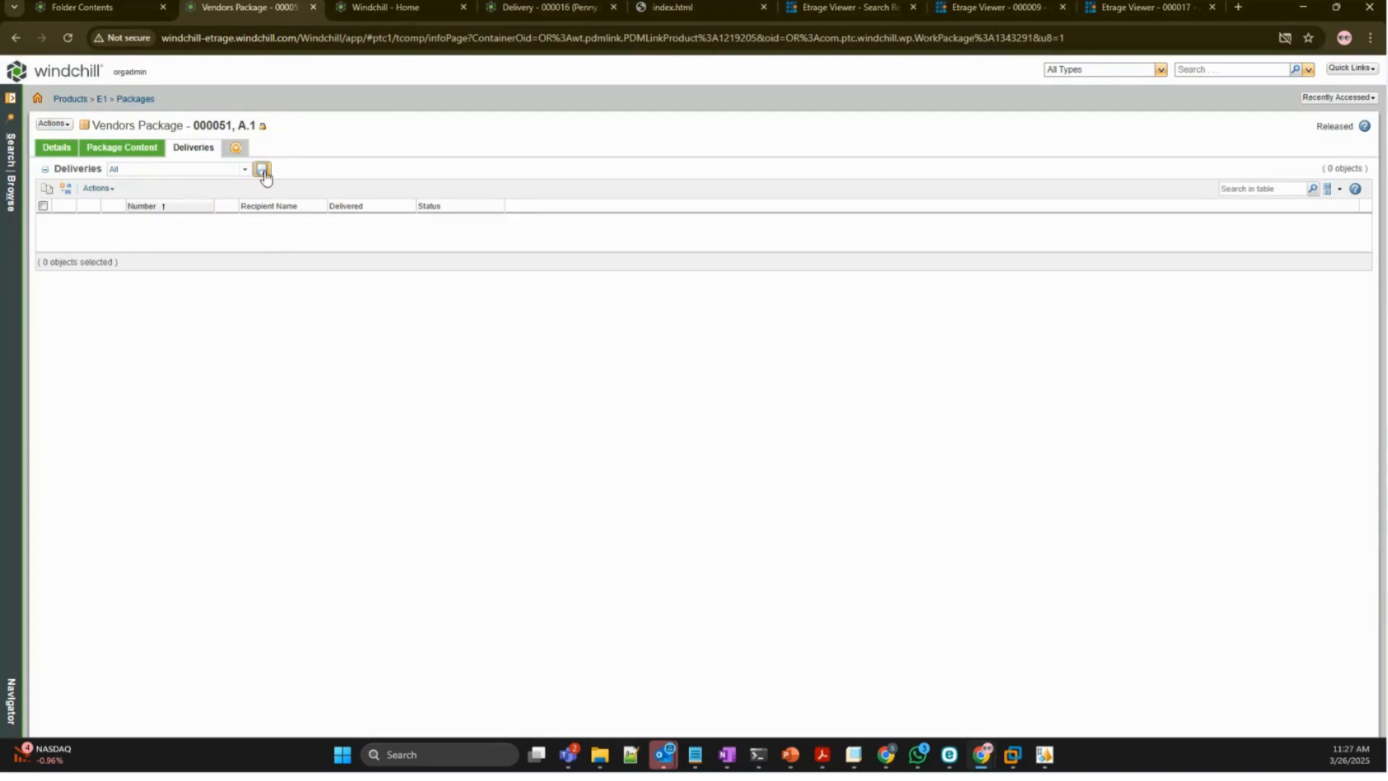
{"action": "left_click", "coordinate": [9, 194]}
- Open All System Requests from the request administration utilities and refresh the list to check the requests for package 000051
{"action": "left_click", "coordinate": [420, 5]}
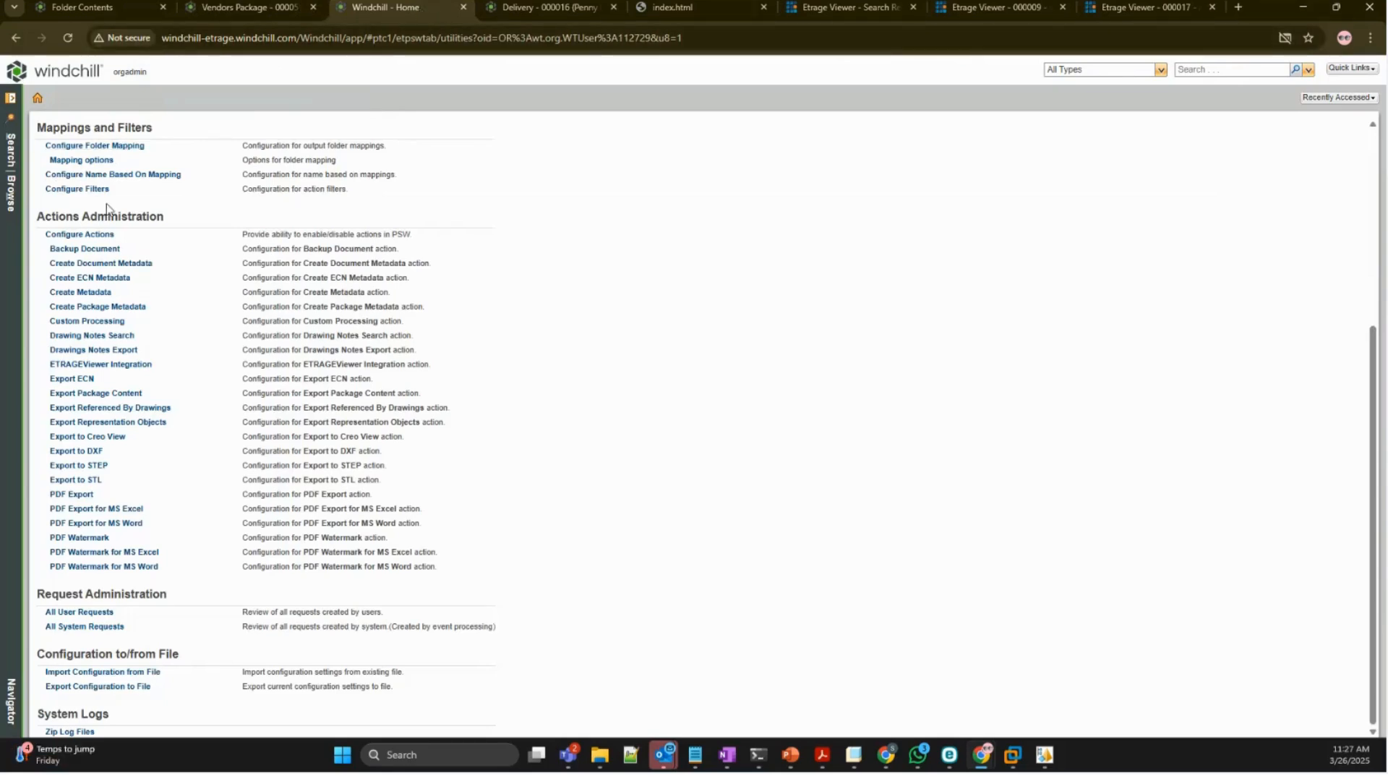
{"action": "left_click", "coordinate": [102, 628]}
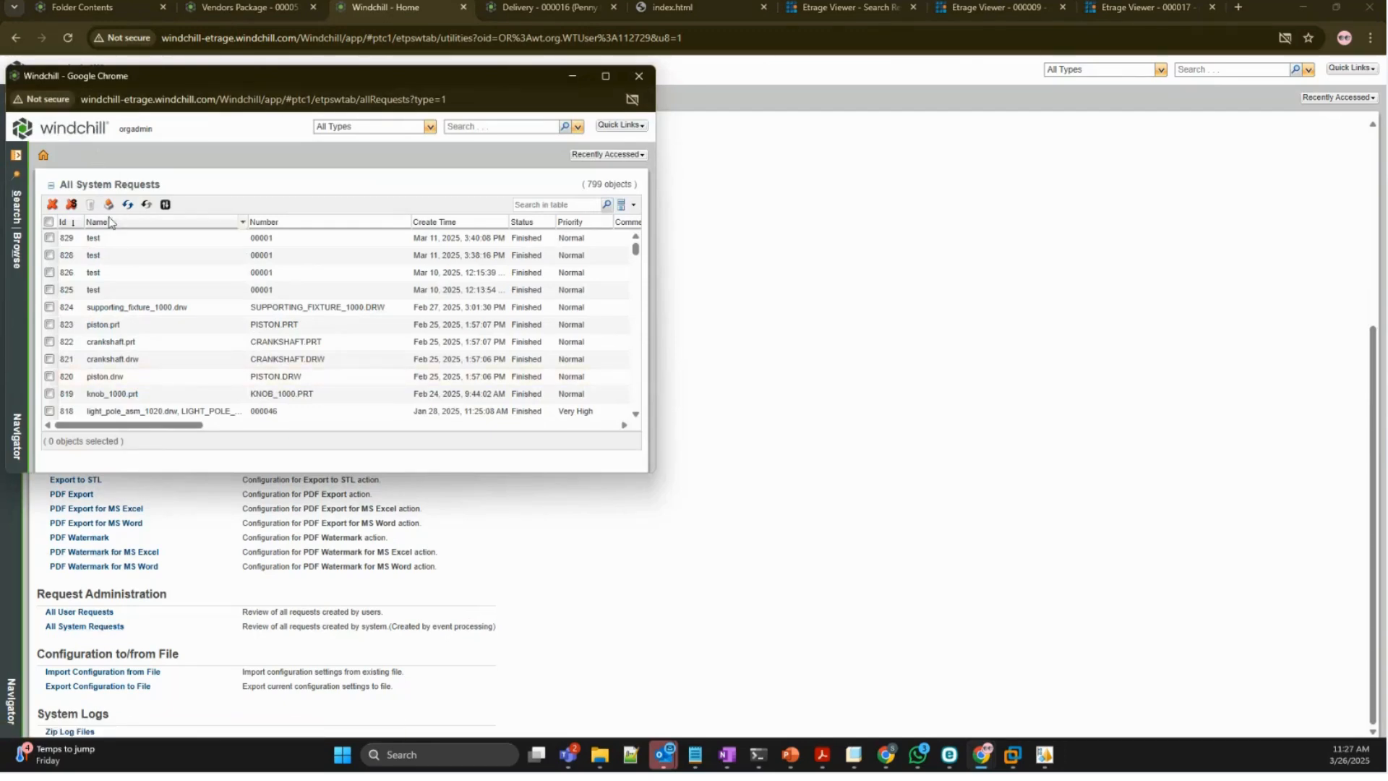
{"action": "left_click", "coordinate": [127, 206]}
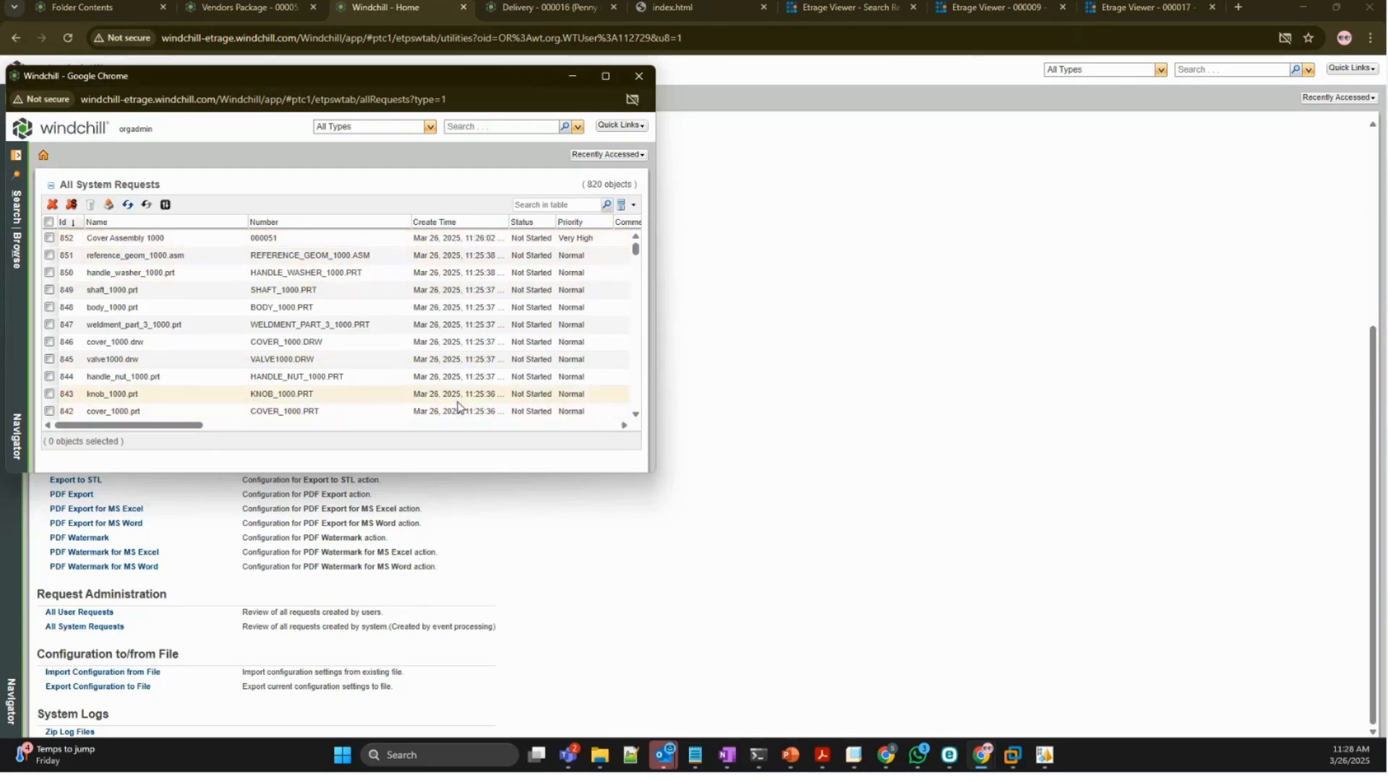
{"action": "left_click", "coordinate": [125, 206]}
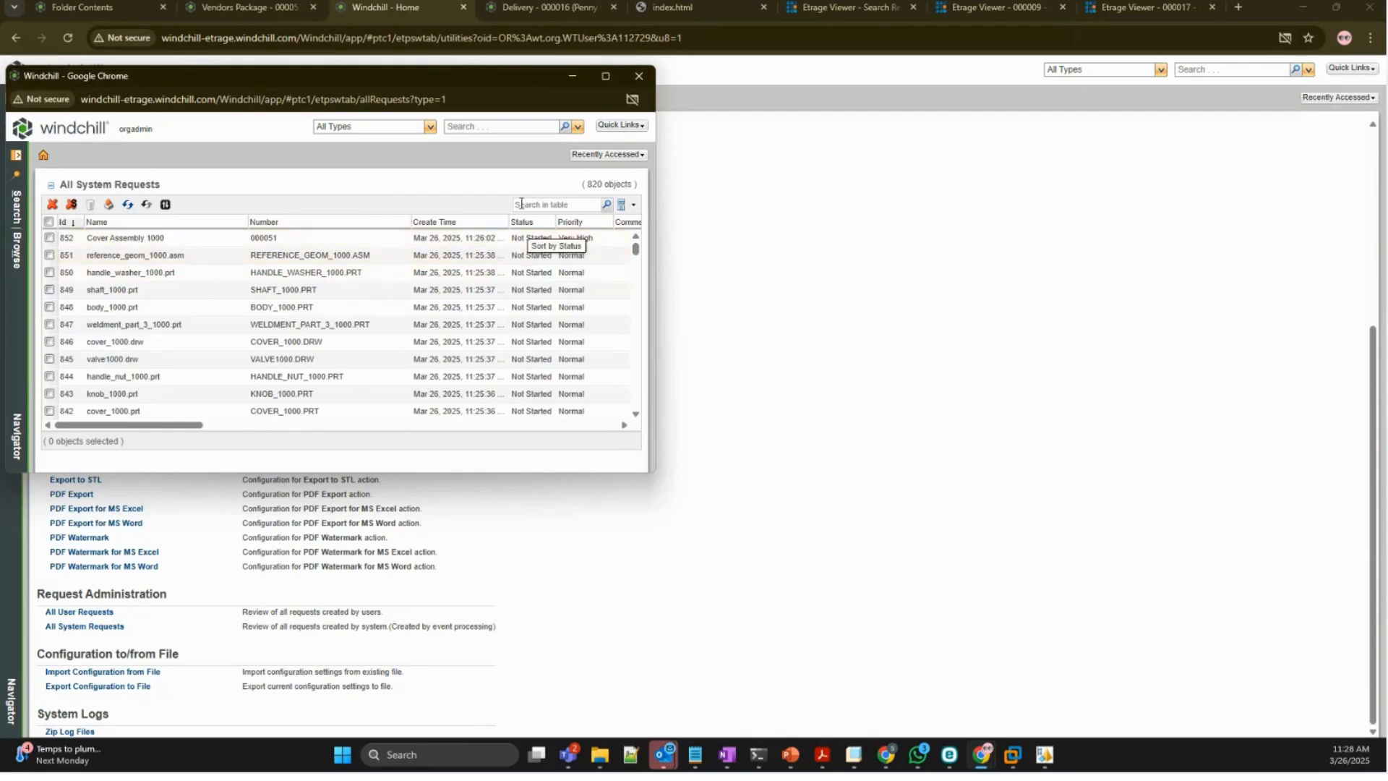
- Switch to the Etrage Viewer and review its administration pages for users, permissions and security labels
{"action": "left_click", "coordinate": [548, 14]}
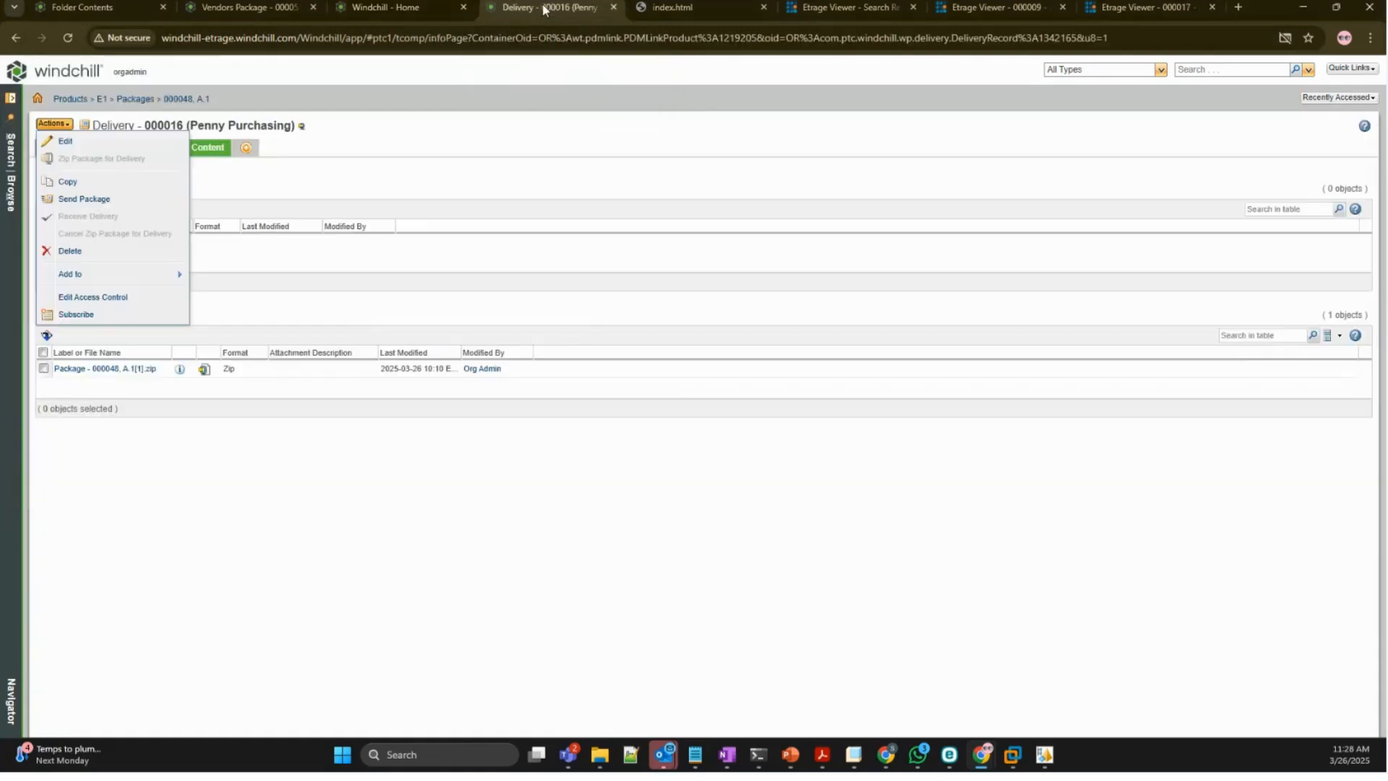
{"action": "left_click", "coordinate": [529, 167]}
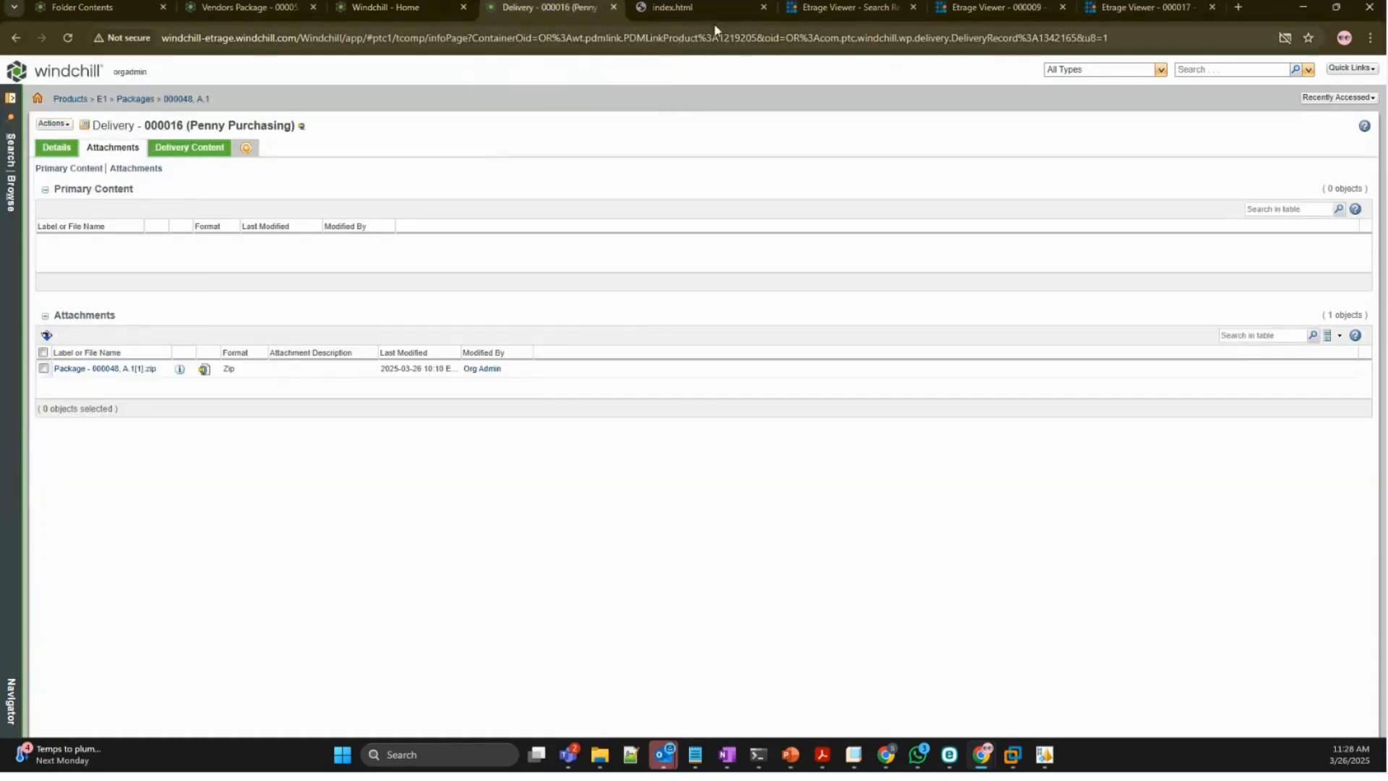
{"action": "left_click", "coordinate": [846, 8]}
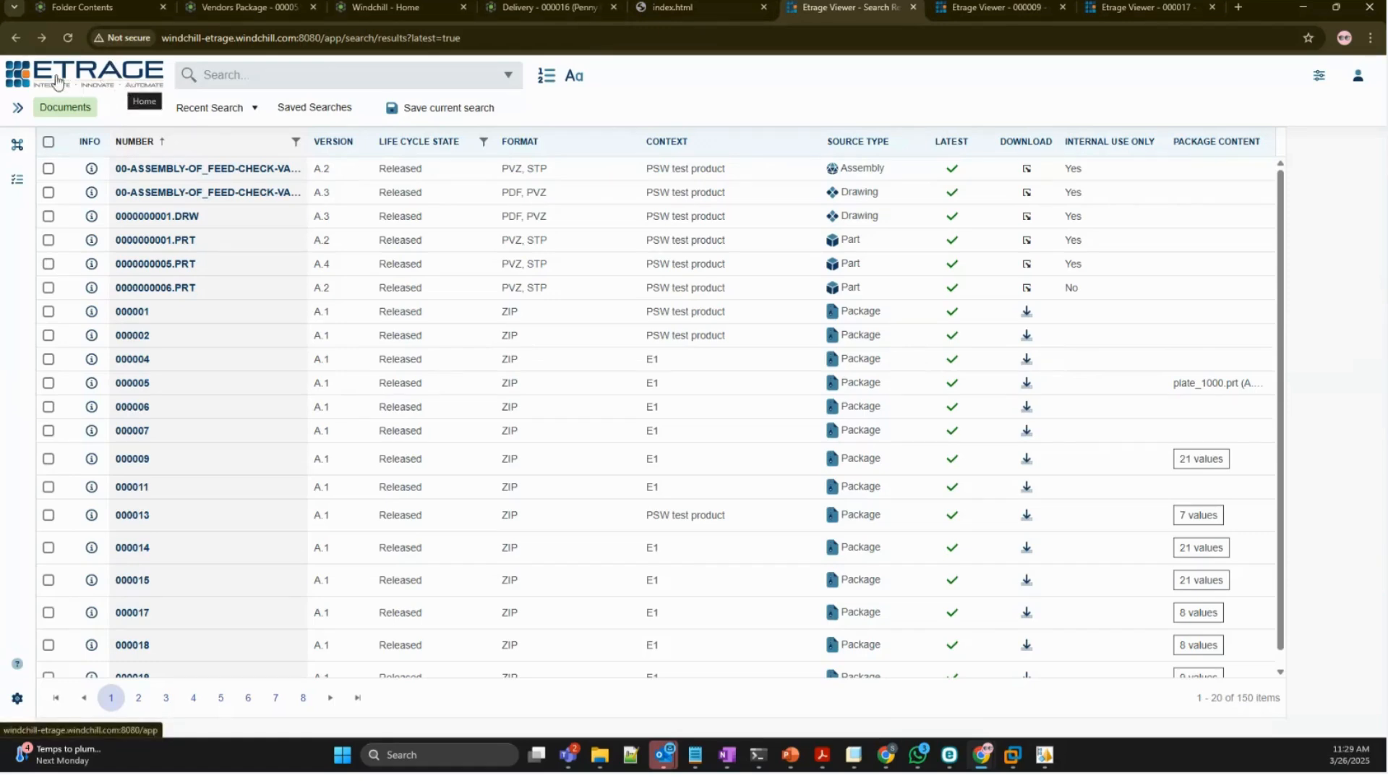
{"action": "left_click", "coordinate": [16, 700]}
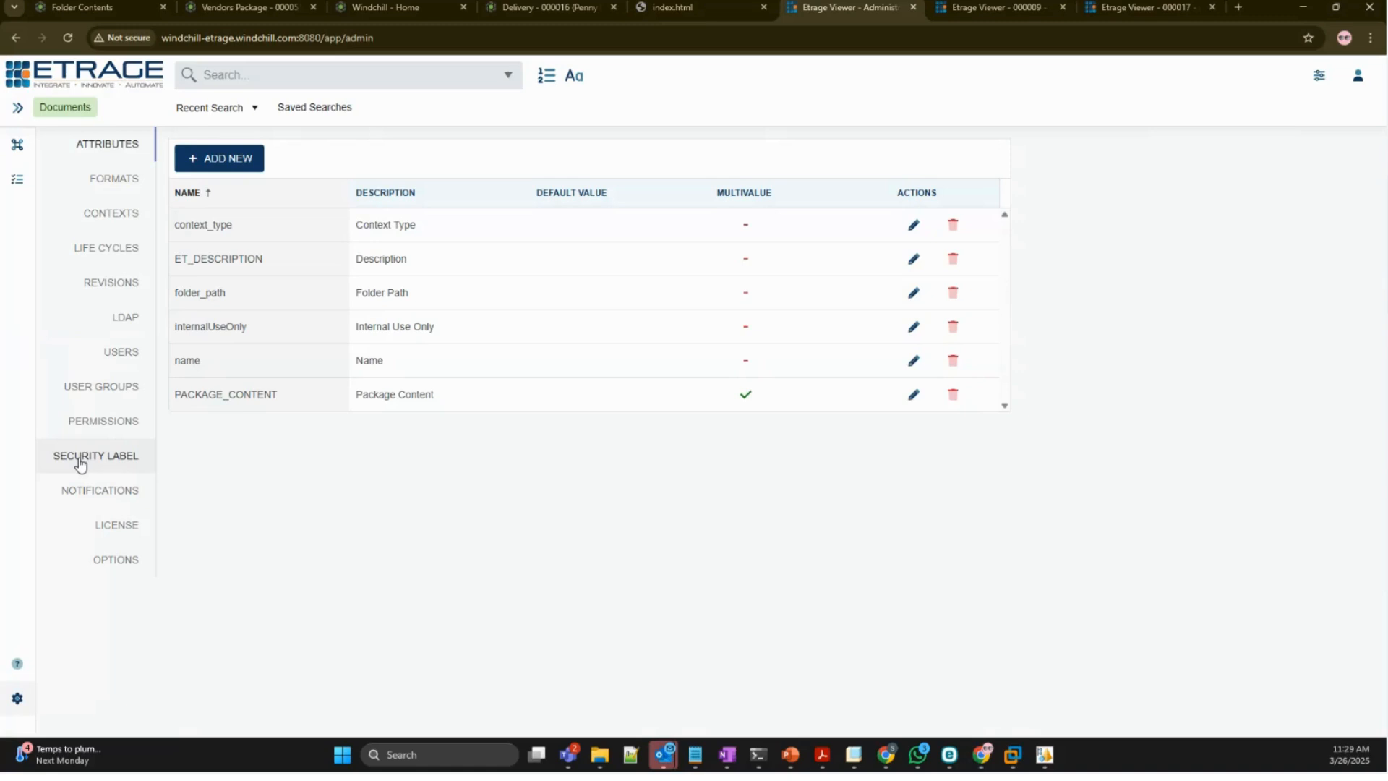
{"action": "left_click", "coordinate": [124, 357]}
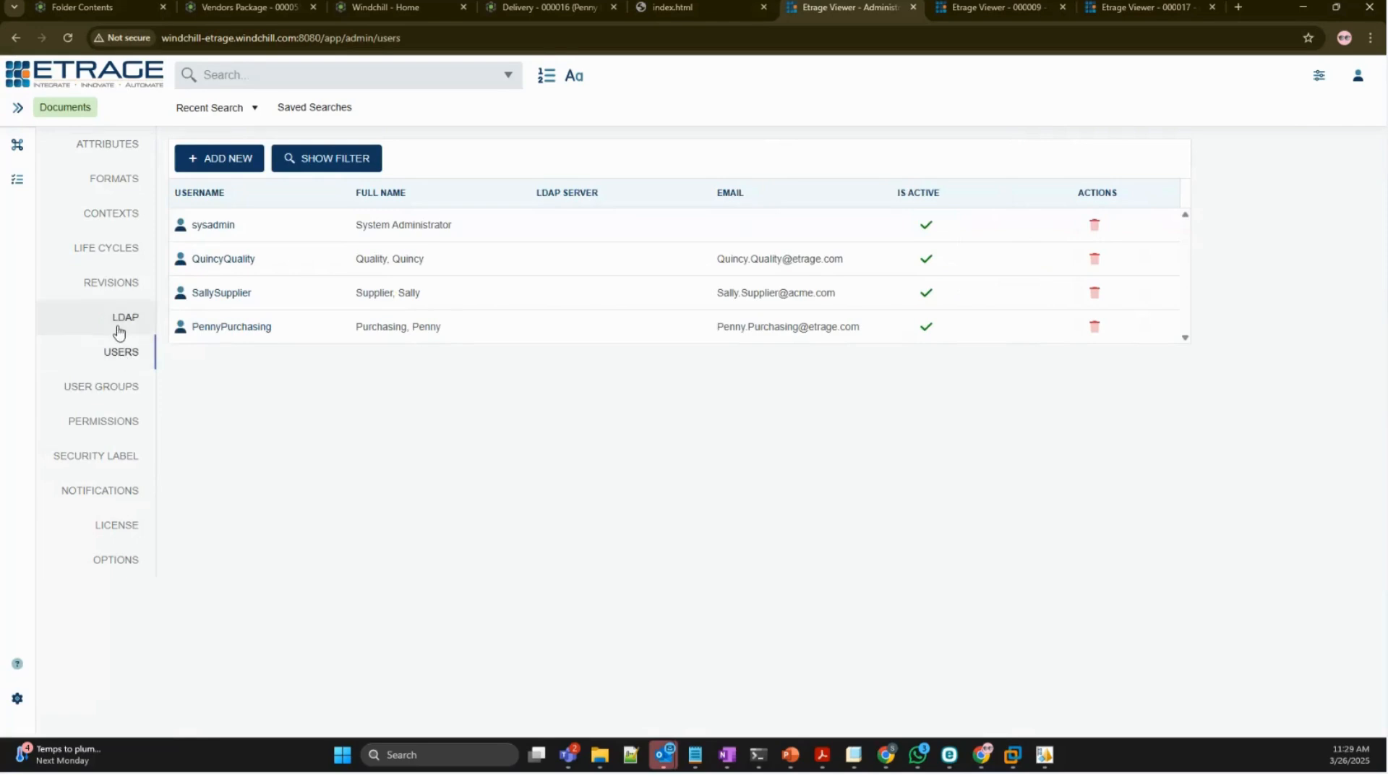
{"action": "left_click", "coordinate": [118, 426]}
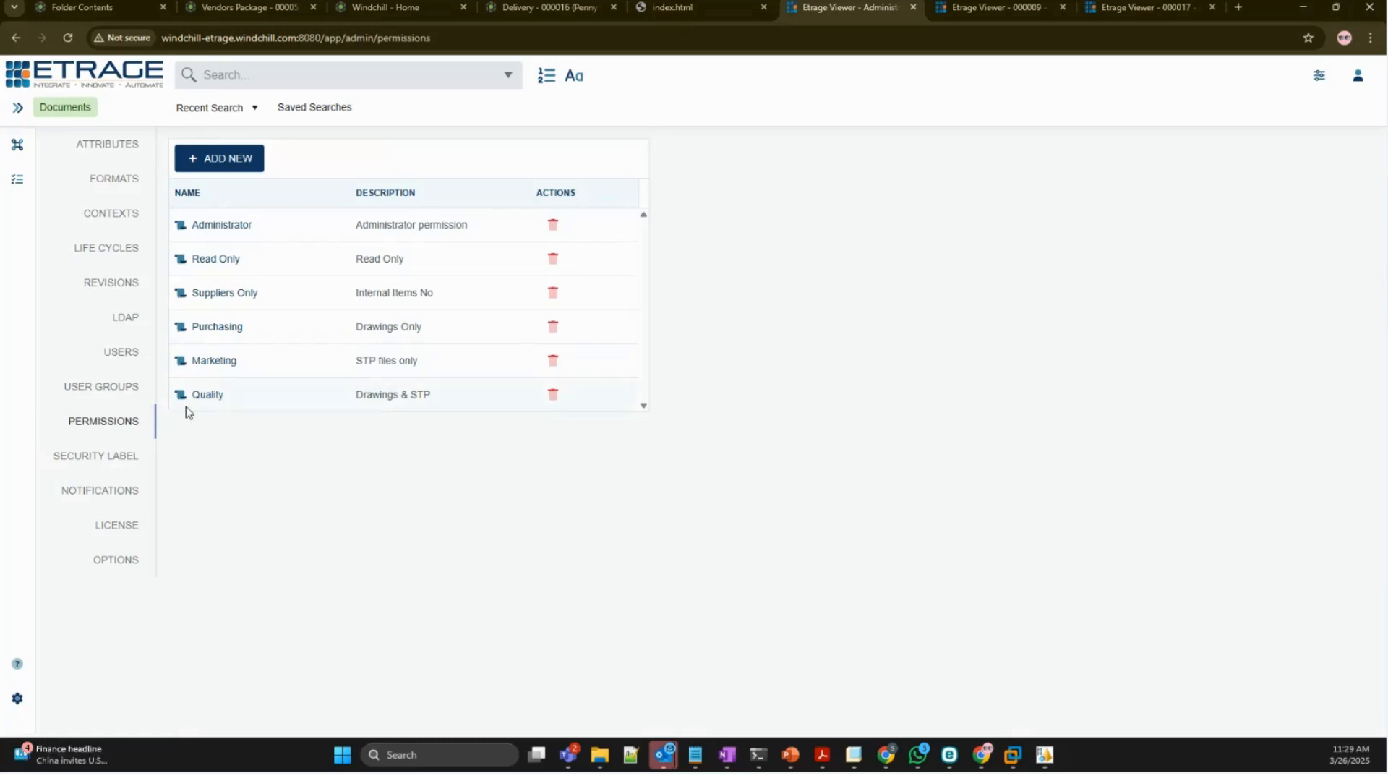
{"action": "left_click", "coordinate": [105, 464]}
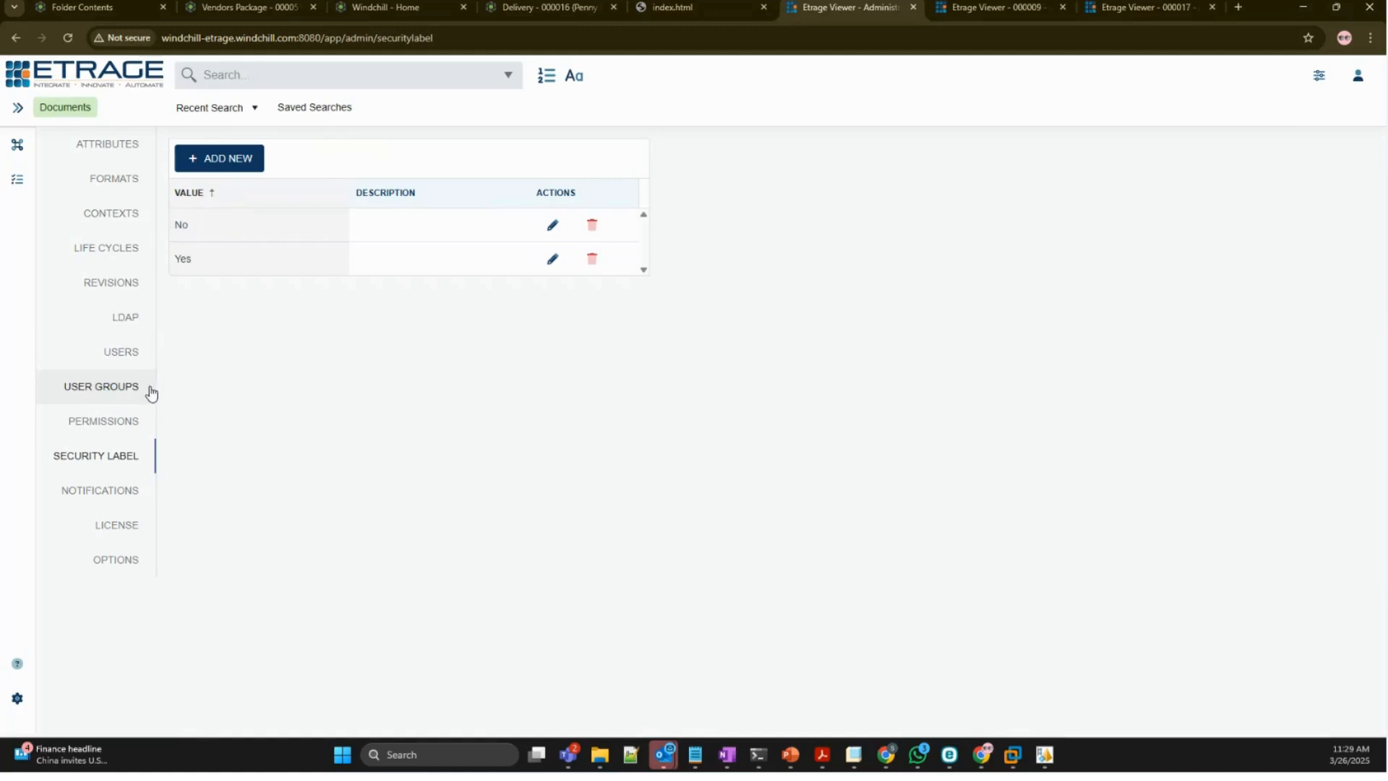
- Return to the user list and the permissions list, and open the Purchasing permission to view its settings
{"action": "left_click", "coordinate": [119, 359]}
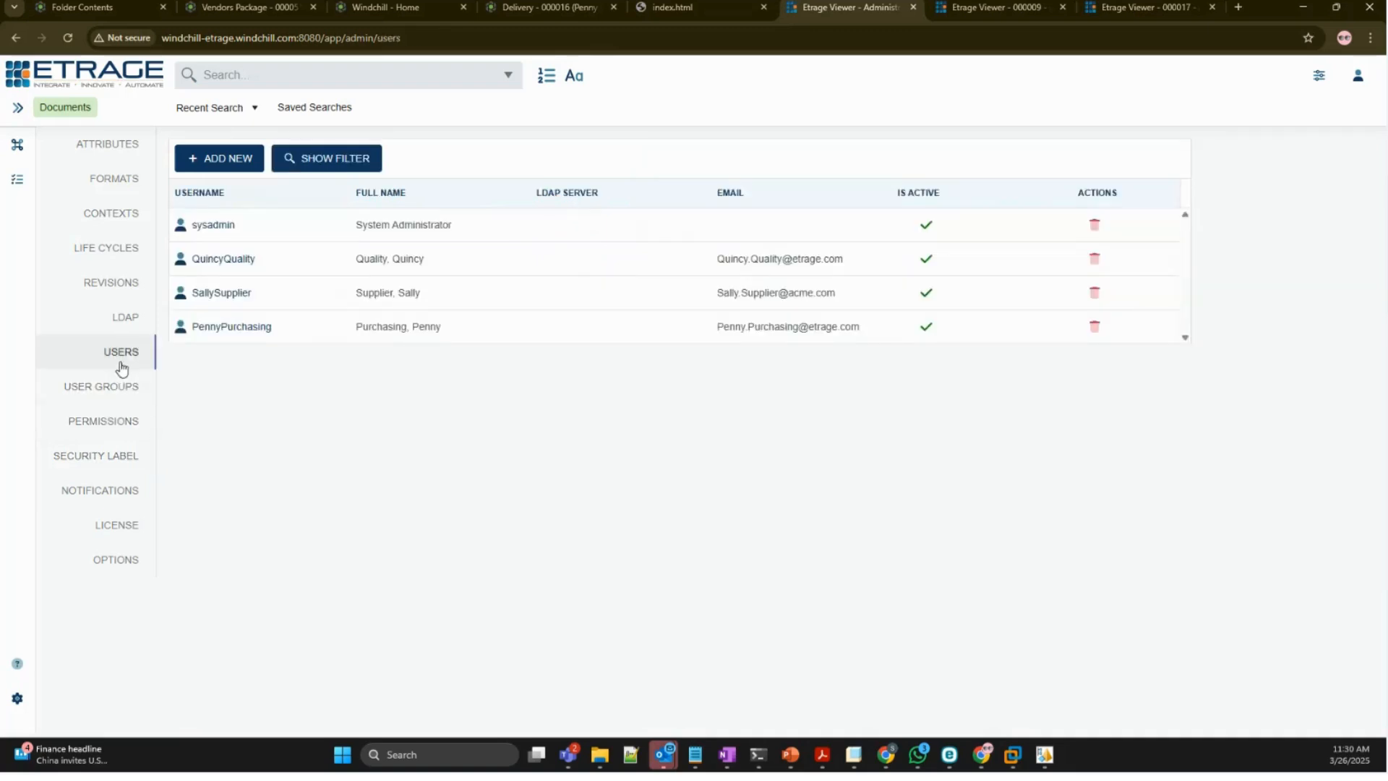
{"action": "left_click", "coordinate": [124, 422]}
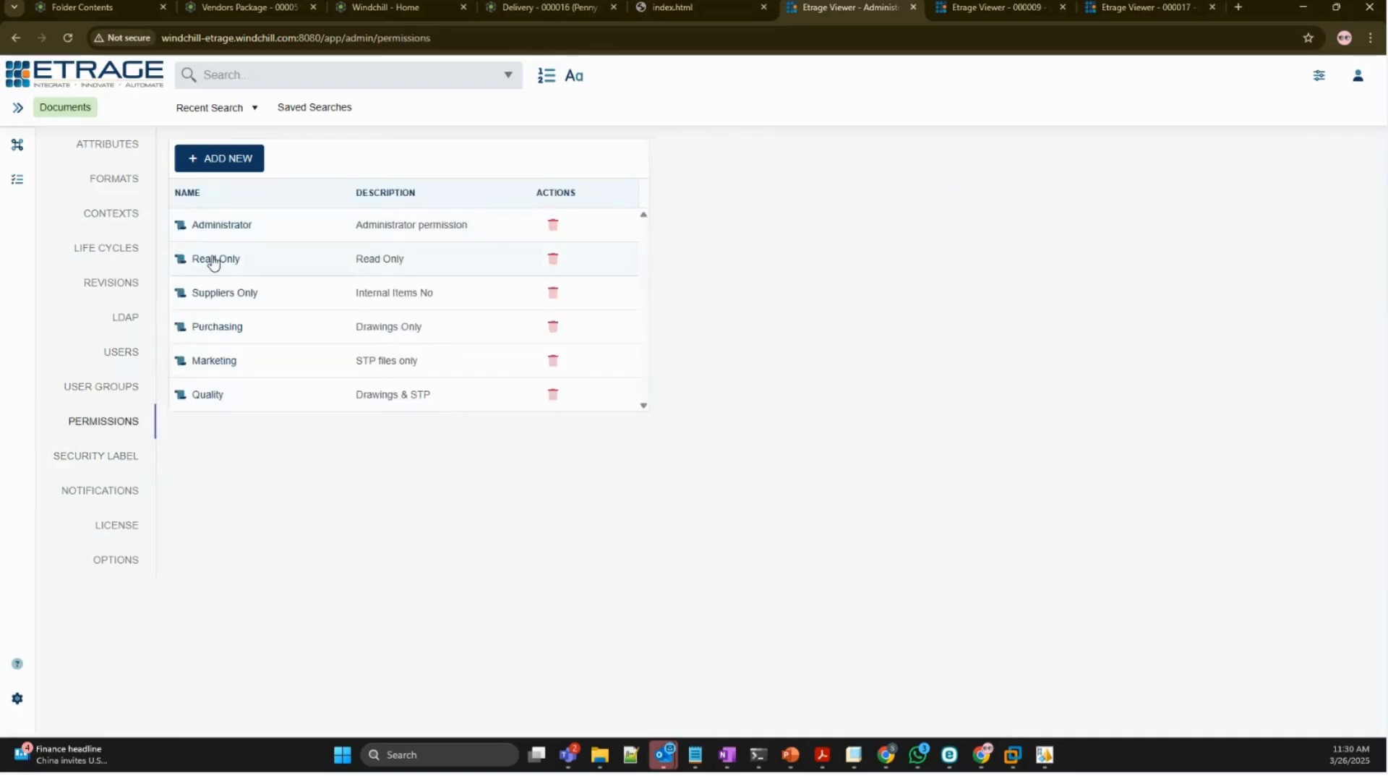
{"action": "left_click", "coordinate": [217, 326]}
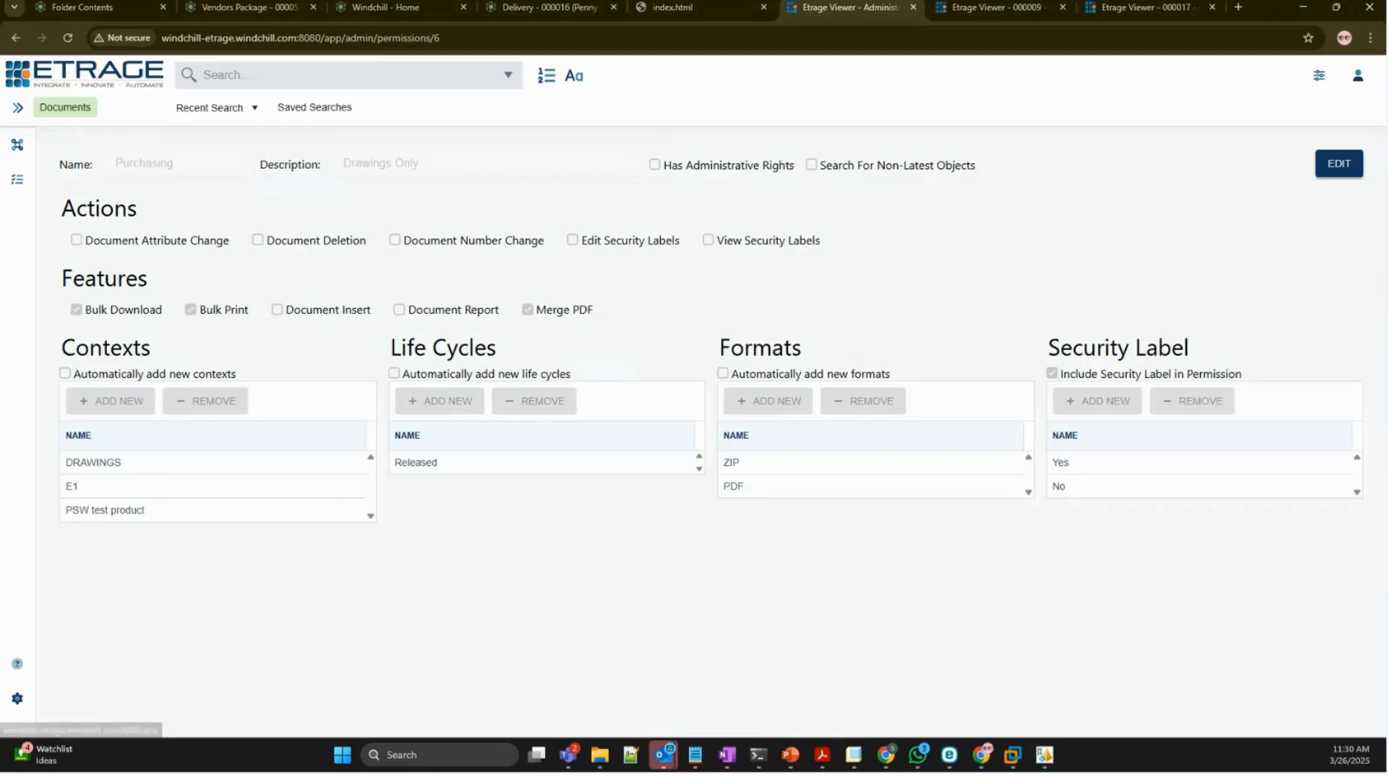
- View the administration options of the viewer and run a blank search from the home page to list all documents
{"action": "left_click", "coordinate": [17, 698]}
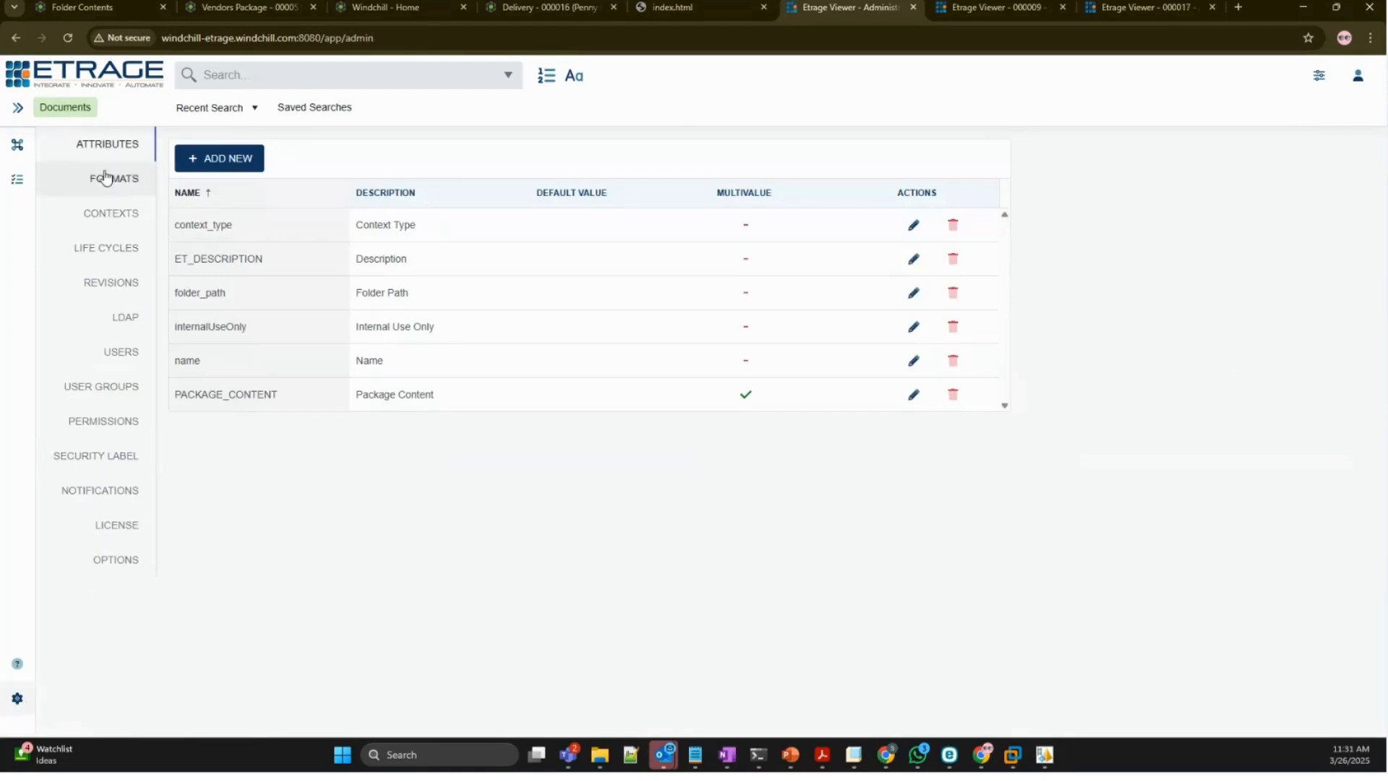
{"action": "left_click", "coordinate": [111, 561]}
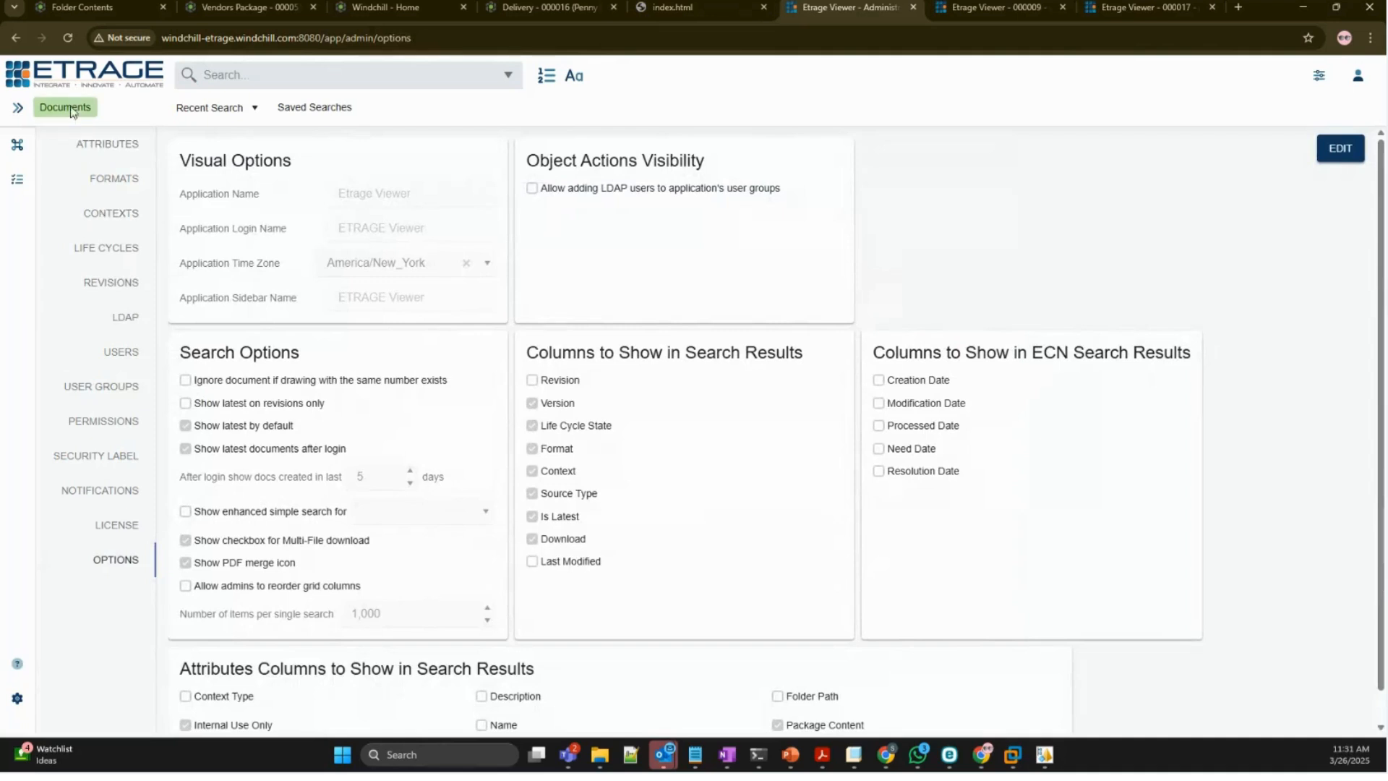
{"action": "left_click", "coordinate": [71, 77]}
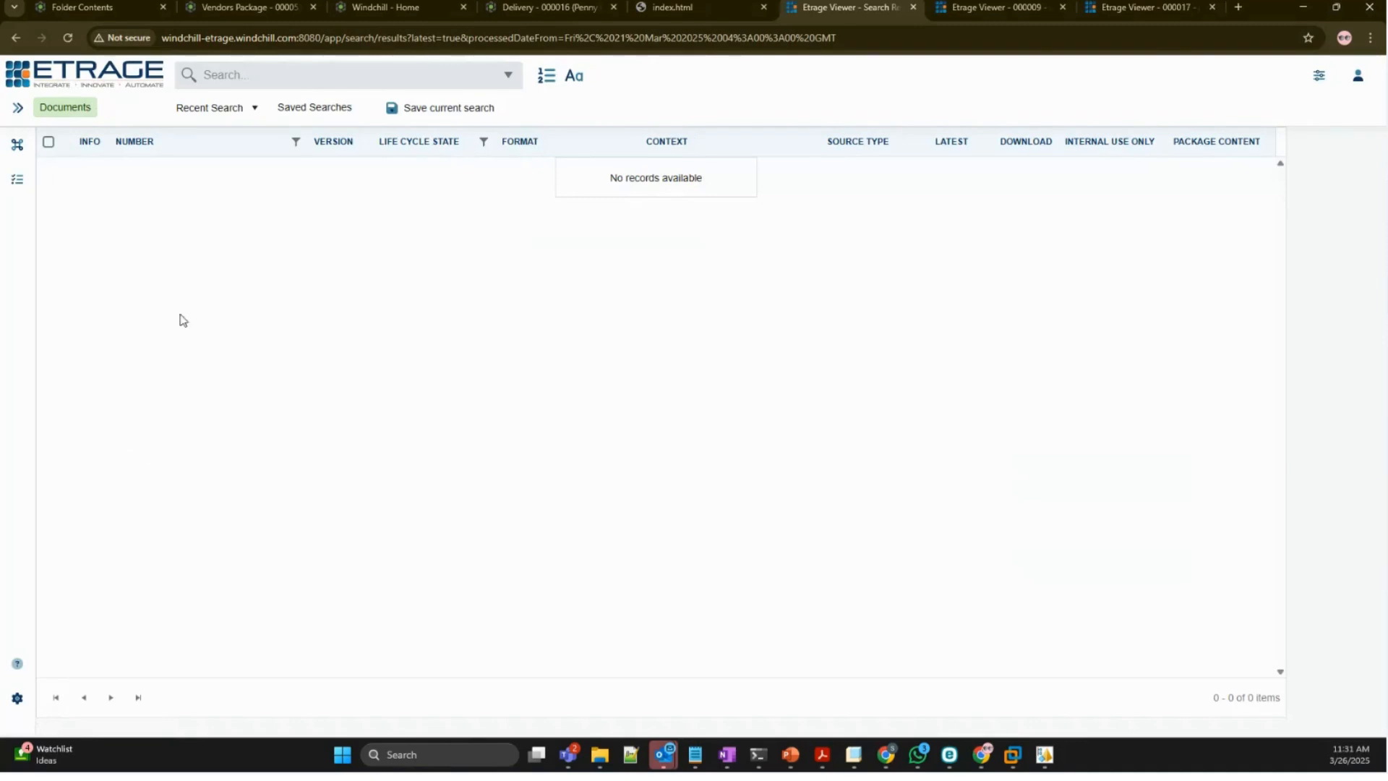
{"action": "left_click", "coordinate": [211, 75]}
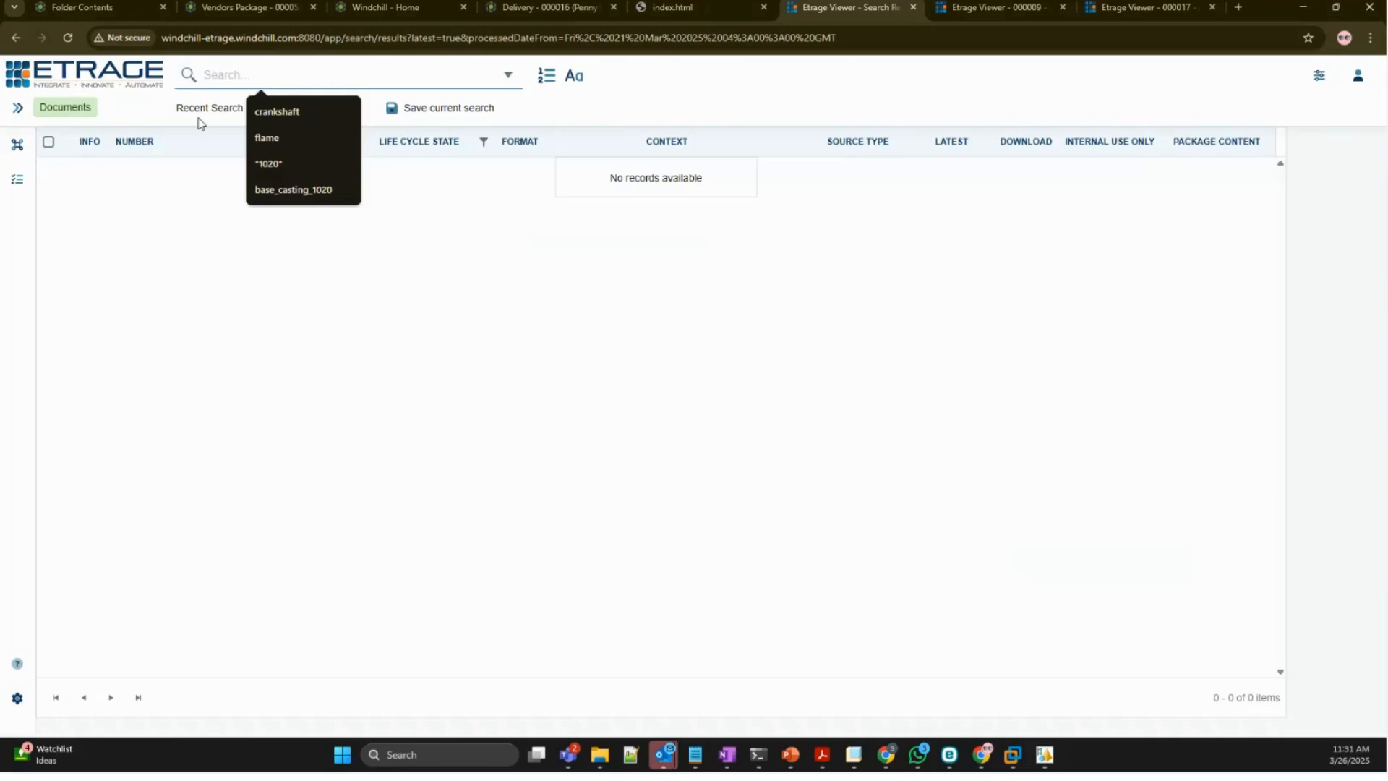
{"action": "key", "text": "Return"}
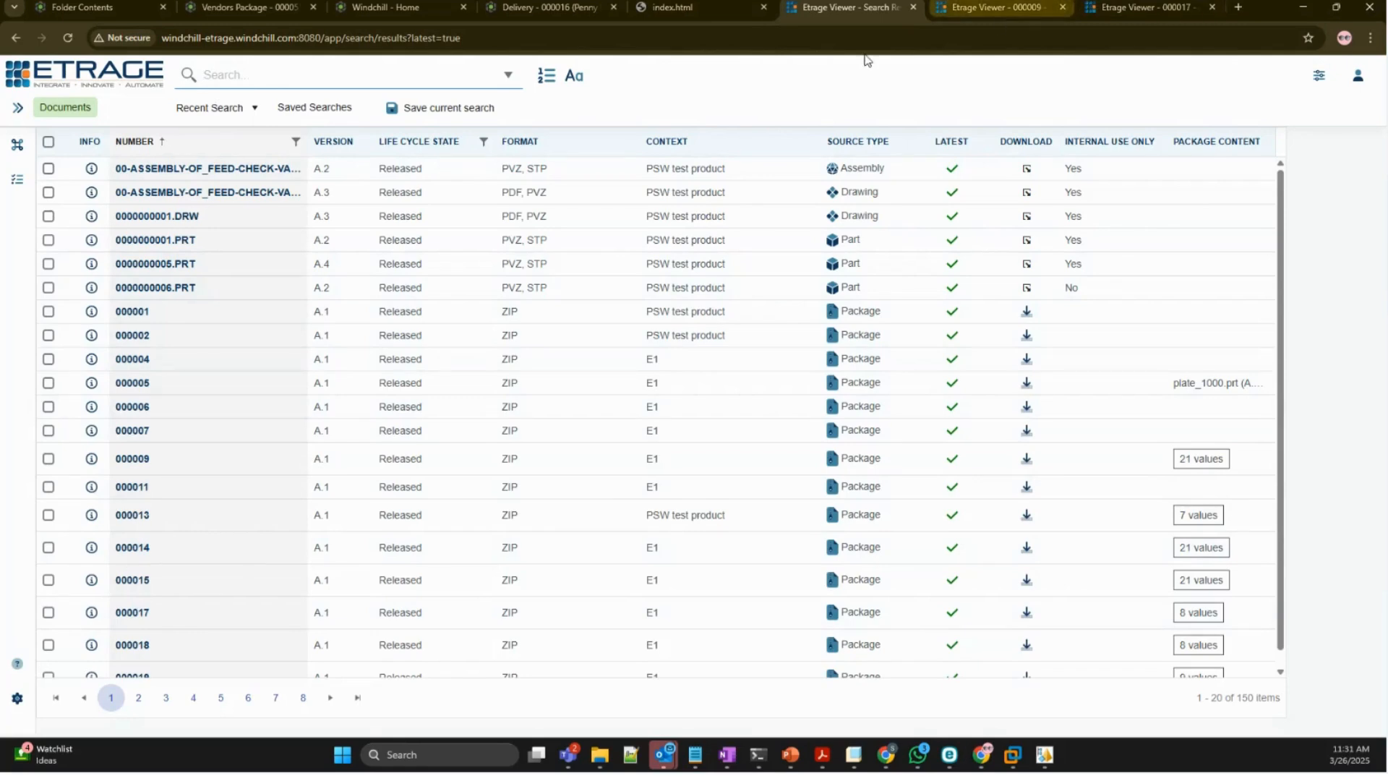
- View the details of package 000009 and examine its full Package Content list, including cover_1000.drw
{"action": "left_click", "coordinate": [965, 9]}
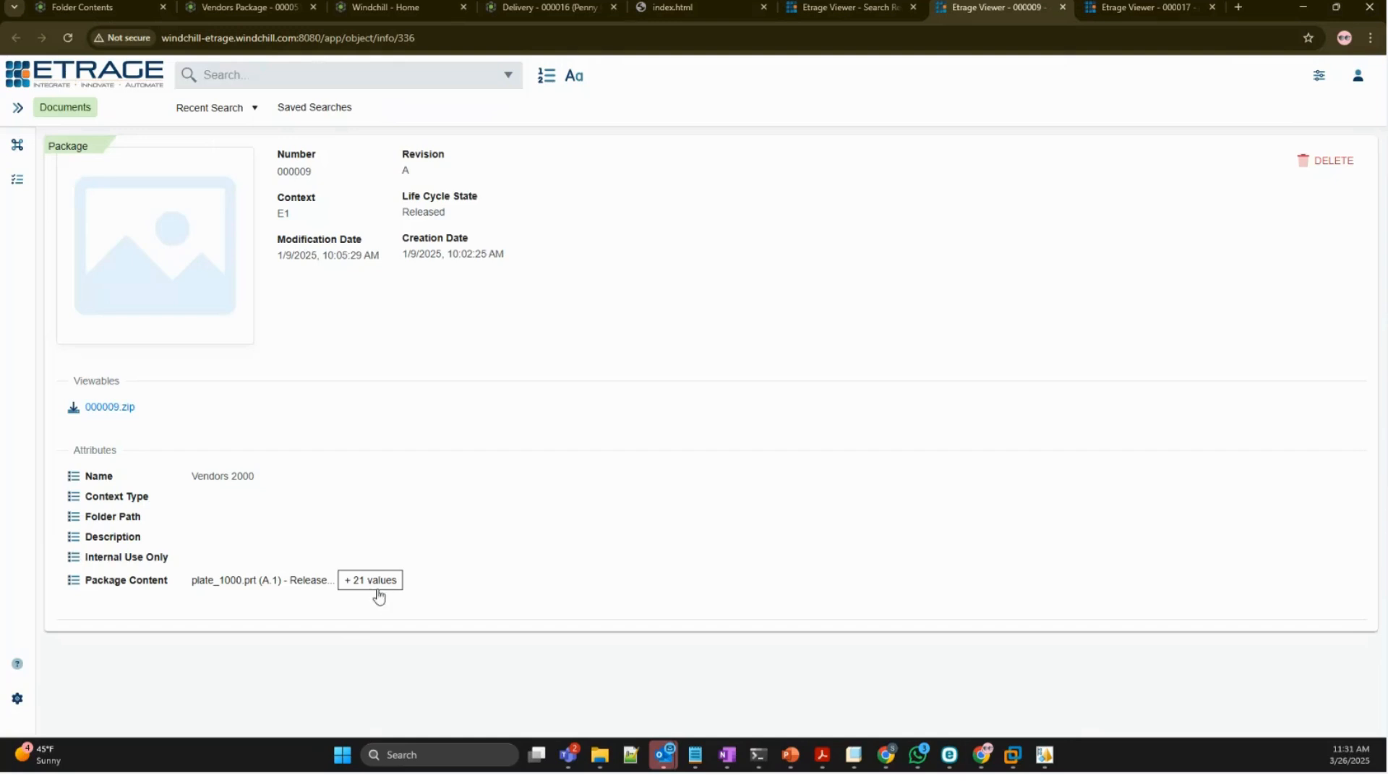
{"action": "left_click", "coordinate": [377, 593]}
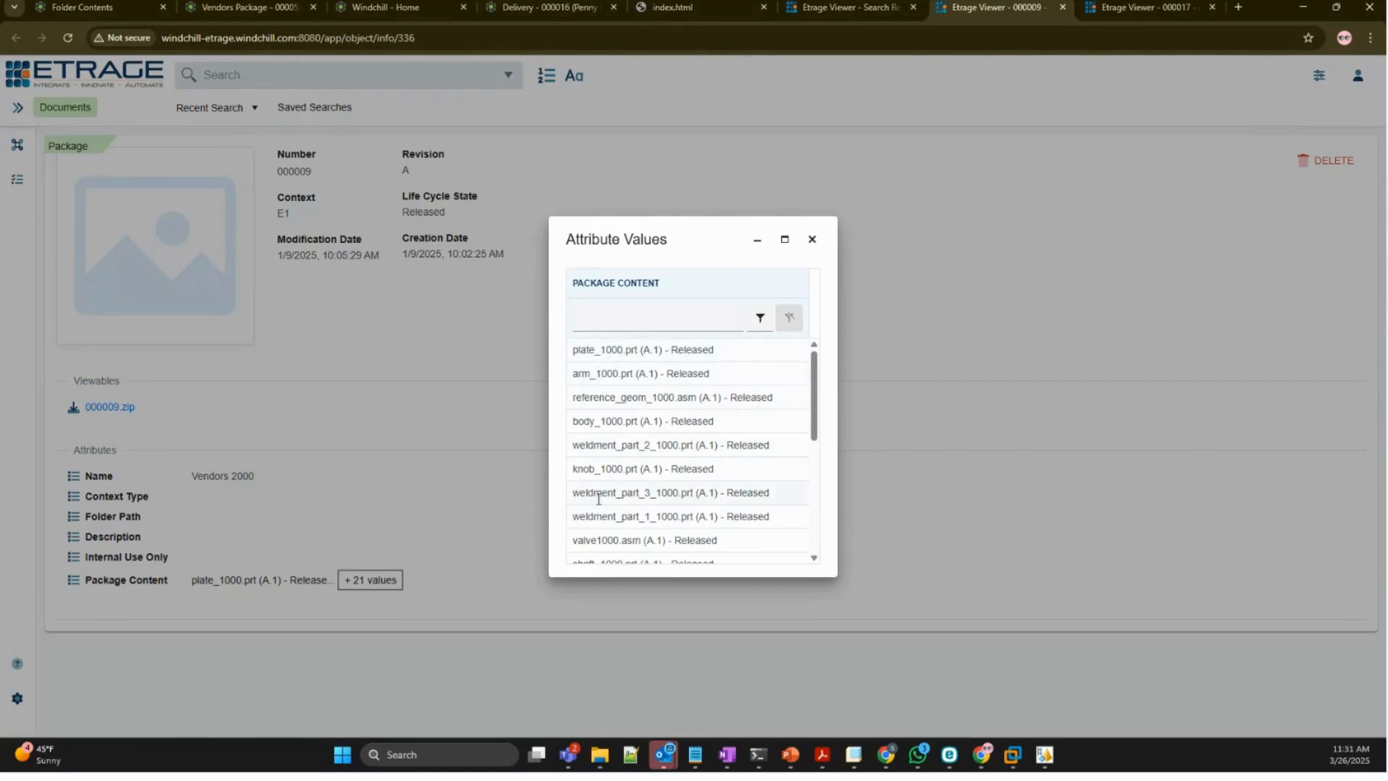
{"action": "scroll", "coordinate": [600, 553], "scroll_direction": "down", "scroll_amount": 2}
{"action": "scroll", "coordinate": [599, 539], "scroll_direction": "down", "scroll_amount": 1}
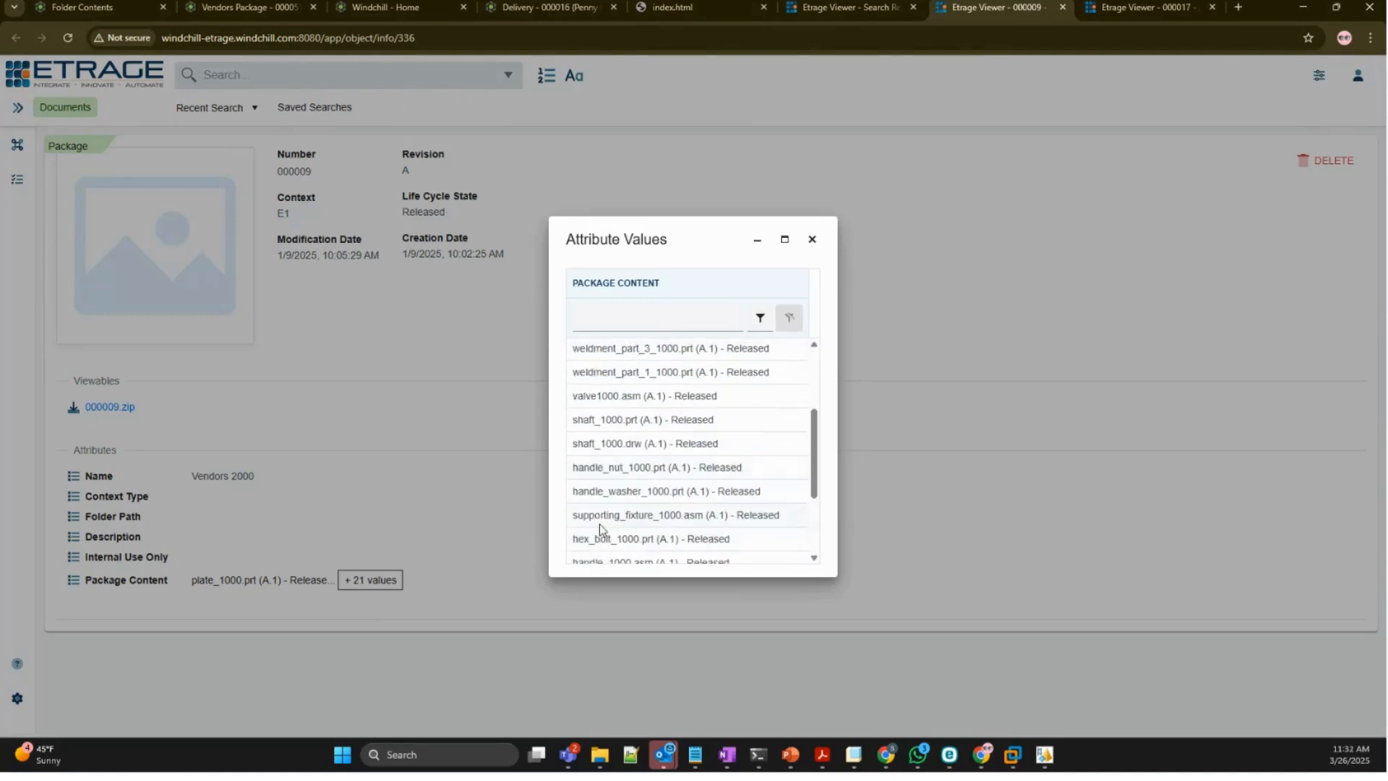
{"action": "scroll", "coordinate": [601, 526], "scroll_direction": "down", "scroll_amount": 3}
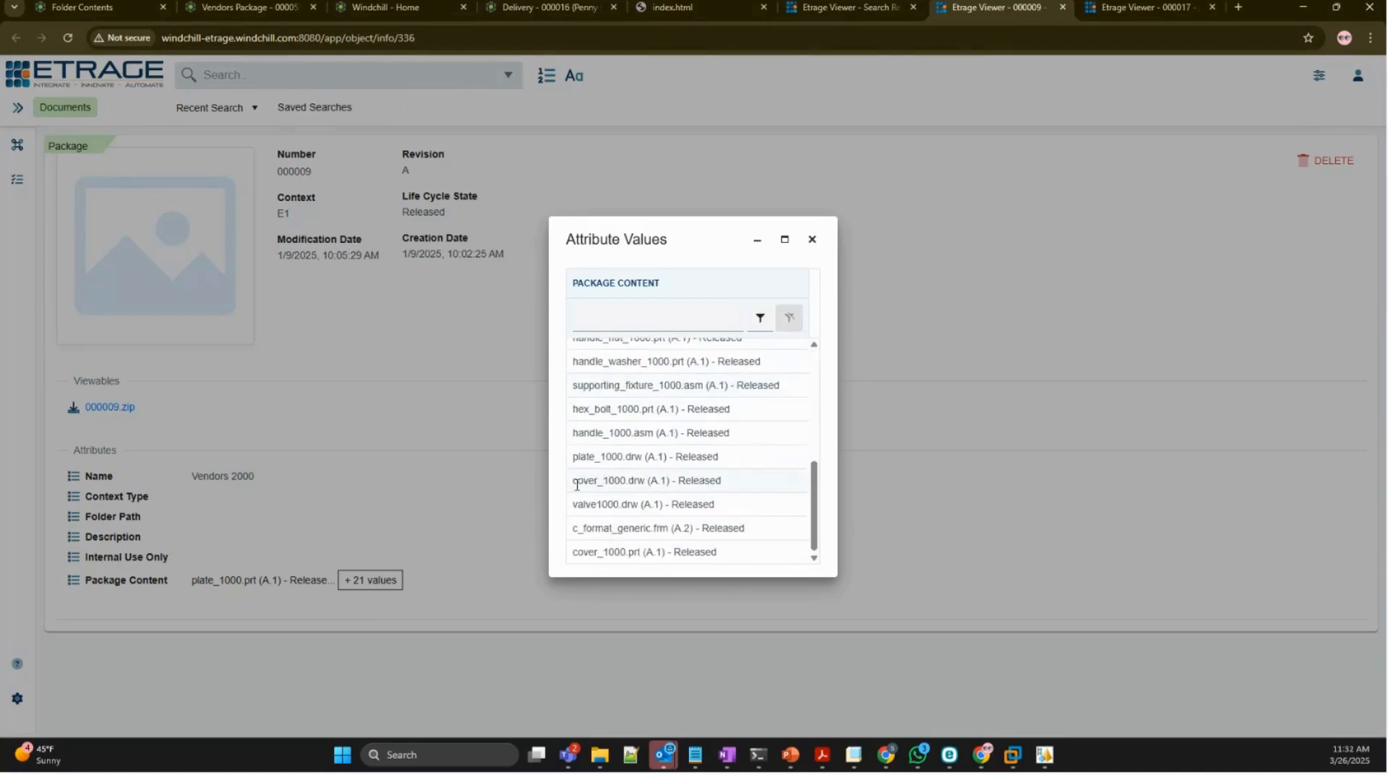
{"action": "left_click_drag", "start_coordinate": [572, 481], "coordinate": [670, 482]}
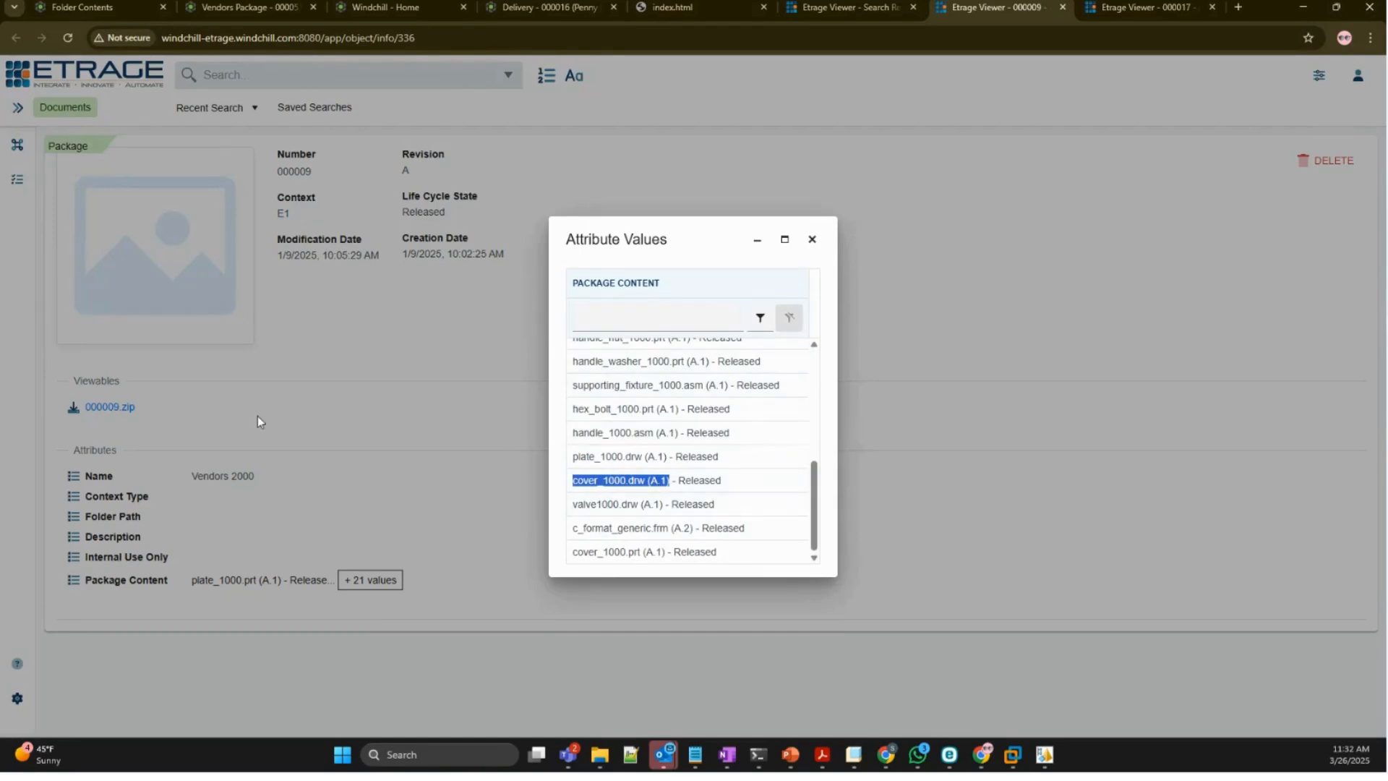
{"action": "left_click", "coordinate": [811, 238]}
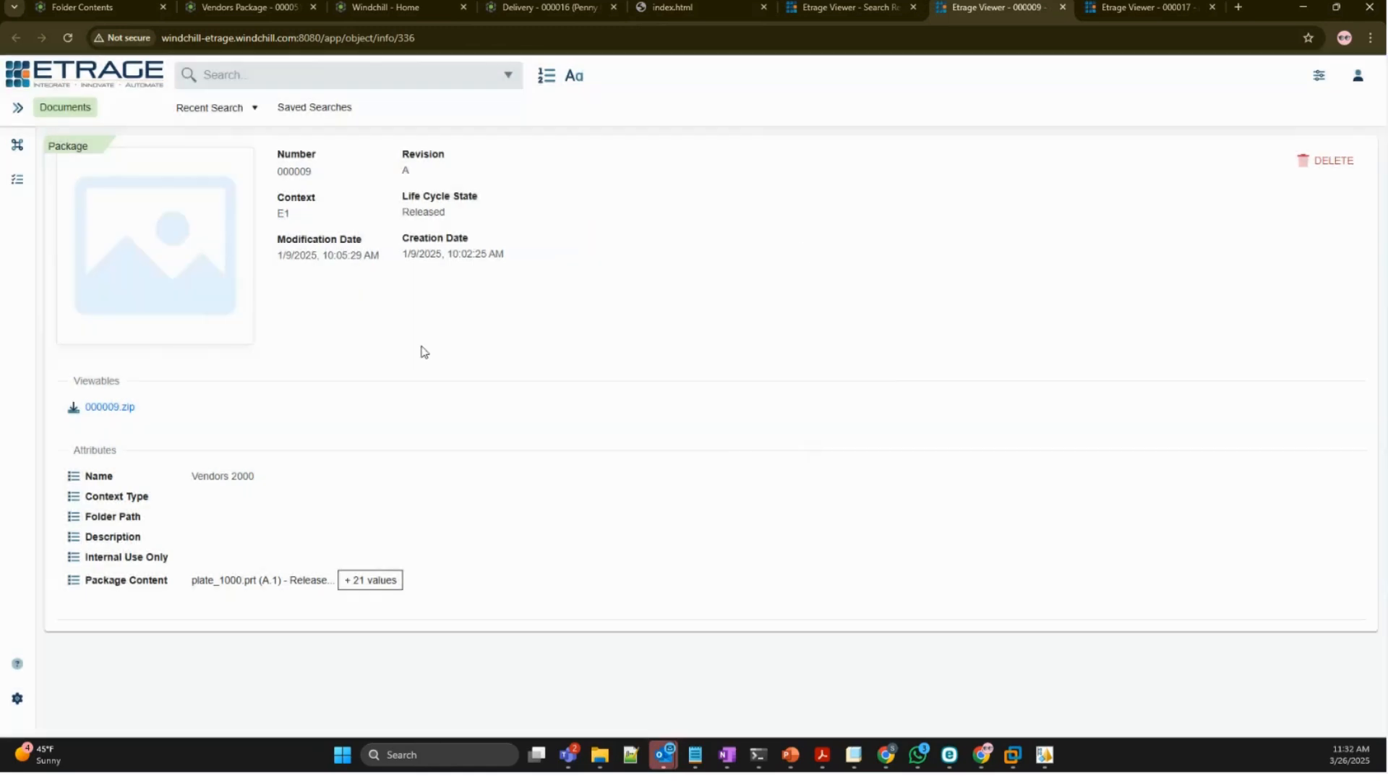
- Download 000009.zip from the package's viewables, keep the file and open the archive
{"action": "left_click", "coordinate": [110, 408]}
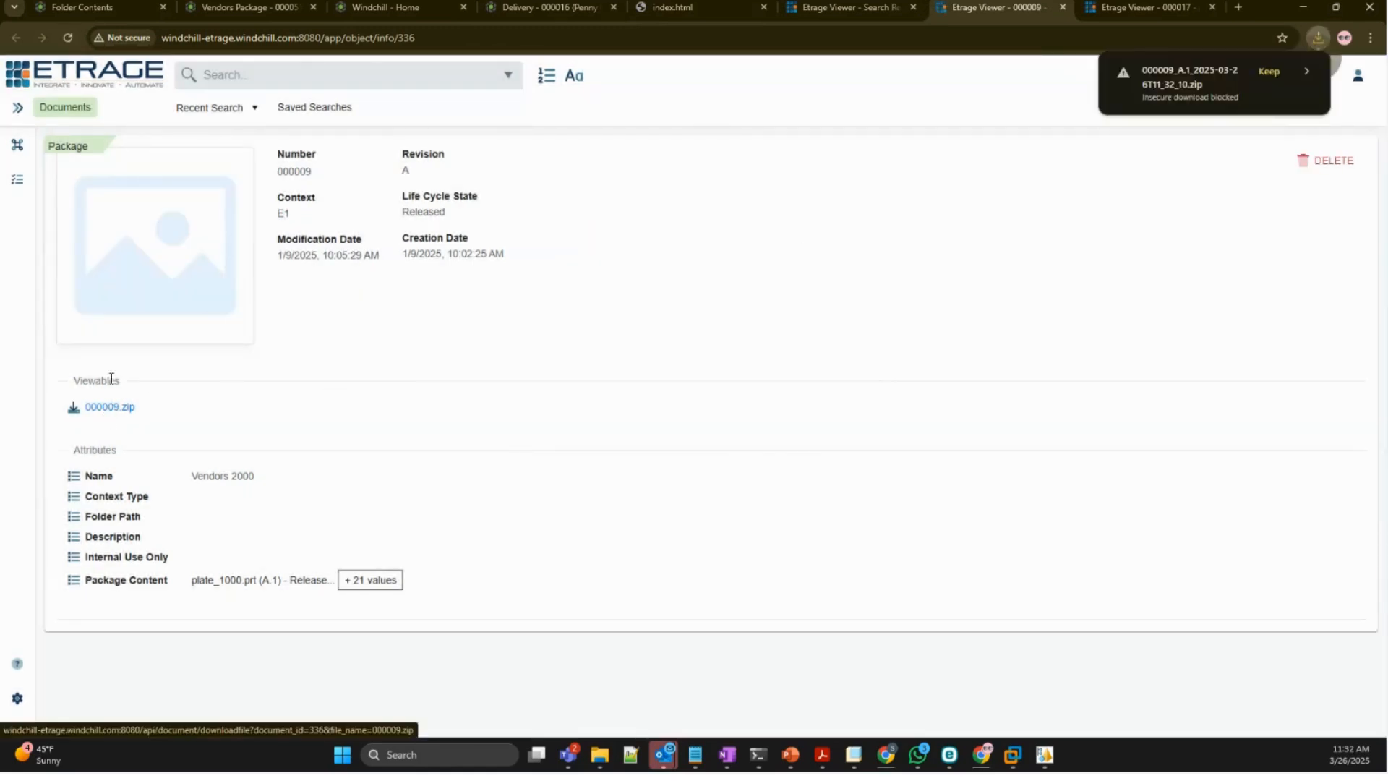
{"action": "left_click", "coordinate": [1269, 71]}
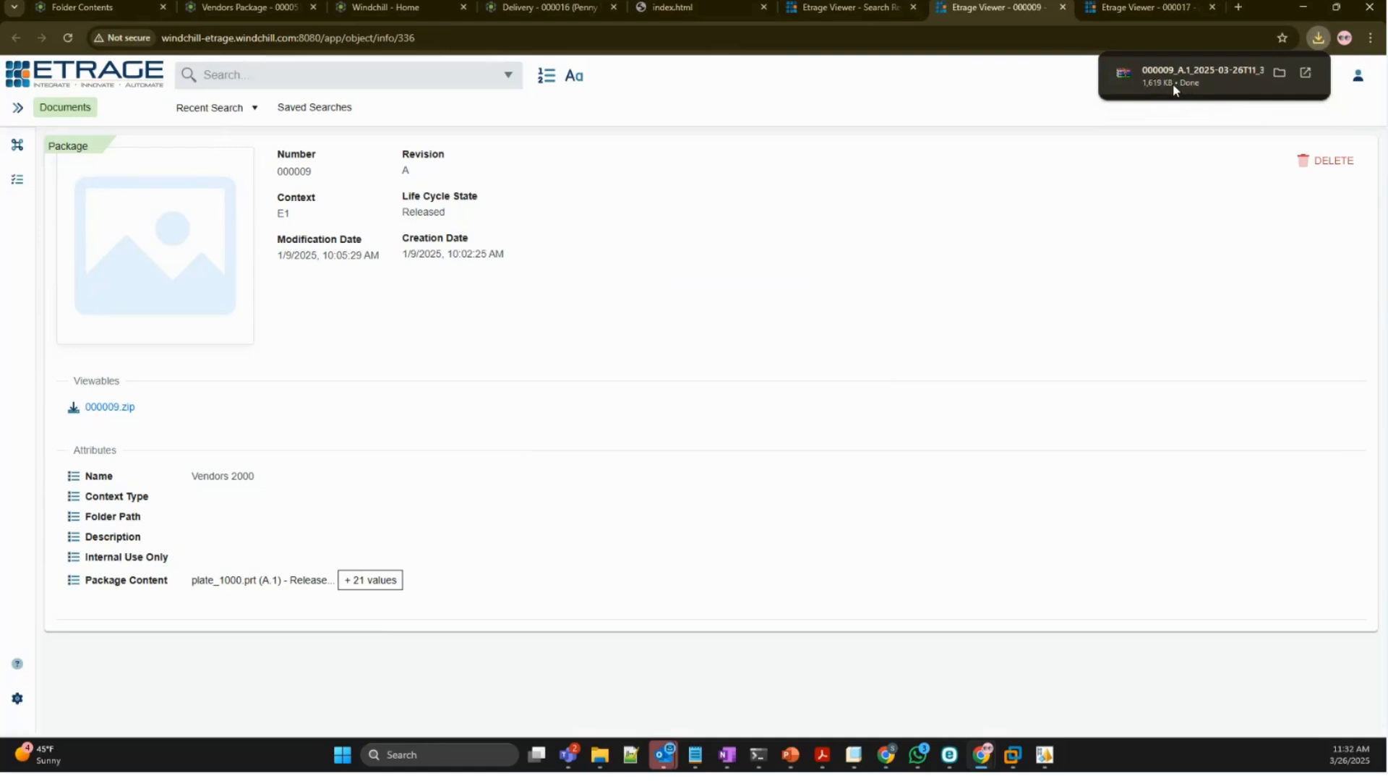
{"action": "left_click", "coordinate": [1172, 84]}
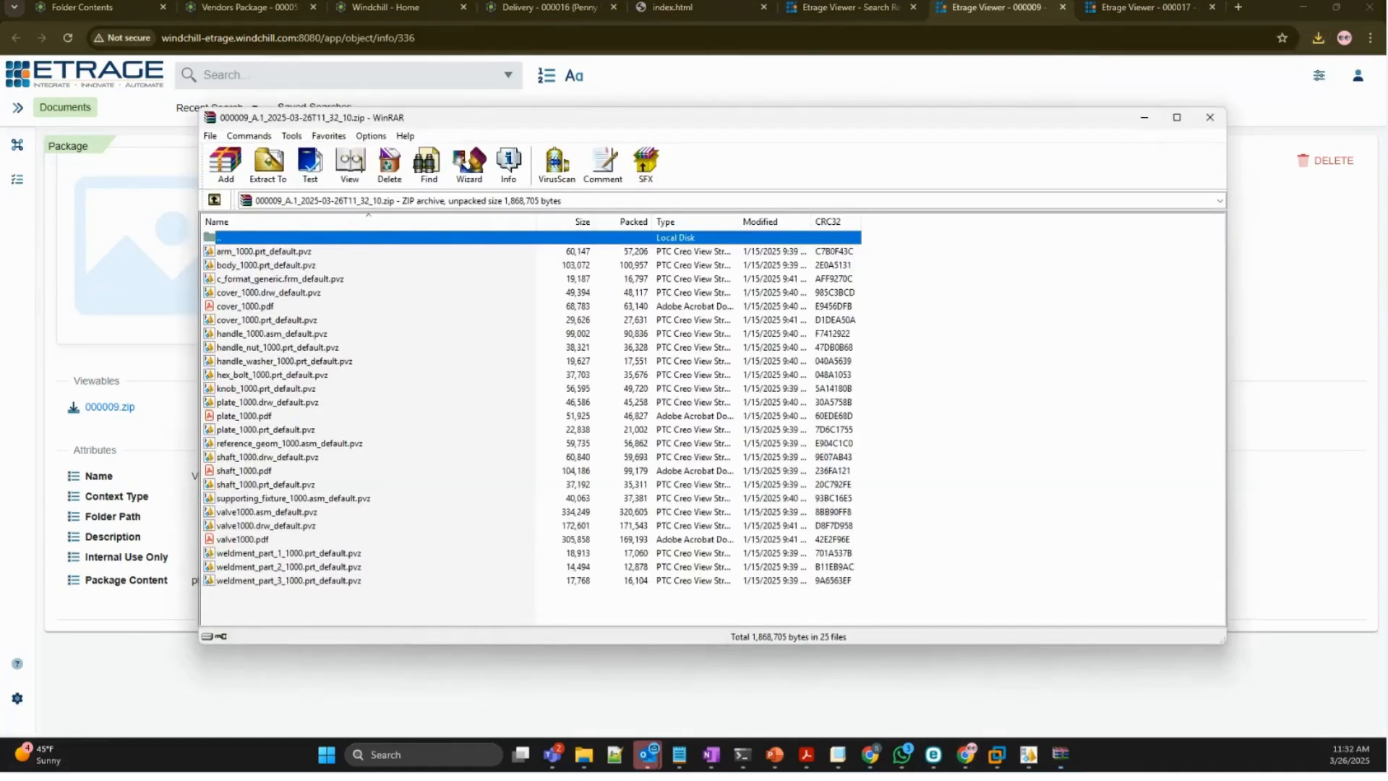
- Examine the drawing PDFs in the archive: cover_1000.pdf, plate_1000.pdf, shaft_1000.pdf and valve1000.pdf
{"action": "left_click", "coordinate": [258, 307]}
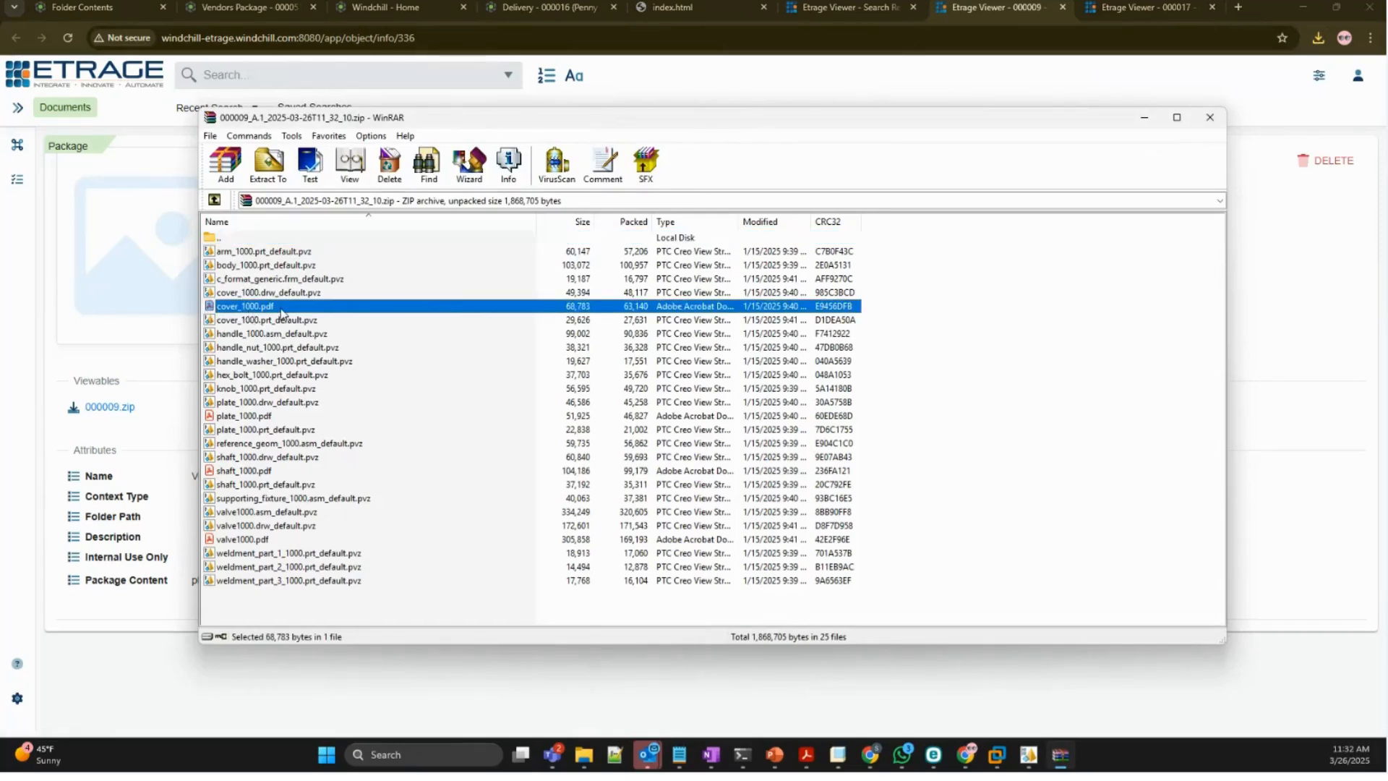
{"action": "left_click", "coordinate": [258, 417]}
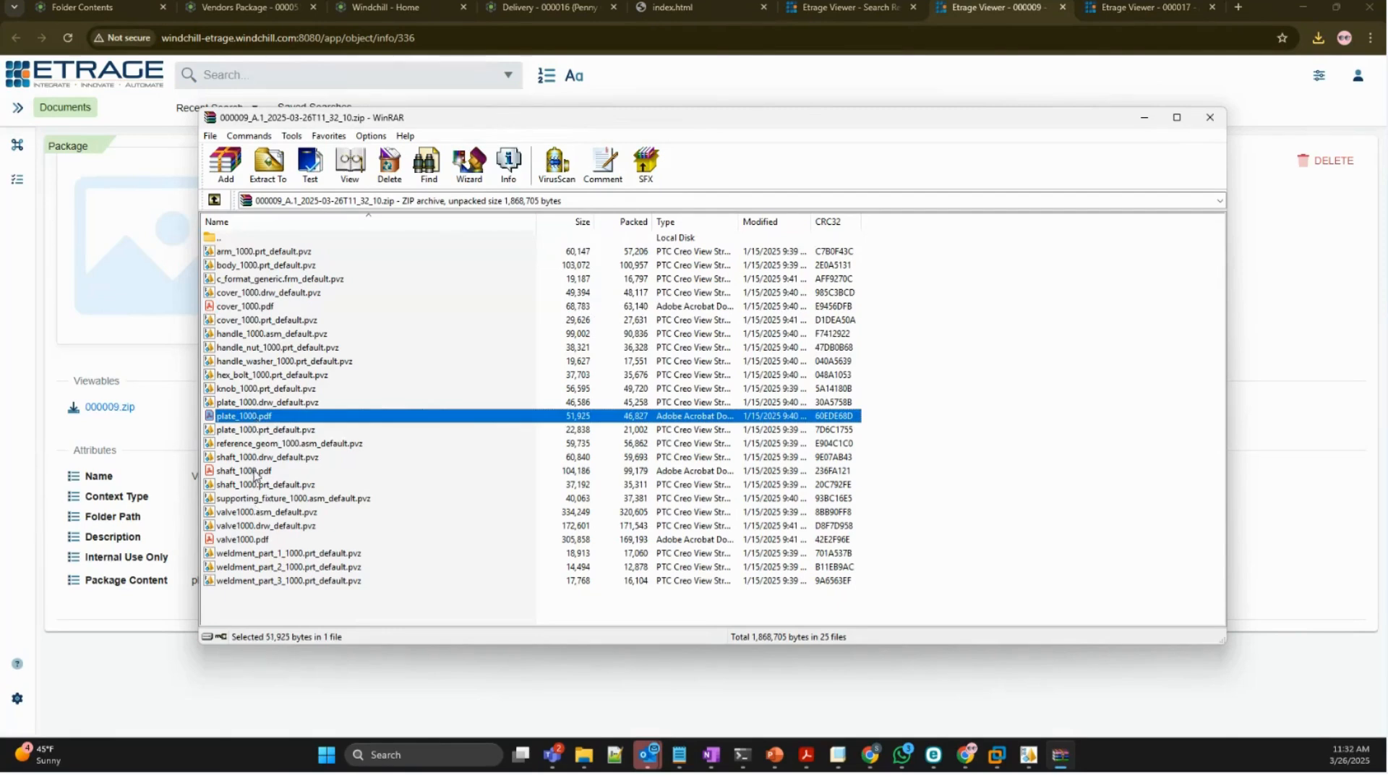
{"action": "left_click", "coordinate": [254, 472]}
{"action": "left_click", "coordinate": [253, 540]}
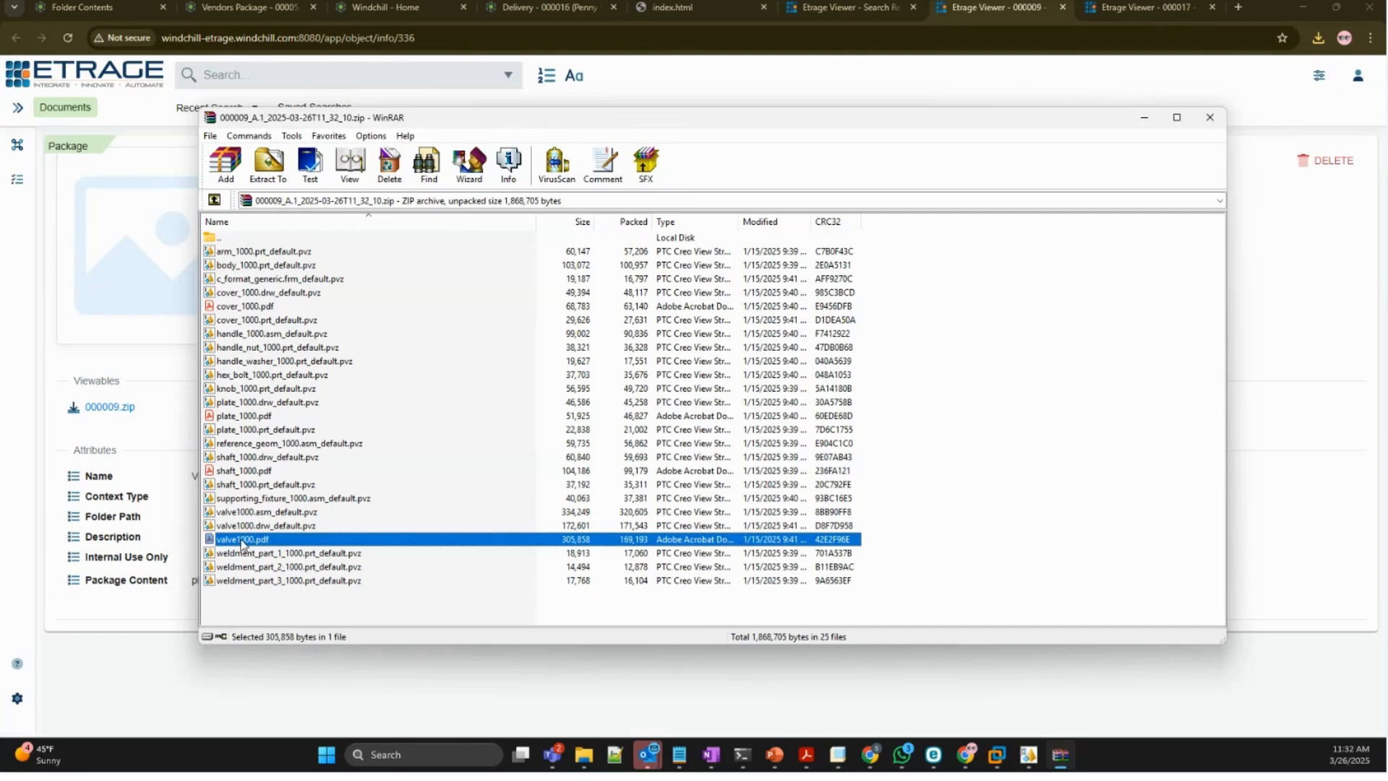
{"action": "left_click", "coordinate": [250, 472]}
{"action": "left_click", "coordinate": [262, 419]}
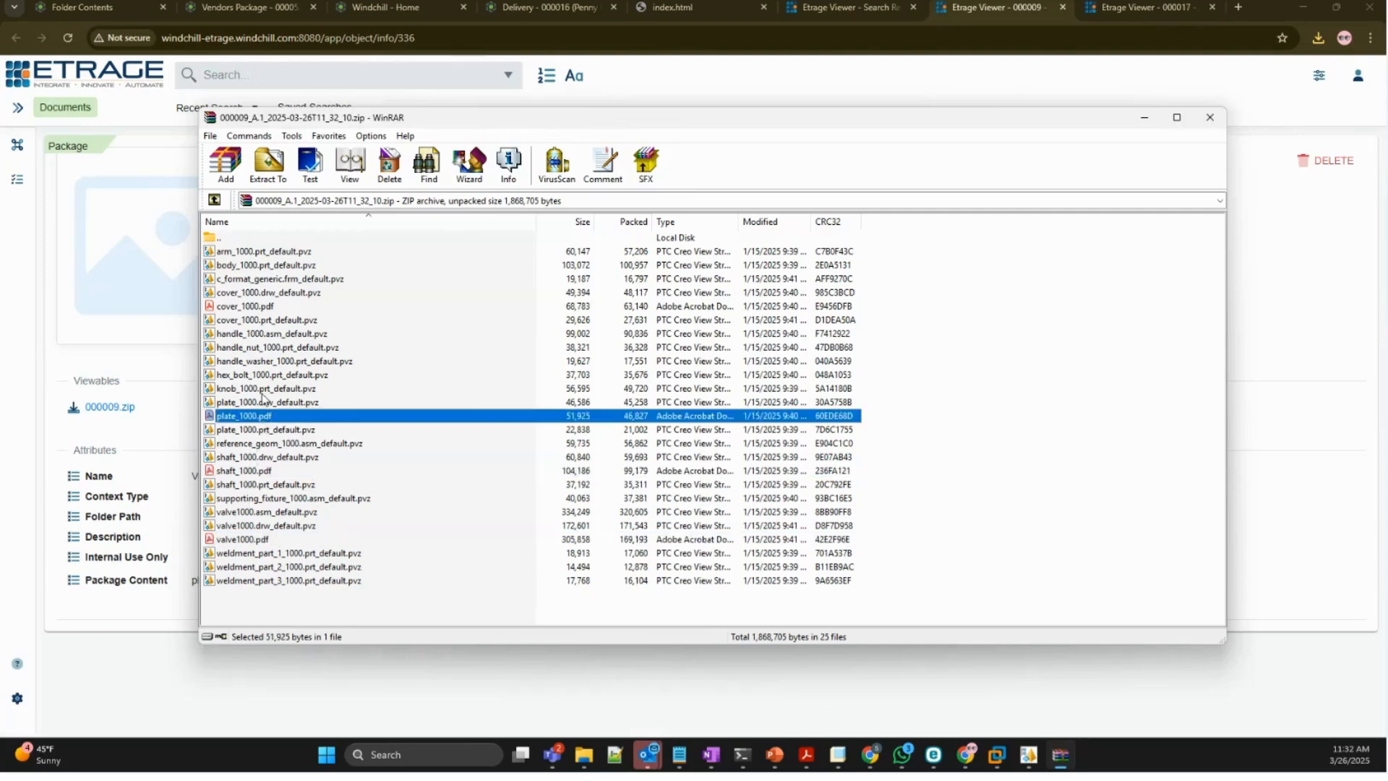
{"action": "left_click", "coordinate": [264, 307]}
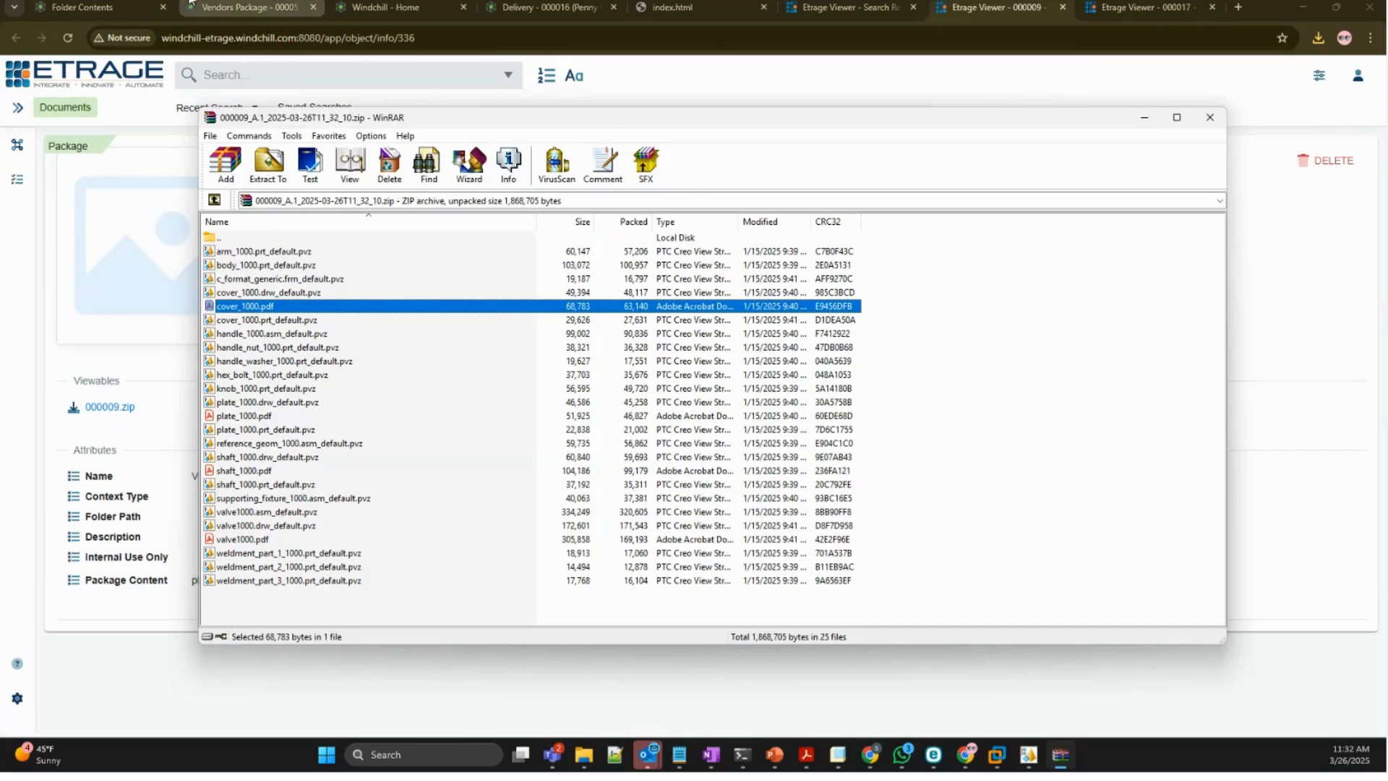
- In the Light Pole folder of product E1, set light_pole_asm_1020.drw and its dependents to In Work, excluding c_format_generic.frm
{"action": "left_click", "coordinate": [112, 5]}
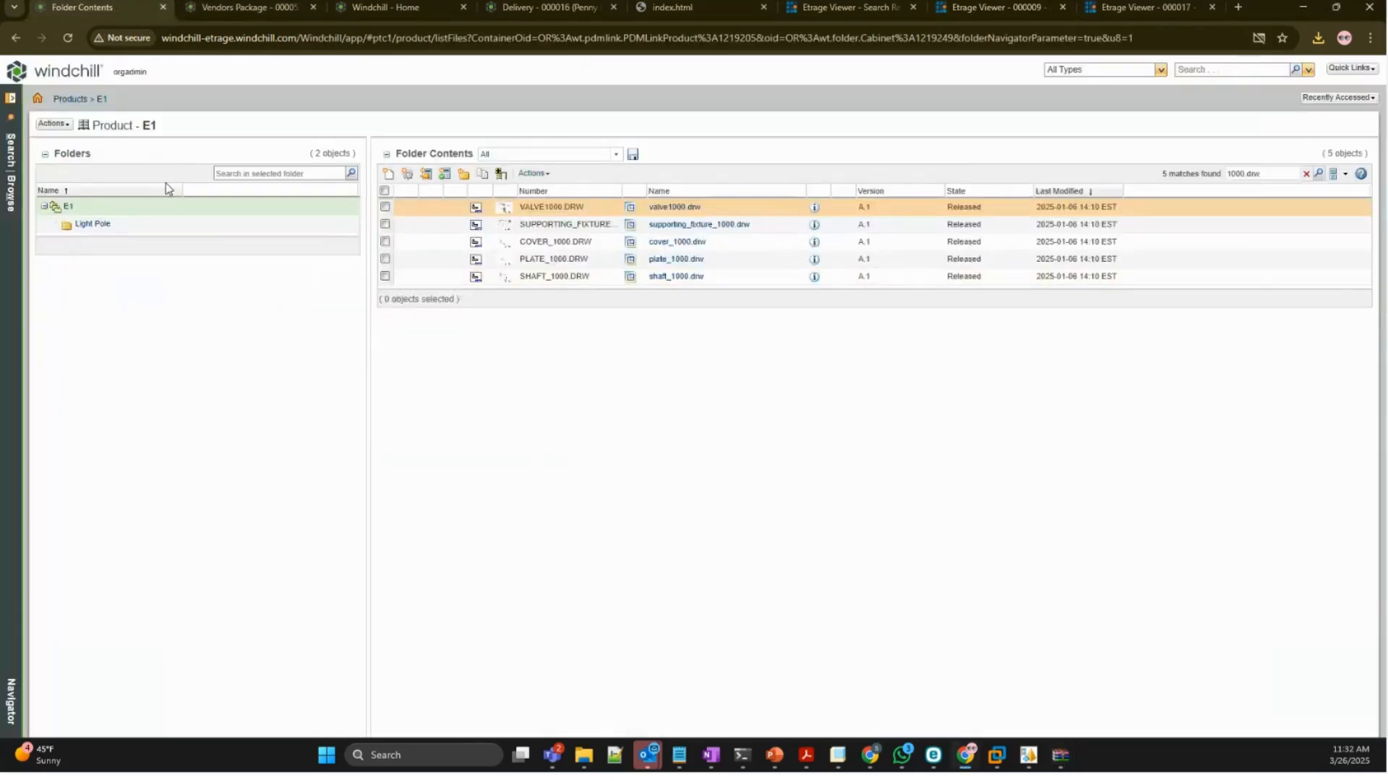
{"action": "left_click", "coordinate": [99, 225]}
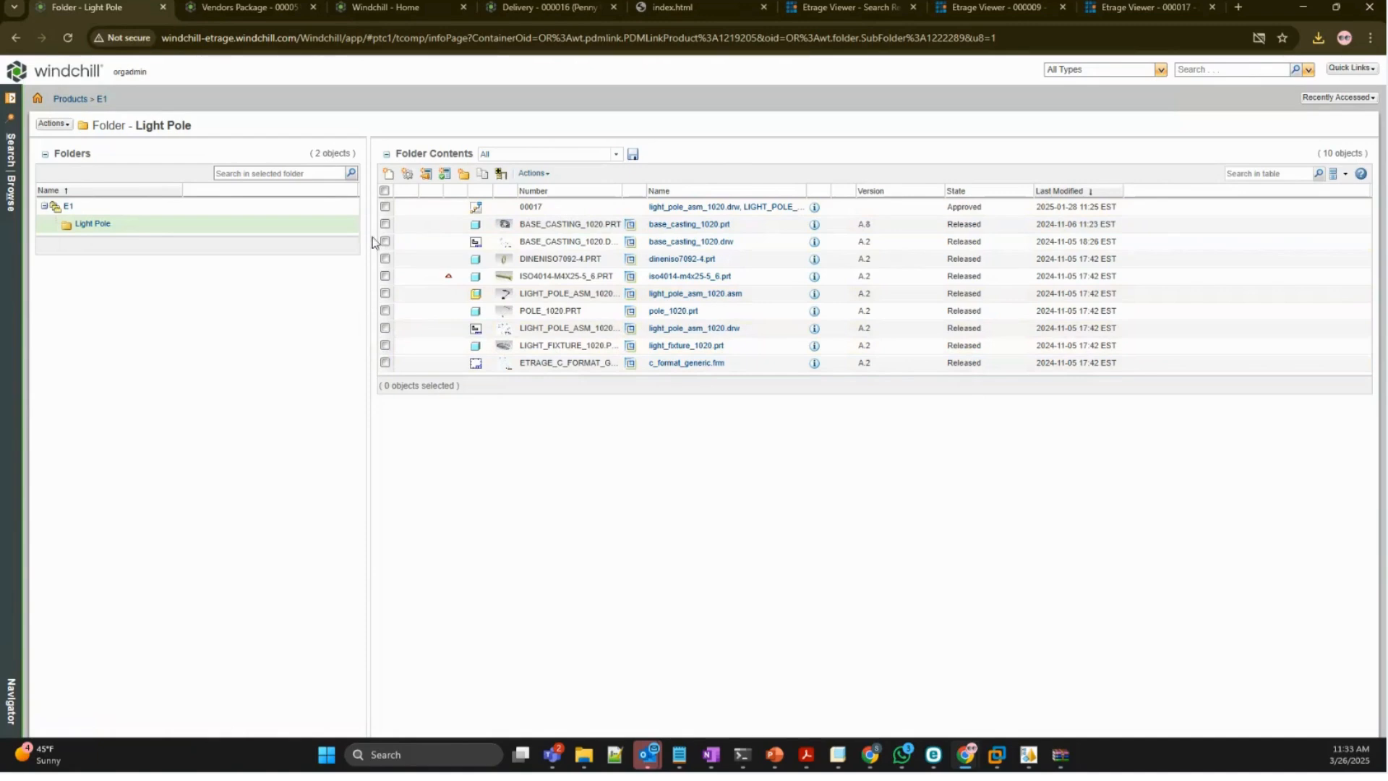
{"action": "left_click", "coordinate": [385, 329]}
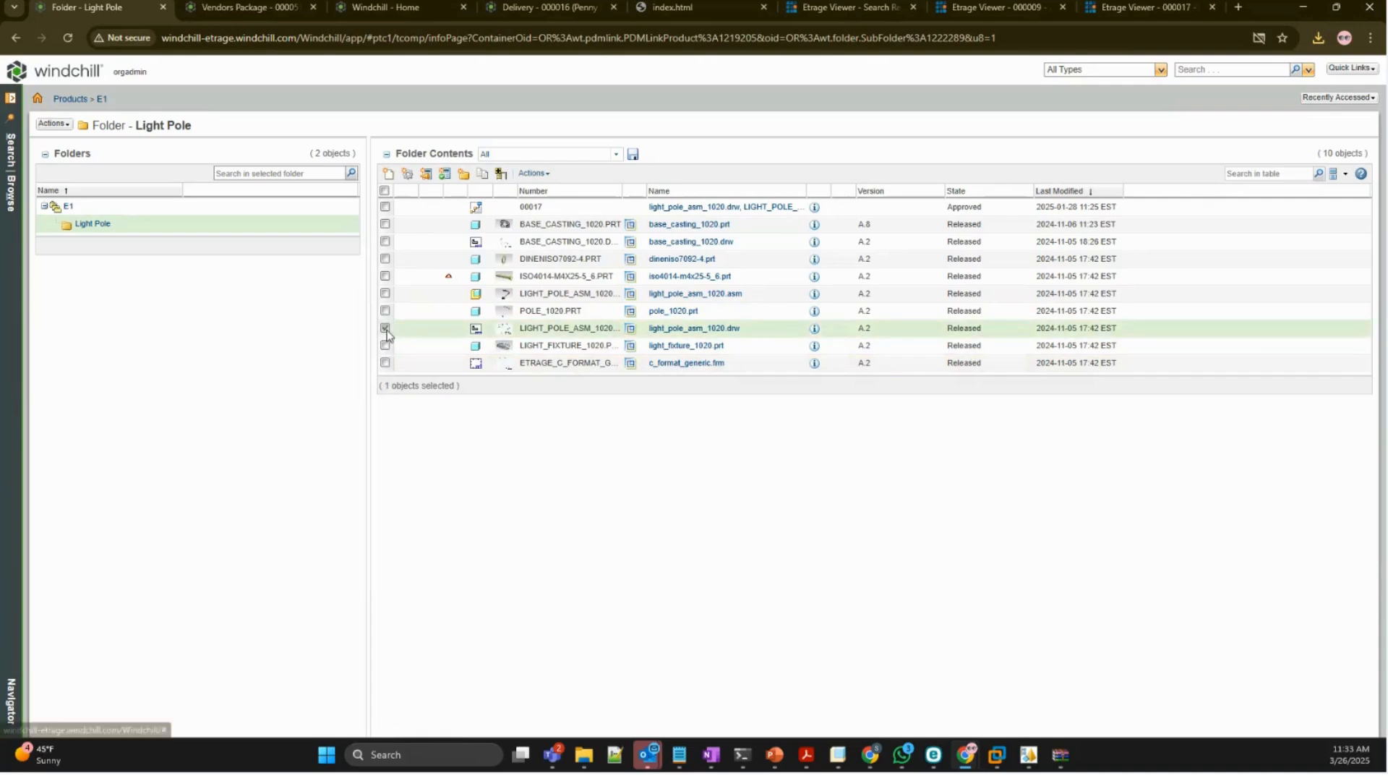
{"action": "left_click", "coordinate": [533, 174]}
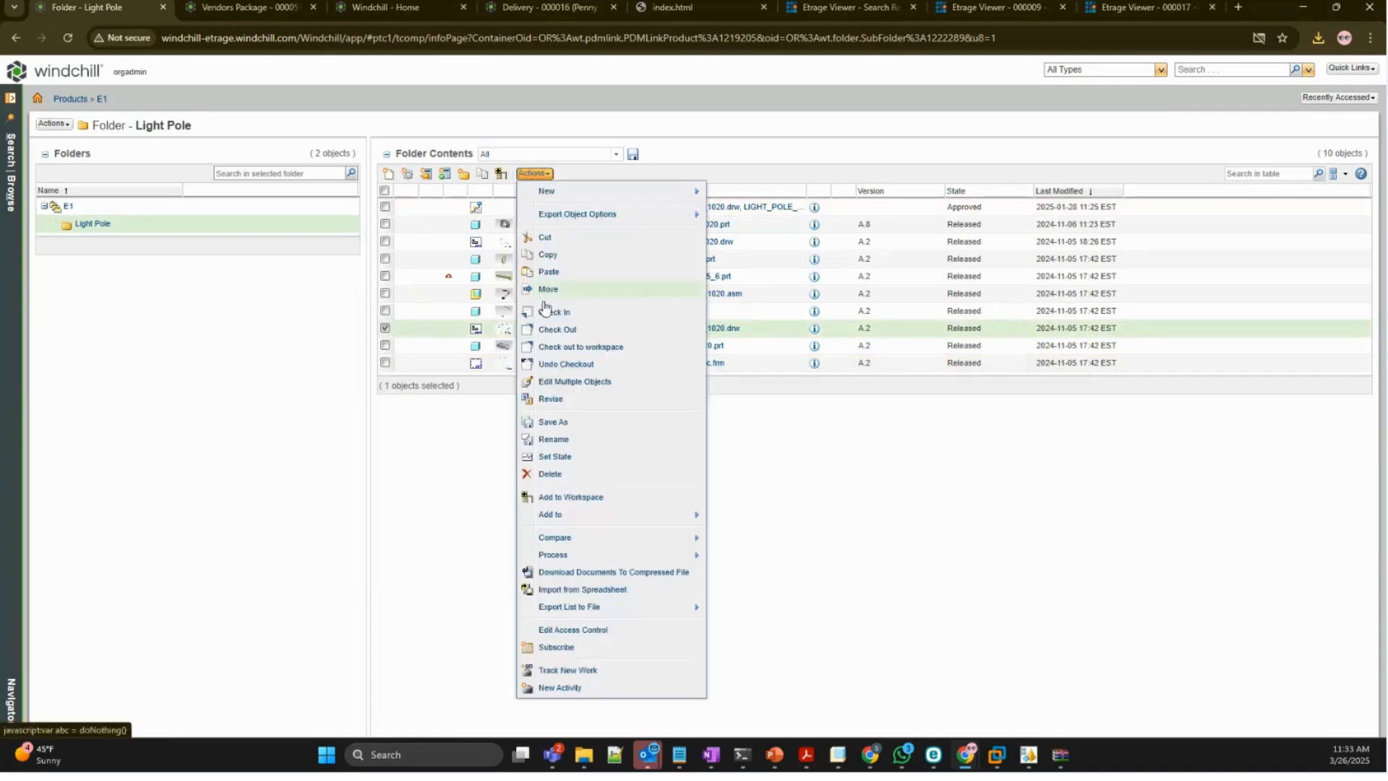
{"action": "left_click", "coordinate": [594, 463]}
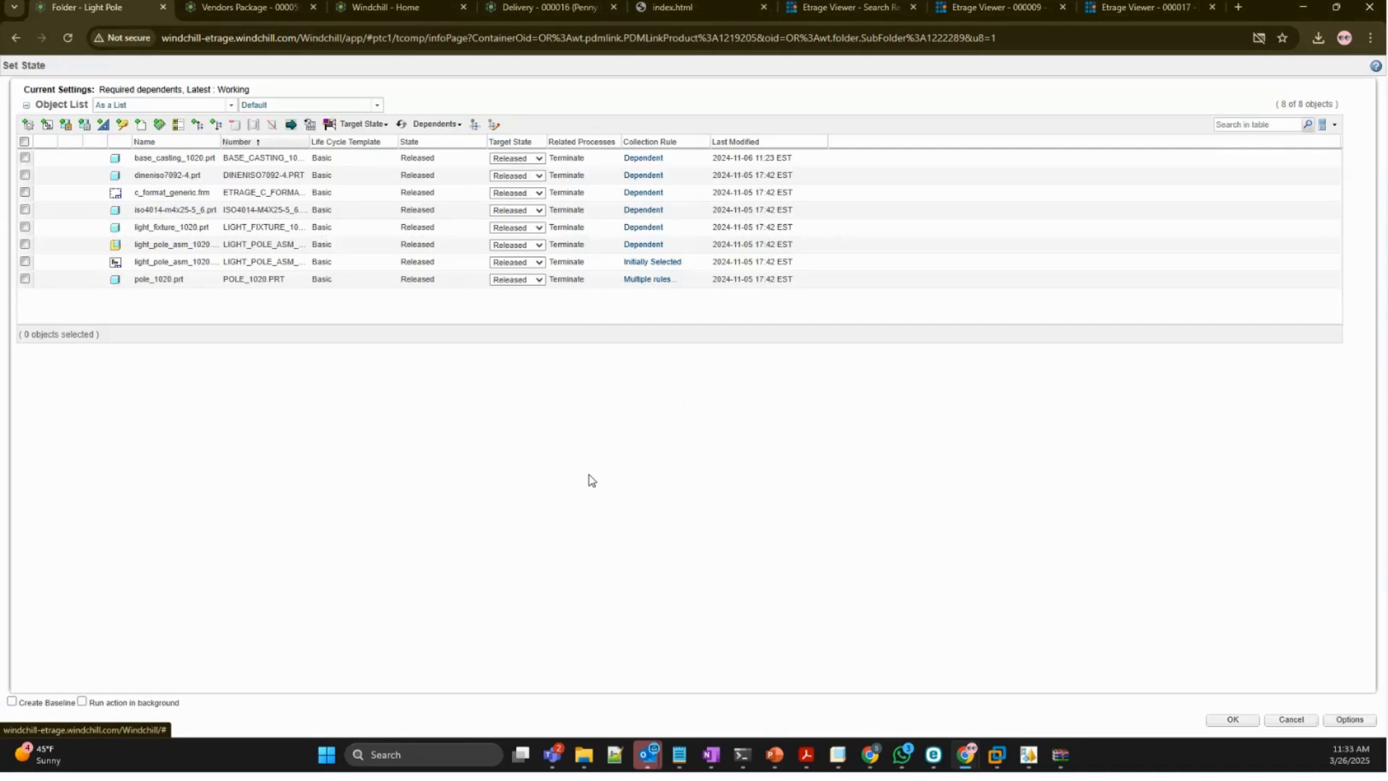
{"action": "left_click", "coordinate": [25, 142]}
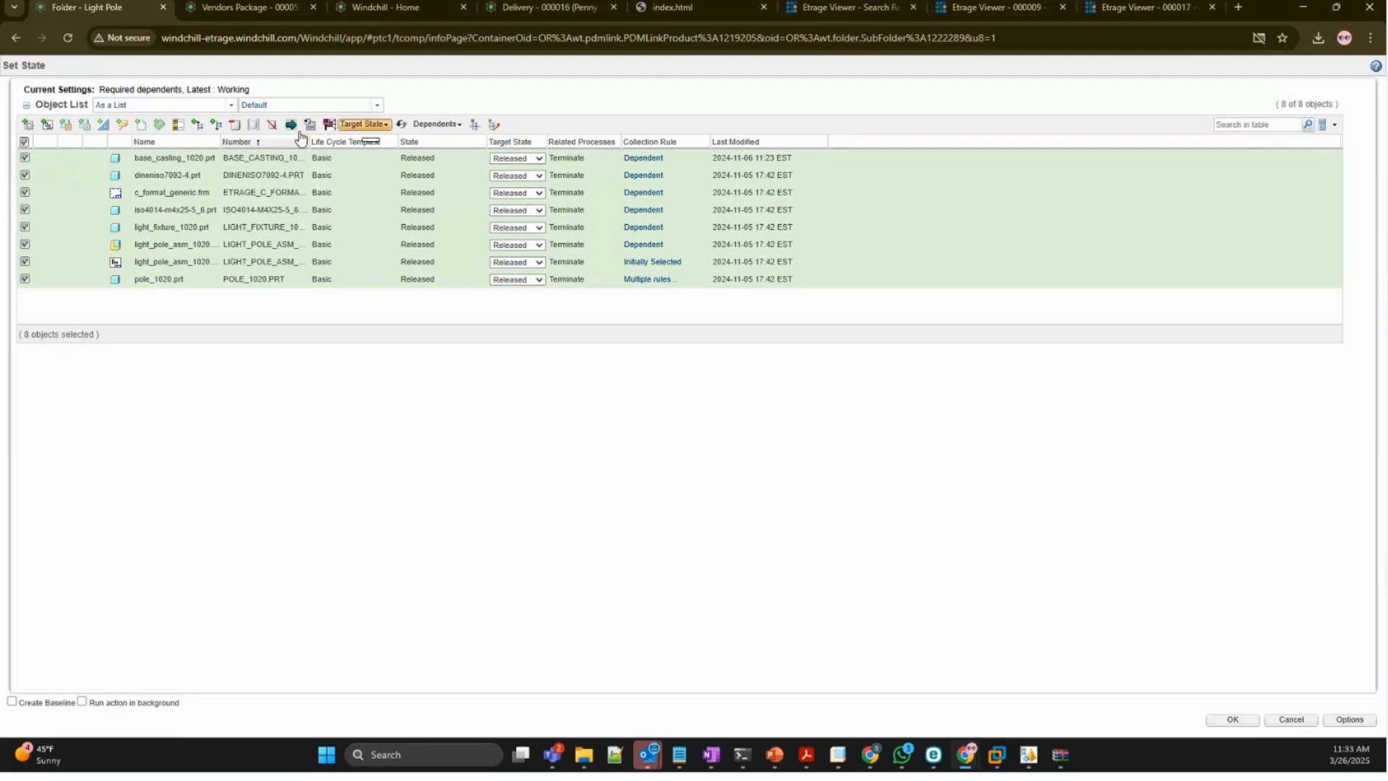
{"action": "left_click", "coordinate": [25, 193]}
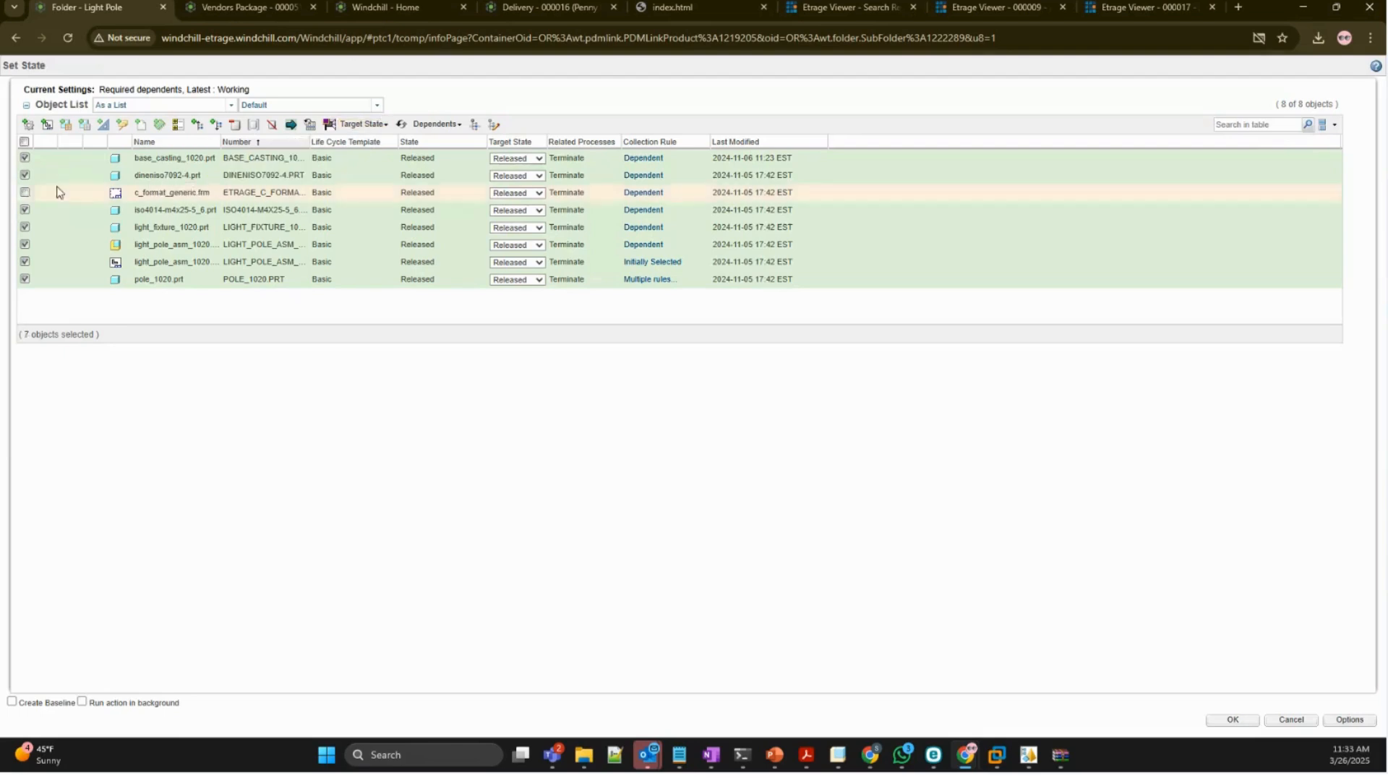
{"action": "left_click", "coordinate": [373, 126]}
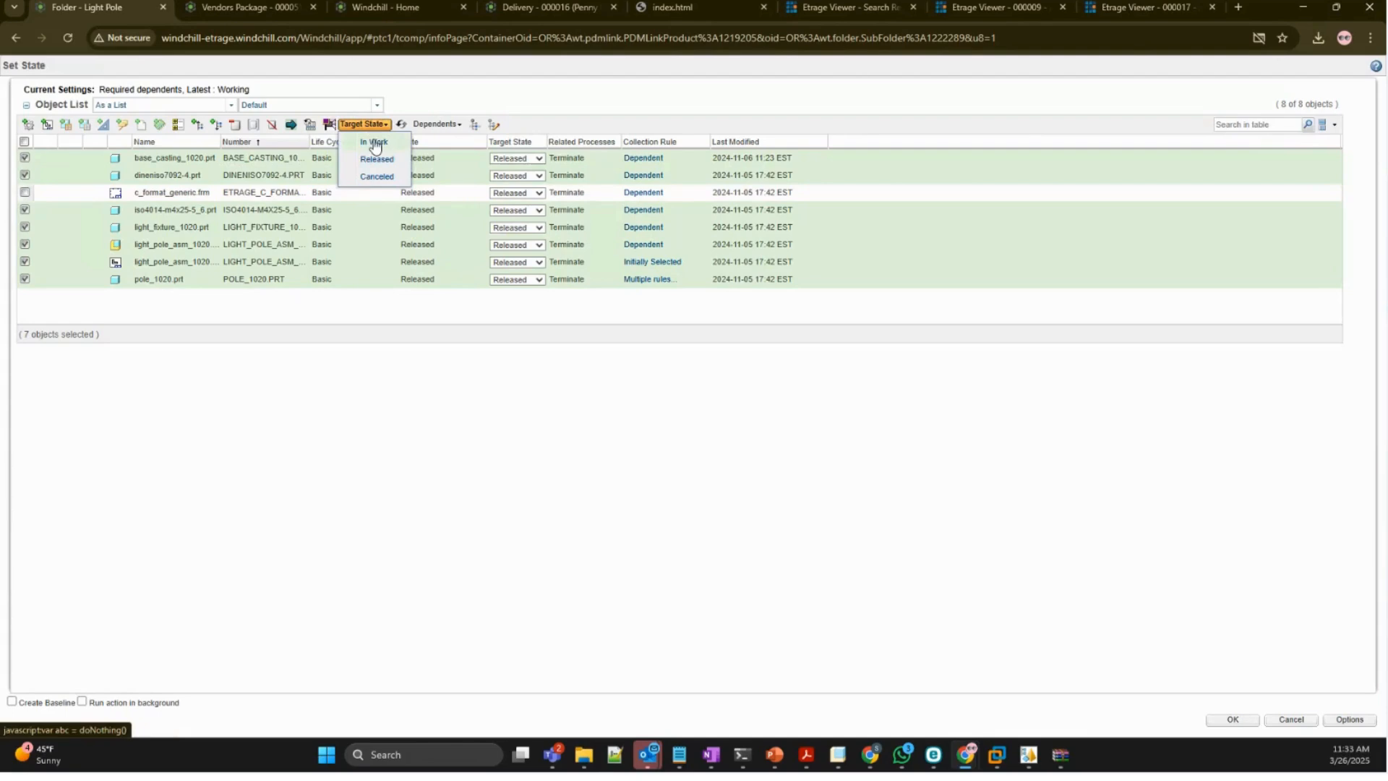
{"action": "left_click", "coordinate": [374, 142]}
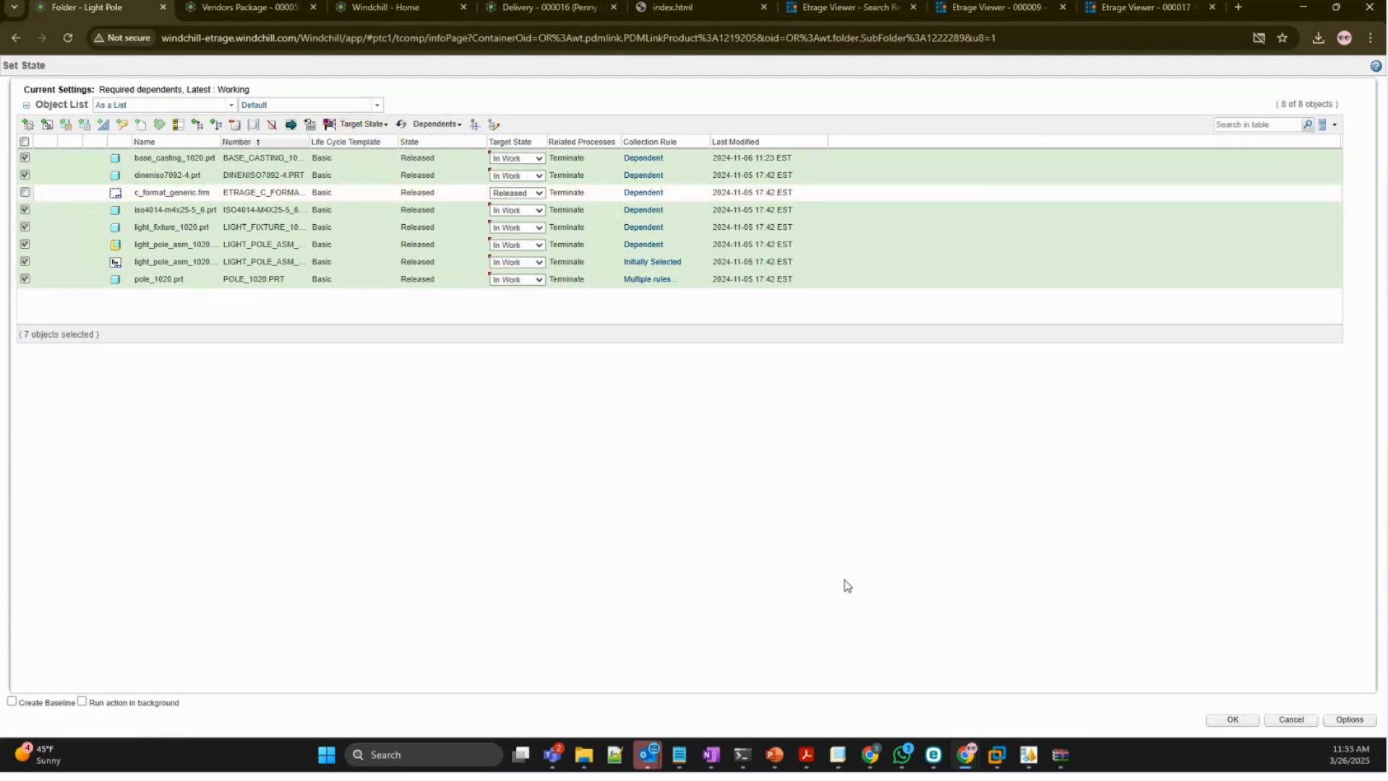
{"action": "left_click", "coordinate": [1233, 720]}
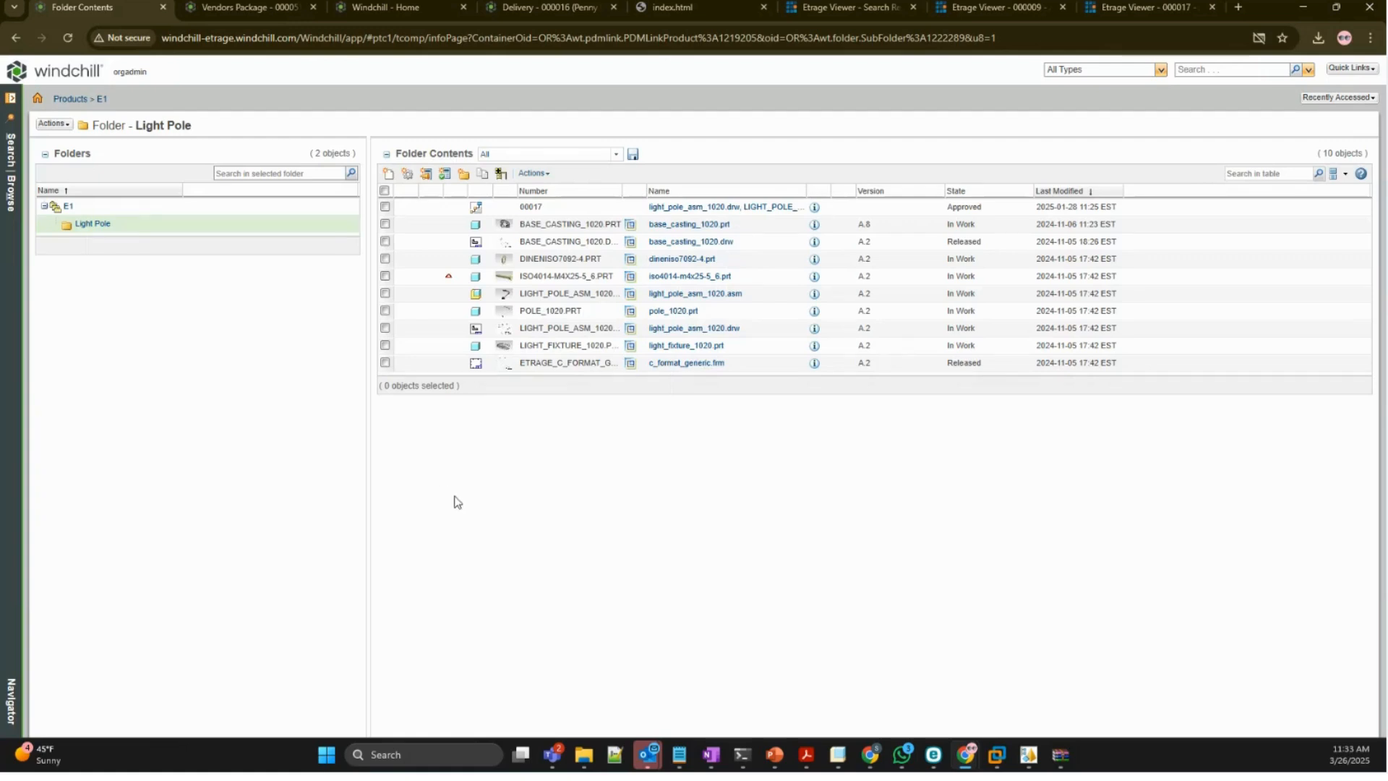
- Set the state of base_casting_1020.drw and base_casting_1020.prt to In Work, leaving out c_format_generic.frm
{"action": "left_click", "coordinate": [384, 241]}
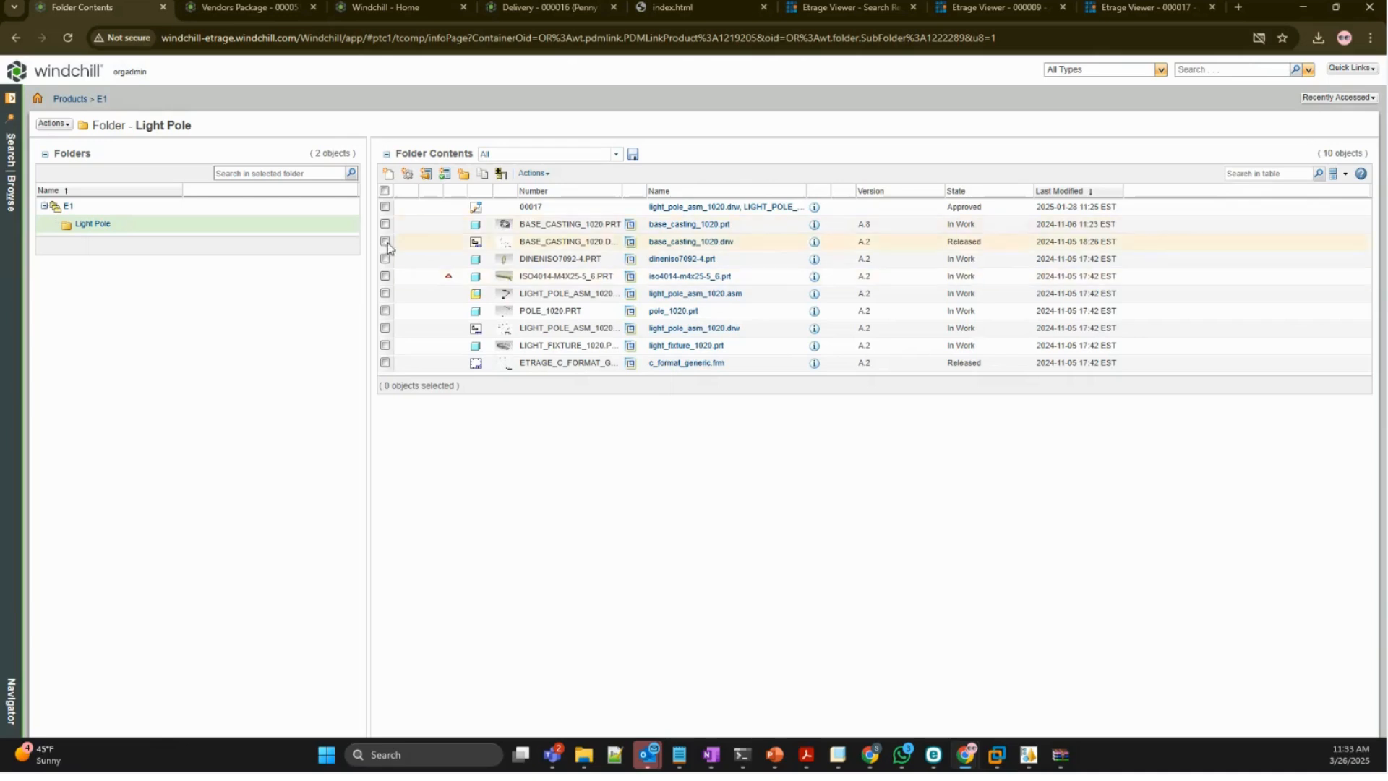
{"action": "left_click", "coordinate": [534, 174]}
{"action": "left_click", "coordinate": [583, 457]}
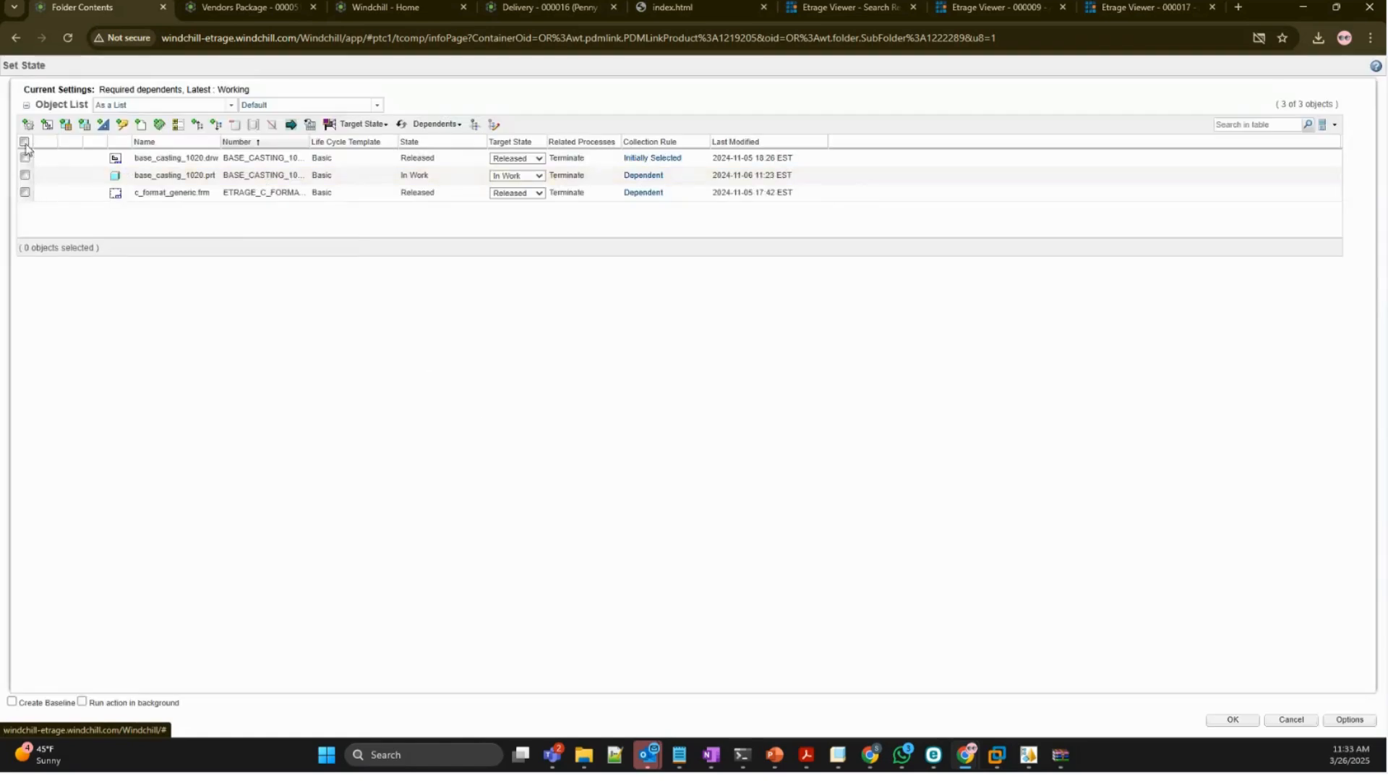
{"action": "left_click", "coordinate": [25, 142]}
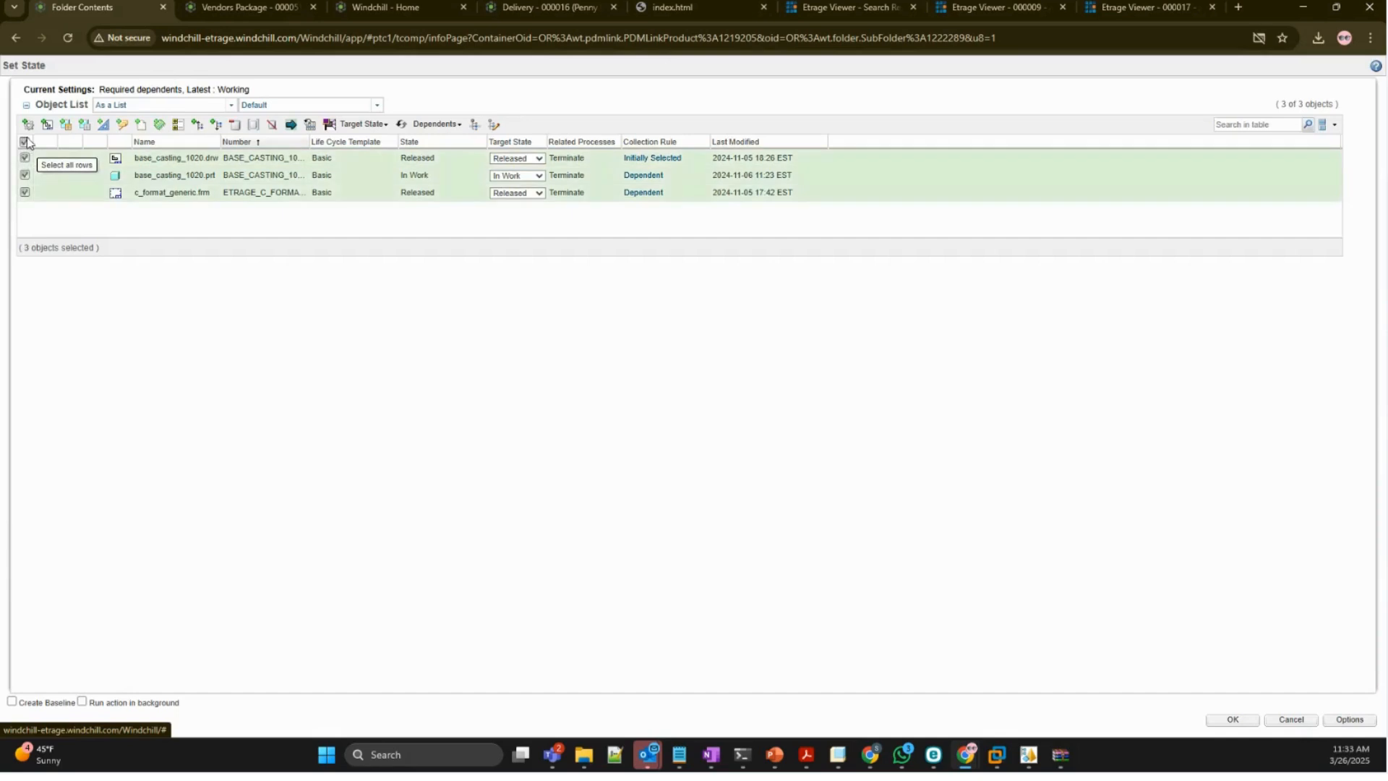
{"action": "left_click", "coordinate": [26, 192]}
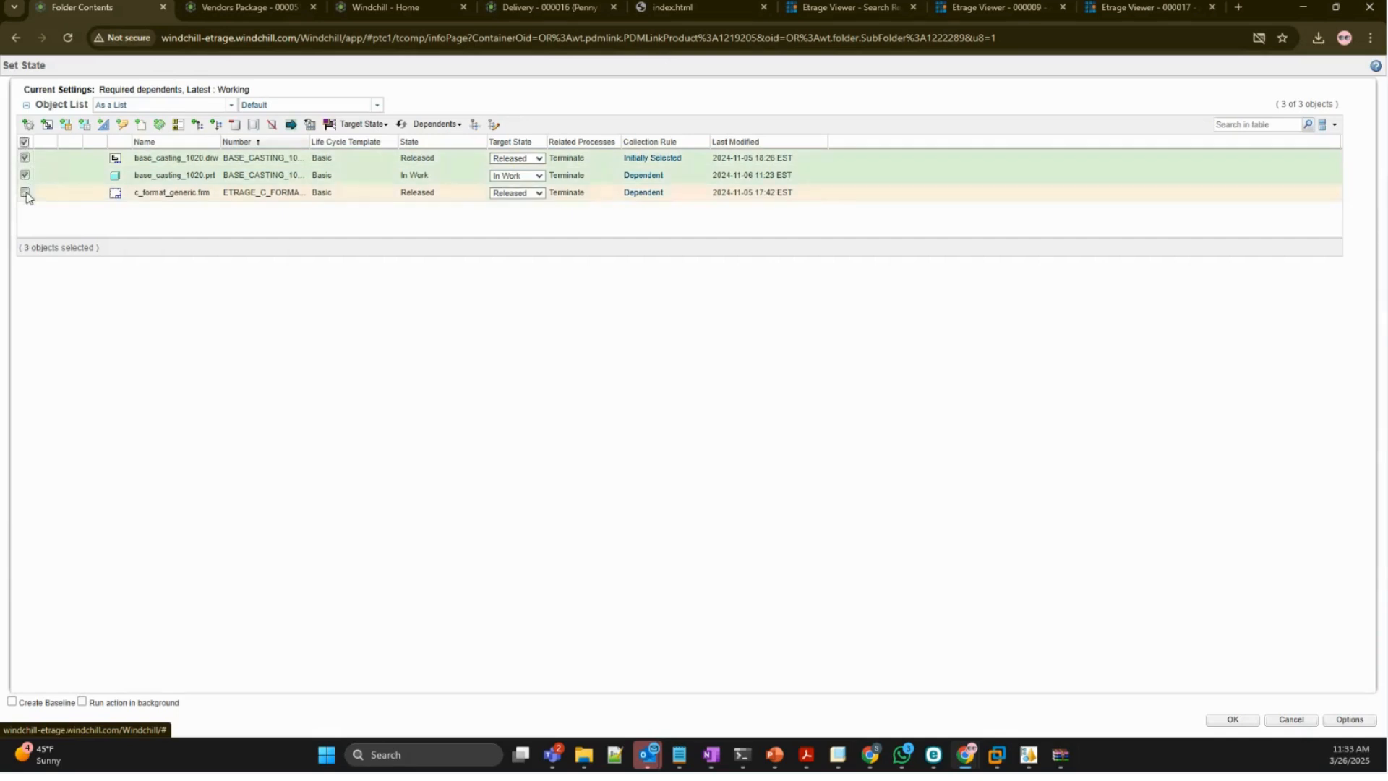
{"action": "left_click", "coordinate": [384, 125]}
{"action": "left_click", "coordinate": [376, 142]}
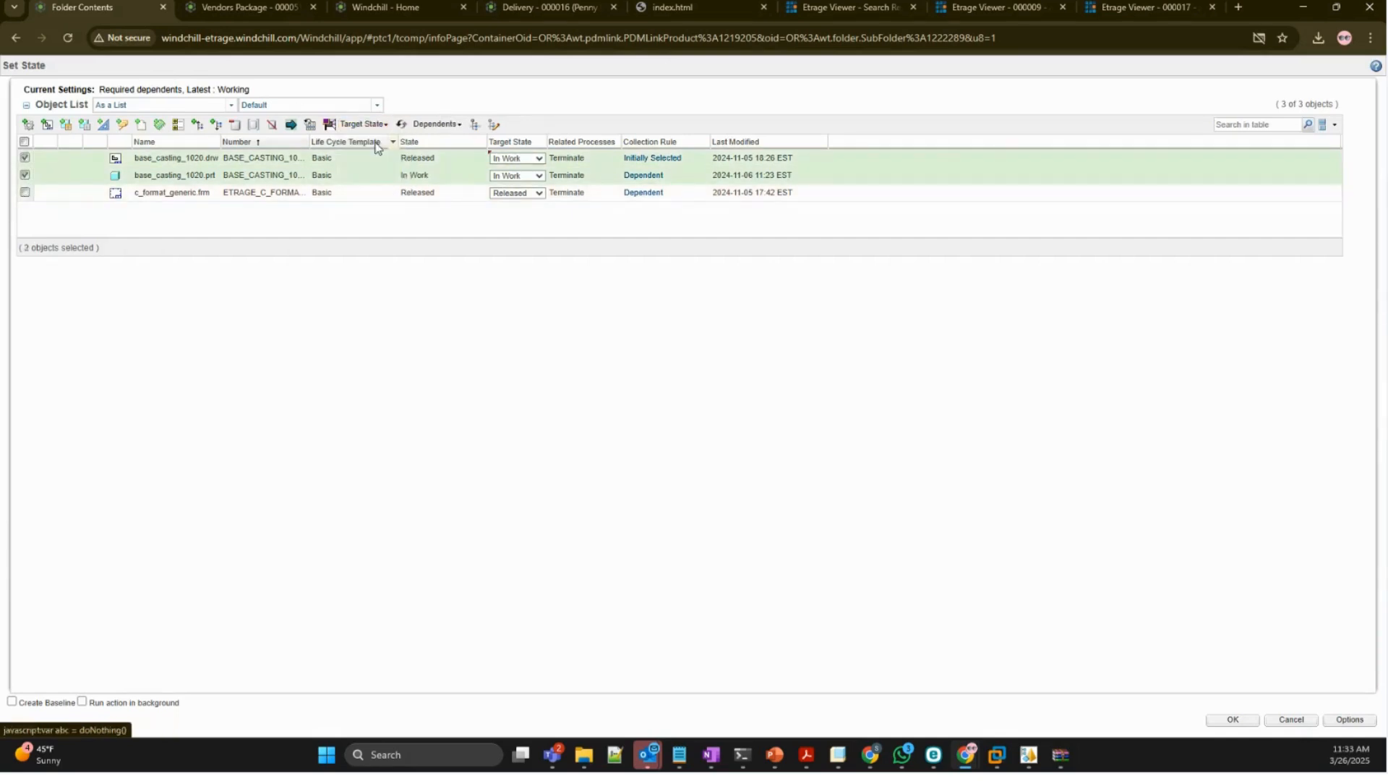
{"action": "left_click", "coordinate": [1233, 719]}
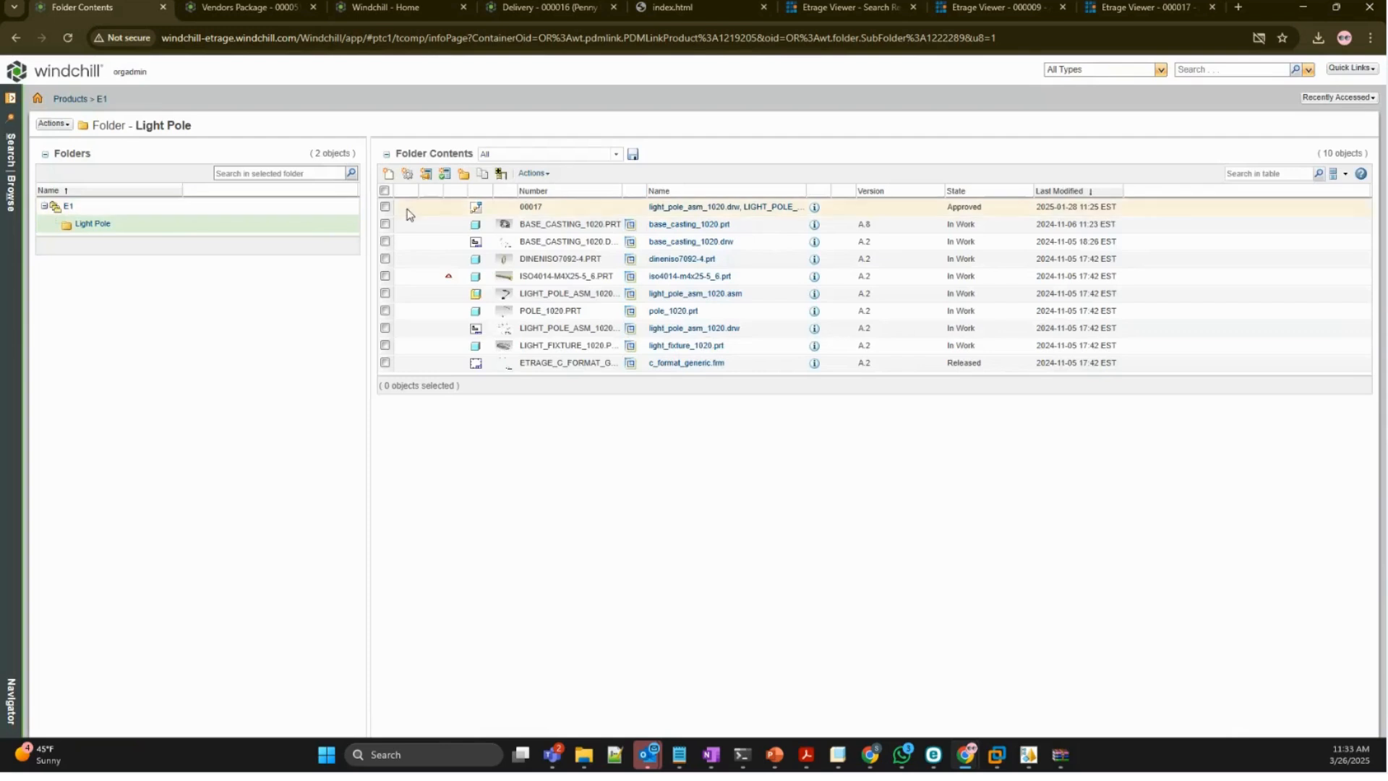
- Start a new promotion request for light_pole_asm_1020.drw with the default collection applied, and proceed to selecting promotion objects
{"action": "left_click", "coordinate": [386, 329]}
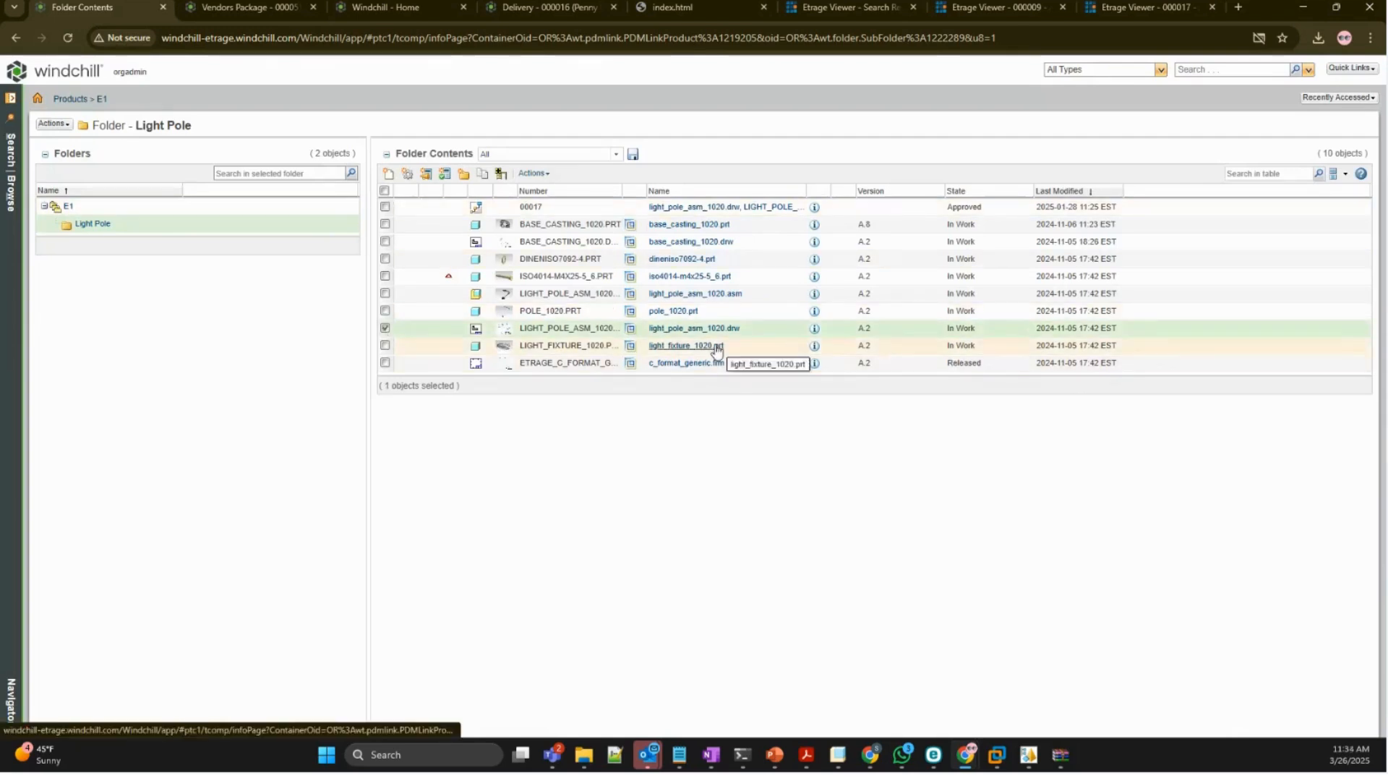
{"action": "right_click", "coordinate": [673, 329]}
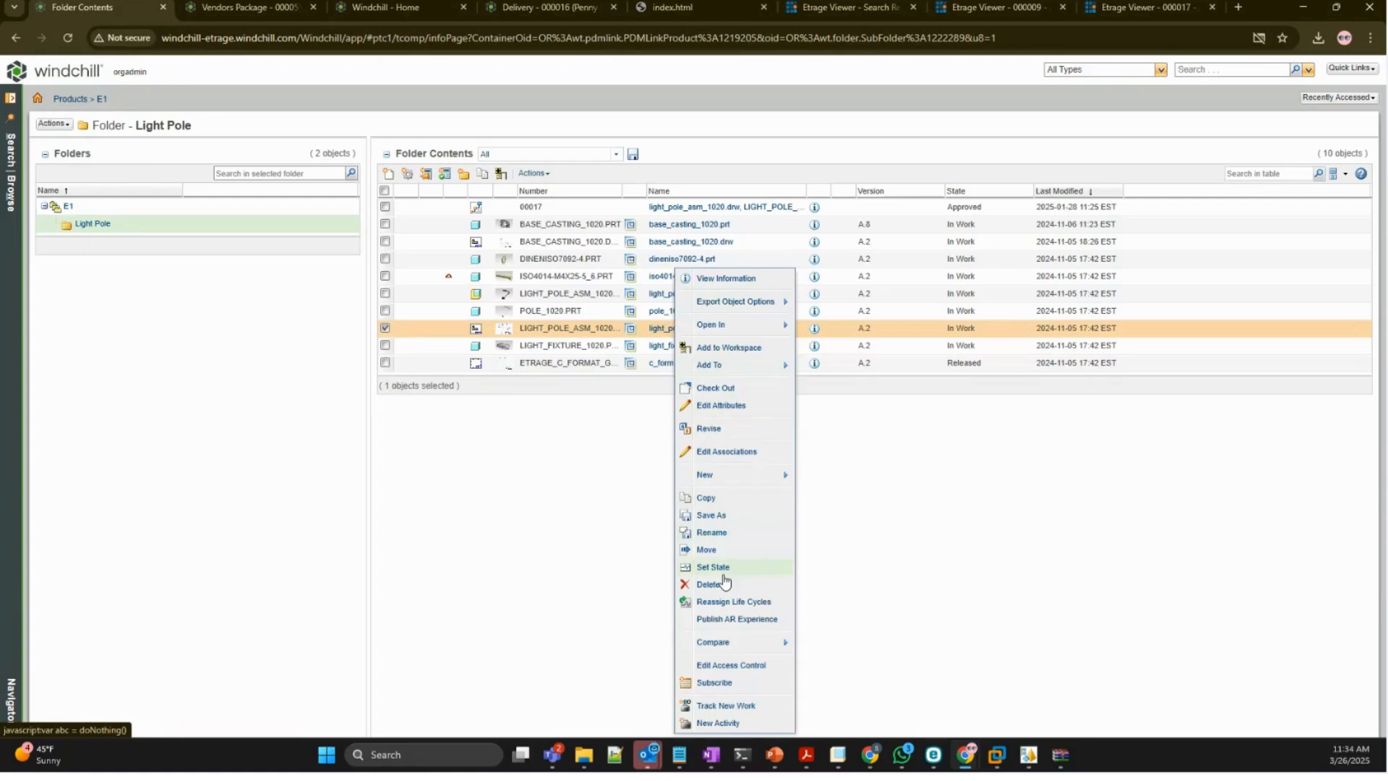
{"action": "left_click_drag", "start_coordinate": [721, 570], "coordinate": [759, 486]}
{"action": "mouse_move", "coordinate": [758, 480]}
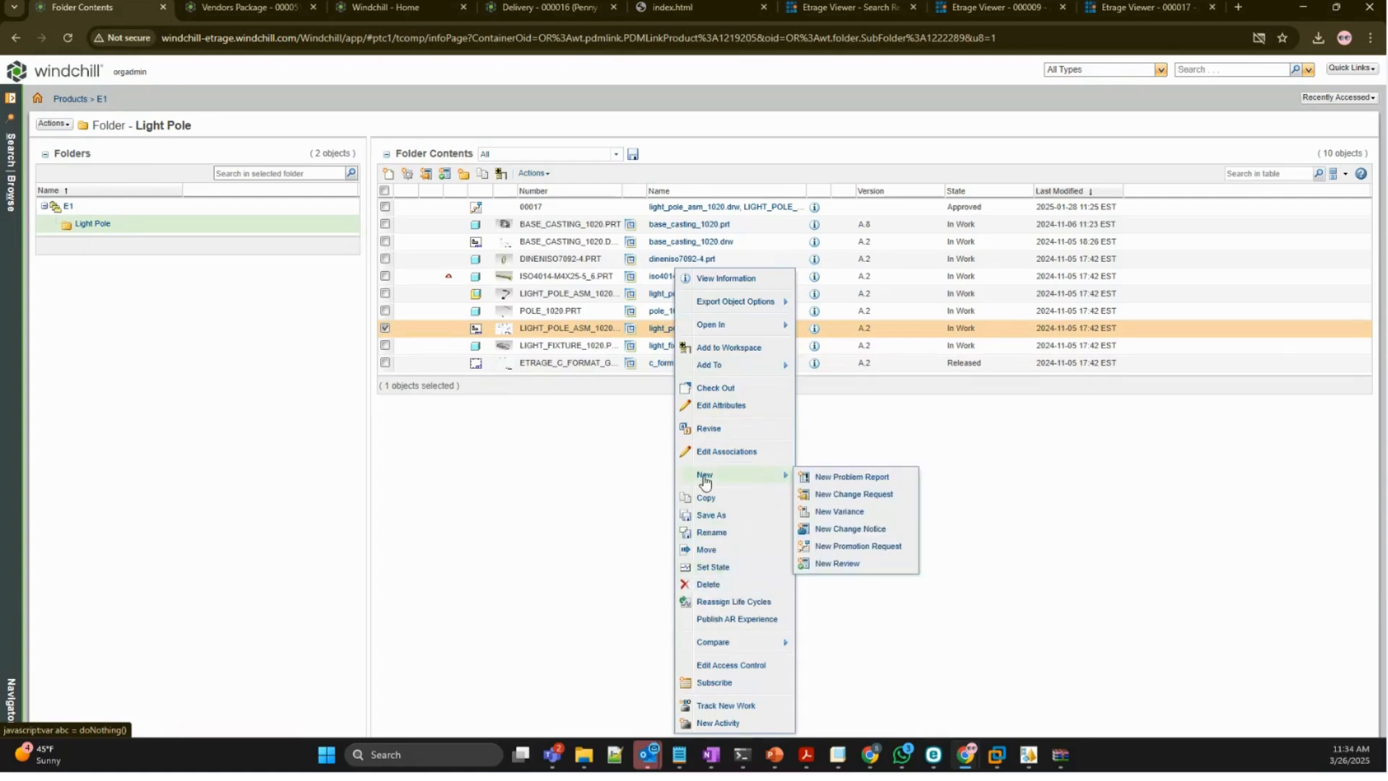
{"action": "left_click", "coordinate": [849, 548]}
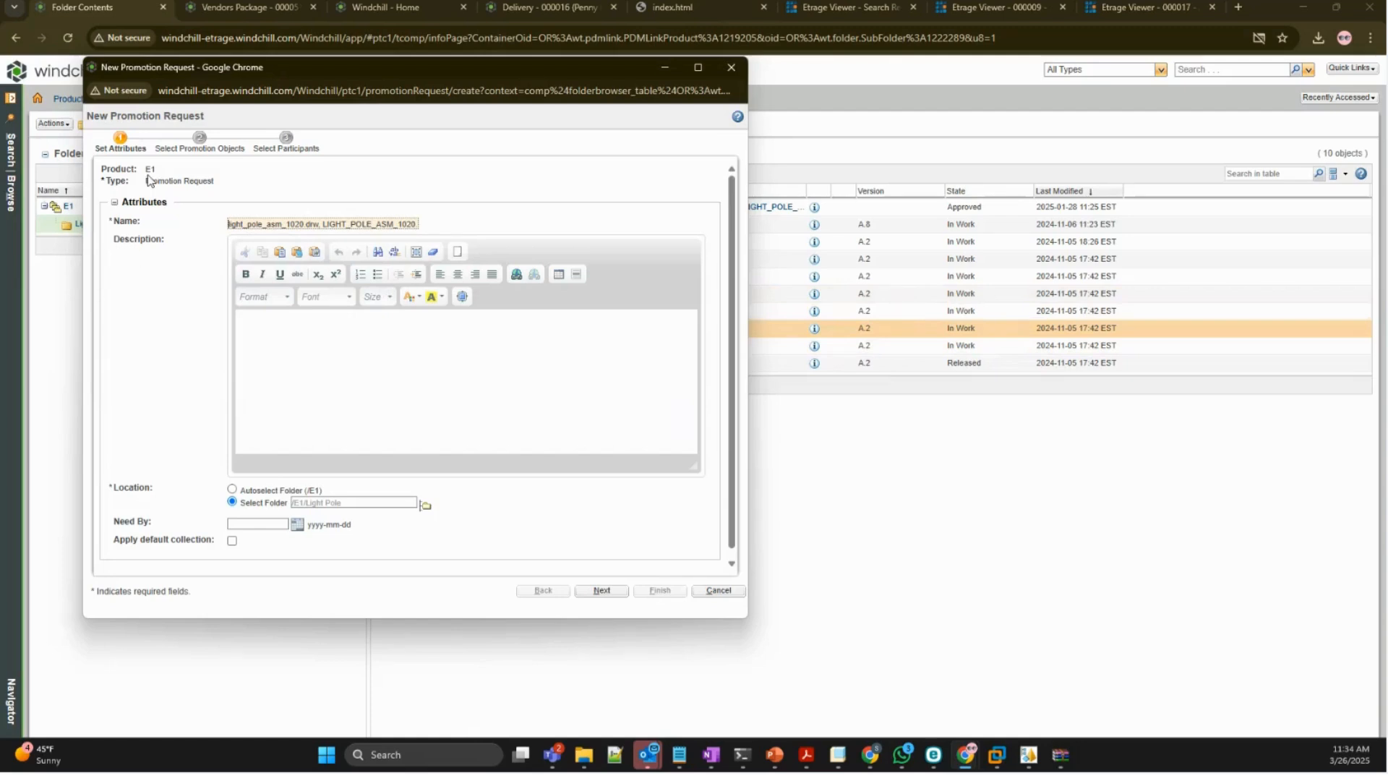
{"action": "left_click", "coordinate": [232, 542]}
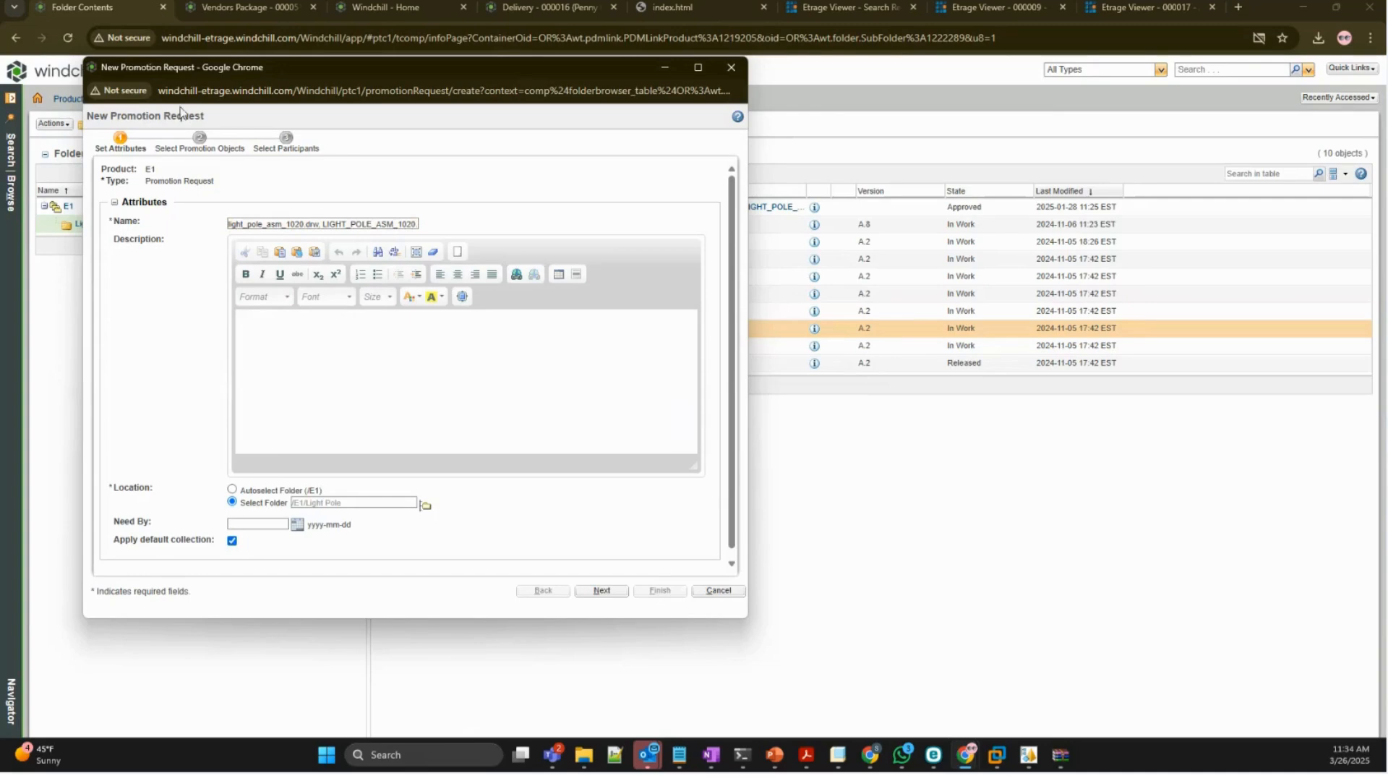
{"action": "left_click", "coordinate": [601, 590]}
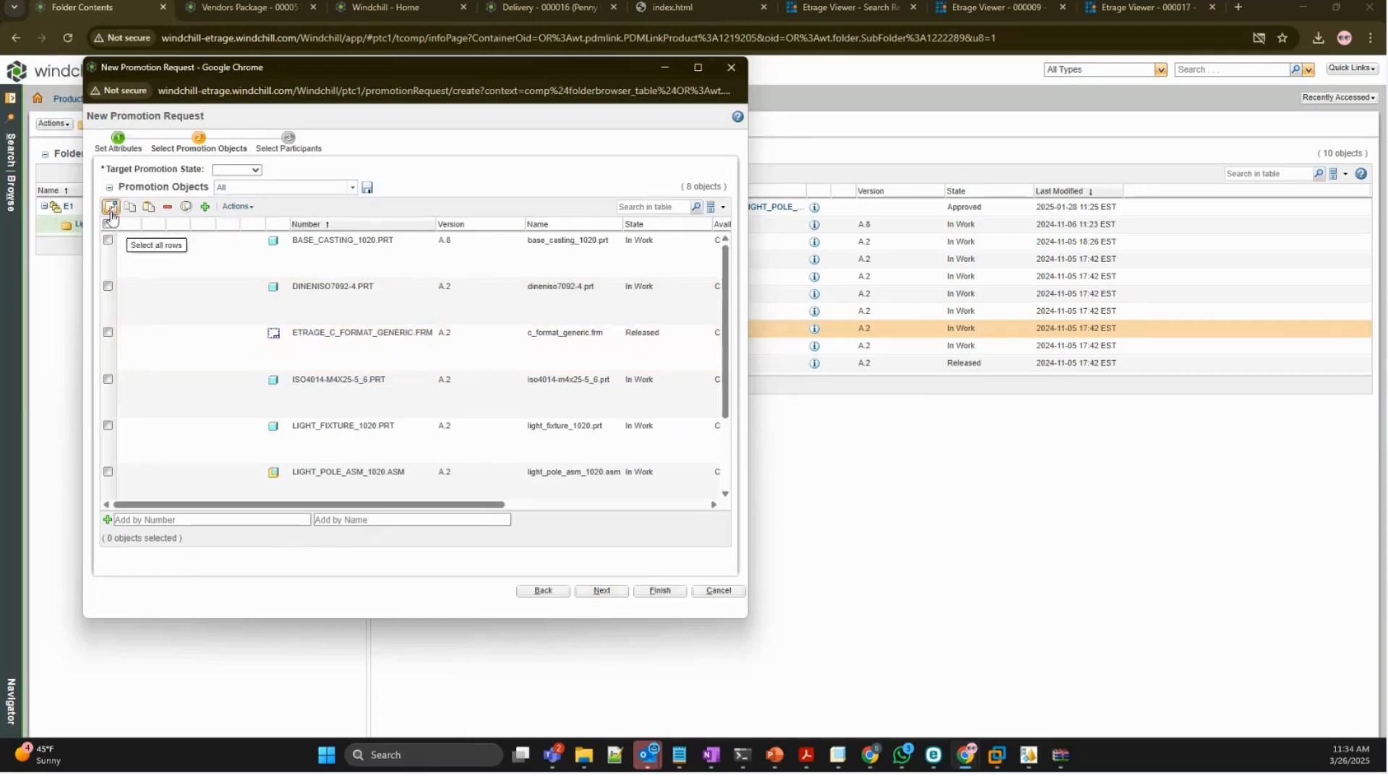
- Collect the related drawings of all promotion objects and return the complete collection, including BASE_CASTING_1020.DRW, to the request
{"action": "left_click", "coordinate": [167, 207]}
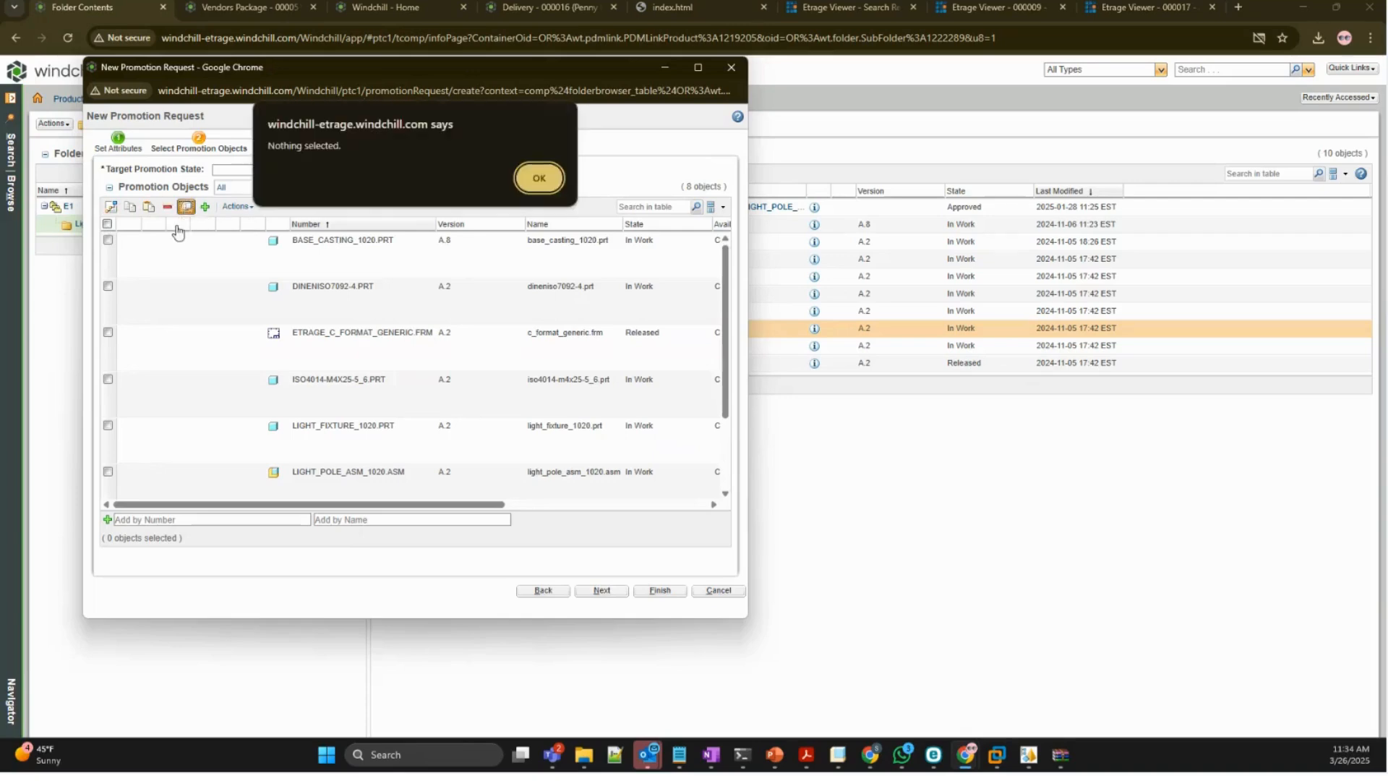
{"action": "left_click", "coordinate": [534, 177]}
{"action": "left_click", "coordinate": [108, 224]}
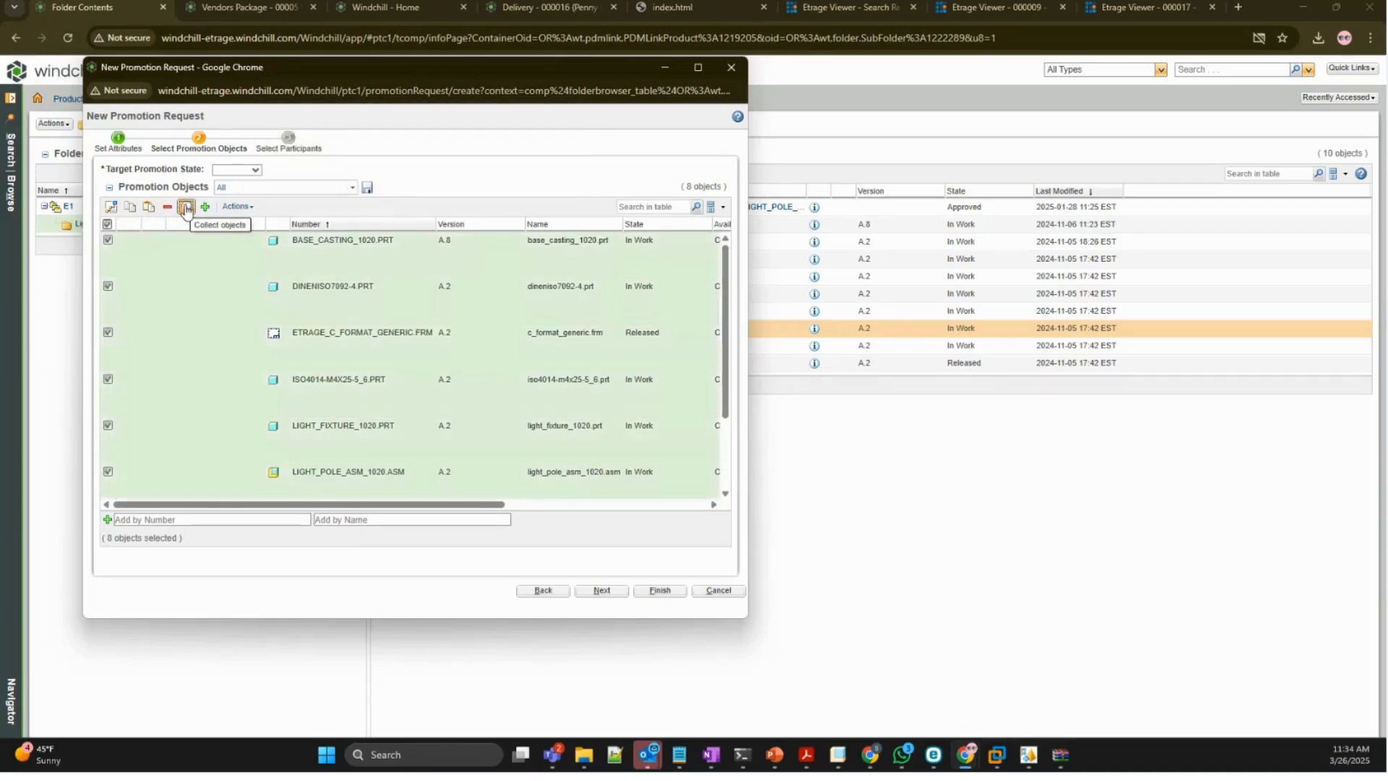
{"action": "left_click", "coordinate": [186, 207]}
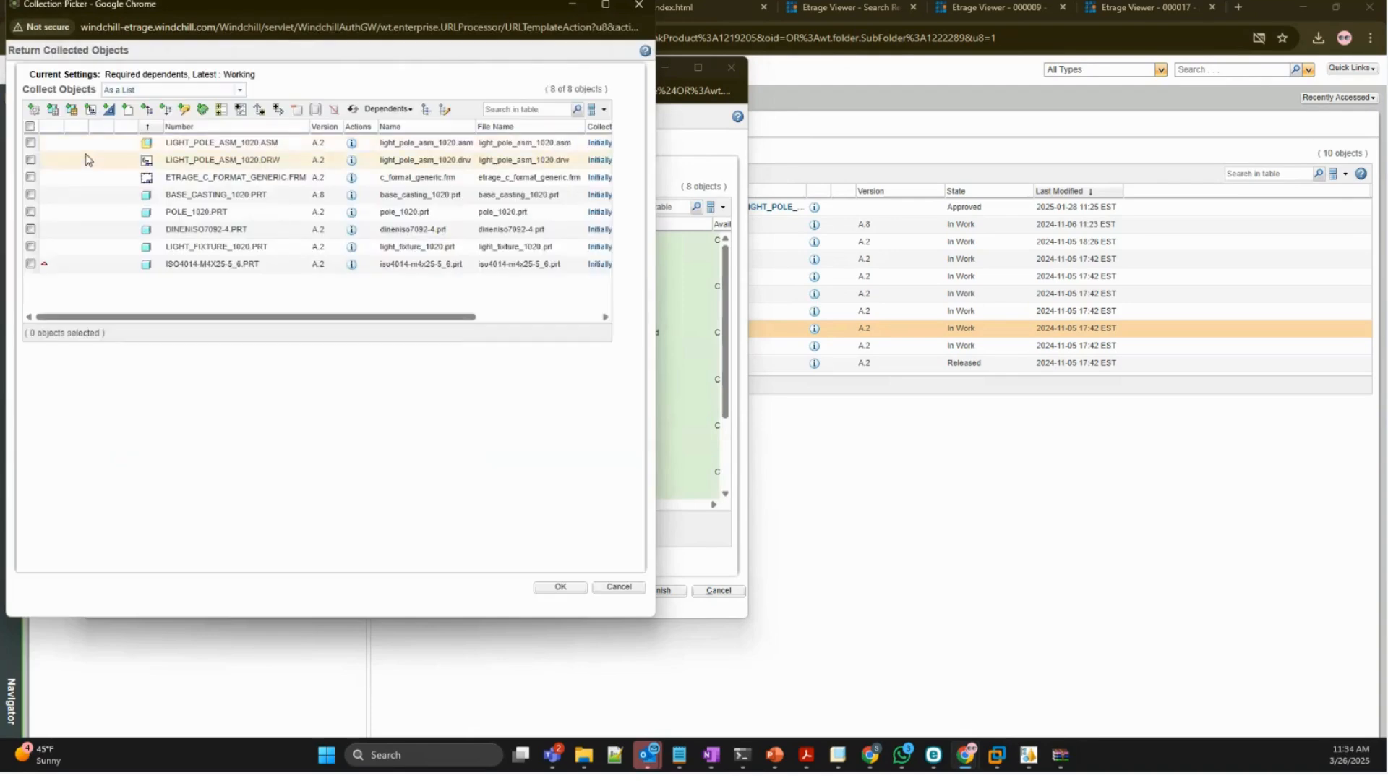
{"action": "left_click", "coordinate": [30, 127]}
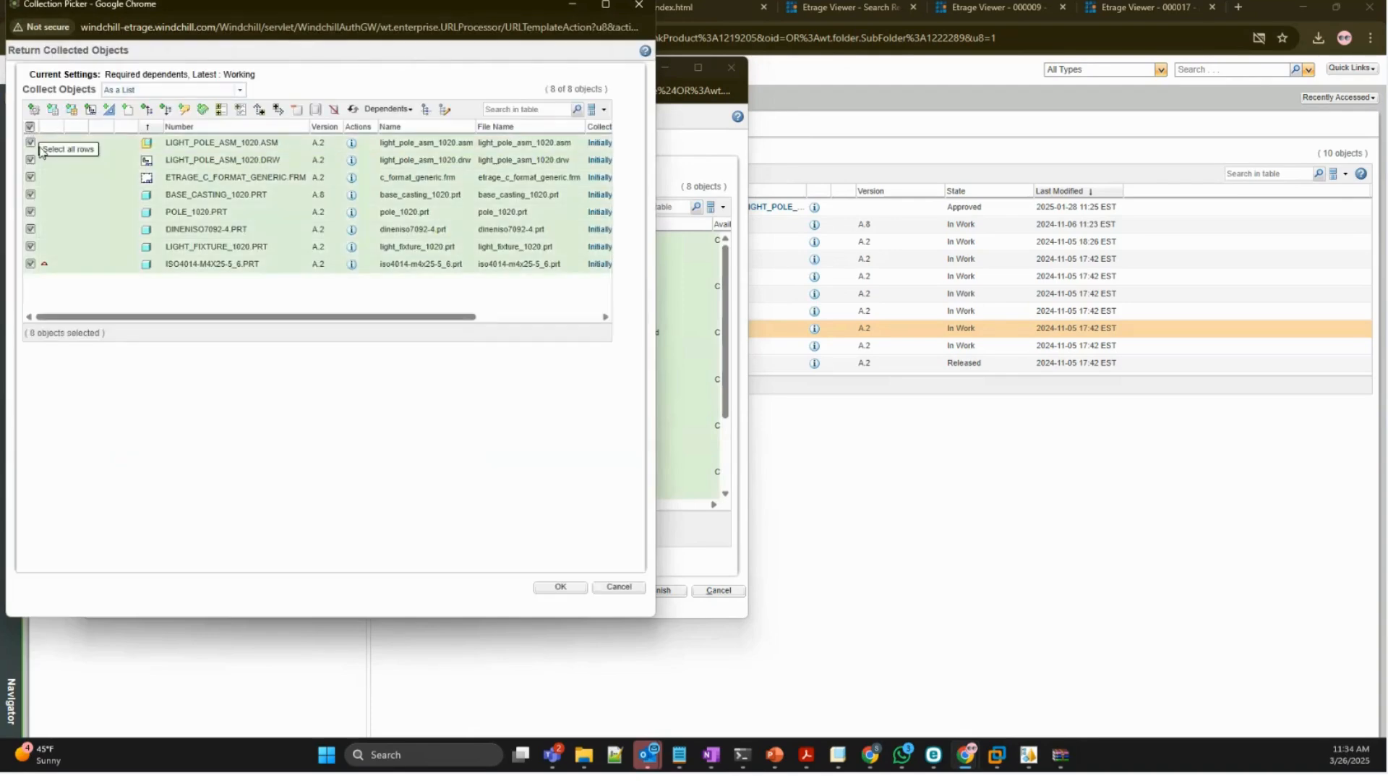
{"action": "left_click", "coordinate": [90, 109]}
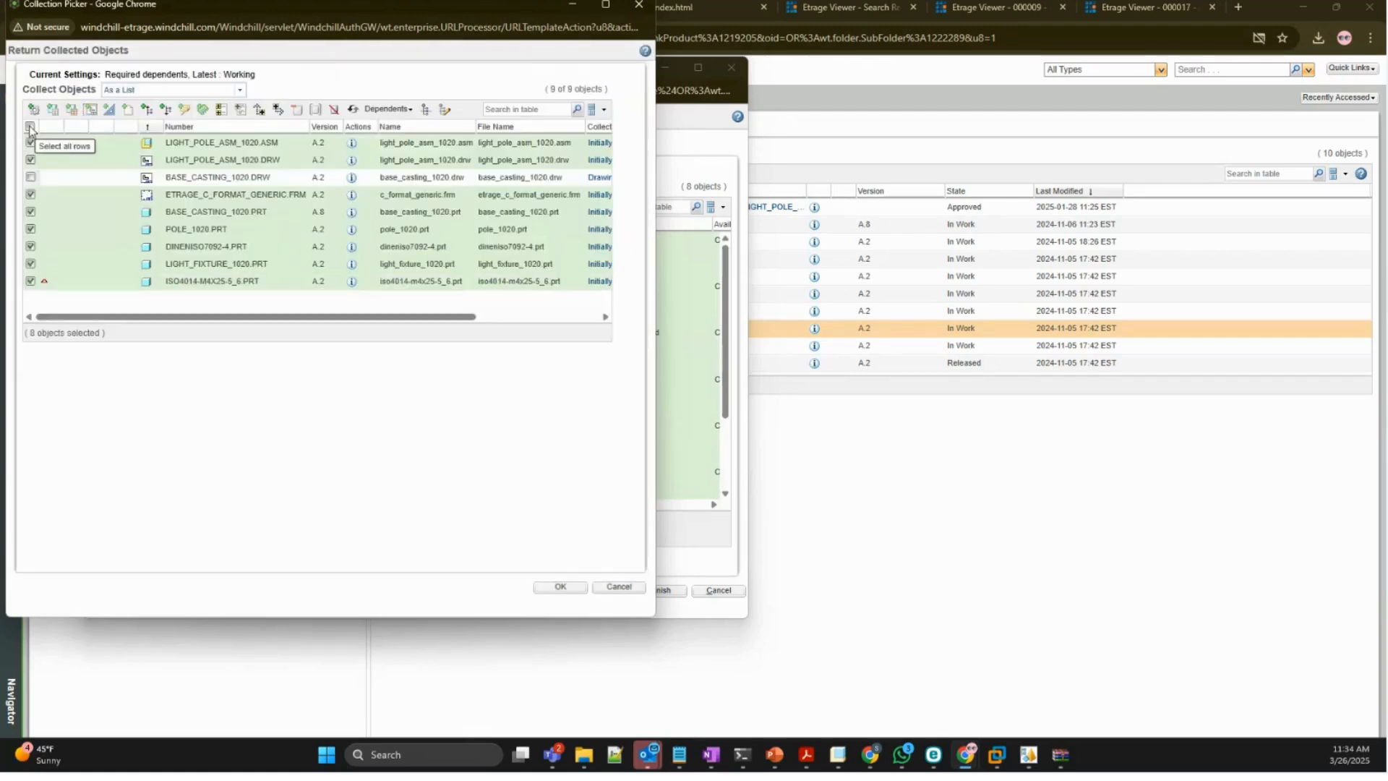
{"action": "left_click", "coordinate": [30, 126]}
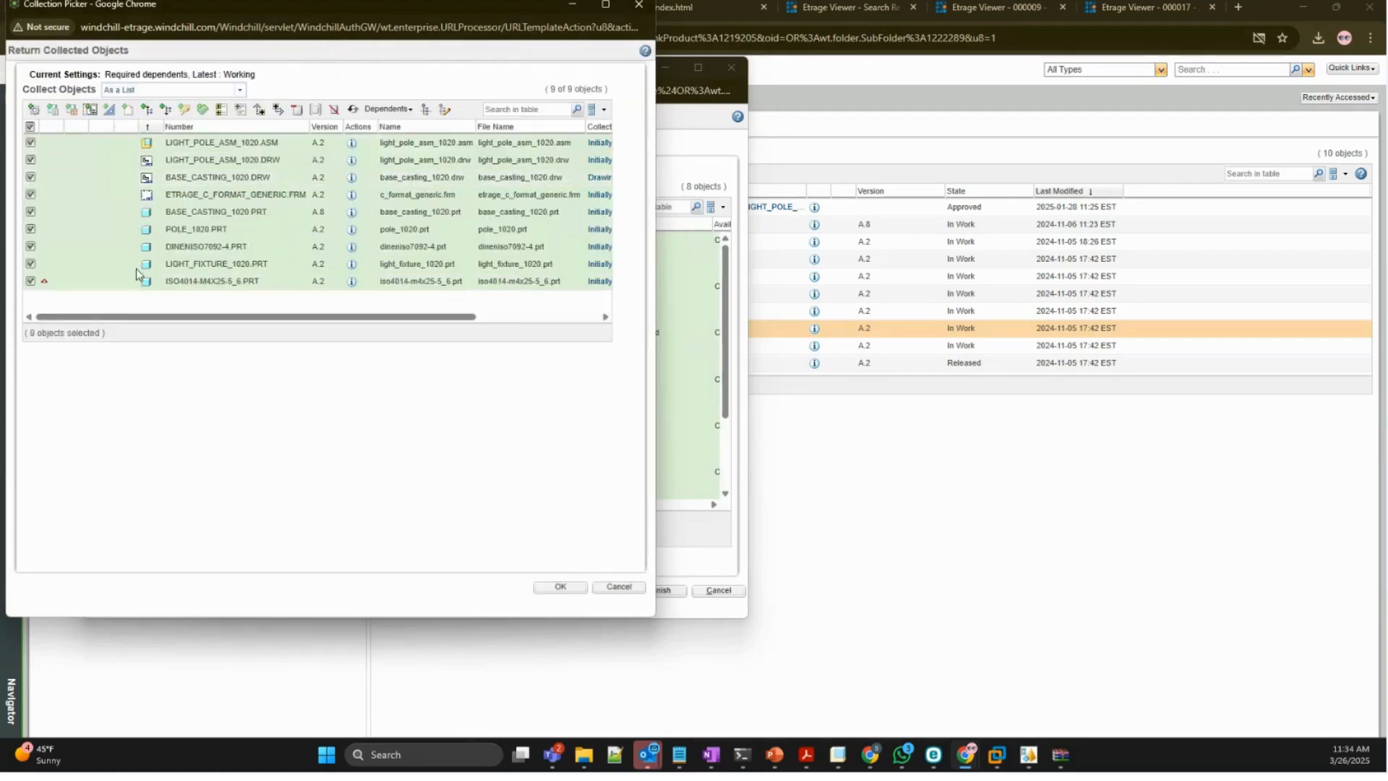
{"action": "left_click", "coordinate": [566, 586]}
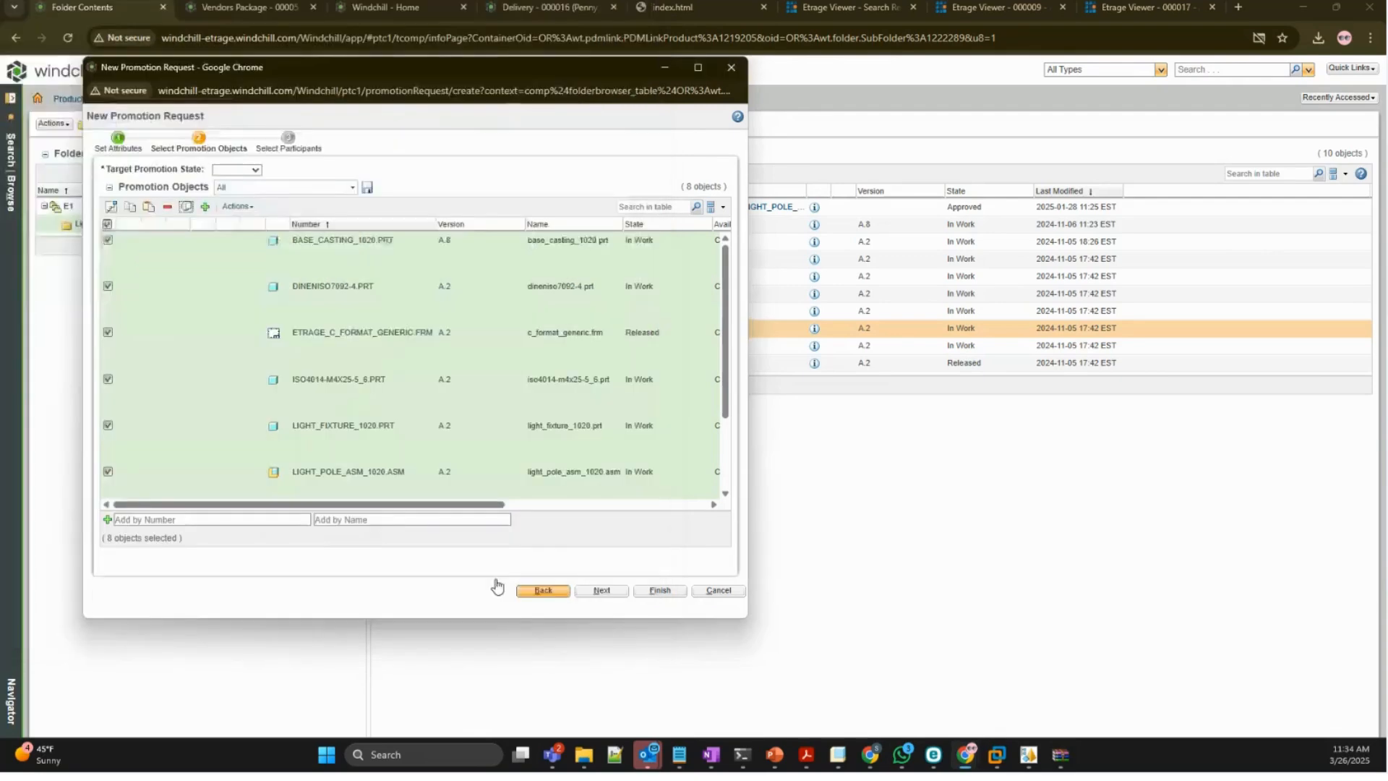
- Mark all objects except ETRAGE_C_FORMAT_GENERIC.FRM for promotion to the Released state and proceed to selecting participants
{"action": "left_click", "coordinate": [108, 225]}
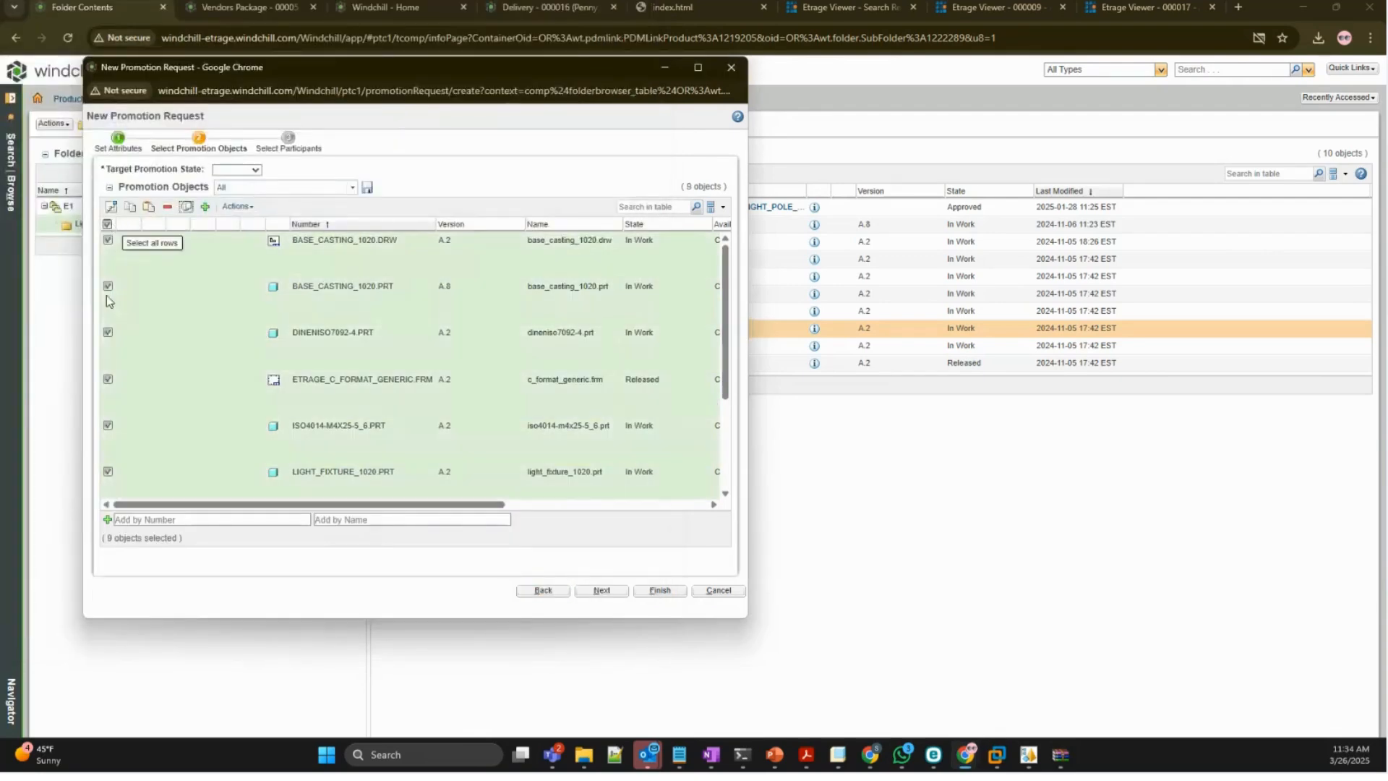
{"action": "left_click", "coordinate": [108, 380]}
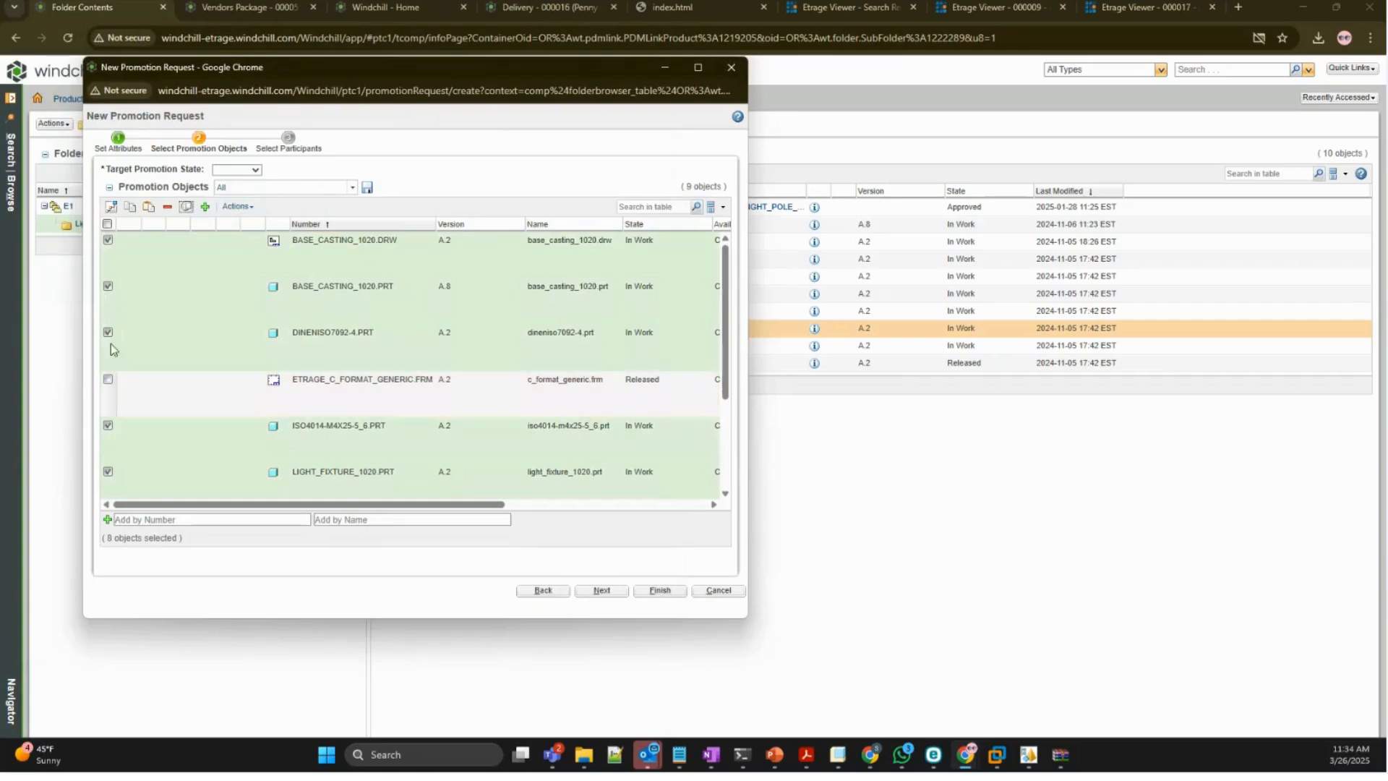
{"action": "left_click", "coordinate": [235, 169]}
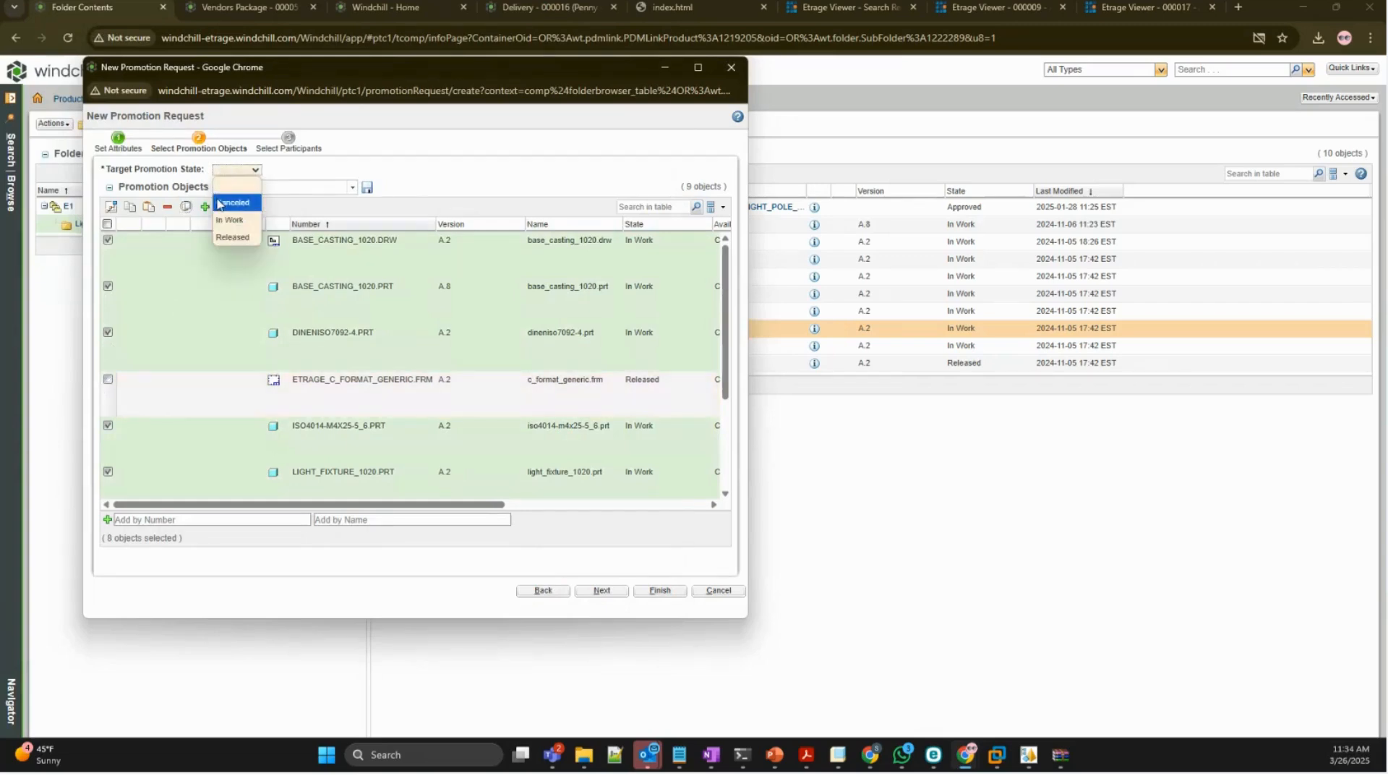
{"action": "left_click", "coordinate": [233, 236]}
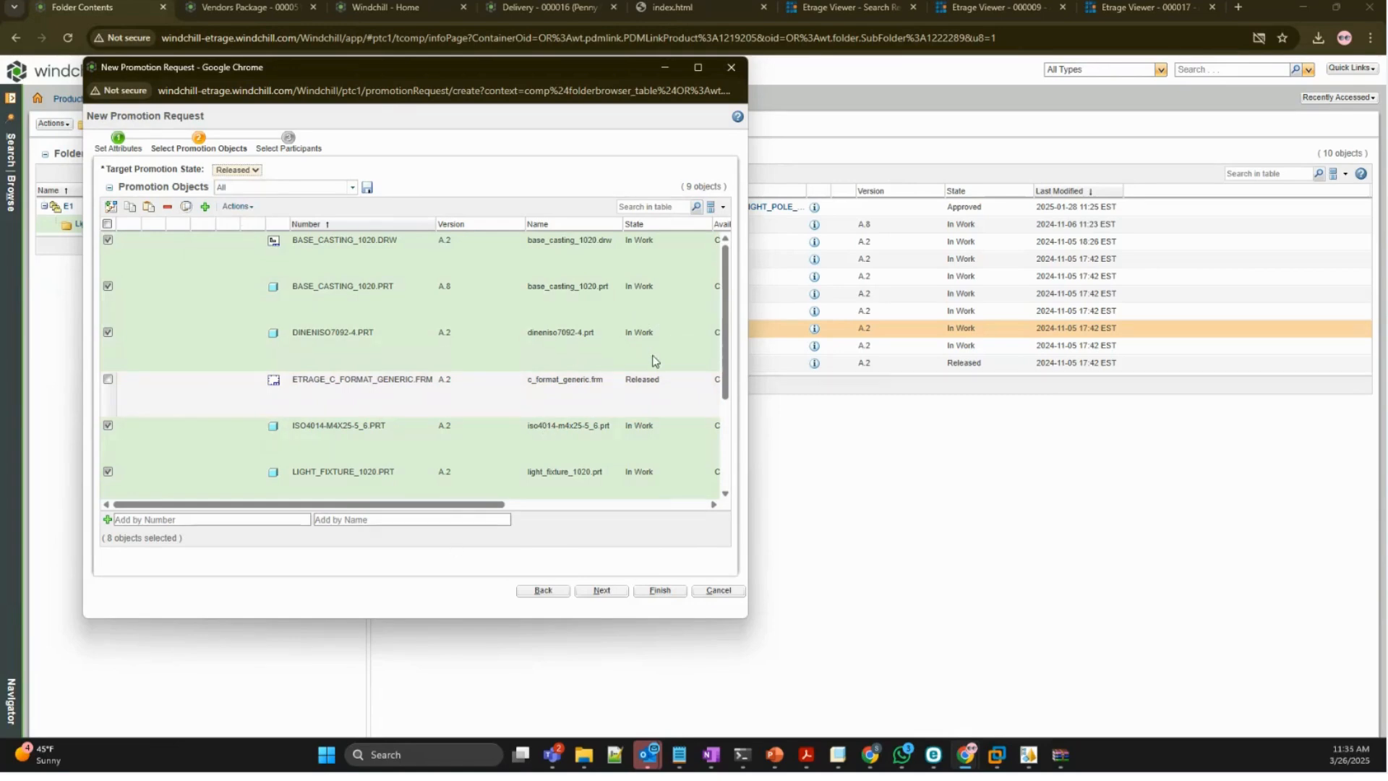
{"action": "left_click", "coordinate": [111, 207]}
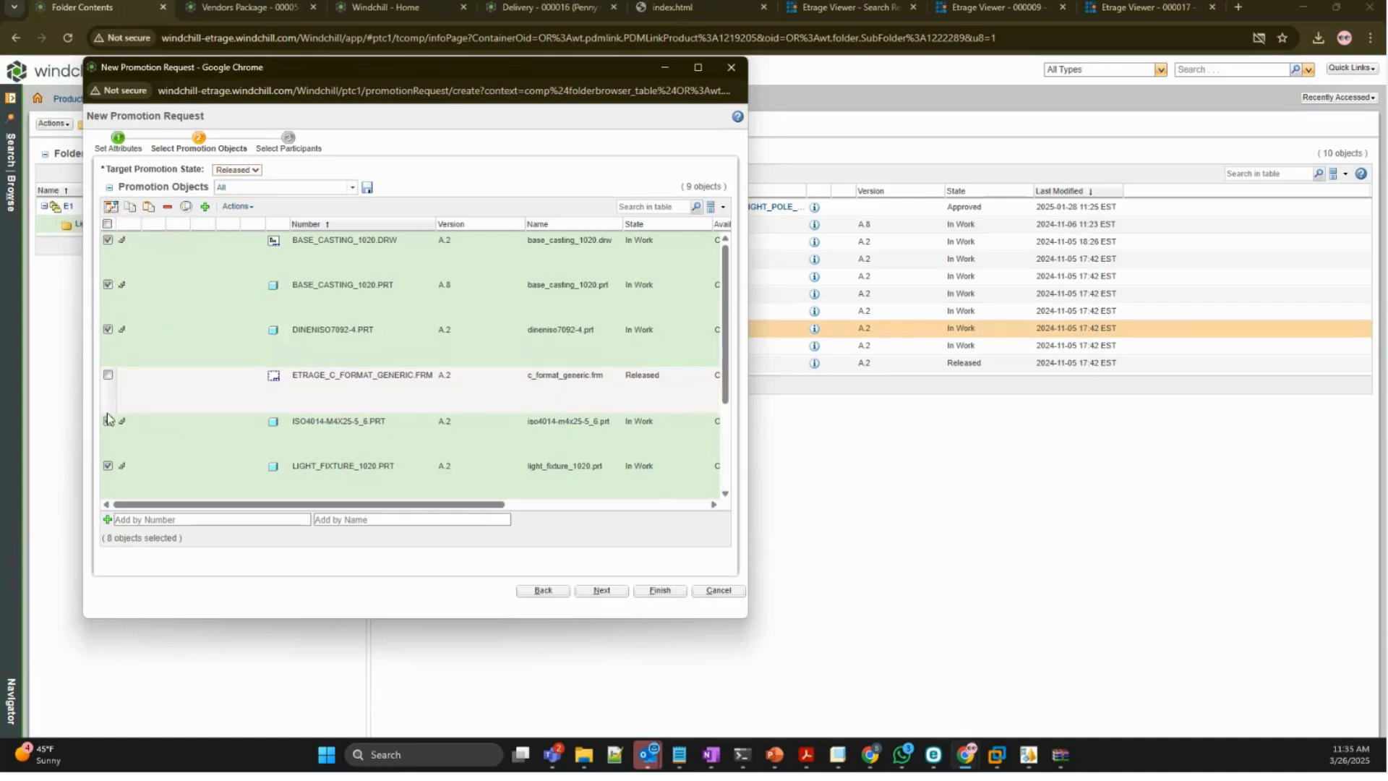
{"action": "left_click", "coordinate": [600, 590]}
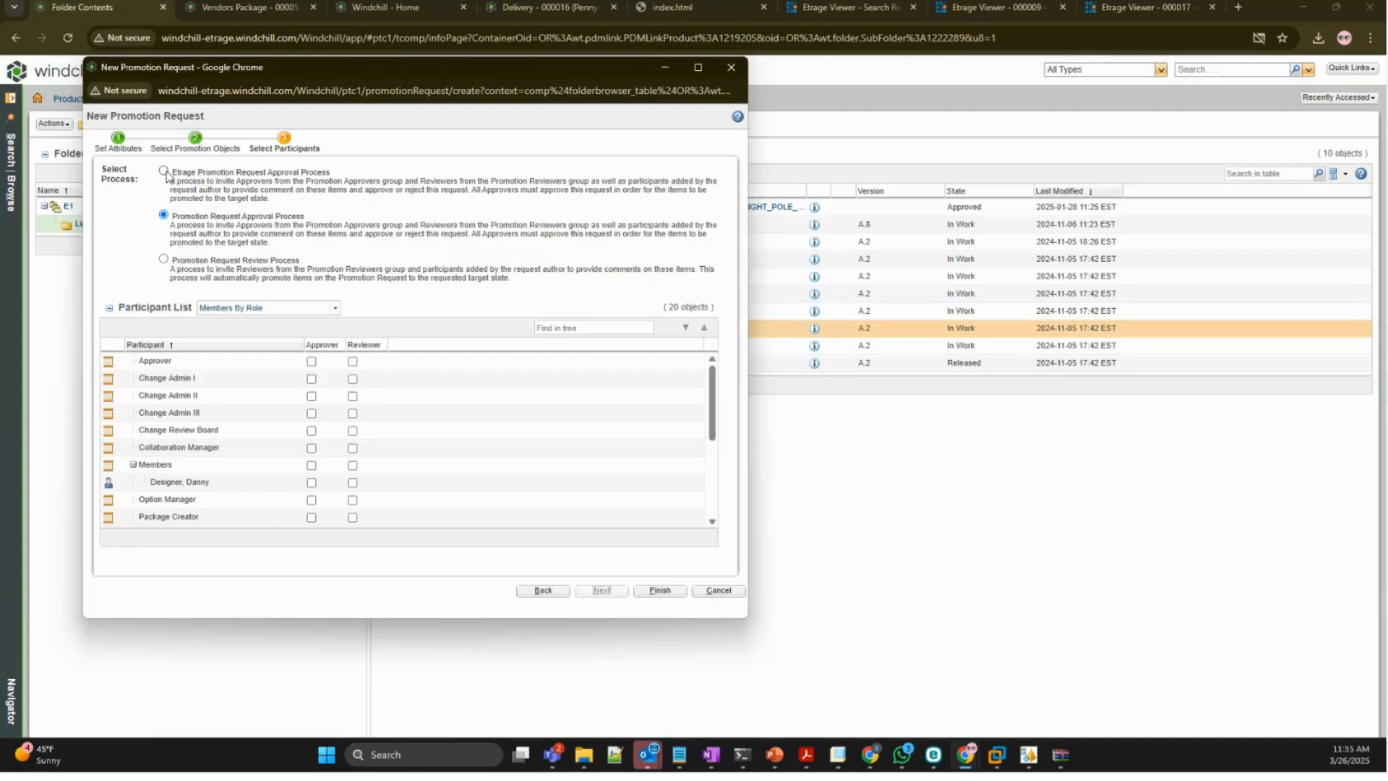
- Choose the Etrage Promotion Request Approval Process, assign Org Admin under Product Manager as both Reviewer and Approver, and submit the promotion request
{"action": "left_click", "coordinate": [164, 172]}
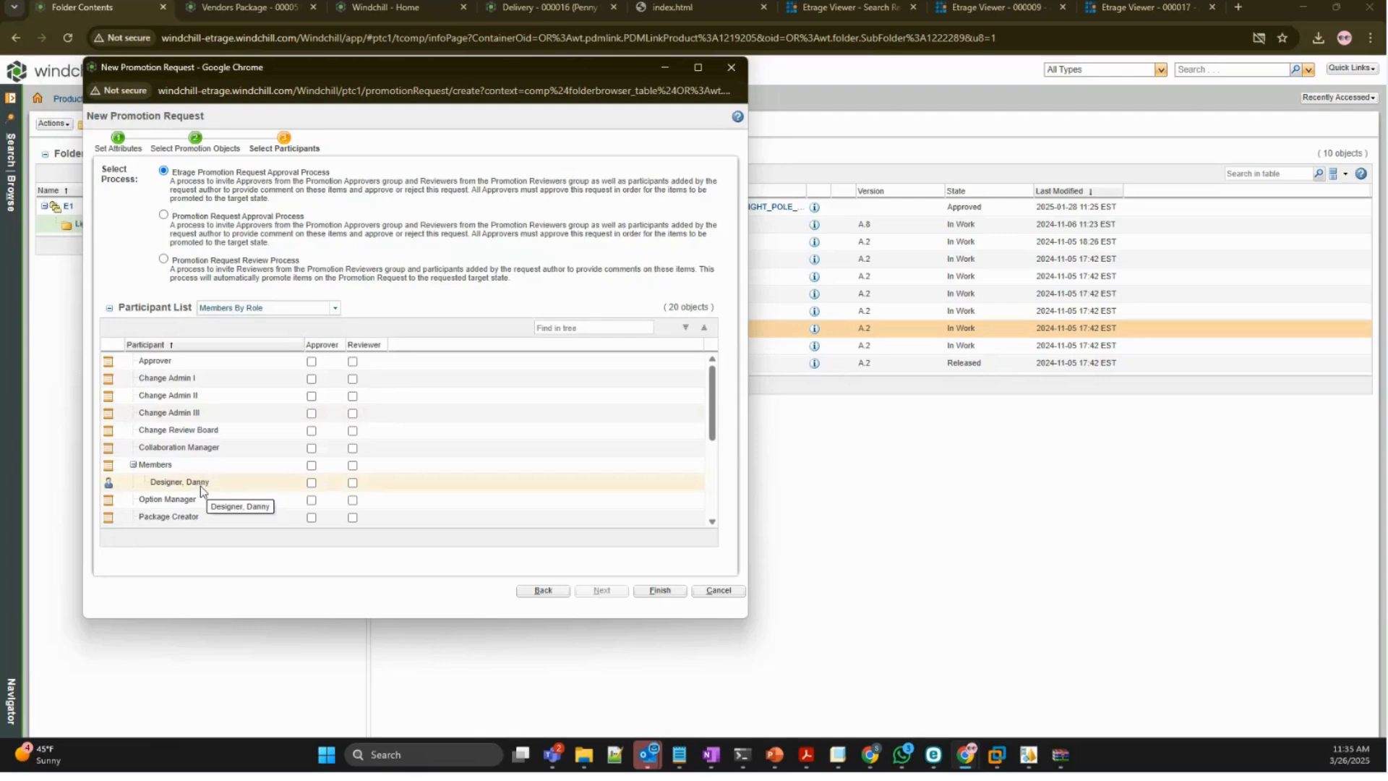
{"action": "scroll", "coordinate": [327, 467], "scroll_direction": "down", "scroll_amount": 1}
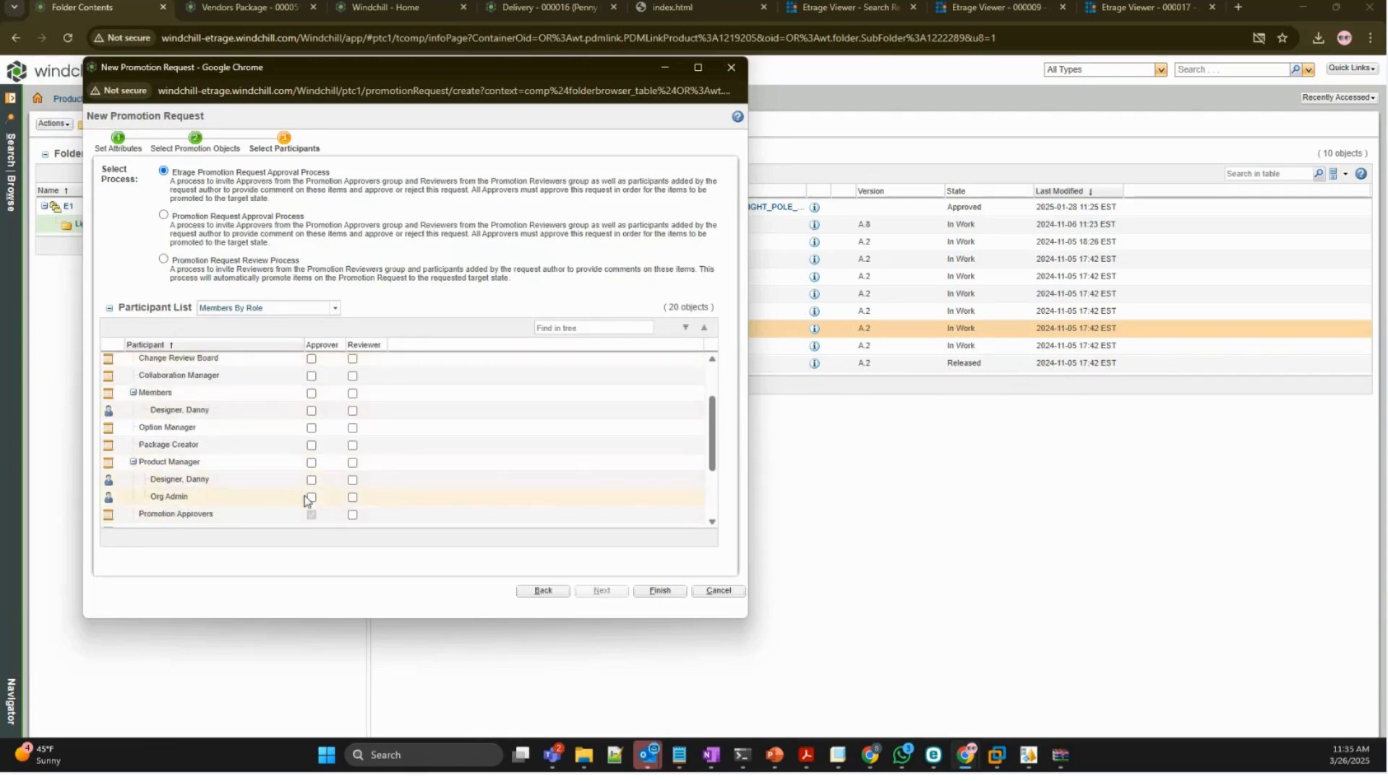
{"action": "left_click", "coordinate": [353, 498]}
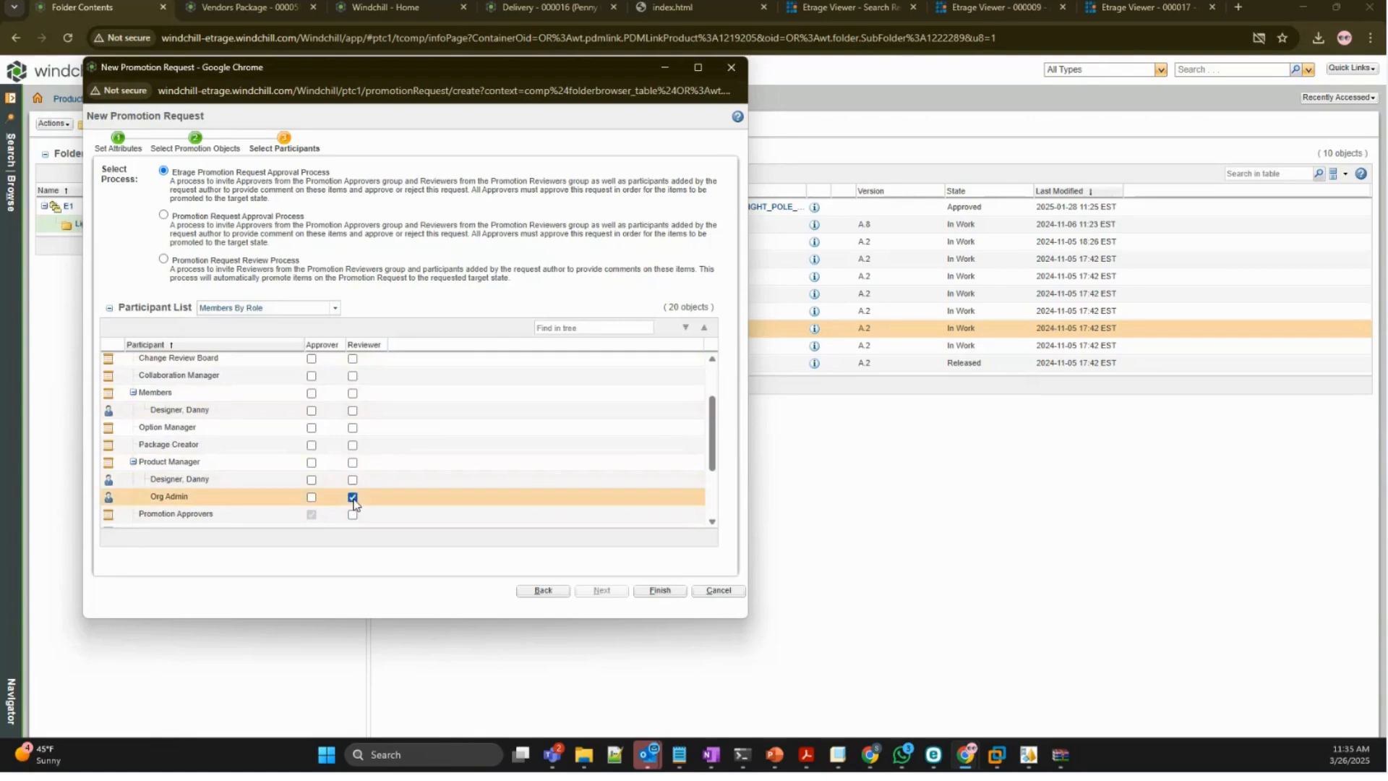
{"action": "left_click", "coordinate": [312, 498]}
{"action": "left_click", "coordinate": [656, 592]}
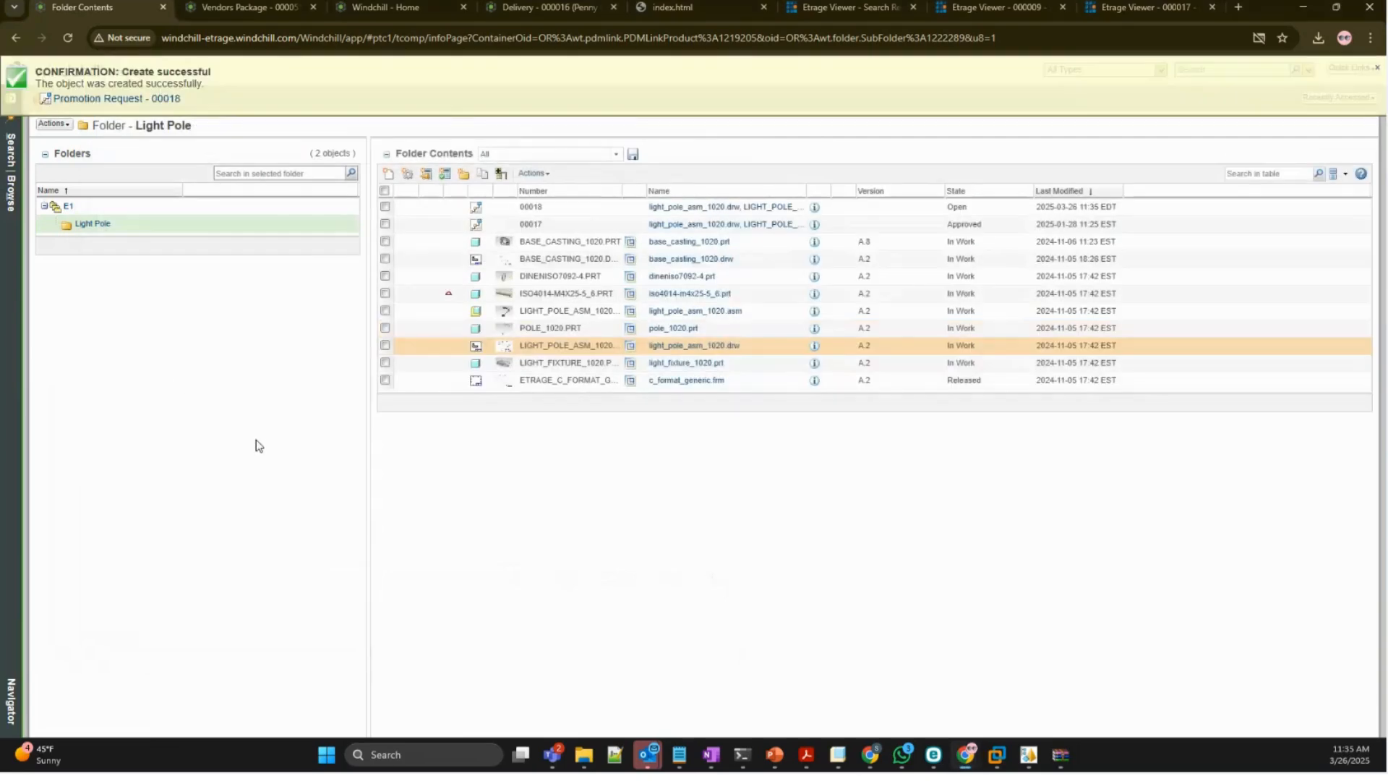
- From the Windchill home page's tasks, open the Review Promotion Request task for light_pole_asm_1020.drw and complete it
{"action": "left_click", "coordinate": [261, 12]}
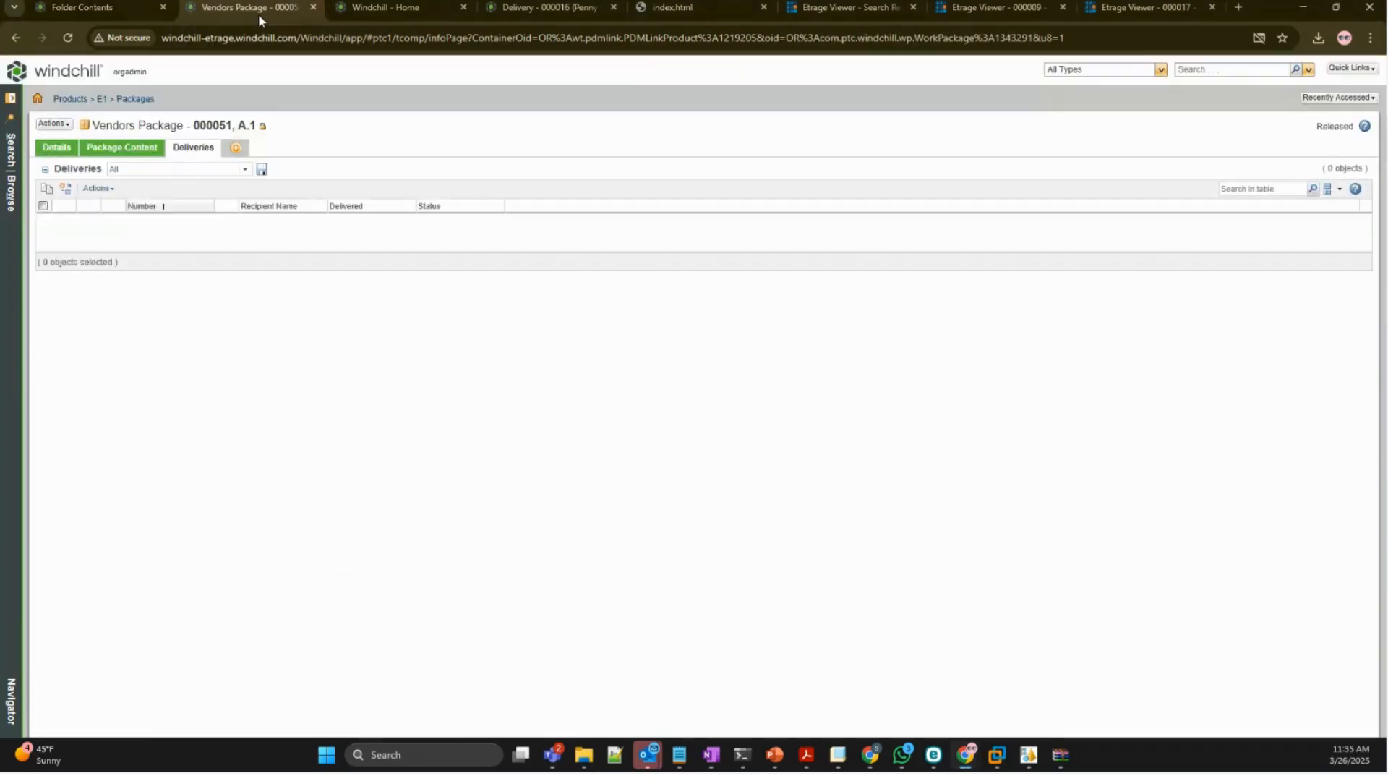
{"action": "left_click", "coordinate": [37, 98]}
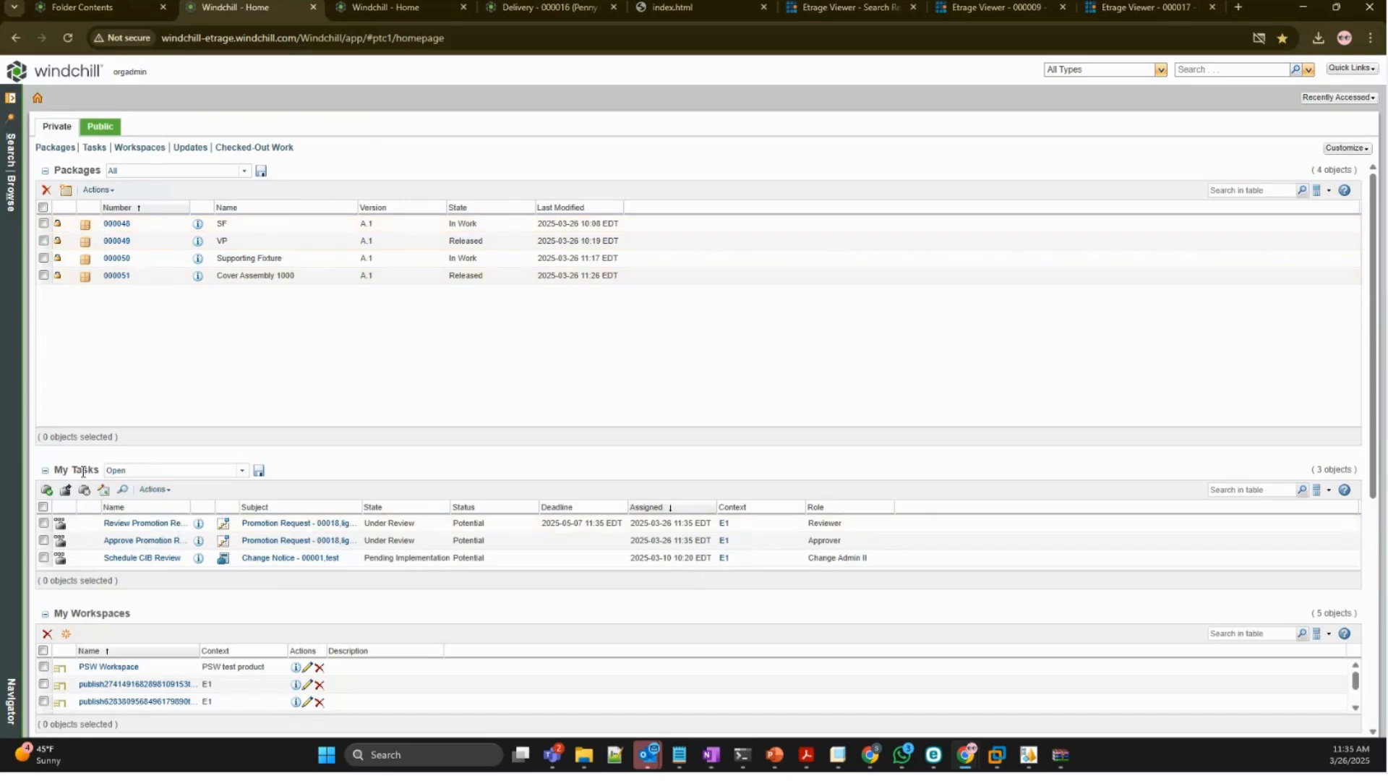
{"action": "left_click", "coordinate": [153, 526]}
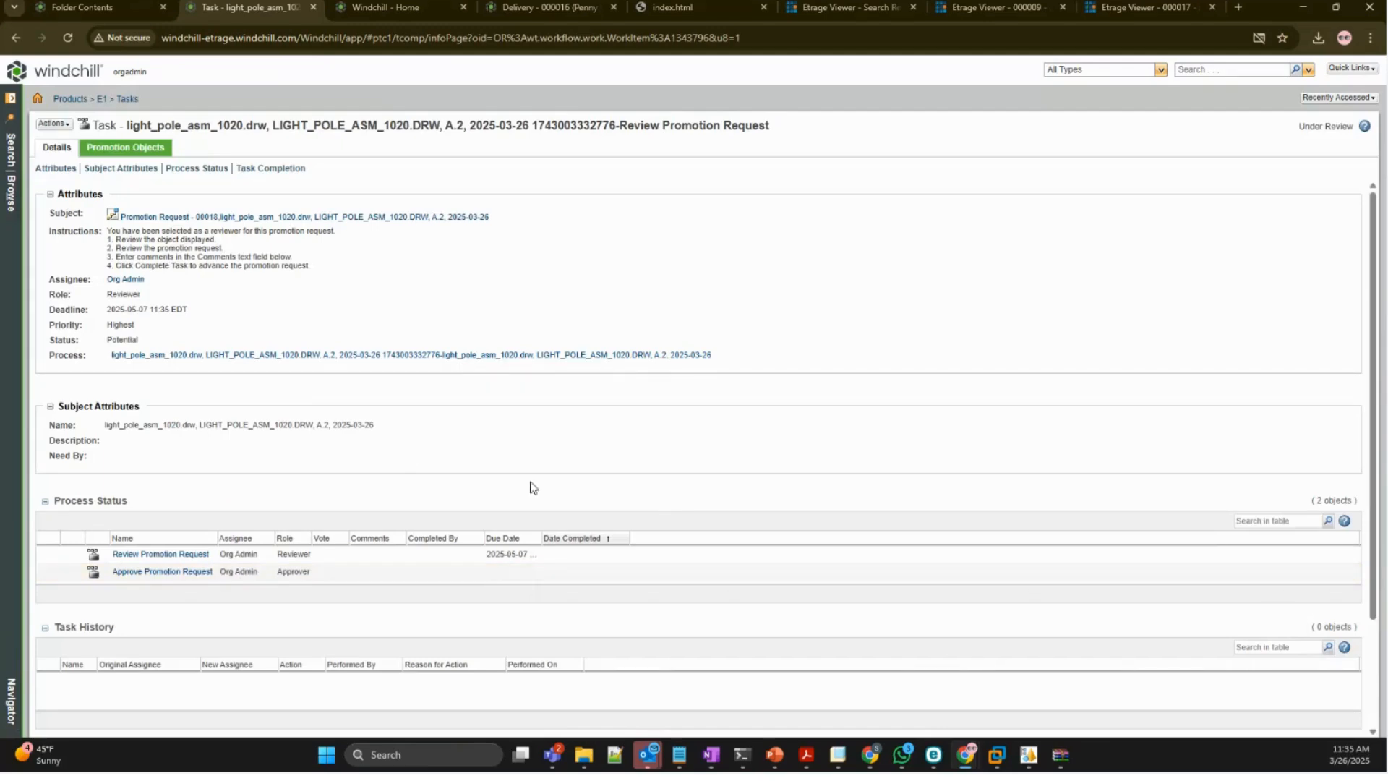
{"action": "scroll", "coordinate": [533, 487], "scroll_direction": "down", "scroll_amount": 2}
{"action": "scroll", "coordinate": [556, 523], "scroll_direction": "up", "scroll_amount": 2}
{"action": "scroll", "coordinate": [535, 520], "scroll_direction": "down", "scroll_amount": 3}
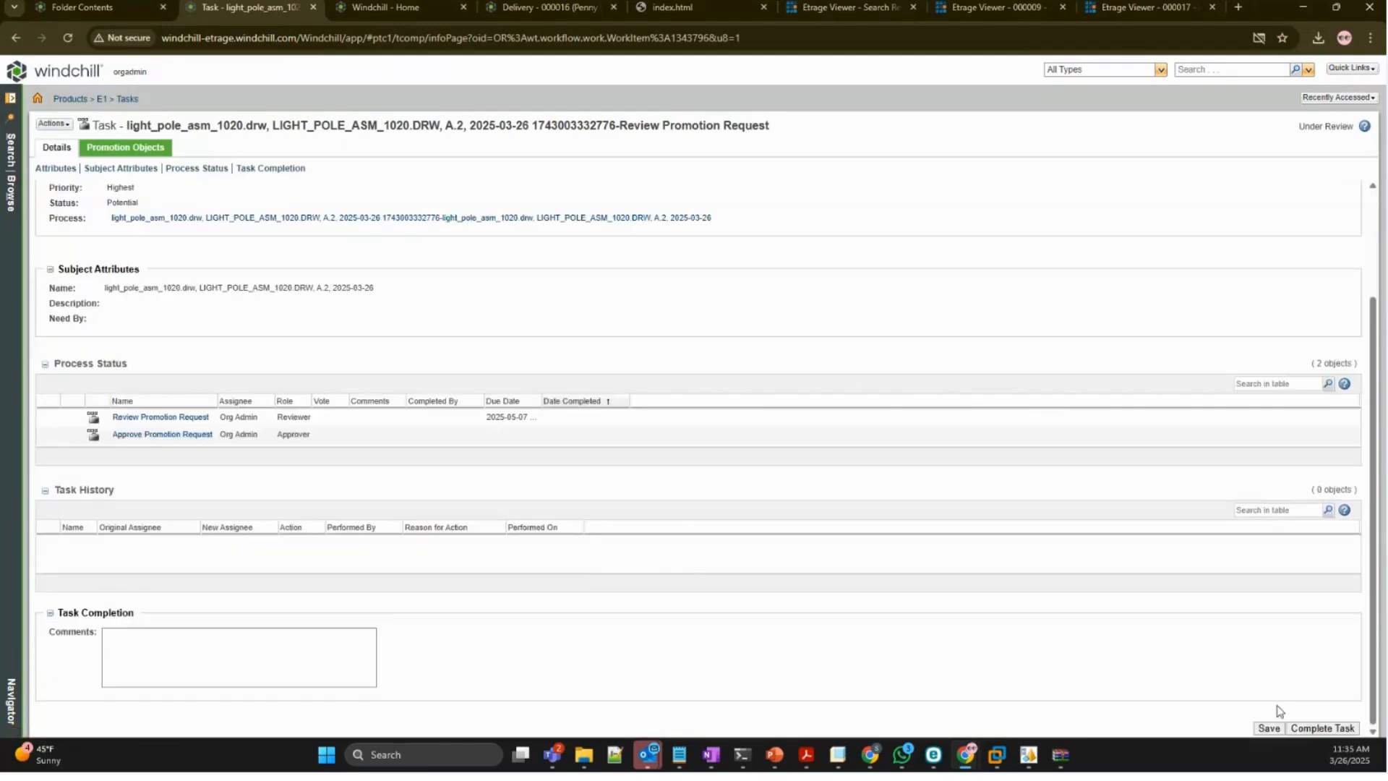
{"action": "left_click", "coordinate": [1312, 727]}
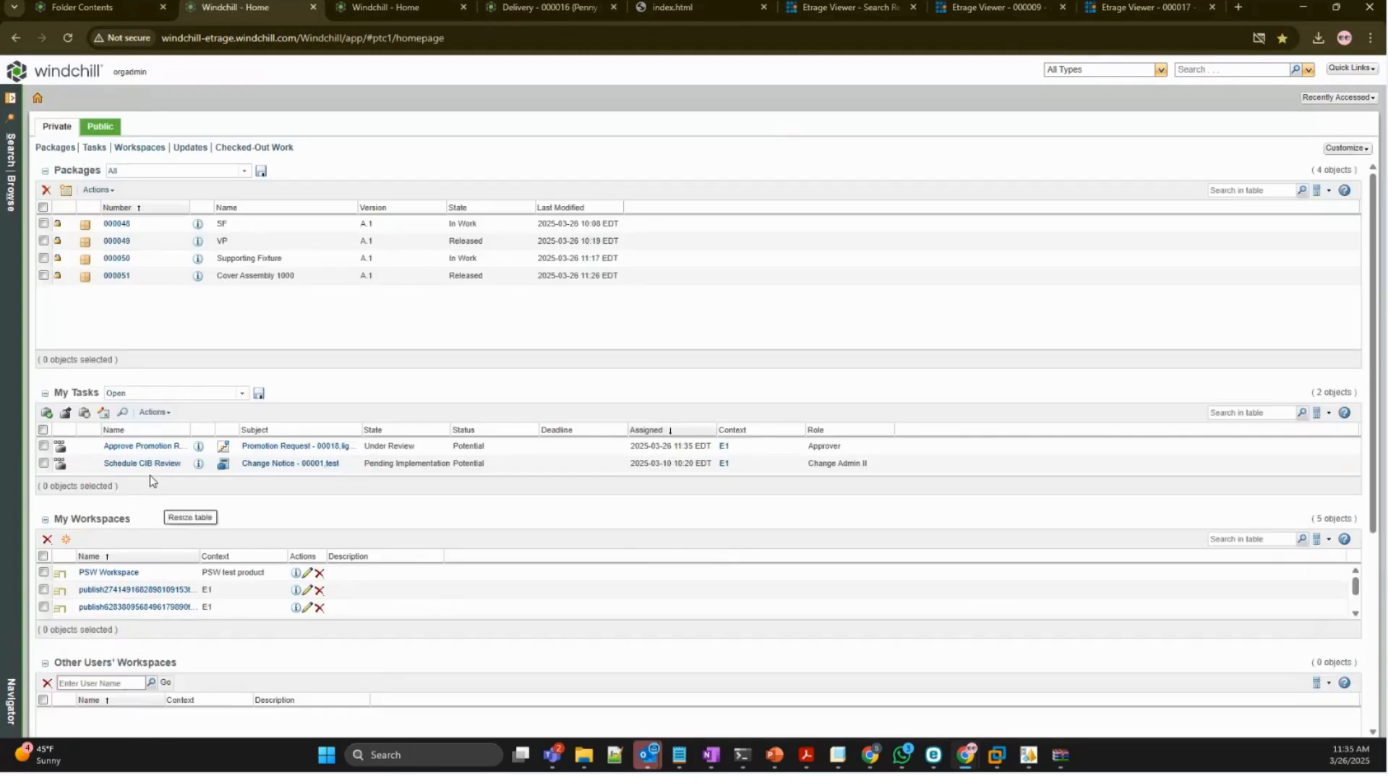
- Open the Approve Promotion Request task for light_pole_asm_1020.drw and complete it
{"action": "left_click", "coordinate": [174, 454]}
{"action": "scroll", "coordinate": [1258, 600], "scroll_direction": "down", "scroll_amount": 5}
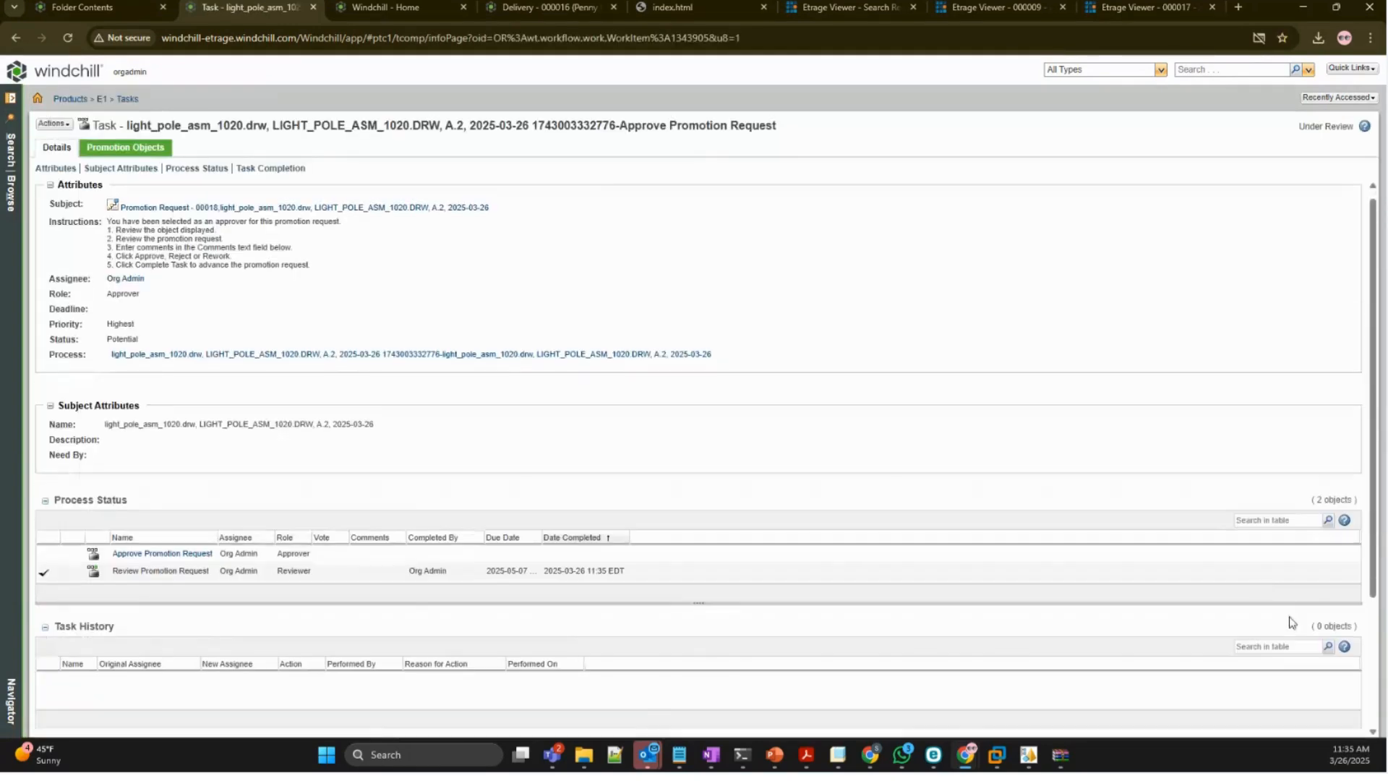
{"action": "left_click", "coordinate": [1319, 727]}
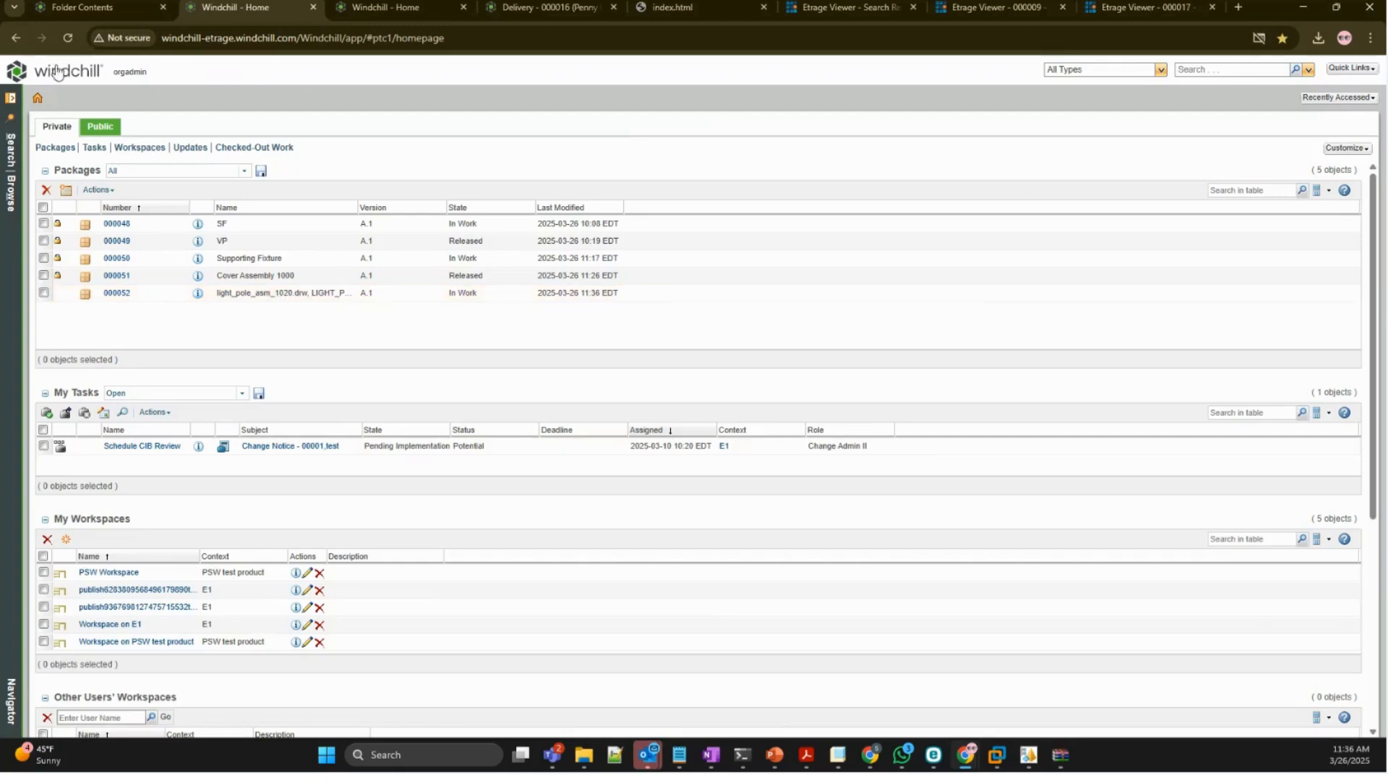
- Open the new package 000052 for light_pole_asm_1020.drw from the home page and view its package content
{"action": "left_click", "coordinate": [99, 126]}
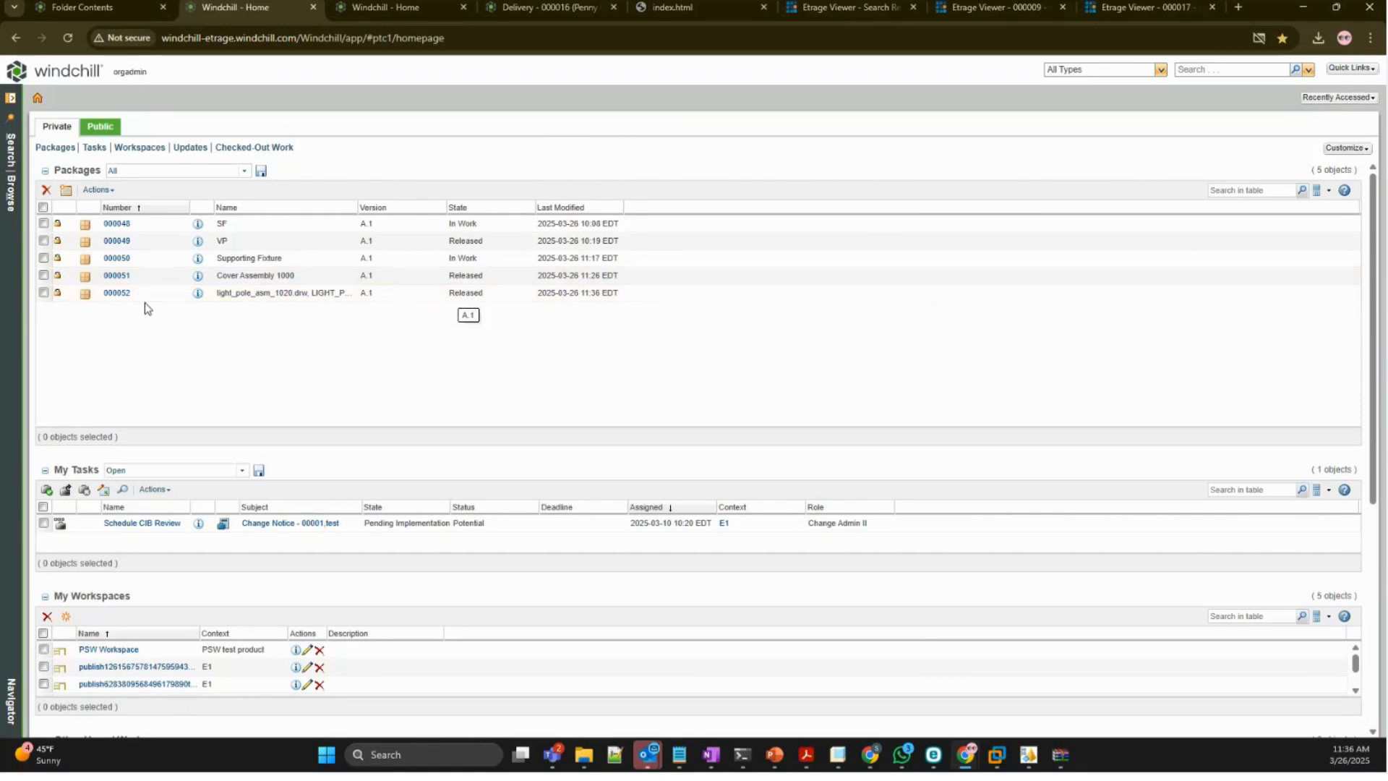
{"action": "left_click", "coordinate": [198, 295]}
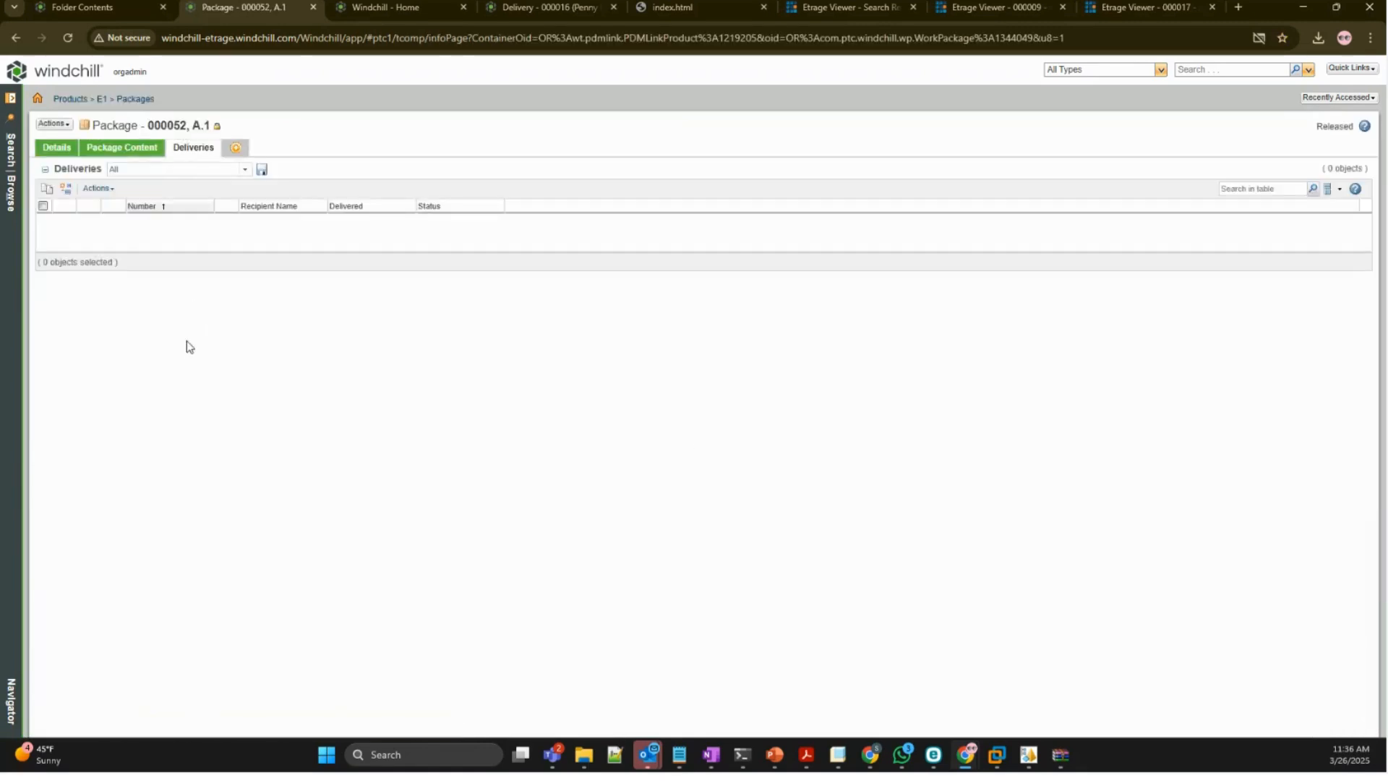
{"action": "left_click", "coordinate": [114, 148]}
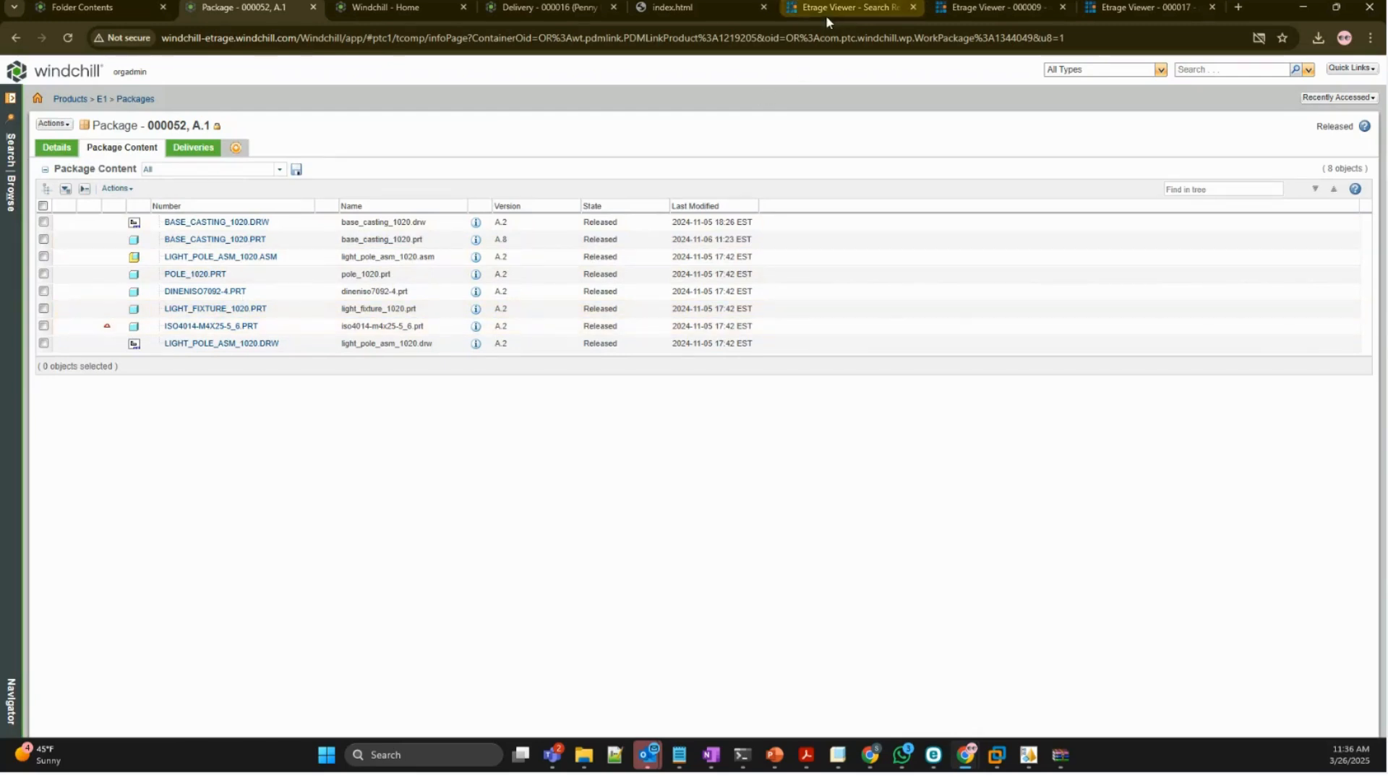
- Switch to Etrage Viewer's package 000017 page, examine all of its Package Content values, and close the list
{"action": "left_click", "coordinate": [1148, 8]}
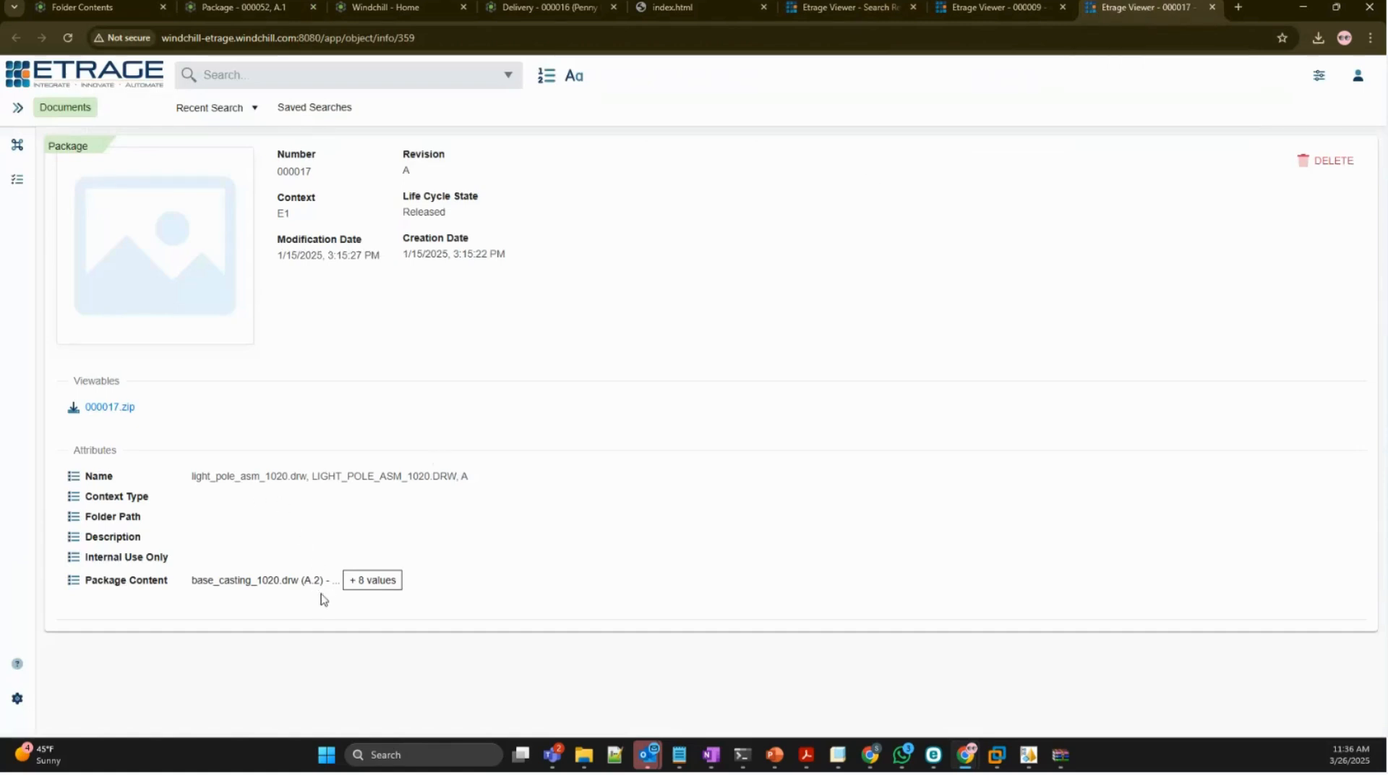
{"action": "left_click", "coordinate": [384, 580]}
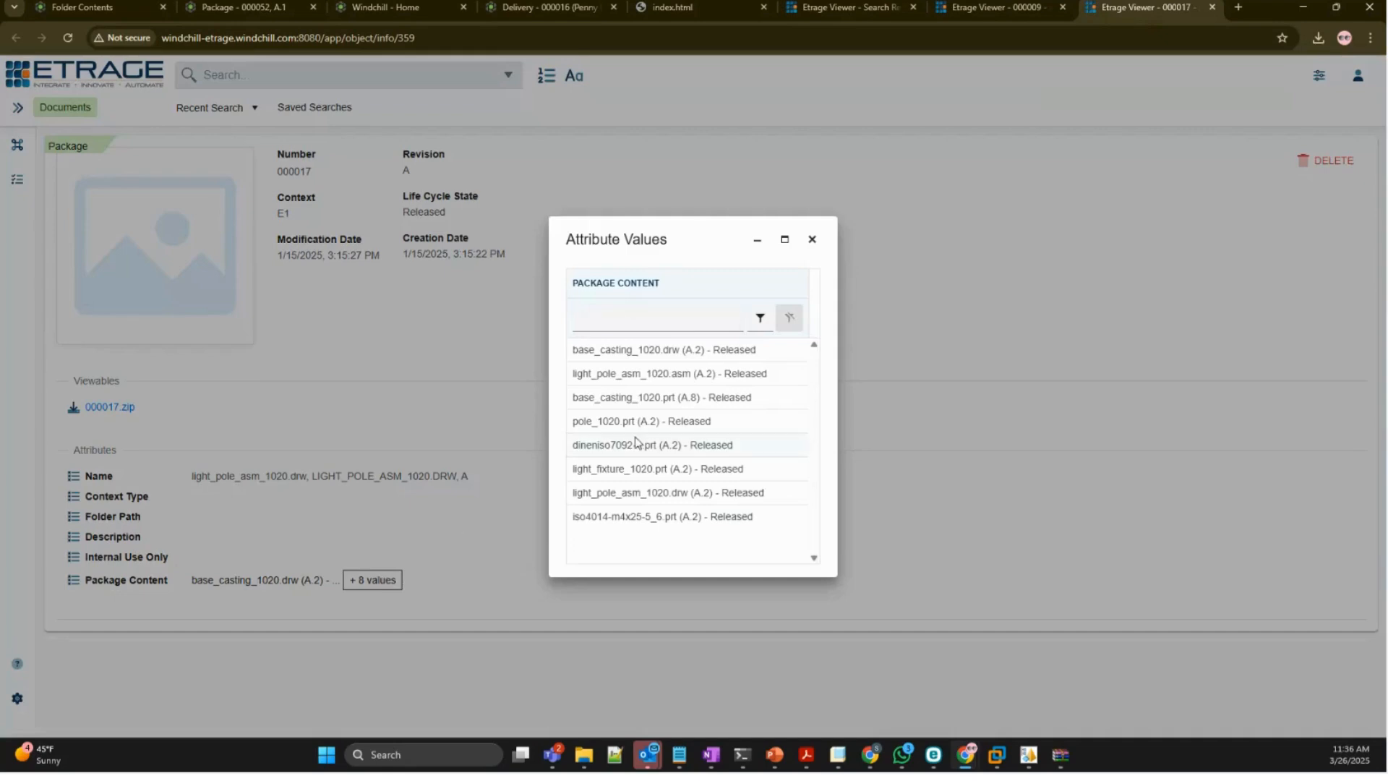
{"action": "left_click_drag", "start_coordinate": [574, 347], "coordinate": [734, 521]}
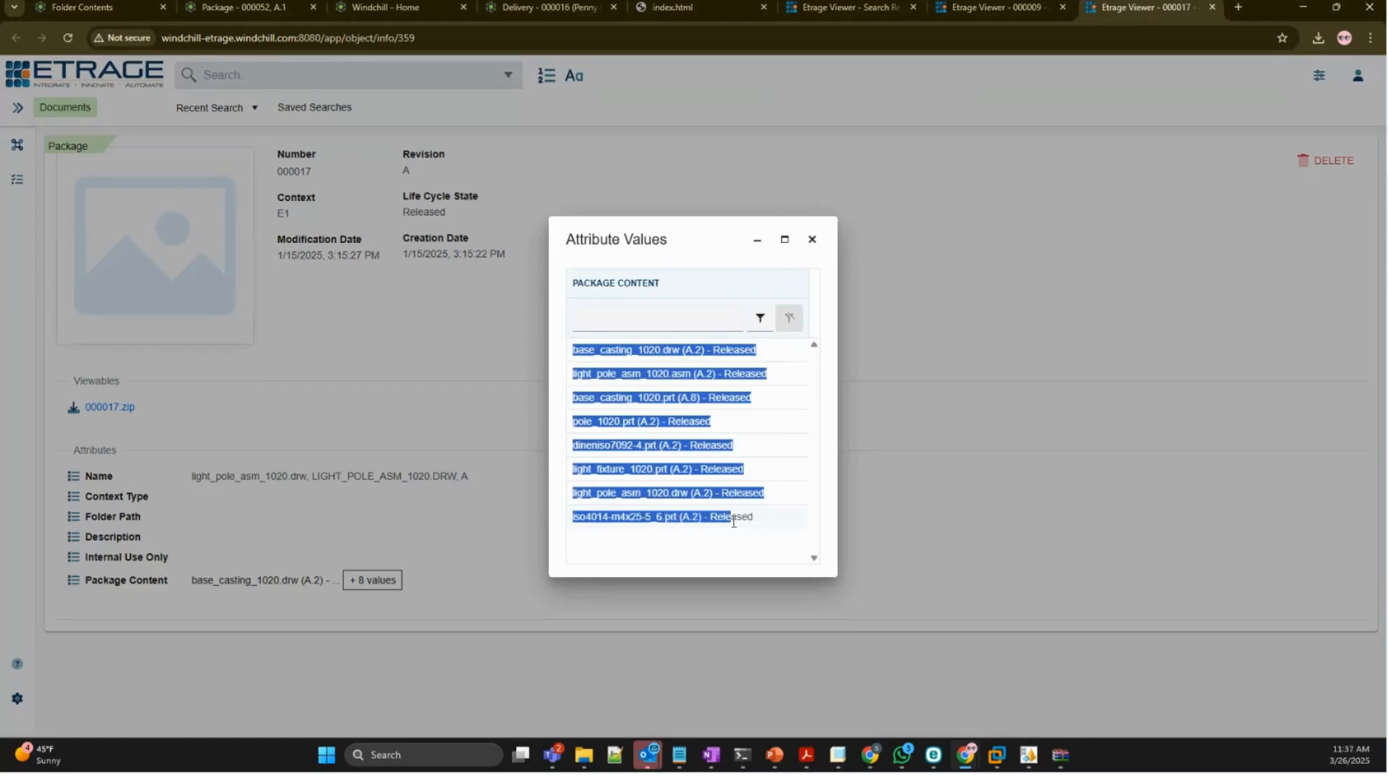
{"action": "left_click", "coordinate": [444, 428]}
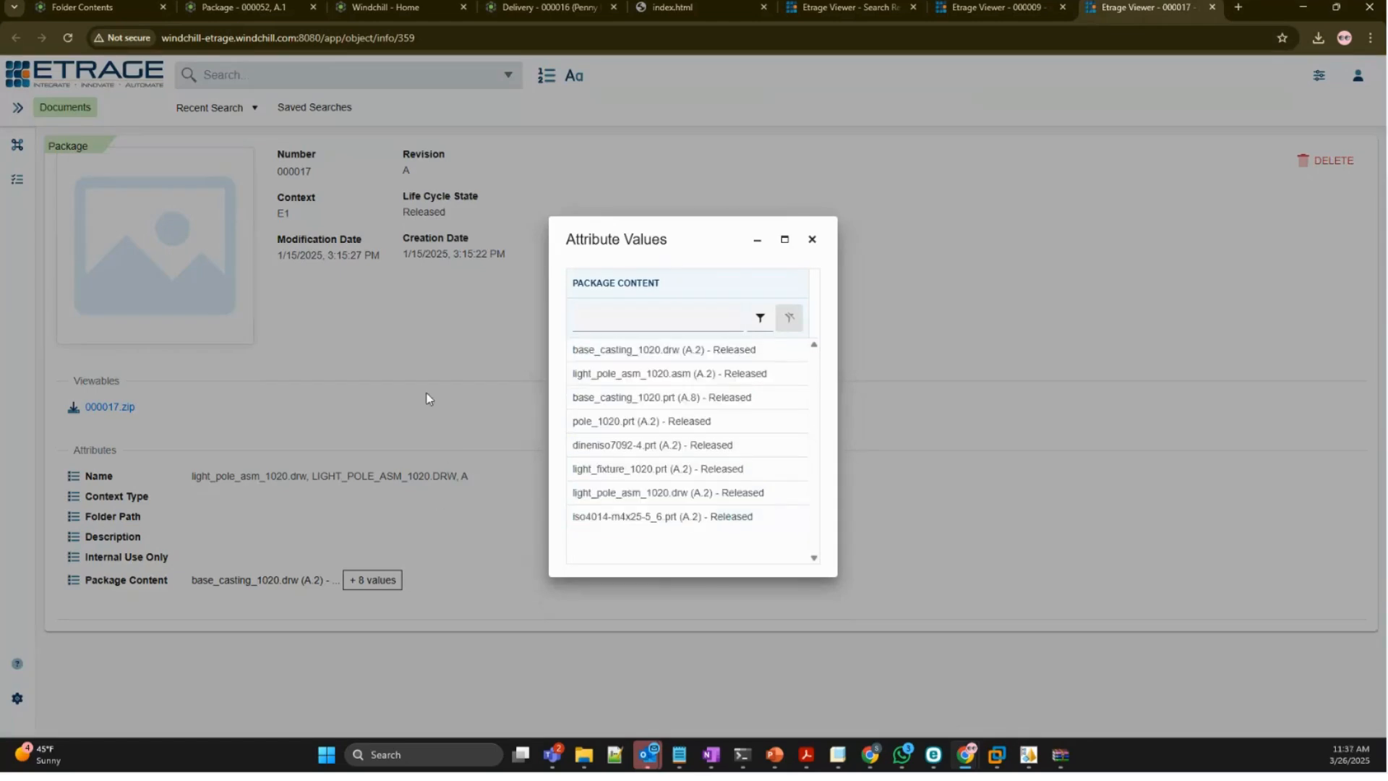
{"action": "left_click", "coordinate": [812, 239]}
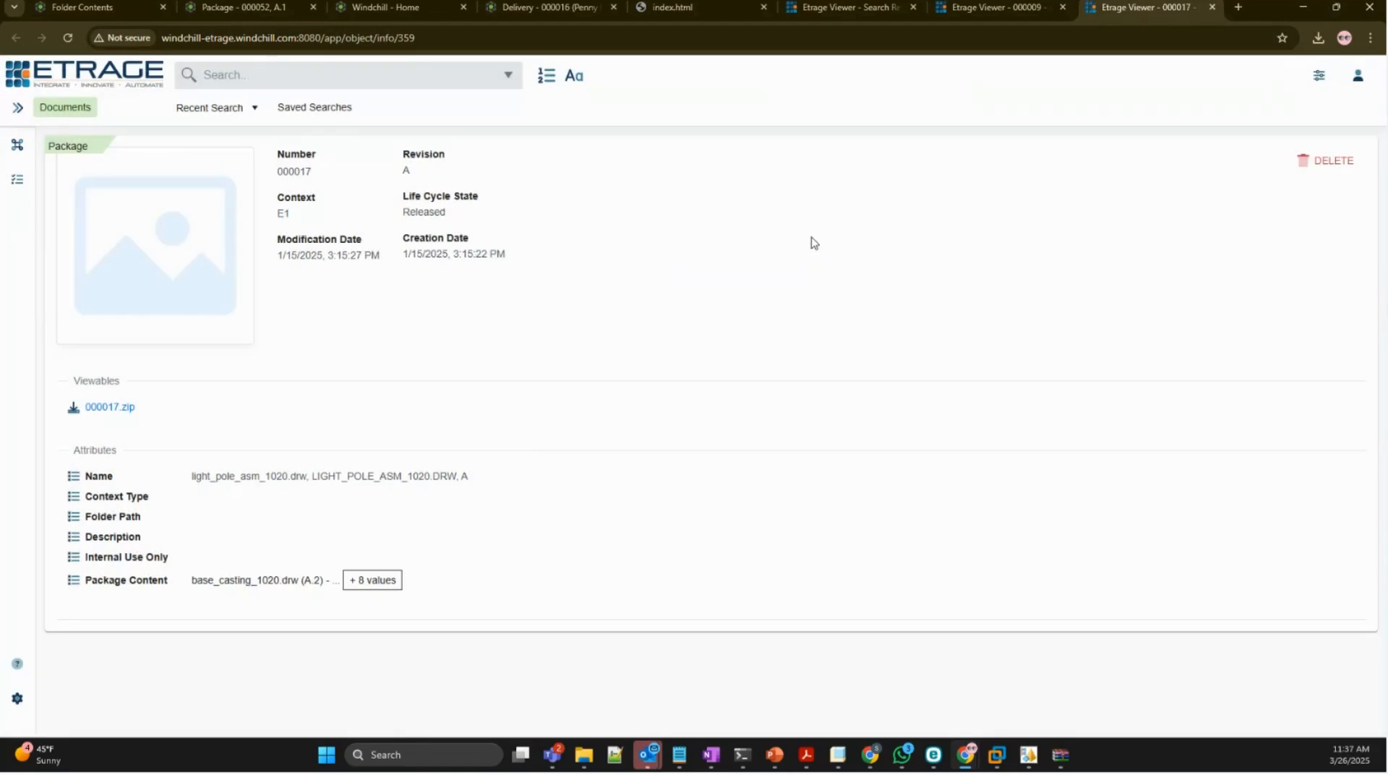
- Download 000017.zip, keeping the blocked file, and open it in WinRAR to examine base_casting_1020.pdf and light_pole_asm_1020.pdf
{"action": "left_click", "coordinate": [99, 409]}
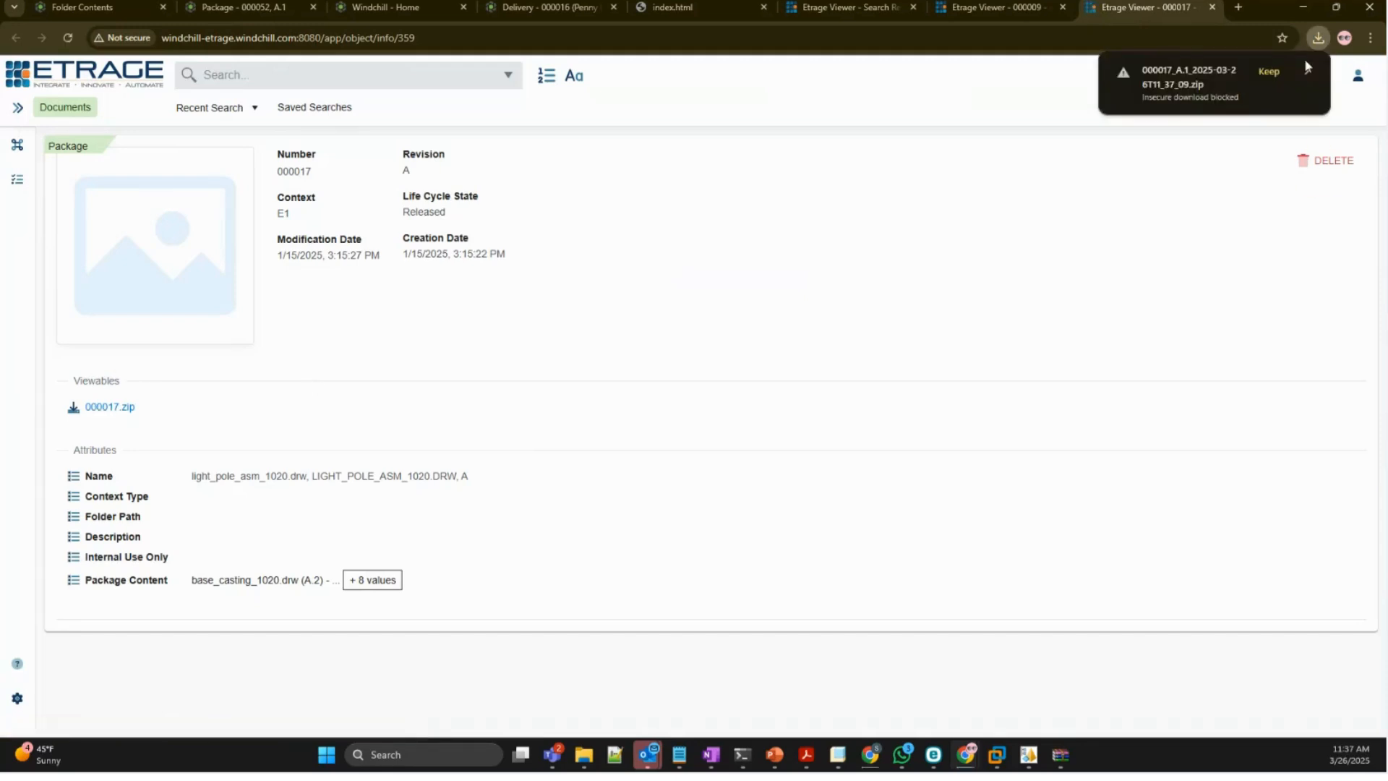
{"action": "left_click", "coordinate": [1268, 71]}
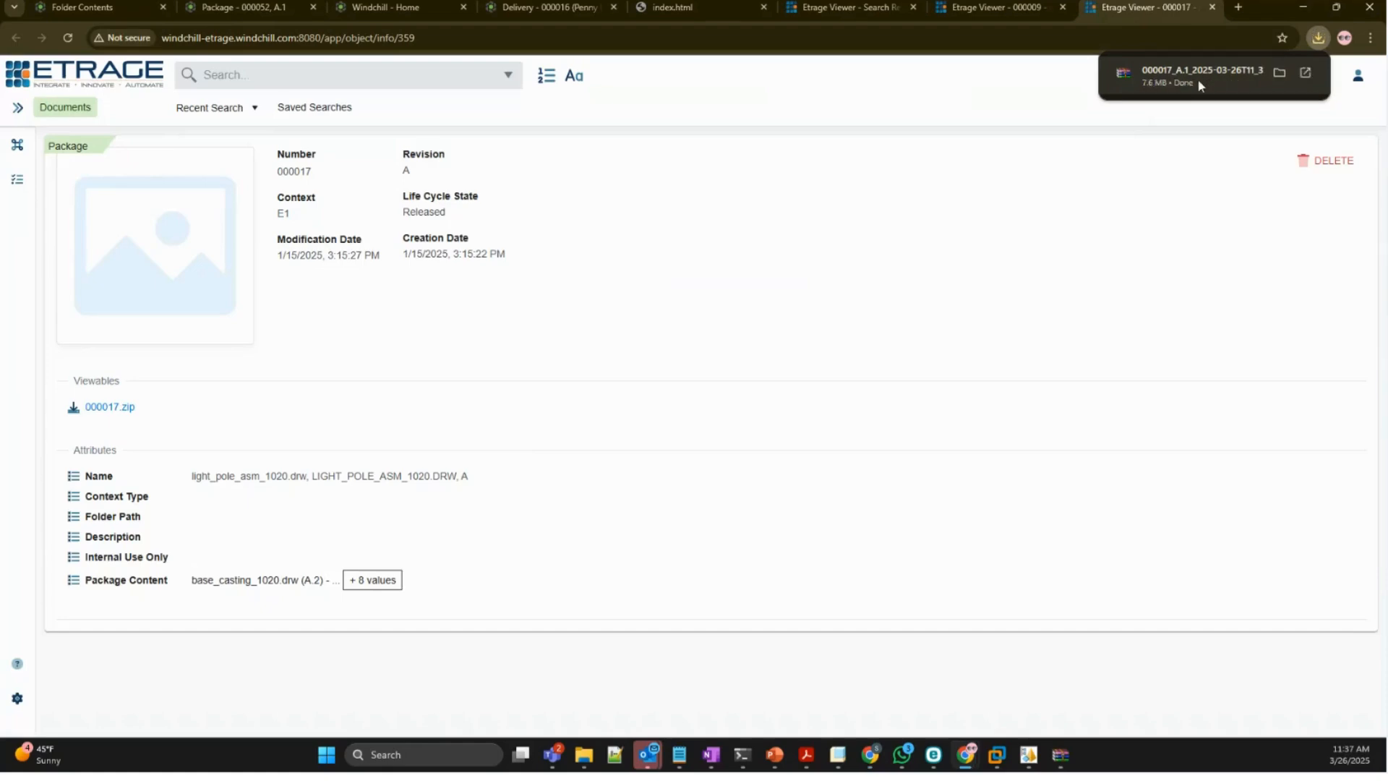
{"action": "left_click", "coordinate": [1194, 73]}
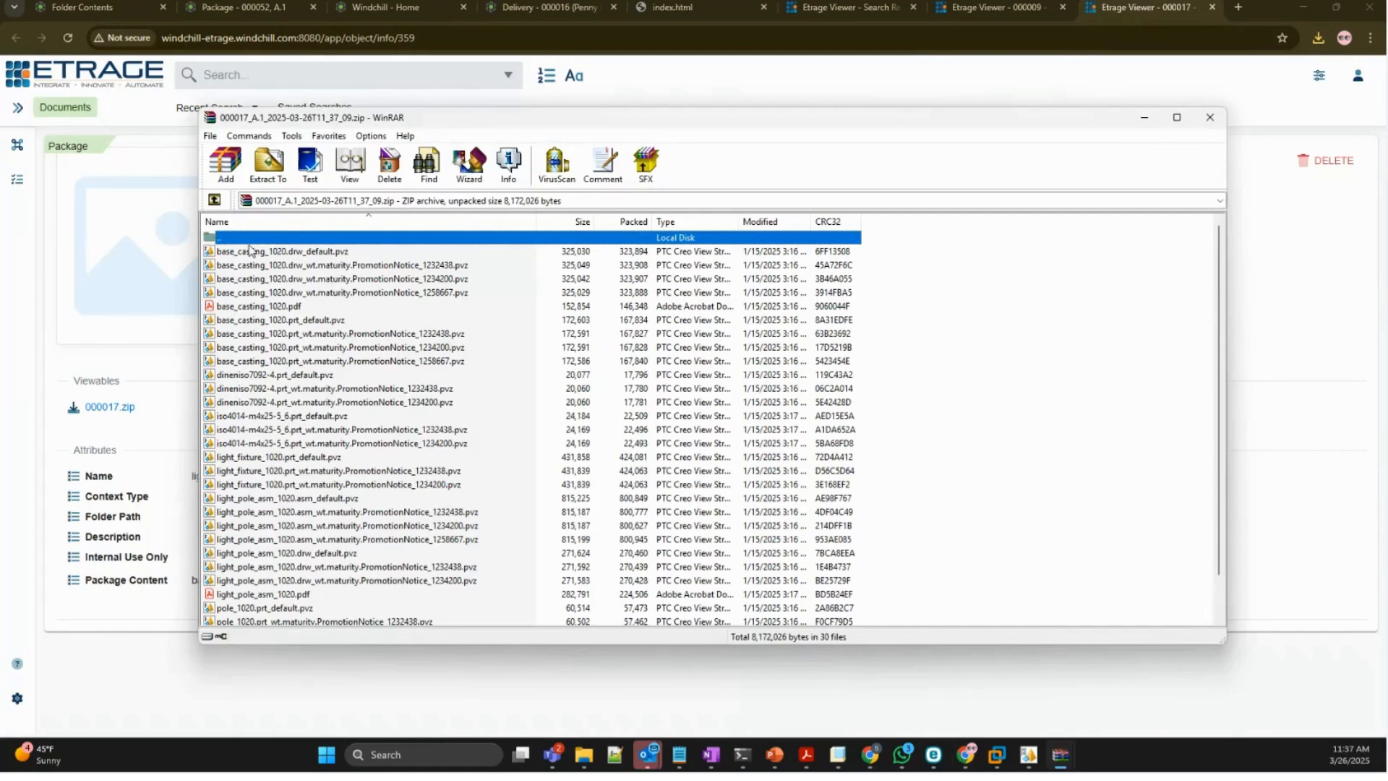
{"action": "left_click", "coordinate": [250, 307]}
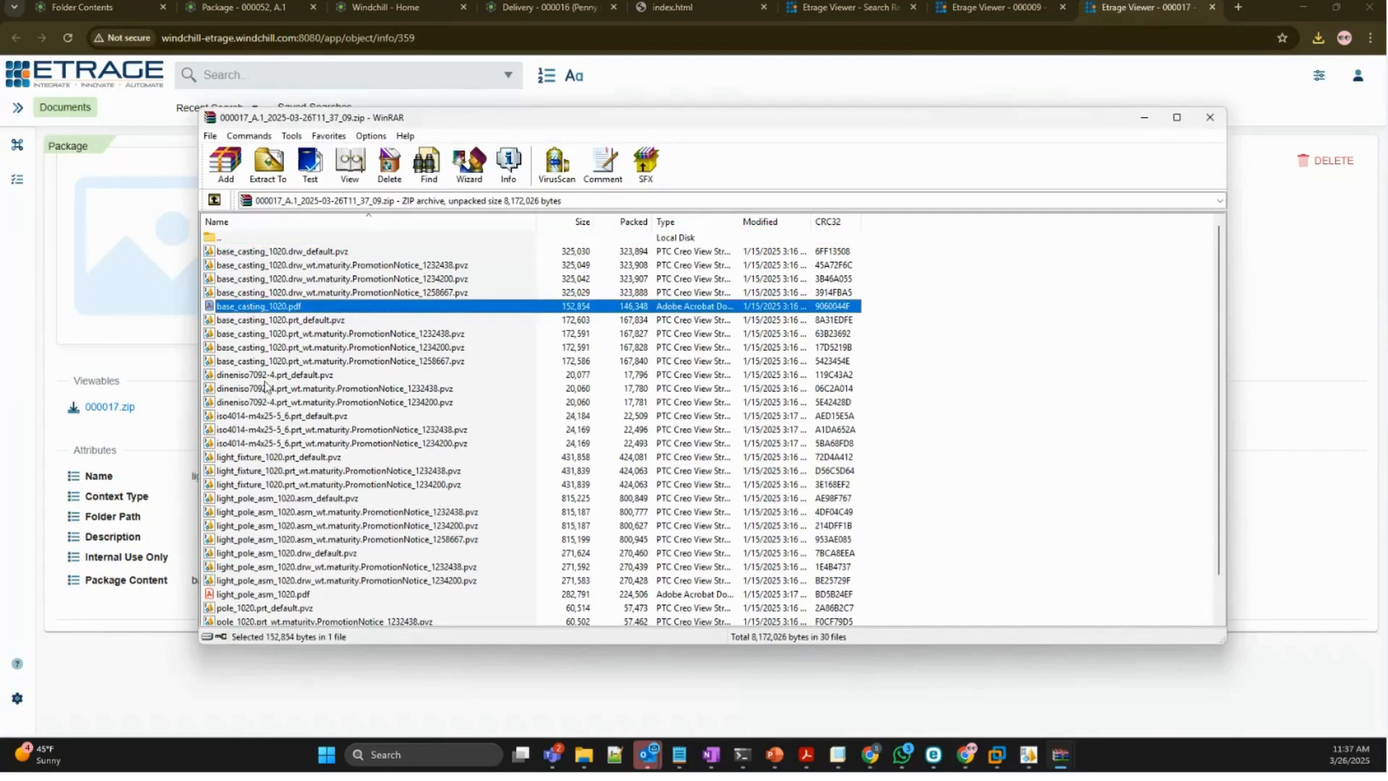
{"action": "left_click", "coordinate": [269, 598]}
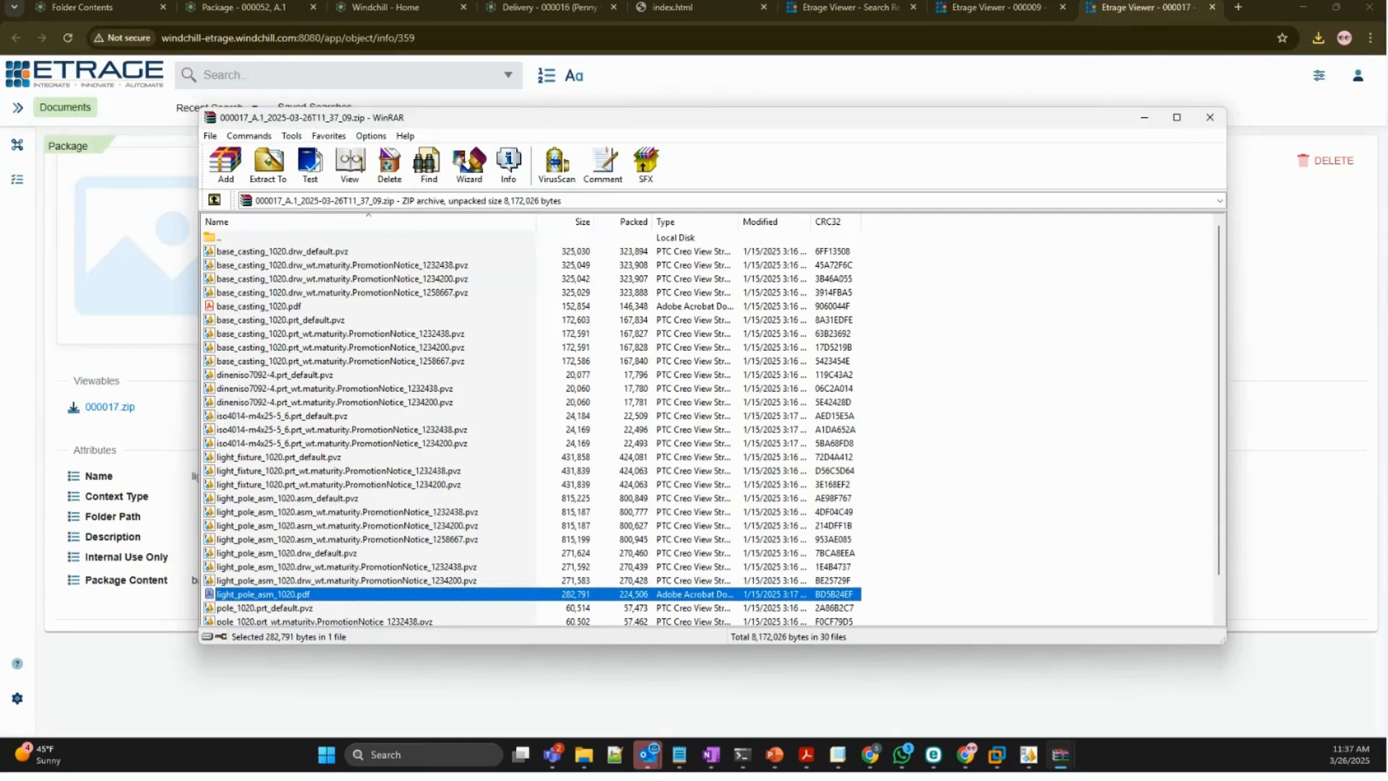
{"action": "key", "text": "alt+Tab"}
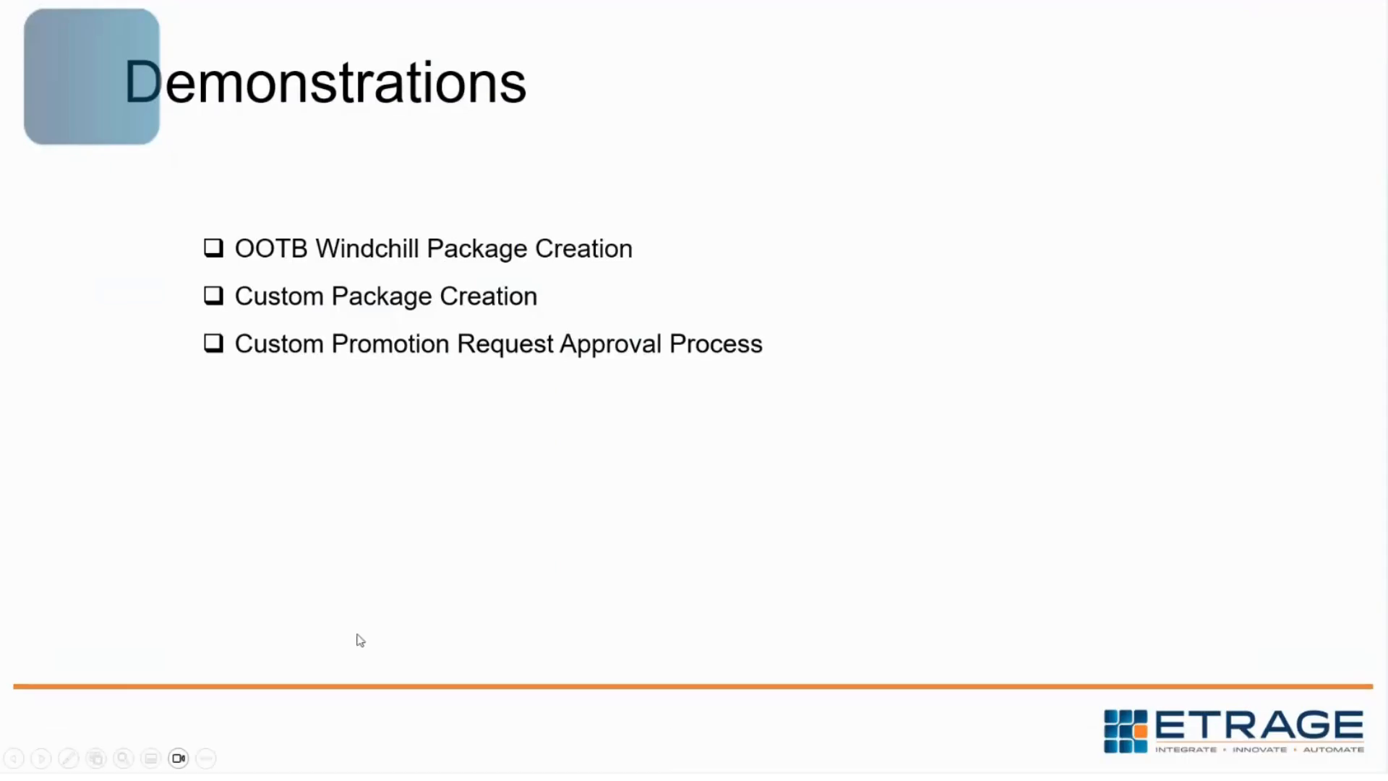
{"action": "left_click", "coordinate": [267, 555]}
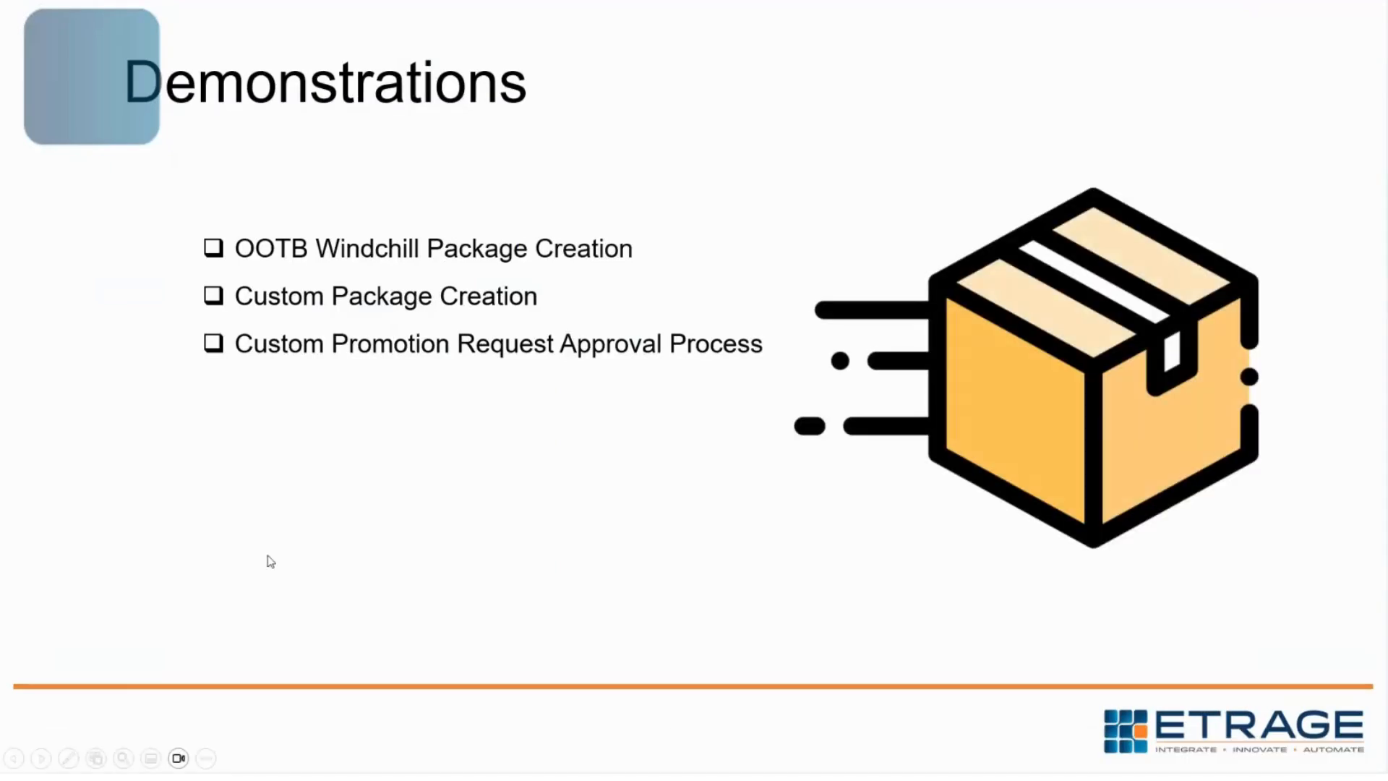
{"action": "left_click", "coordinate": [271, 562]}
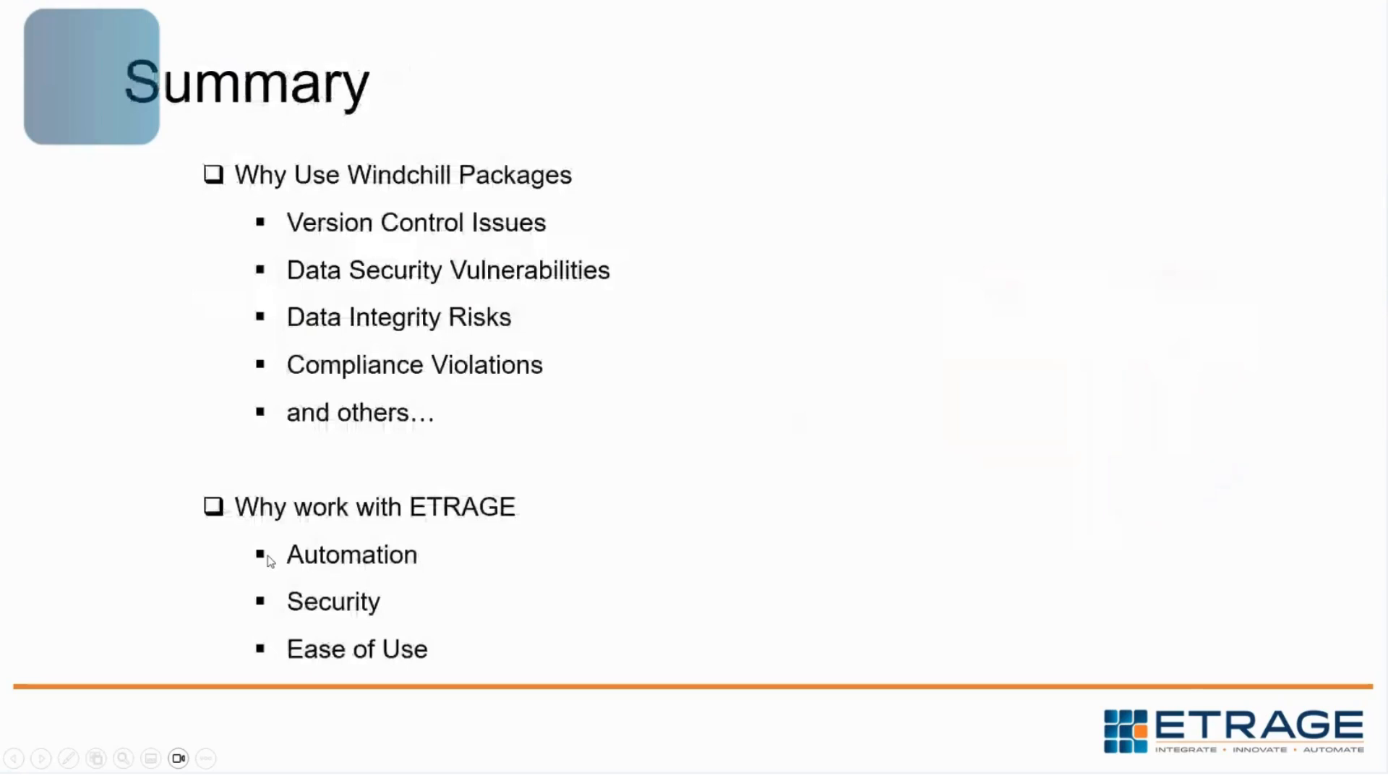